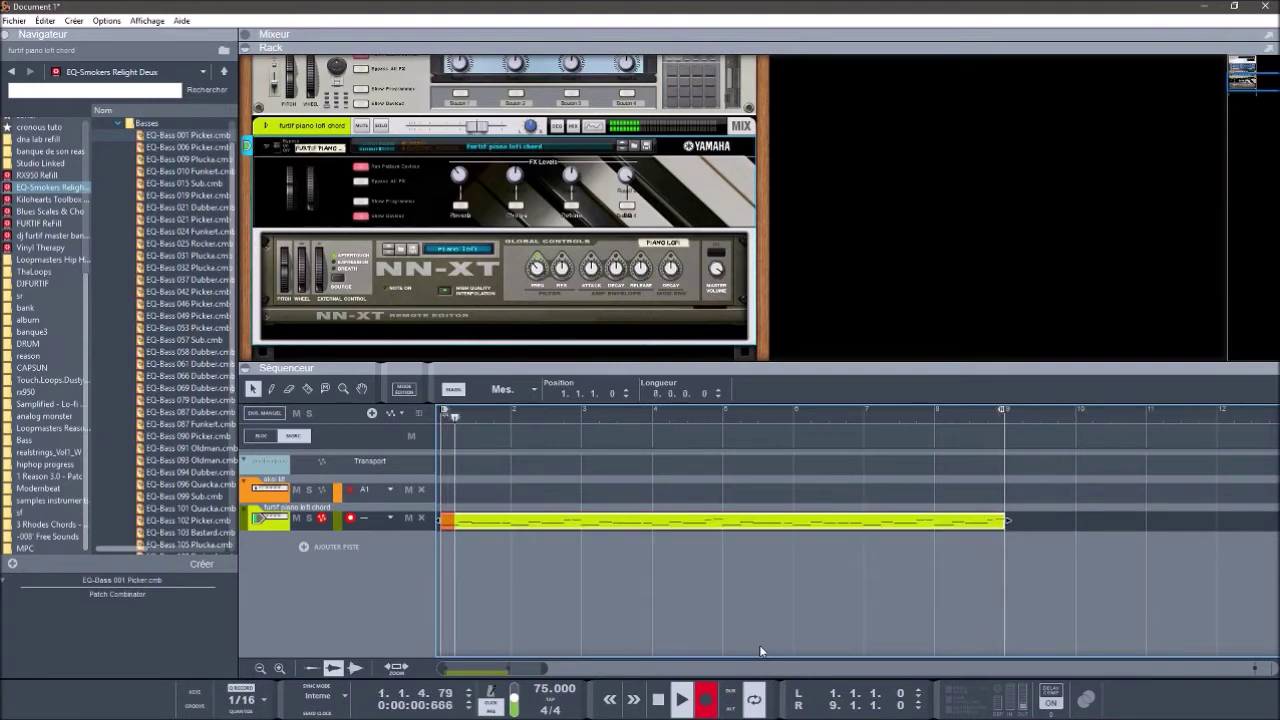
Step: Finish recording the piano chord clip and display all its notes in an enlarged sequencer
left_click(706, 699)
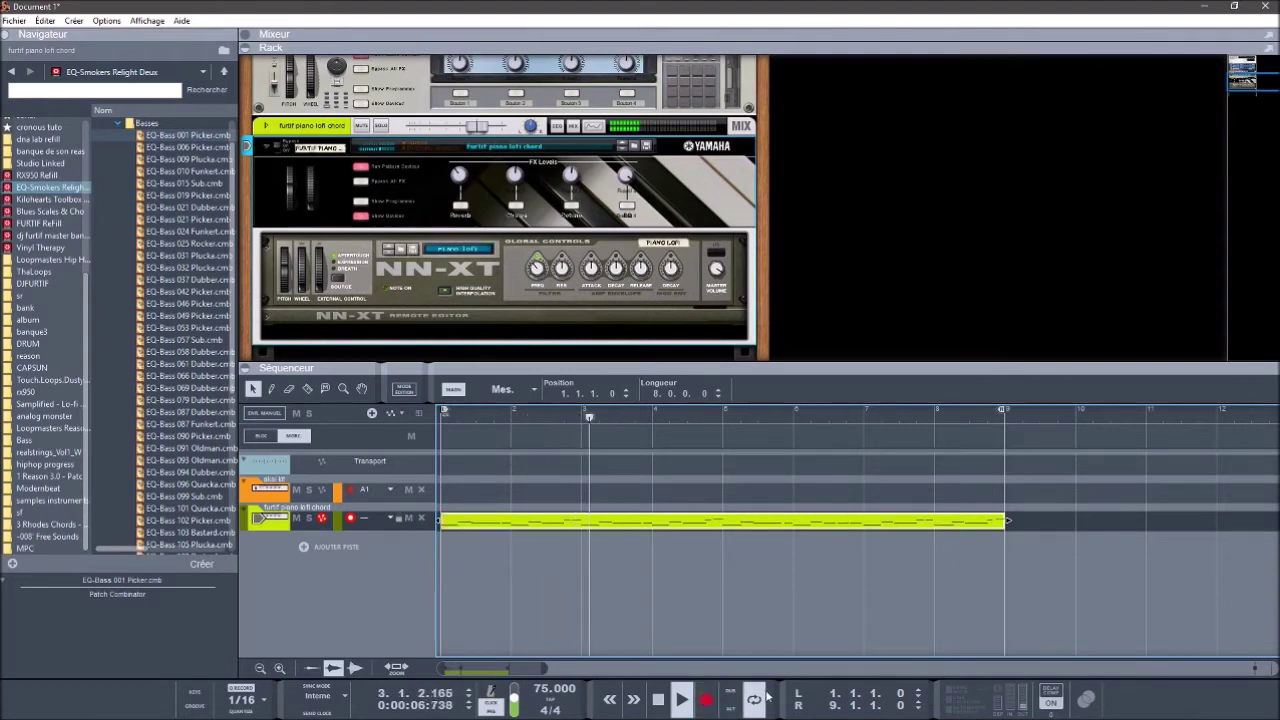
double_click(963, 527)
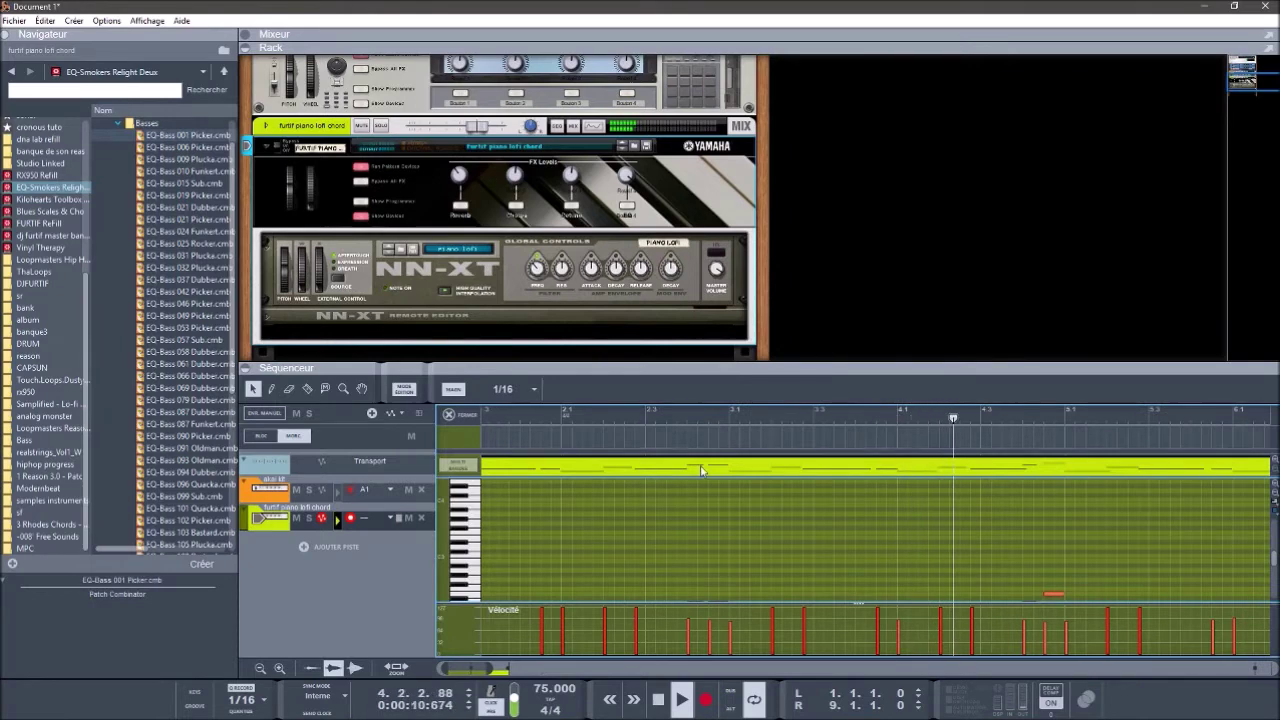
left_click(396, 667)
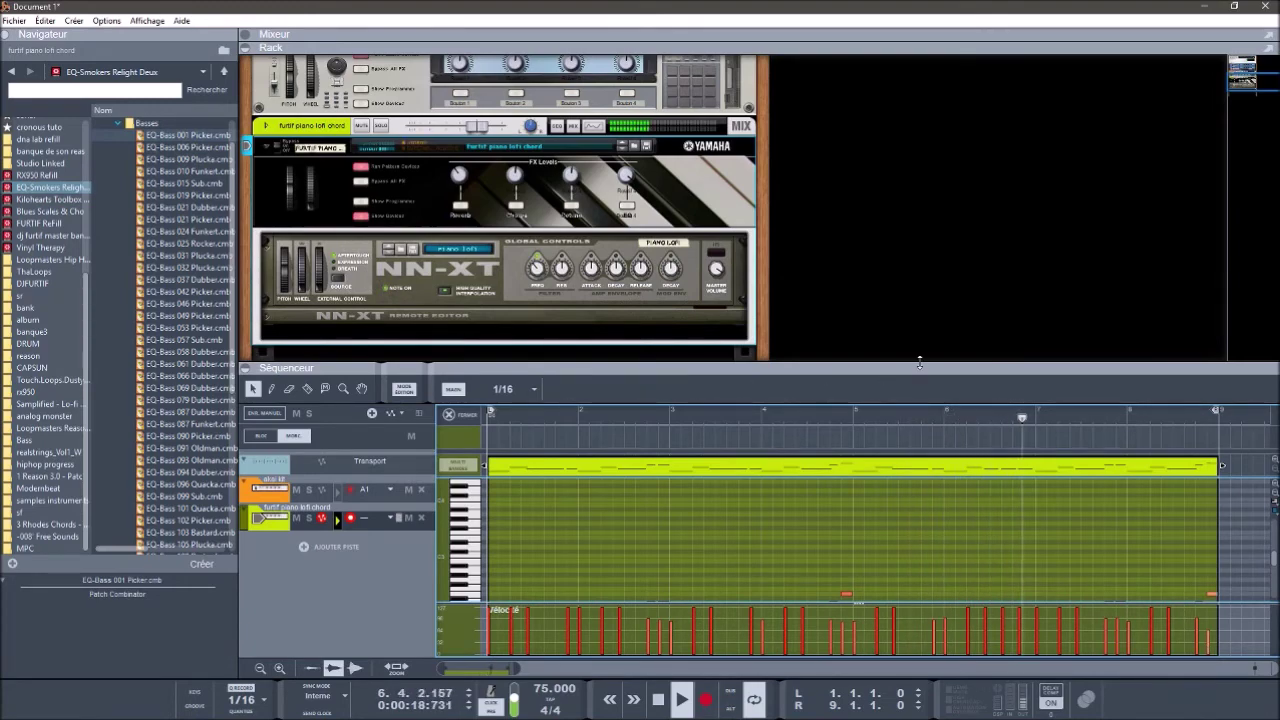
left_click_drag(920, 365, 920, 222)
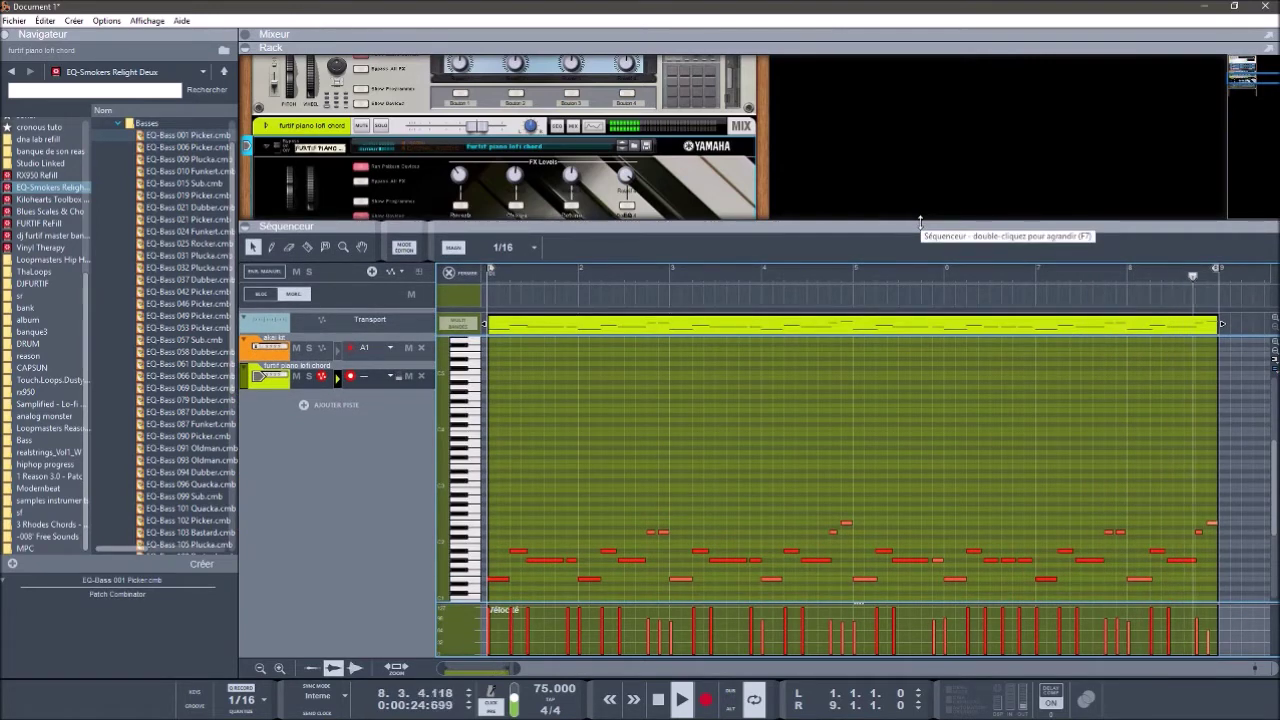
key("space")
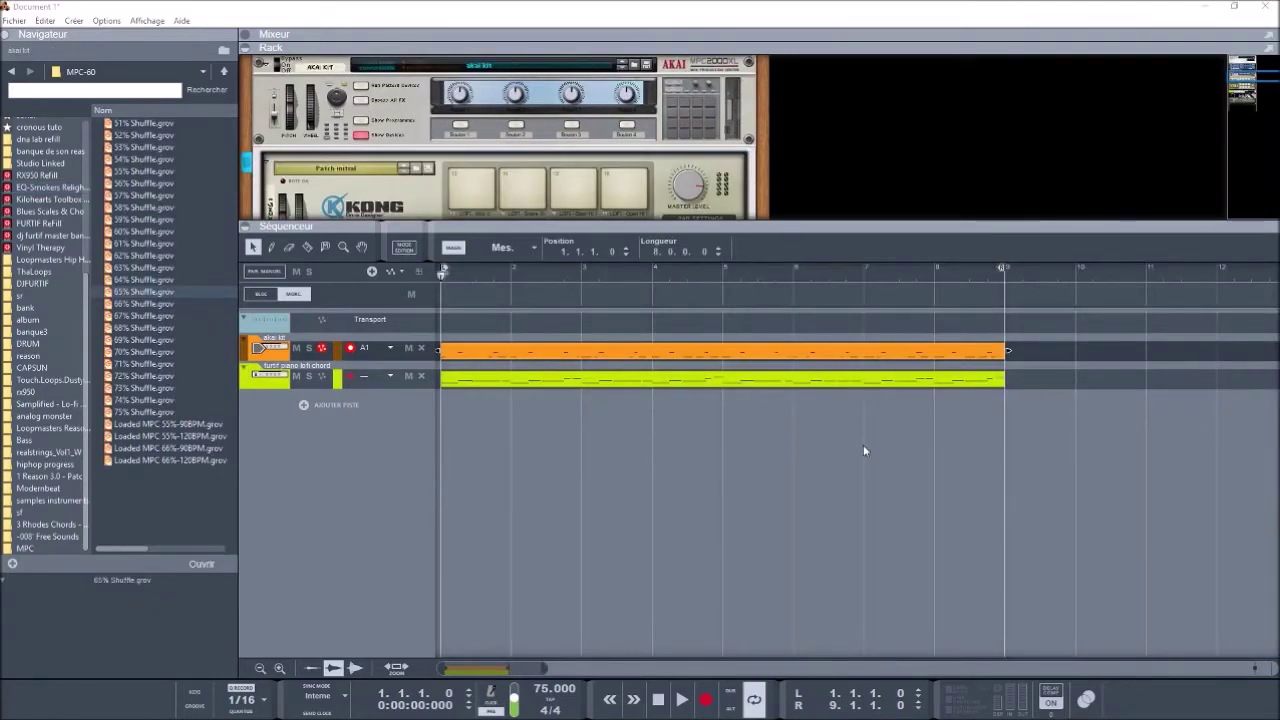
Step: Play the drum and piano clips briefly, return to the start, and record additional hits into the akai kit clip
left_click(812, 521)
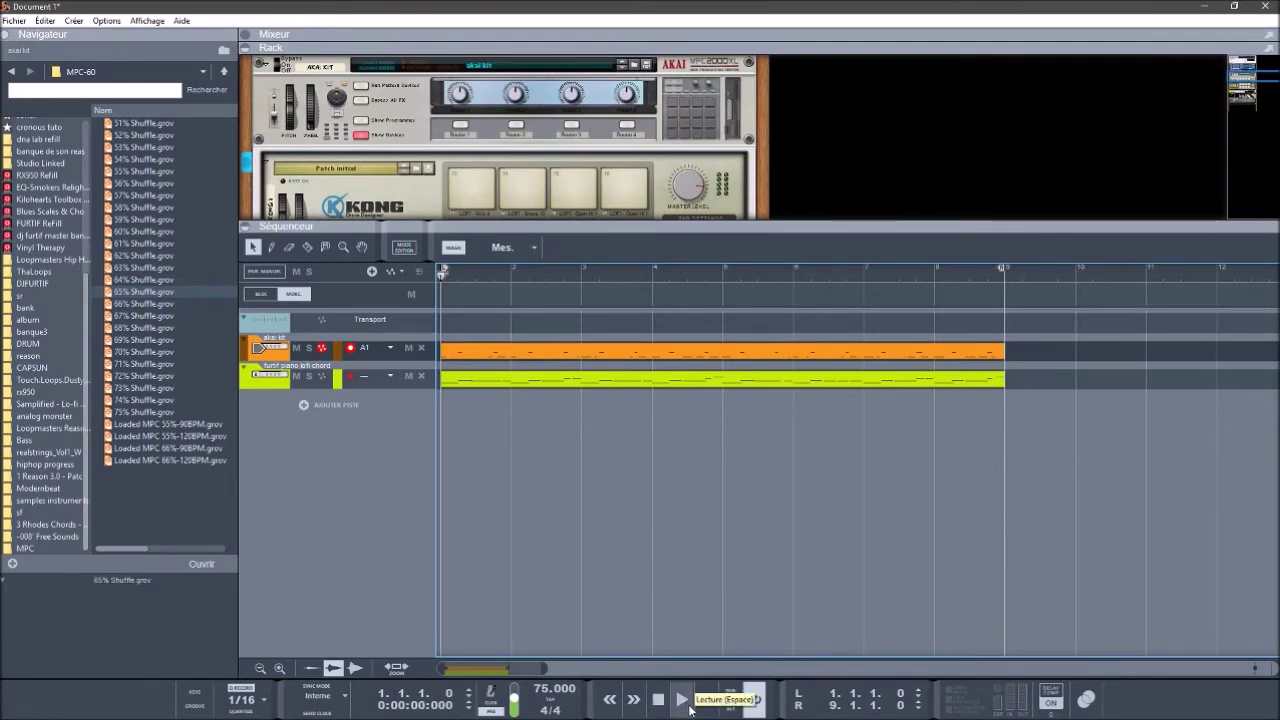
left_click(686, 703)
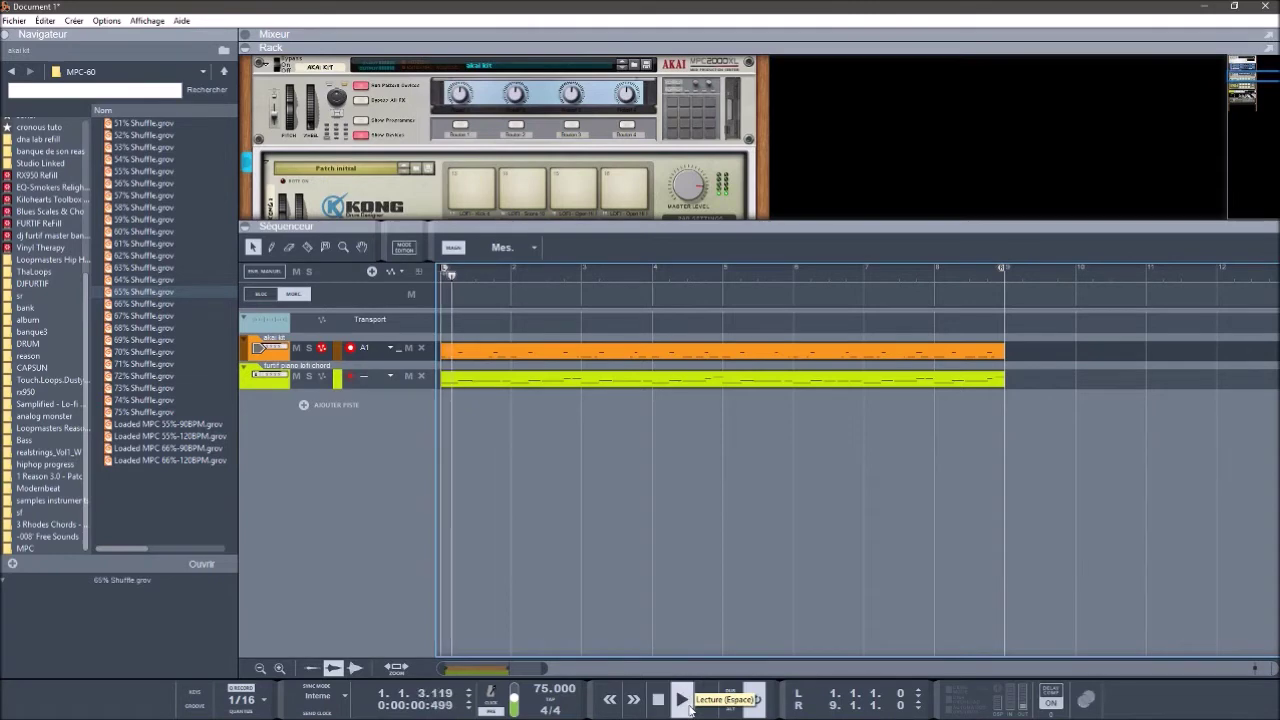
double_click(658, 700)
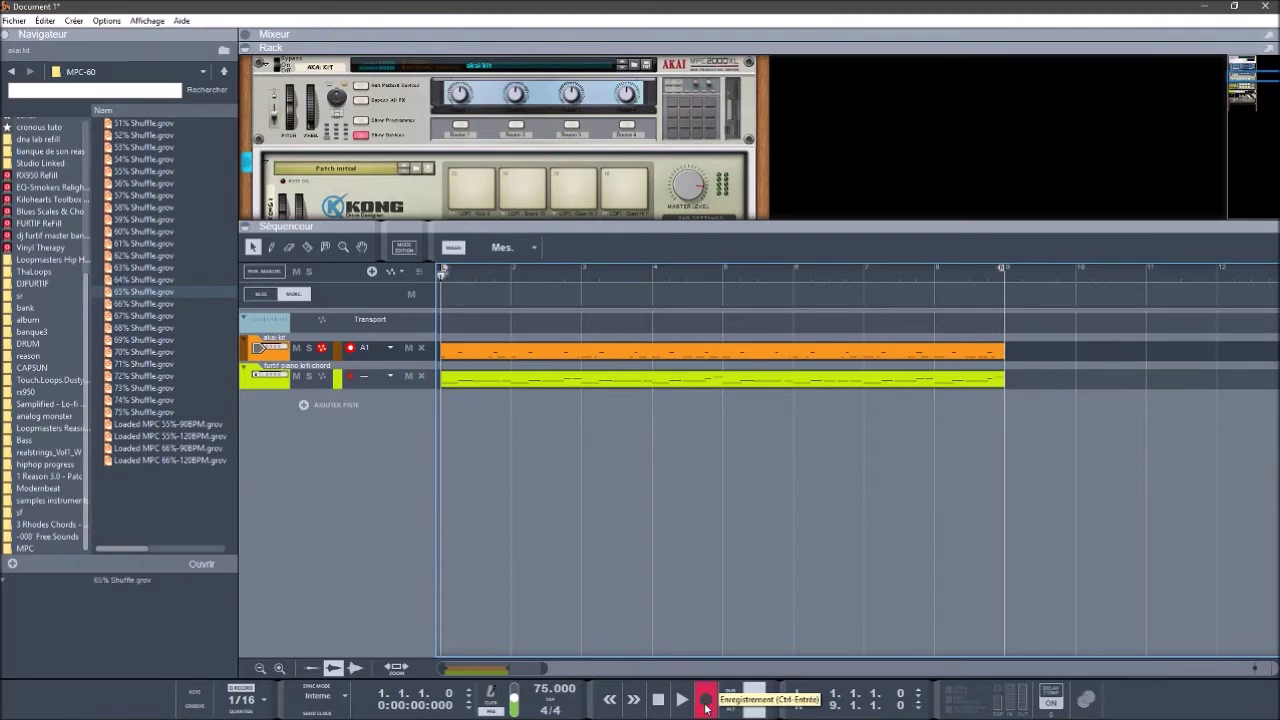
left_click(705, 704)
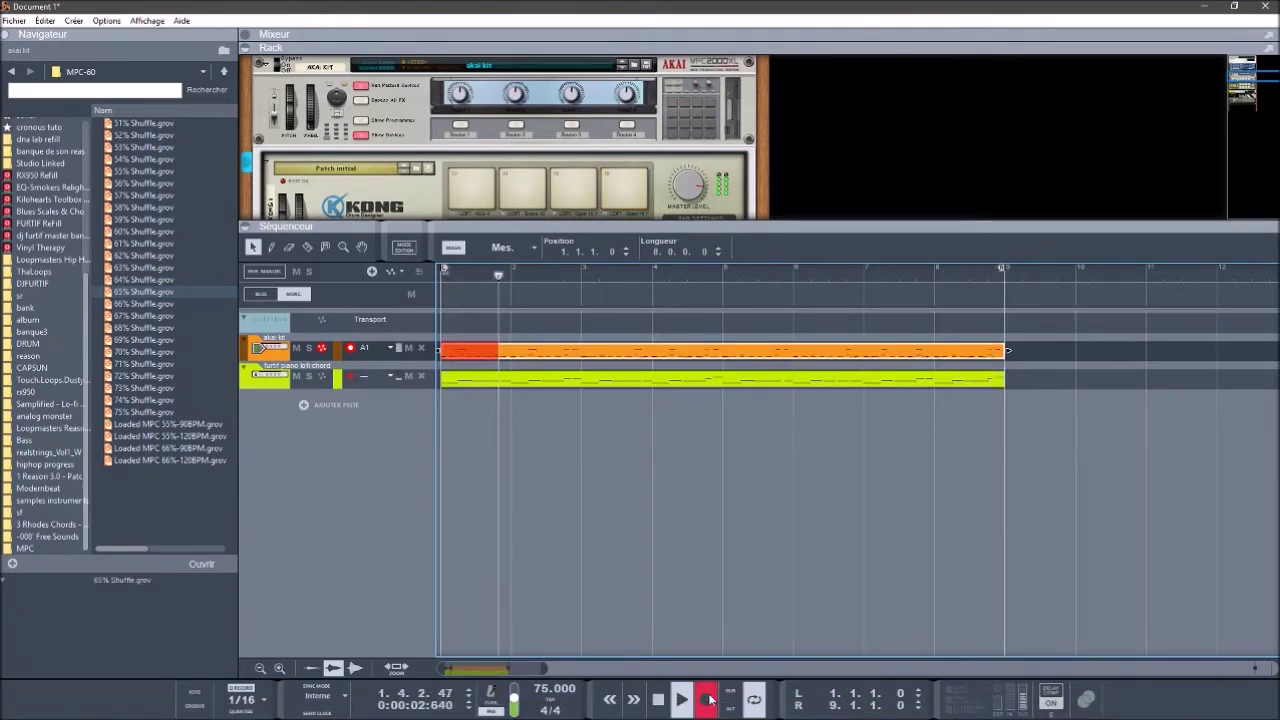
left_click(708, 700)
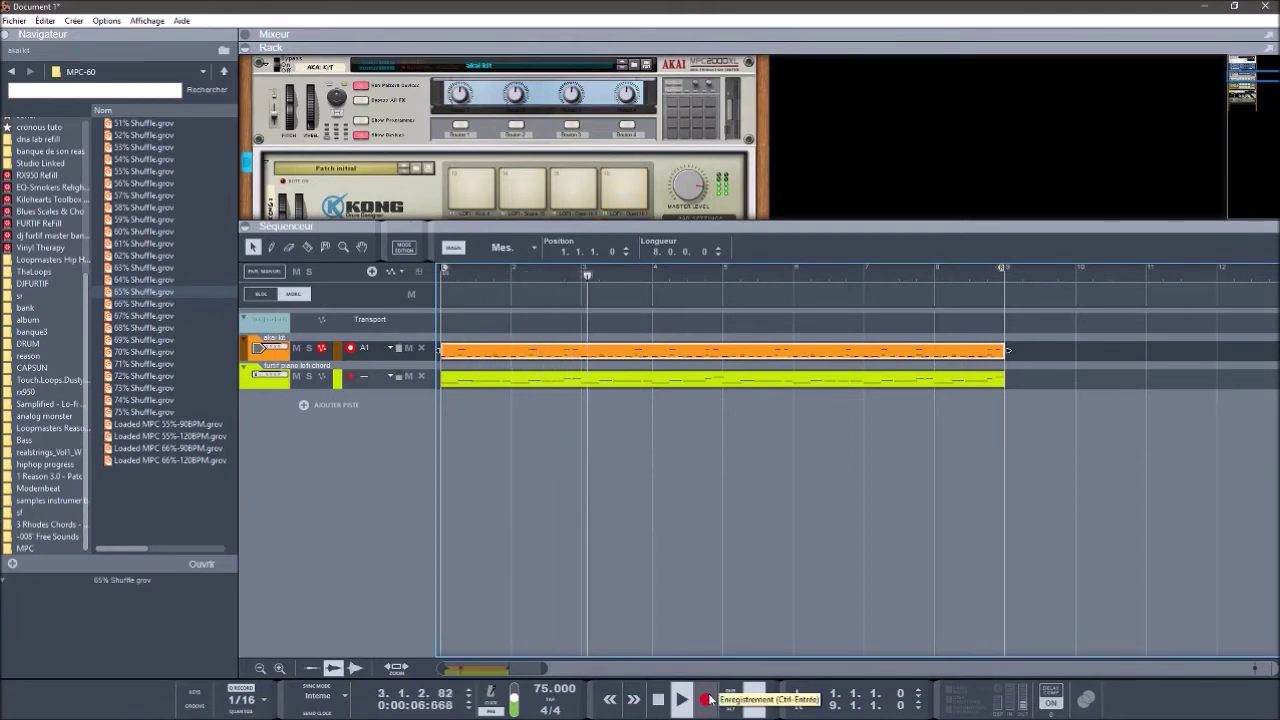
Step: Open the akai kit clip for note editing and listen to the loop from the start
double_click(743, 352)
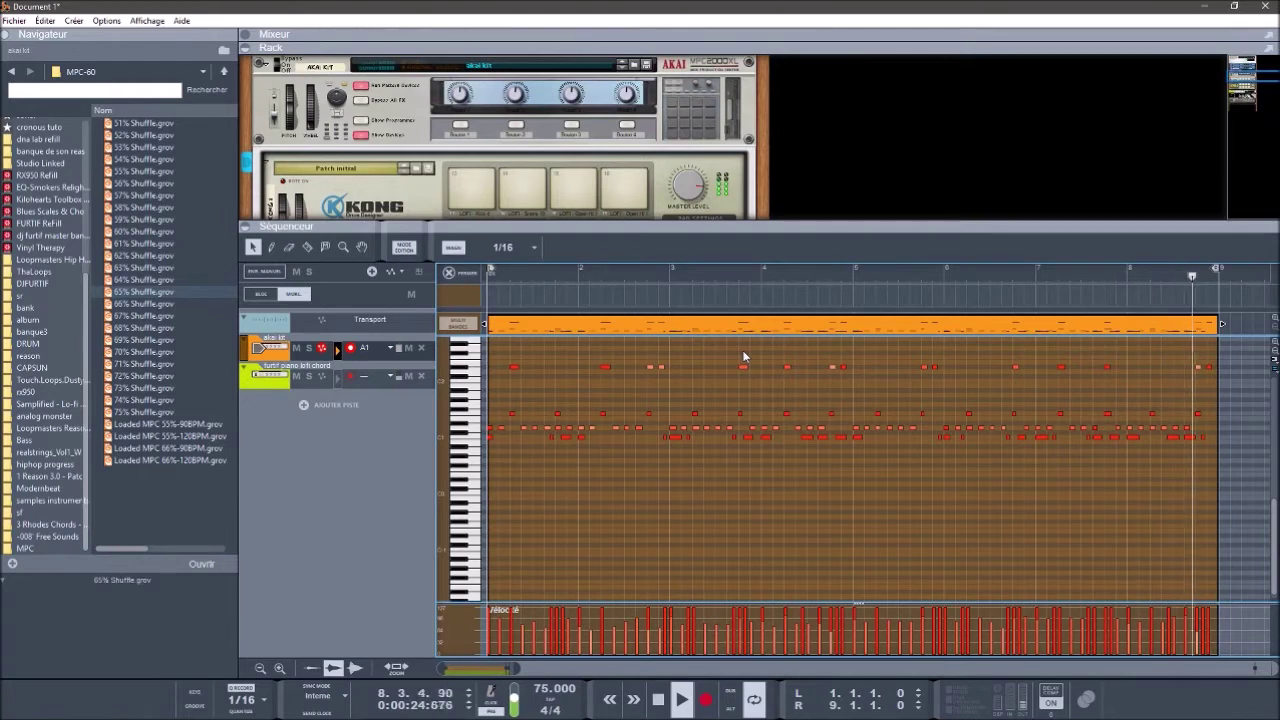
key("space")
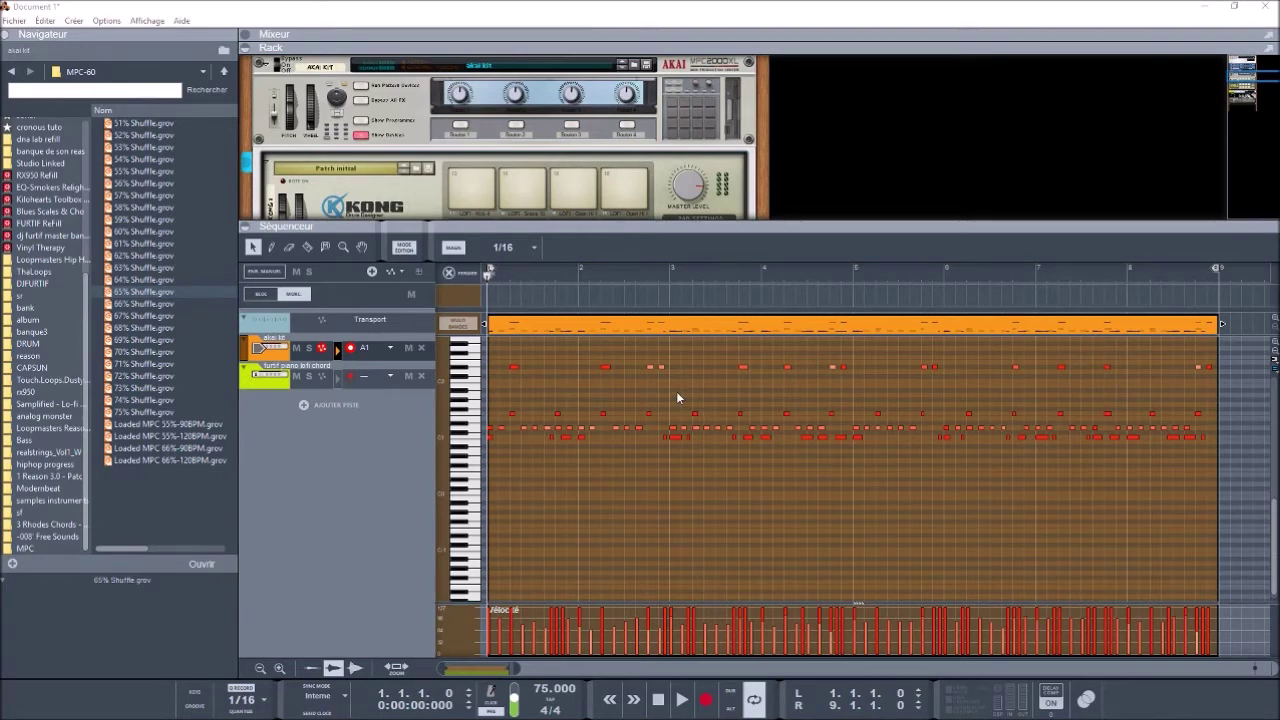
key("ctrl+1")
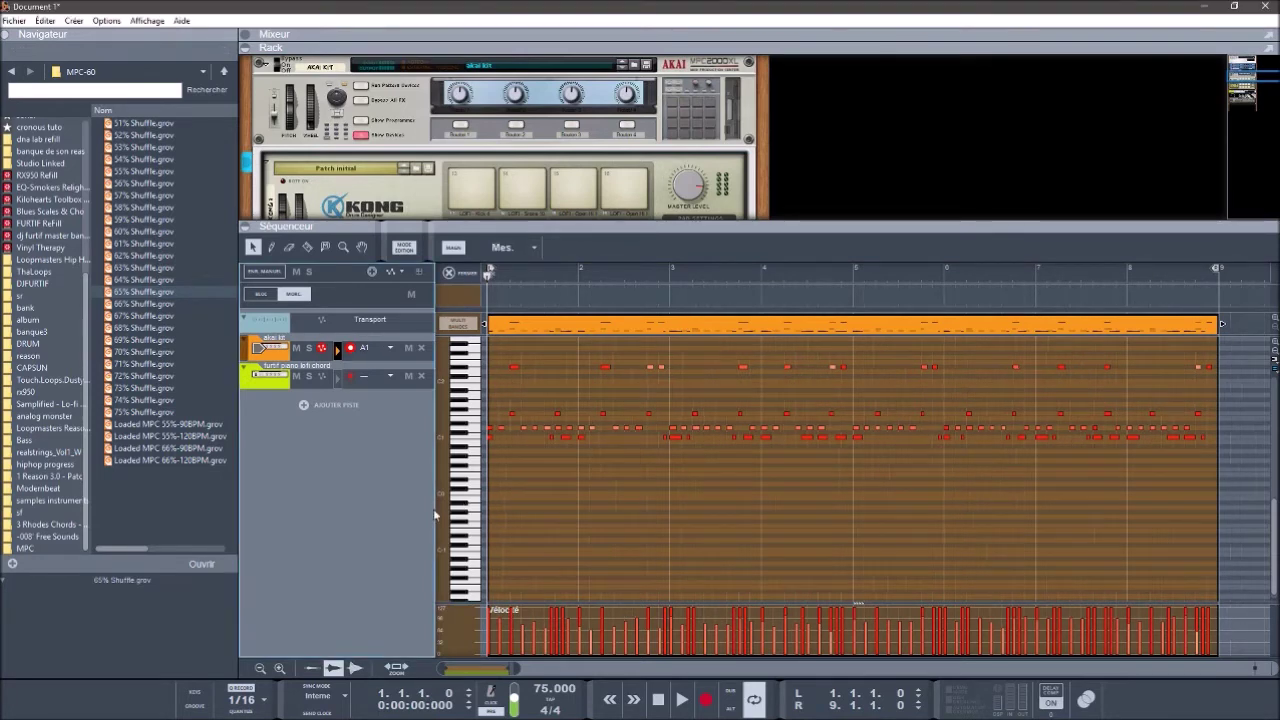
key("space")
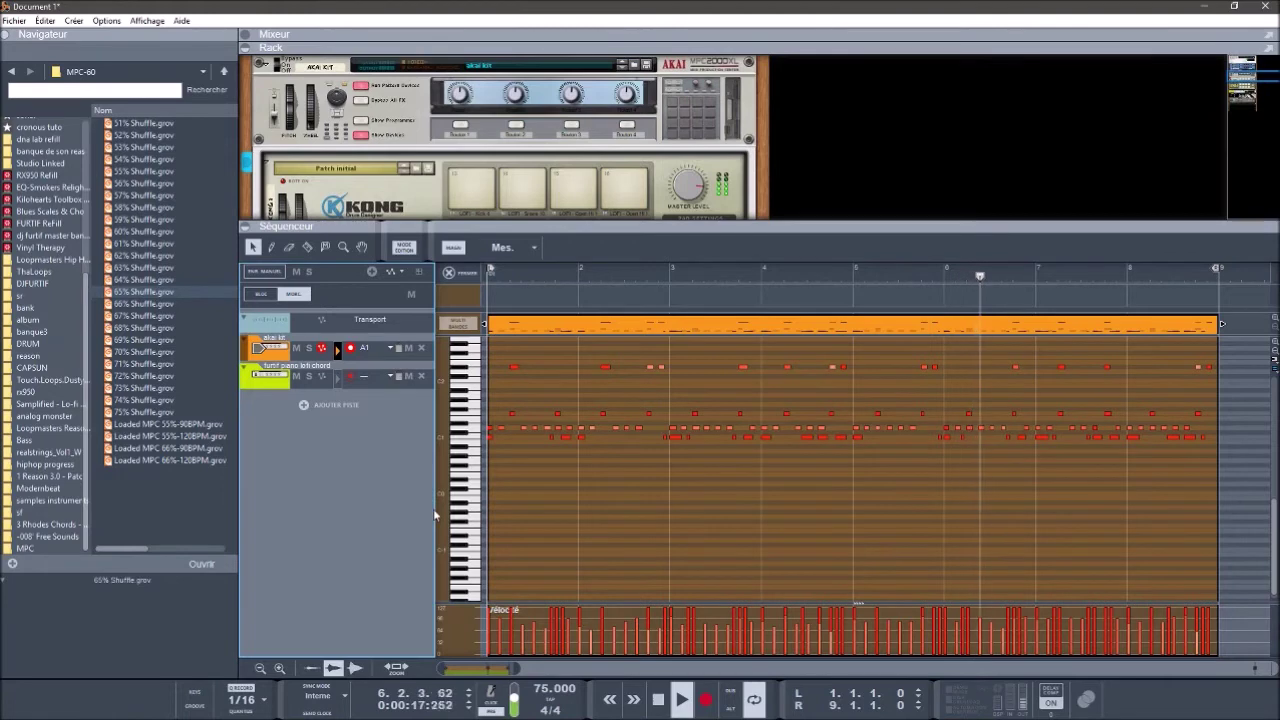
key("space")
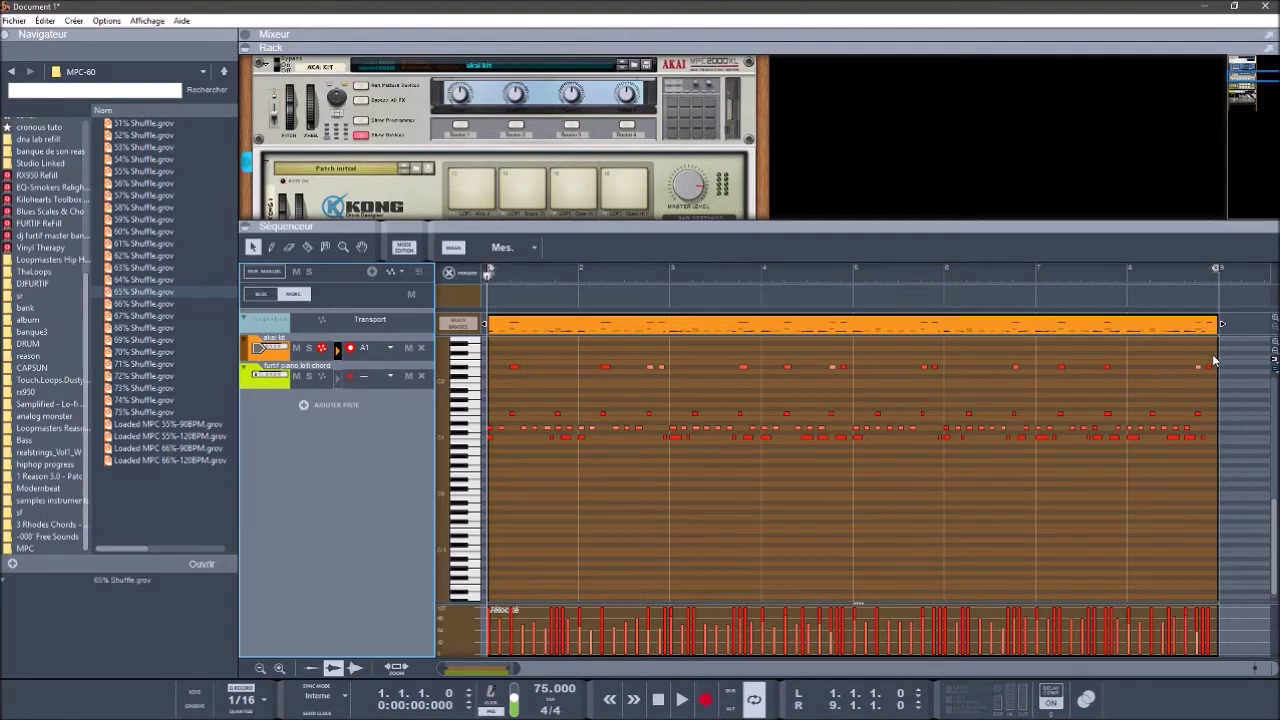
Step: Set the uppermost row of drum notes to velocity 70, randomize their velocities by 20%, and listen to the loop
left_click_drag(1212, 351, 712, 416)
left_click_drag(522, 416, 490, 408)
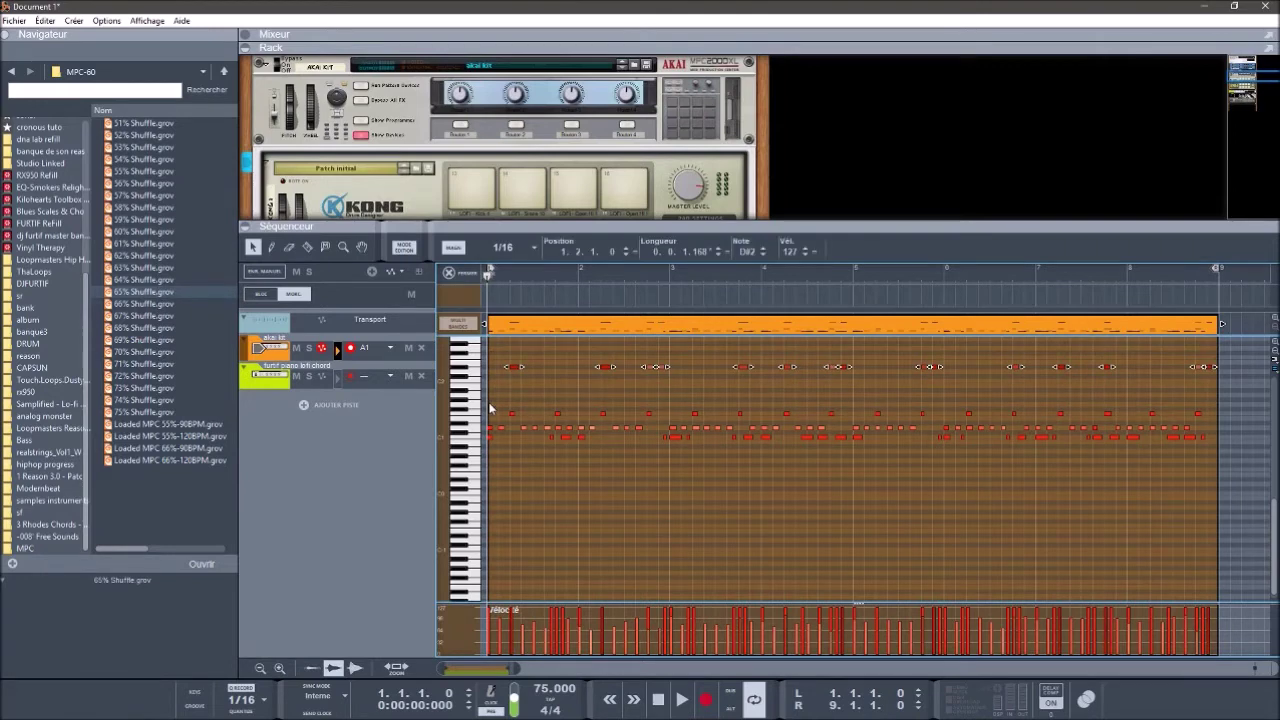
key("F8")
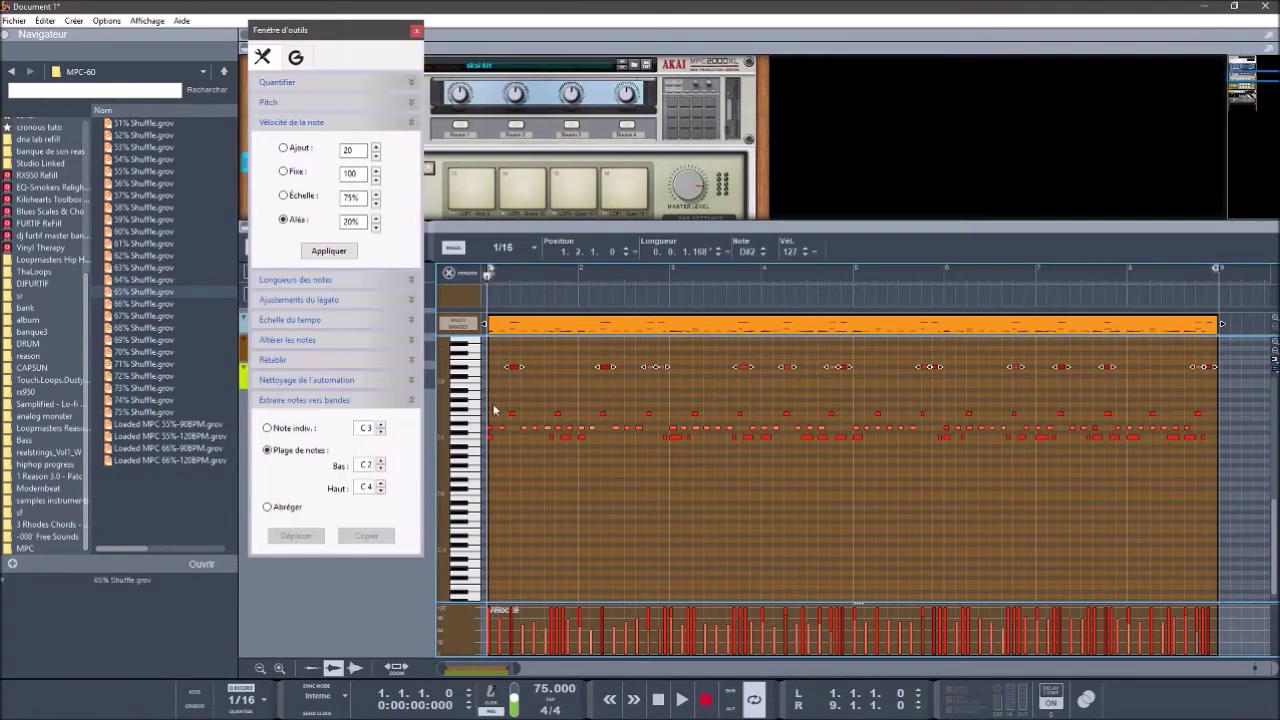
double_click(790, 252)
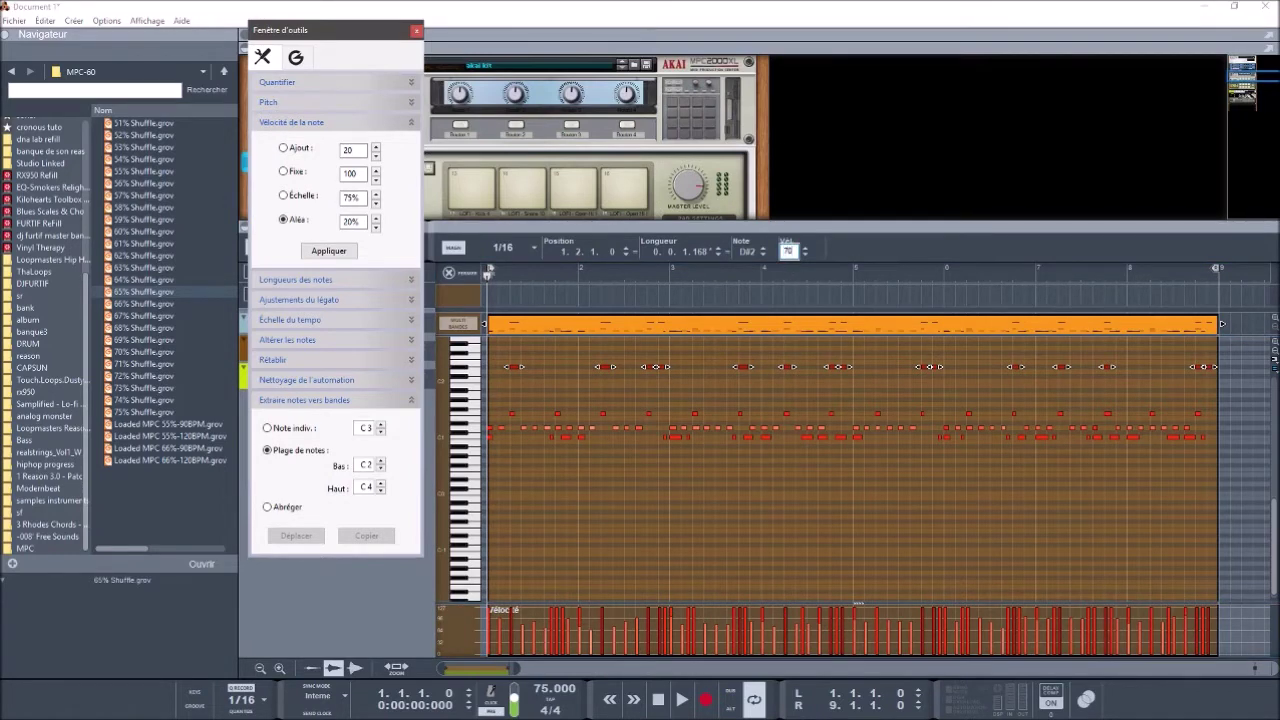
key("Return")
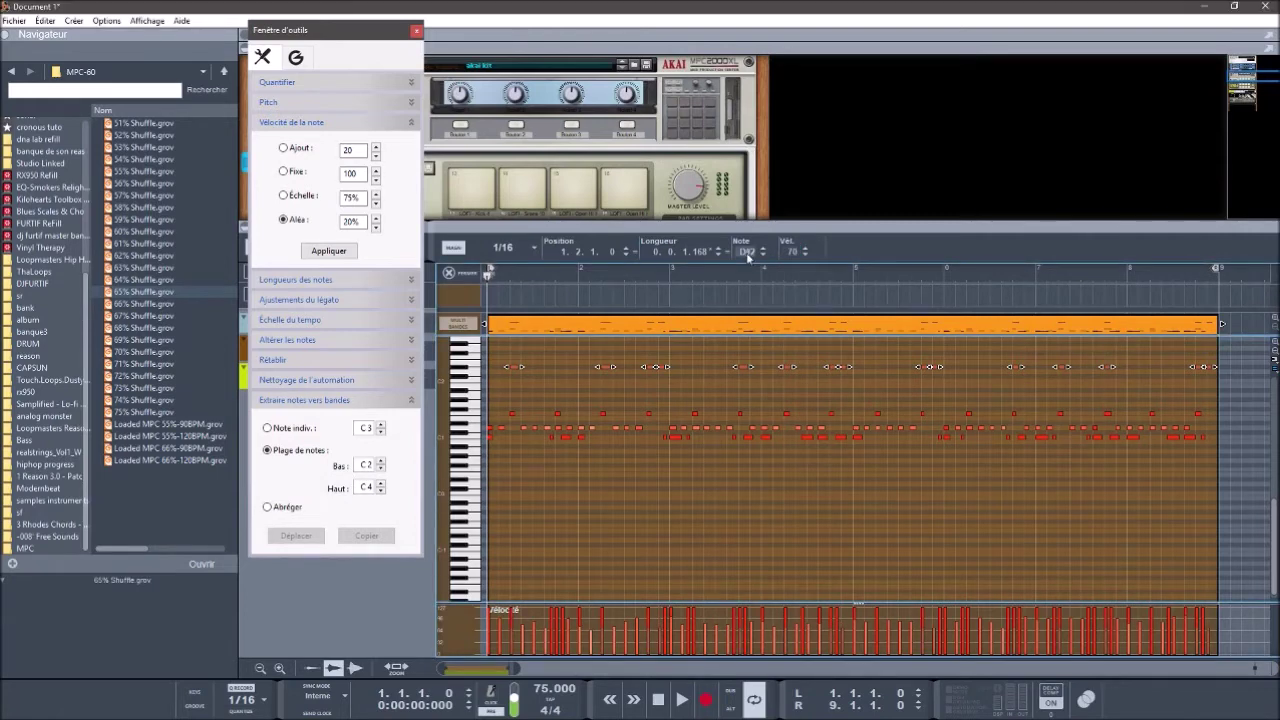
left_click(330, 252)
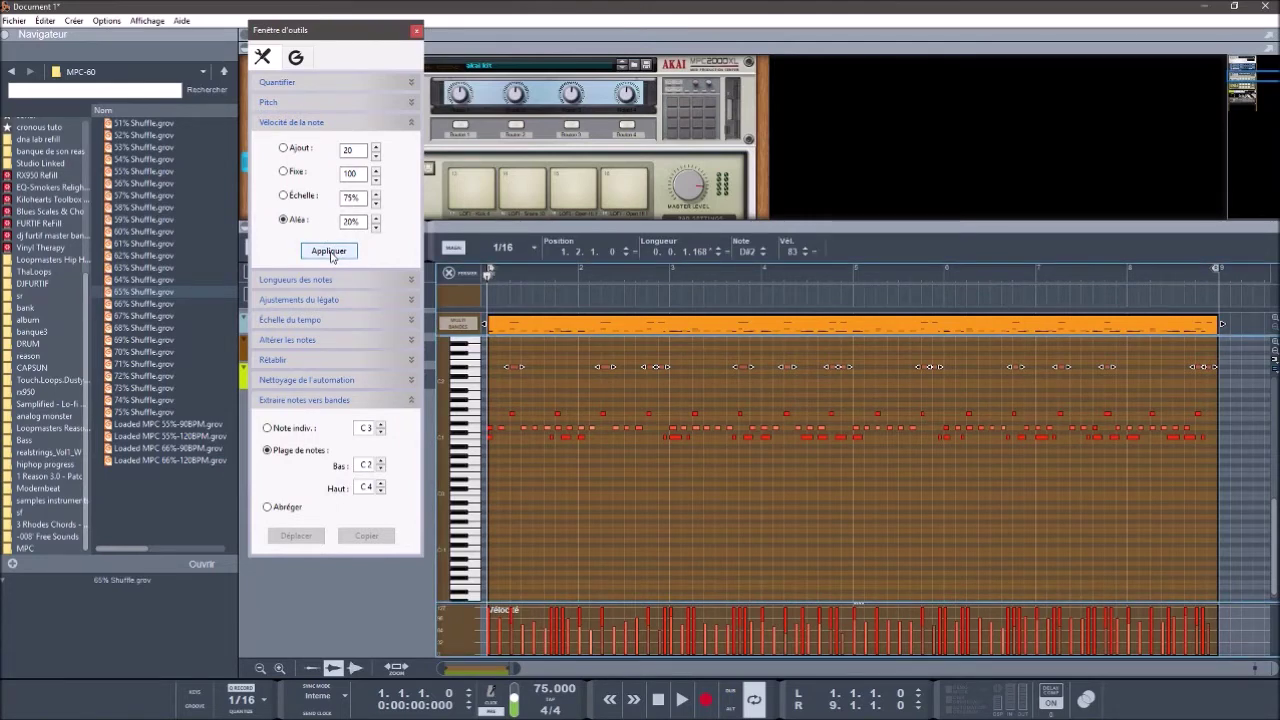
key("space")
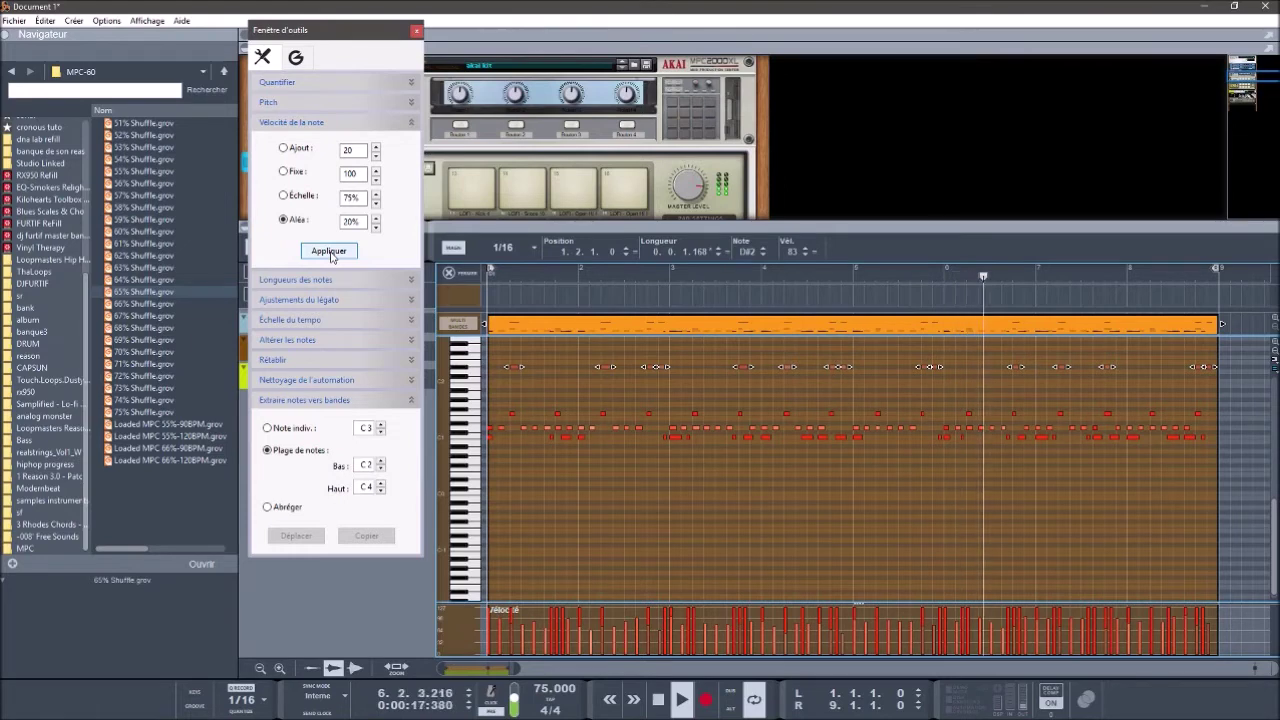
key("space")
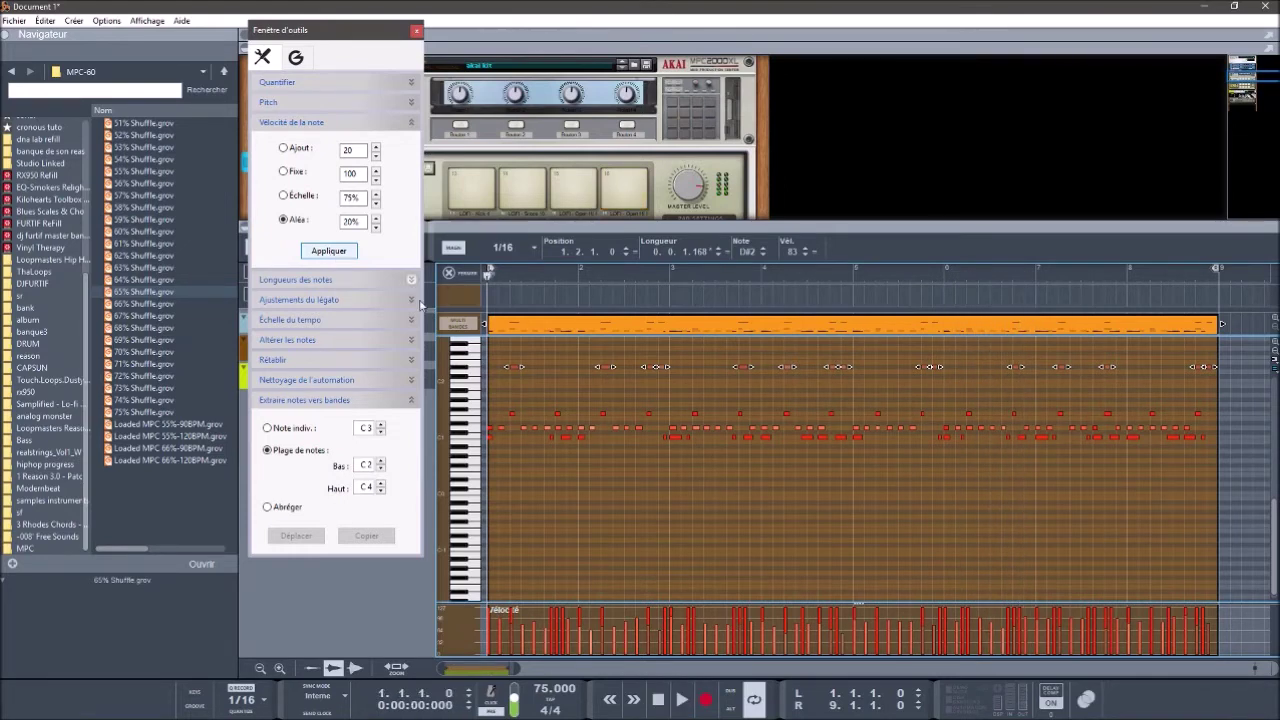
Step: Select all D1 notes in the drum clip, set their velocity to 60, and randomize it by 20%
left_click_drag(1212, 422, 479, 440)
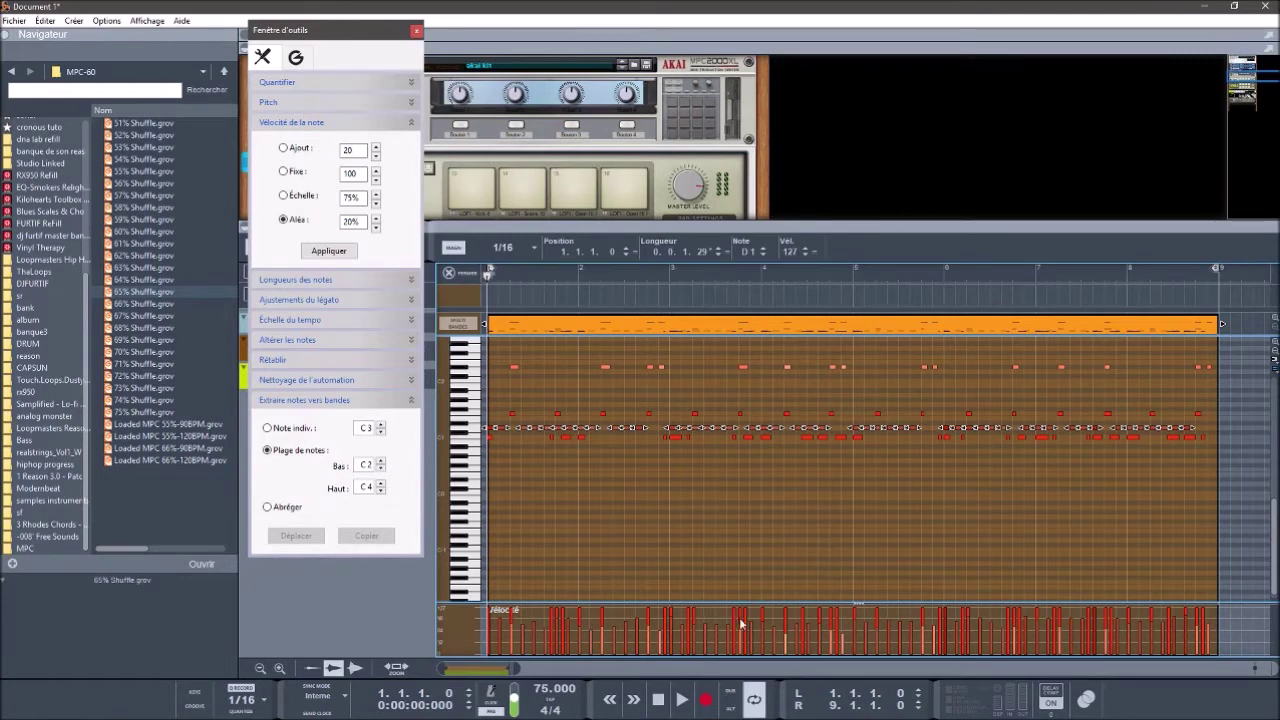
left_click(815, 254)
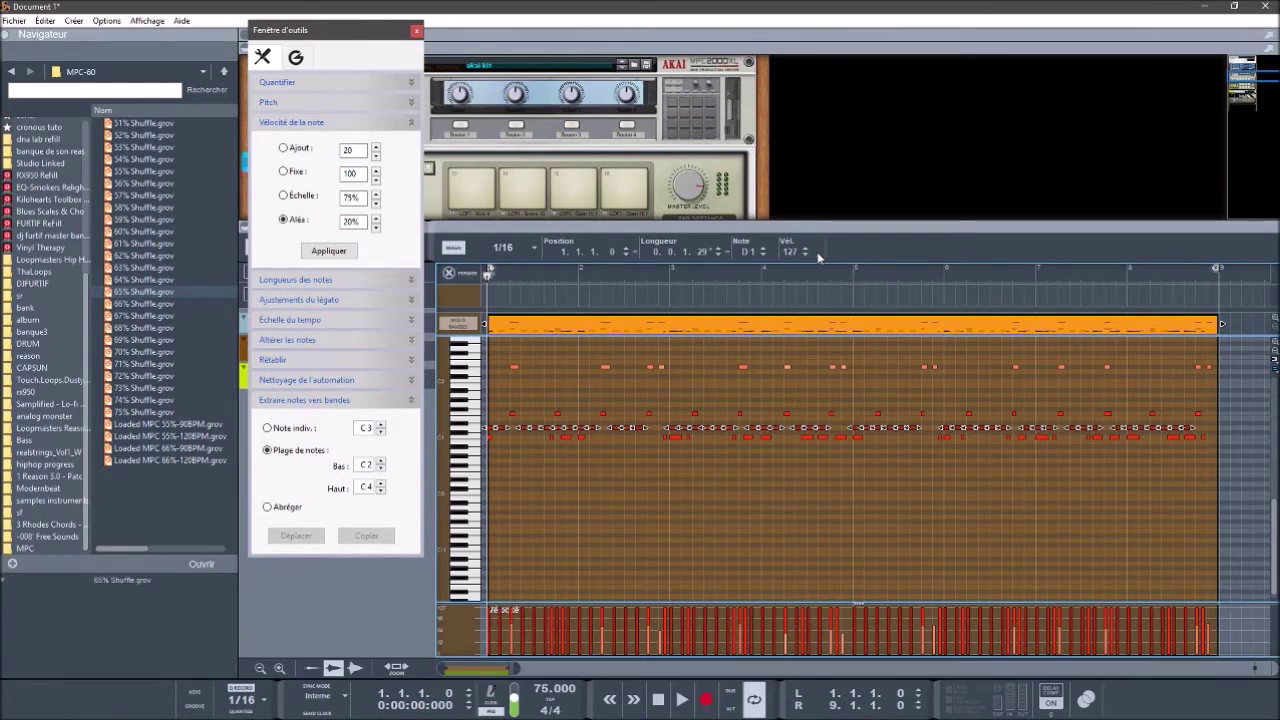
double_click(790, 251)
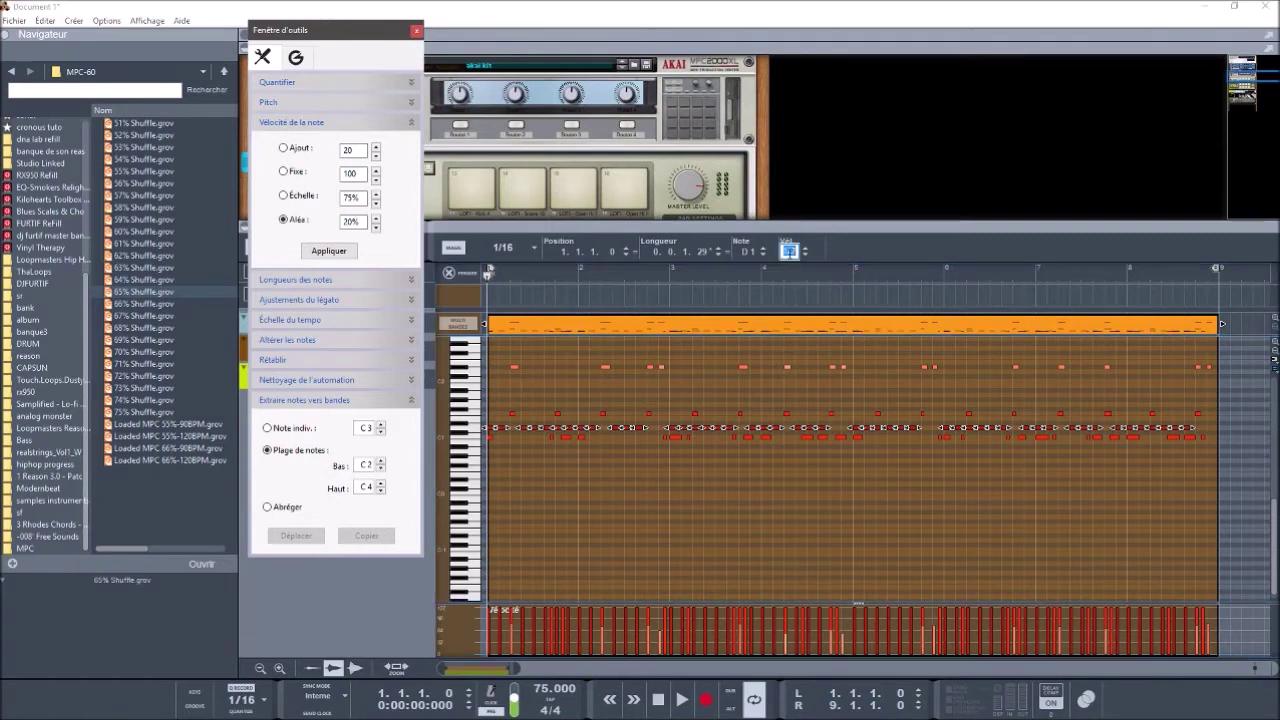
type("40")
key("Return")
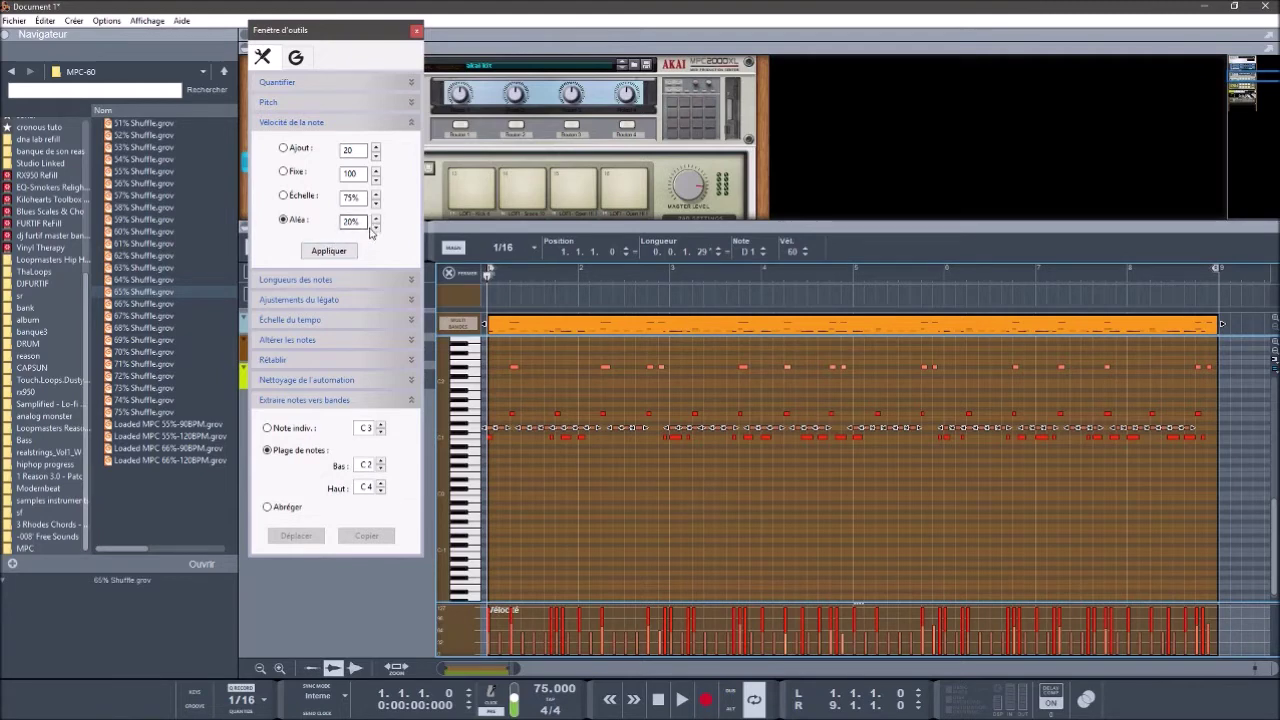
left_click(342, 253)
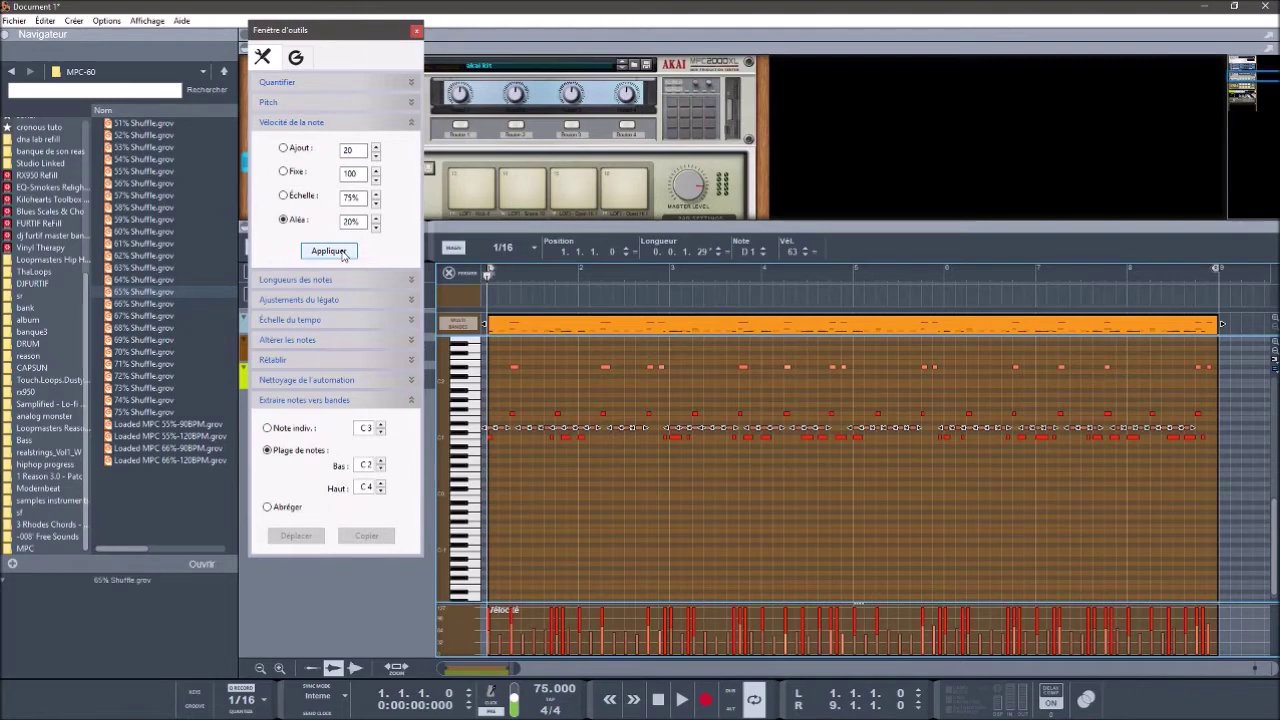
Step: Raise the velocity of the selected D1 notes during playback until the value reaches 80
key("space")
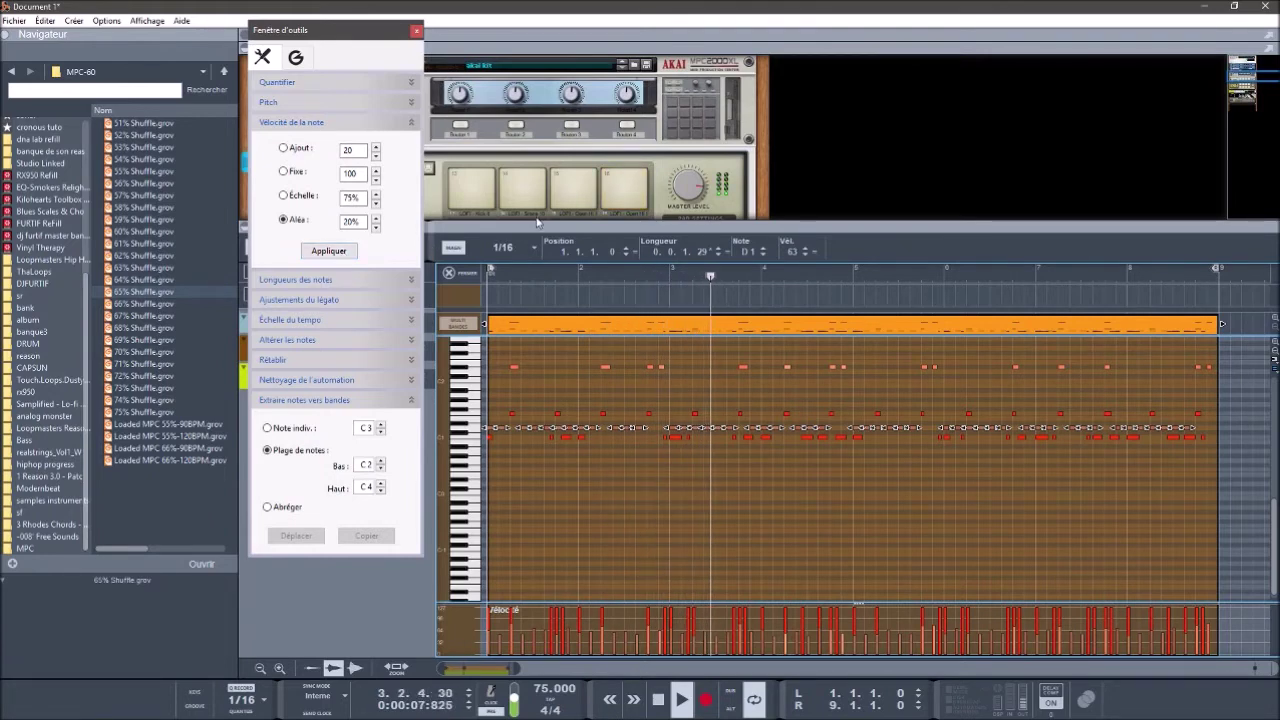
left_click(806, 249)
scroll(807, 251, "up", 7)
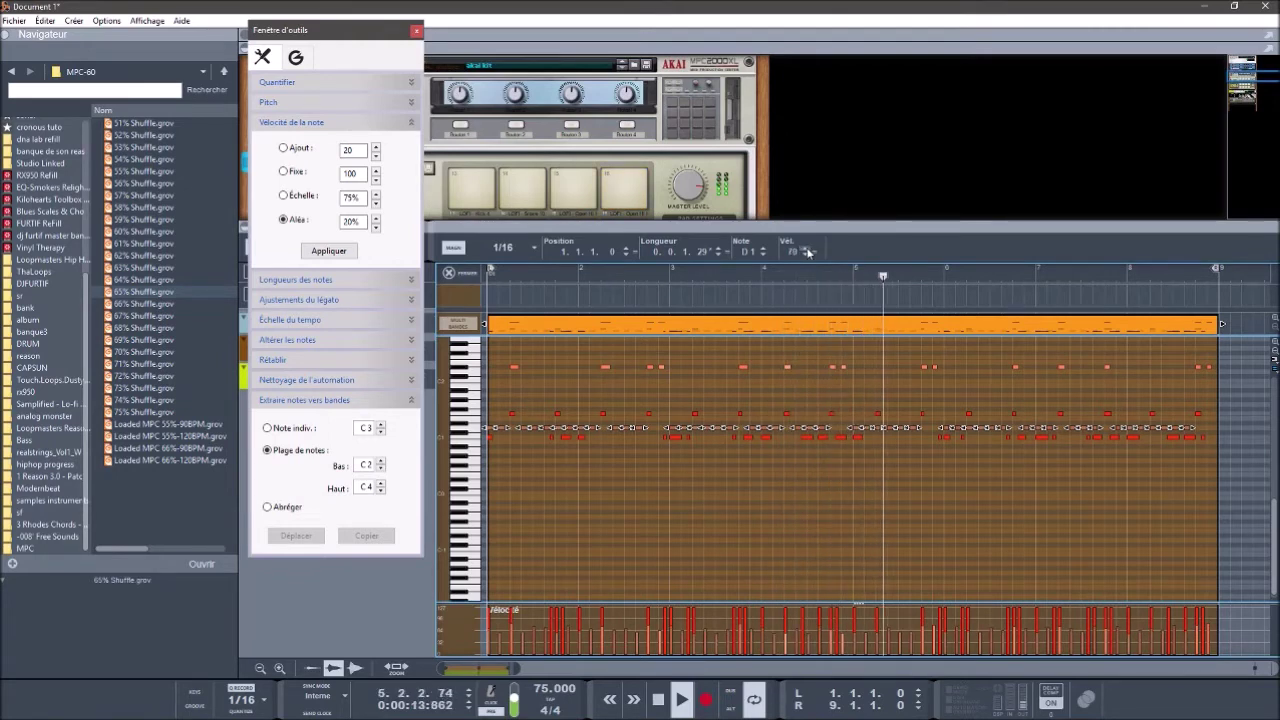
scroll(807, 251, "up", 5)
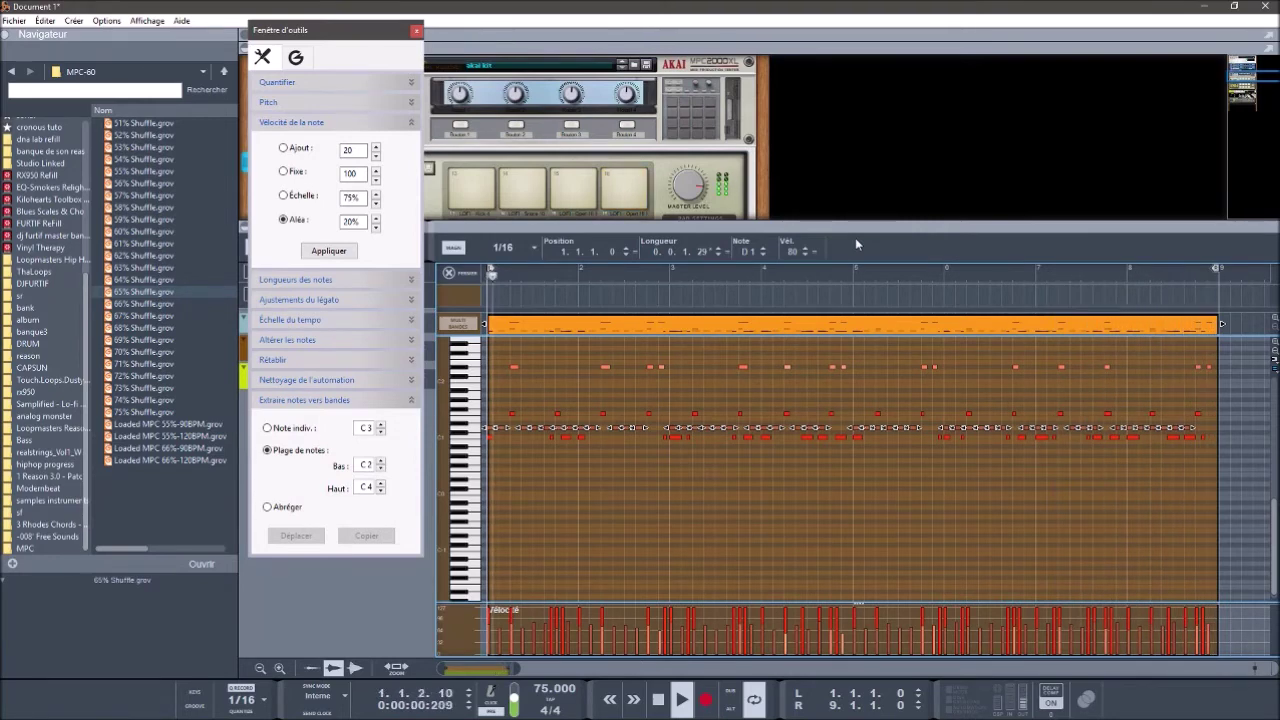
key("space")
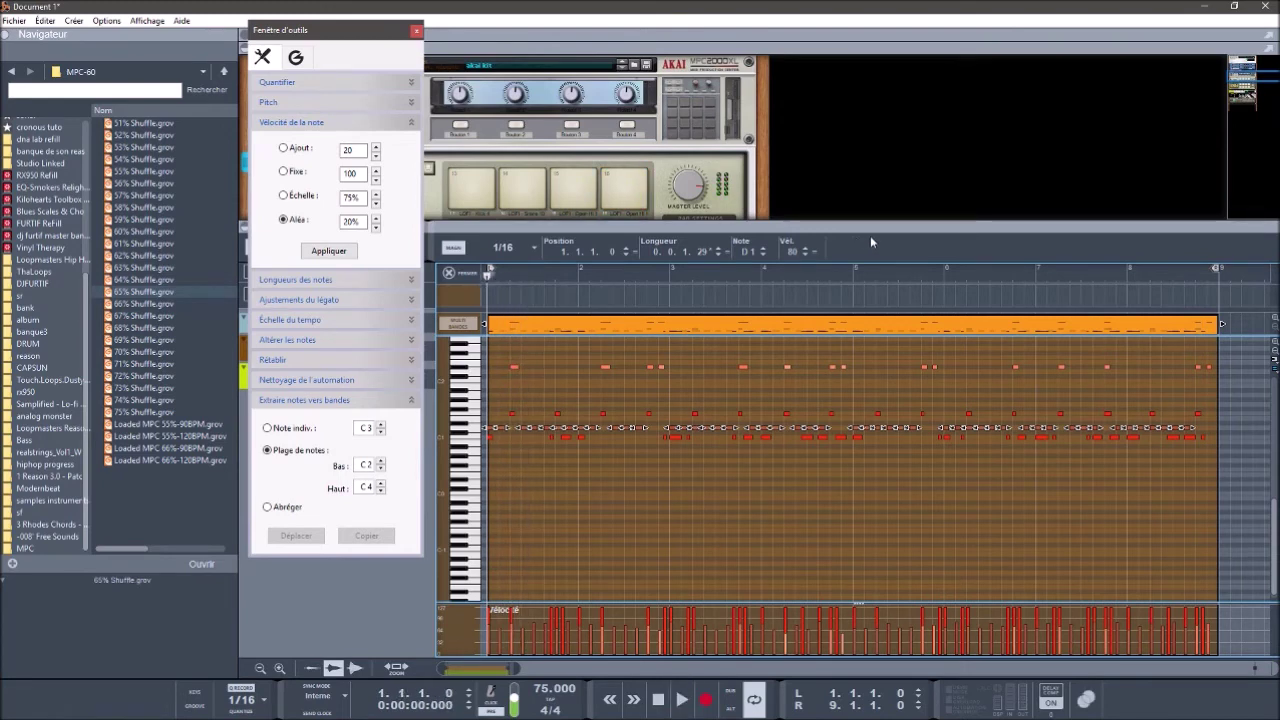
Step: Close note editing and move the akai kit clip's notes to separate lanes using the Abréger option
left_click(449, 274)
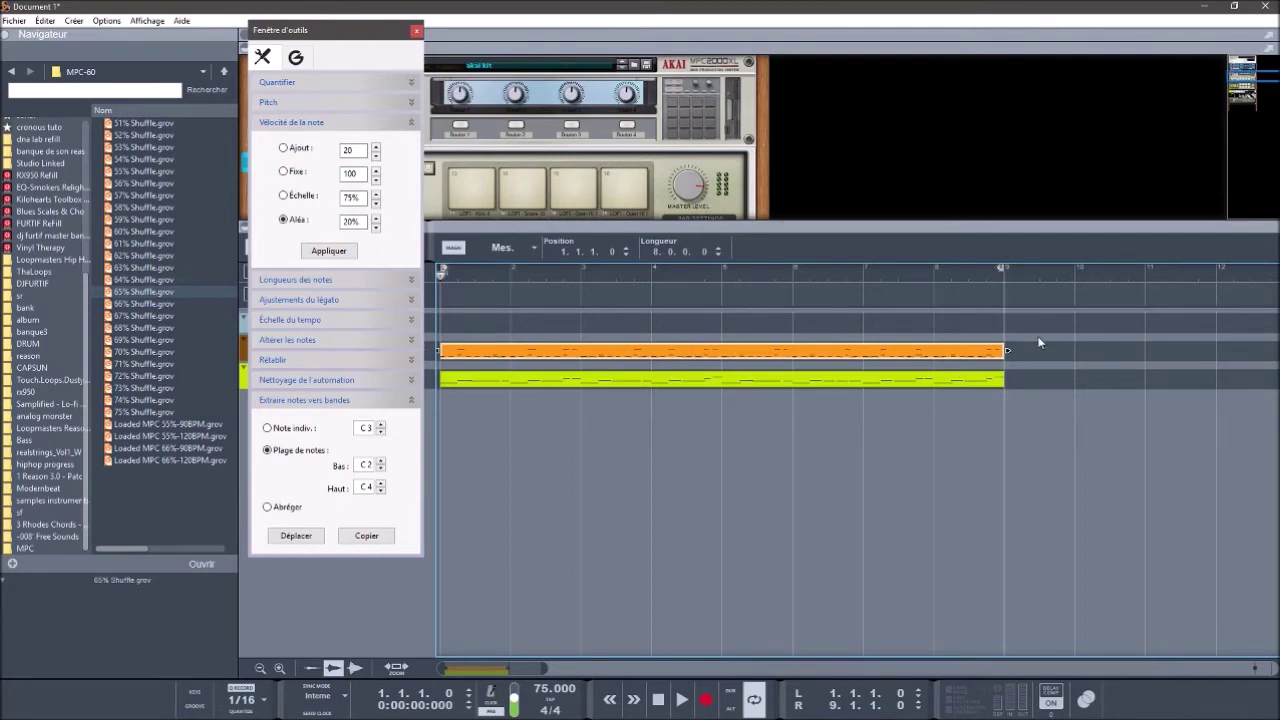
left_click(1060, 349)
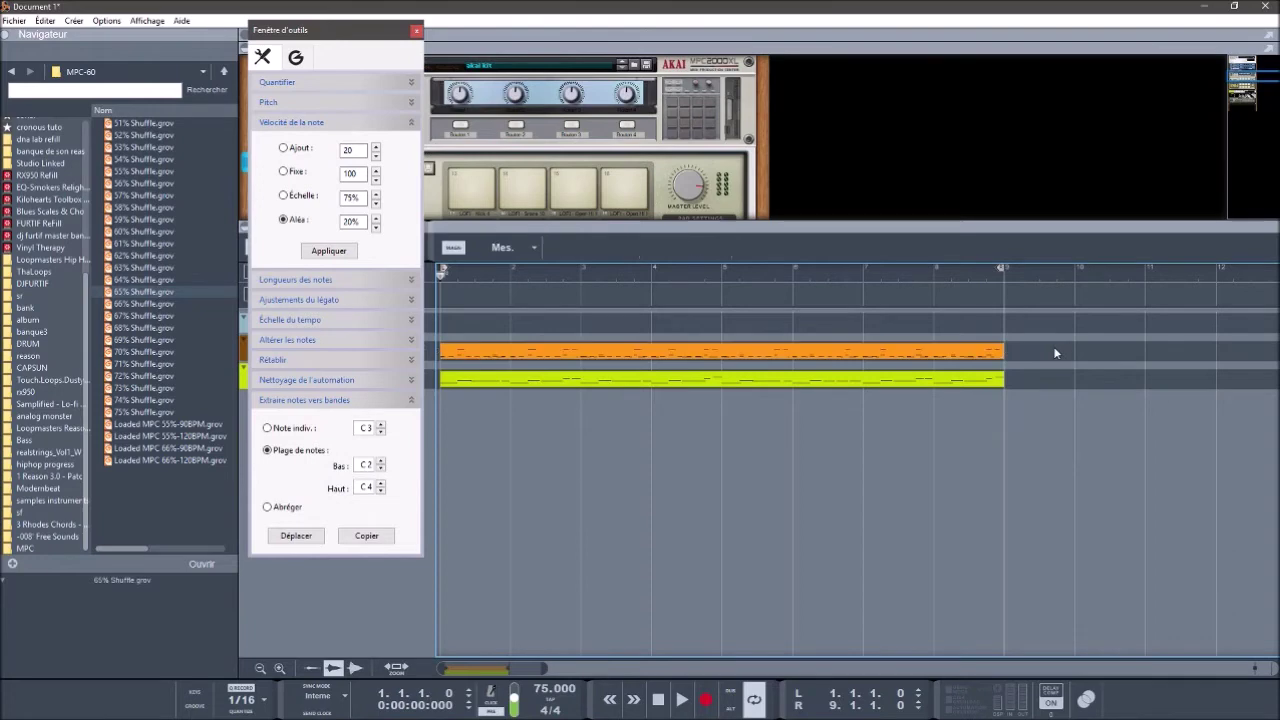
left_click(923, 352)
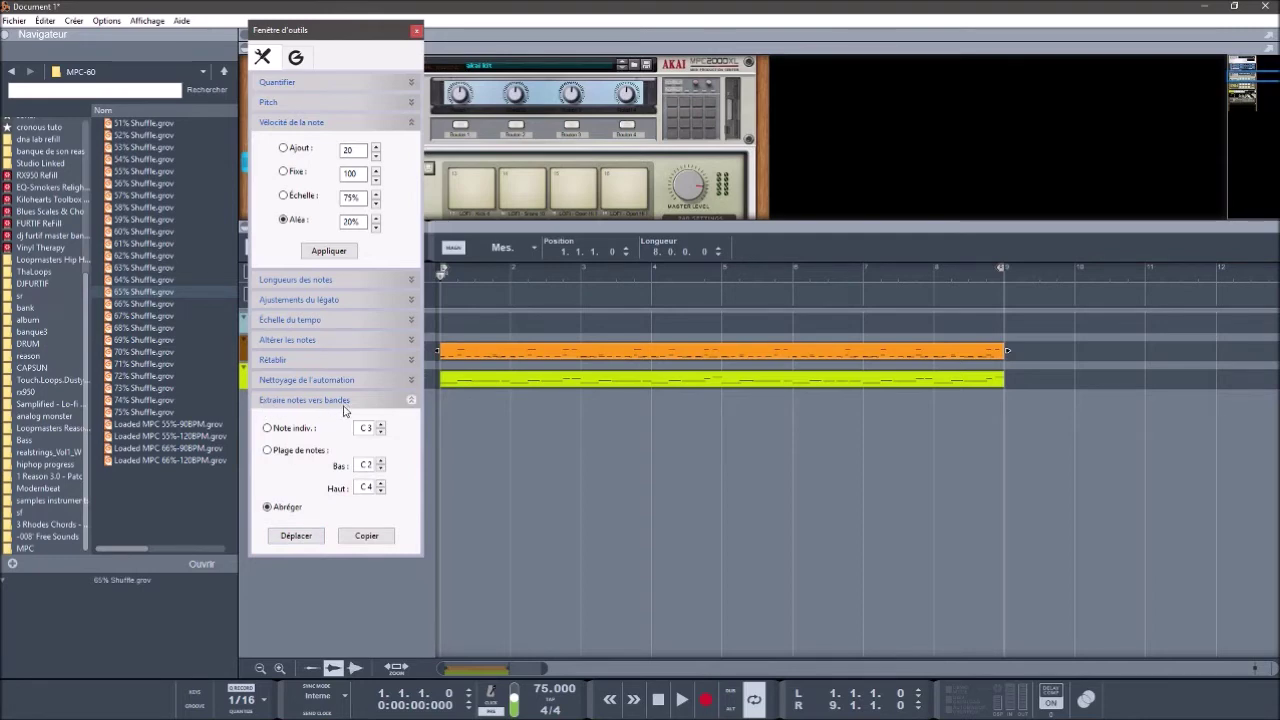
left_click(296, 538)
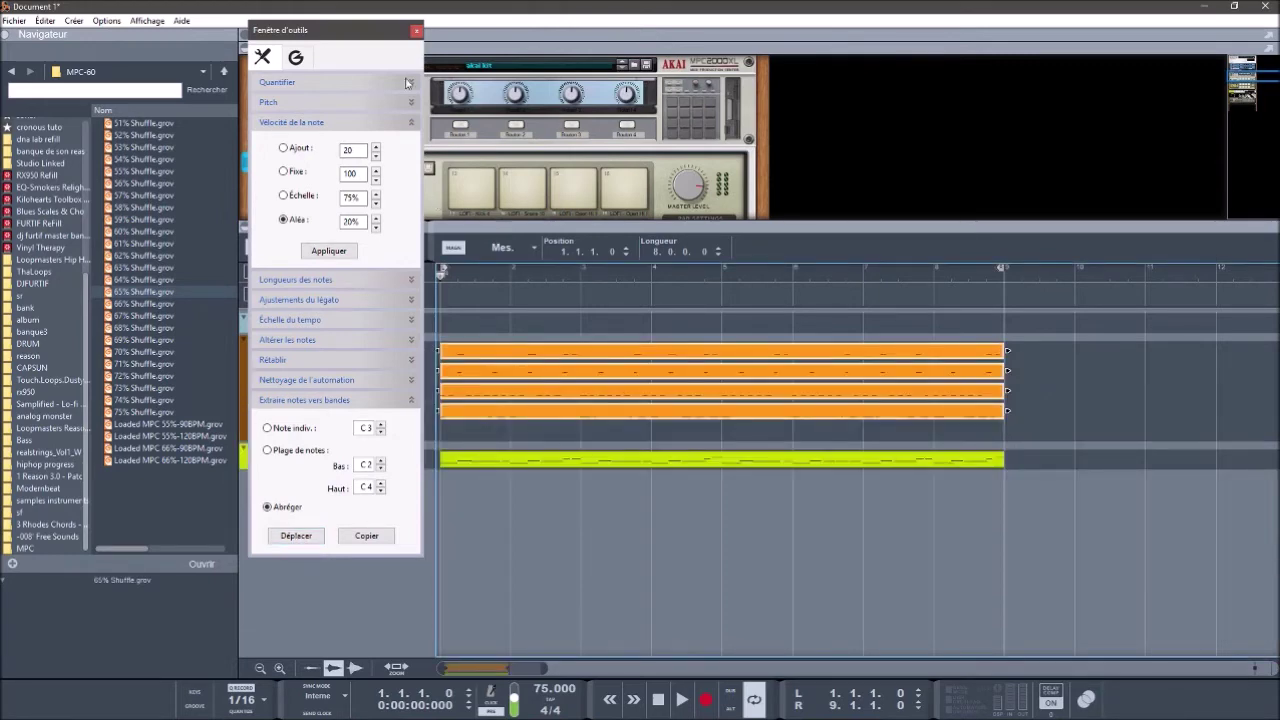
Step: Close the tools window and delete the empty lane from the akai kit track
left_click(417, 32)
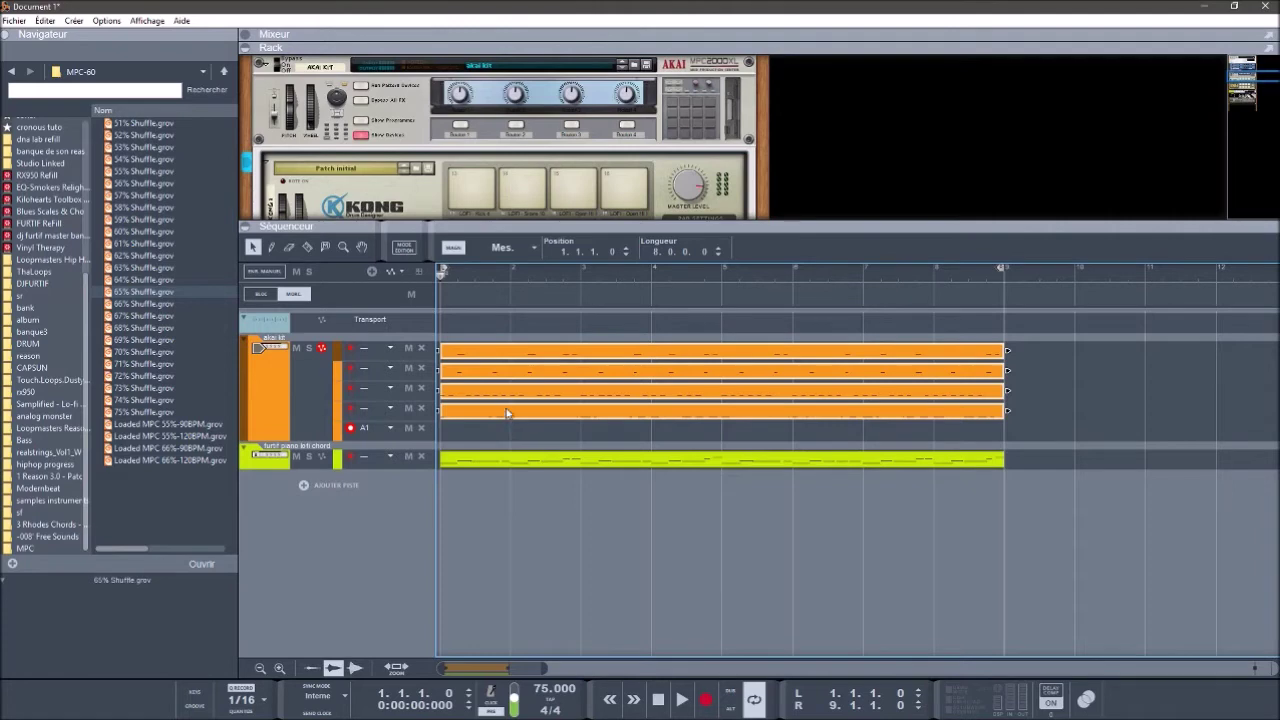
left_click(420, 428)
left_click(420, 428)
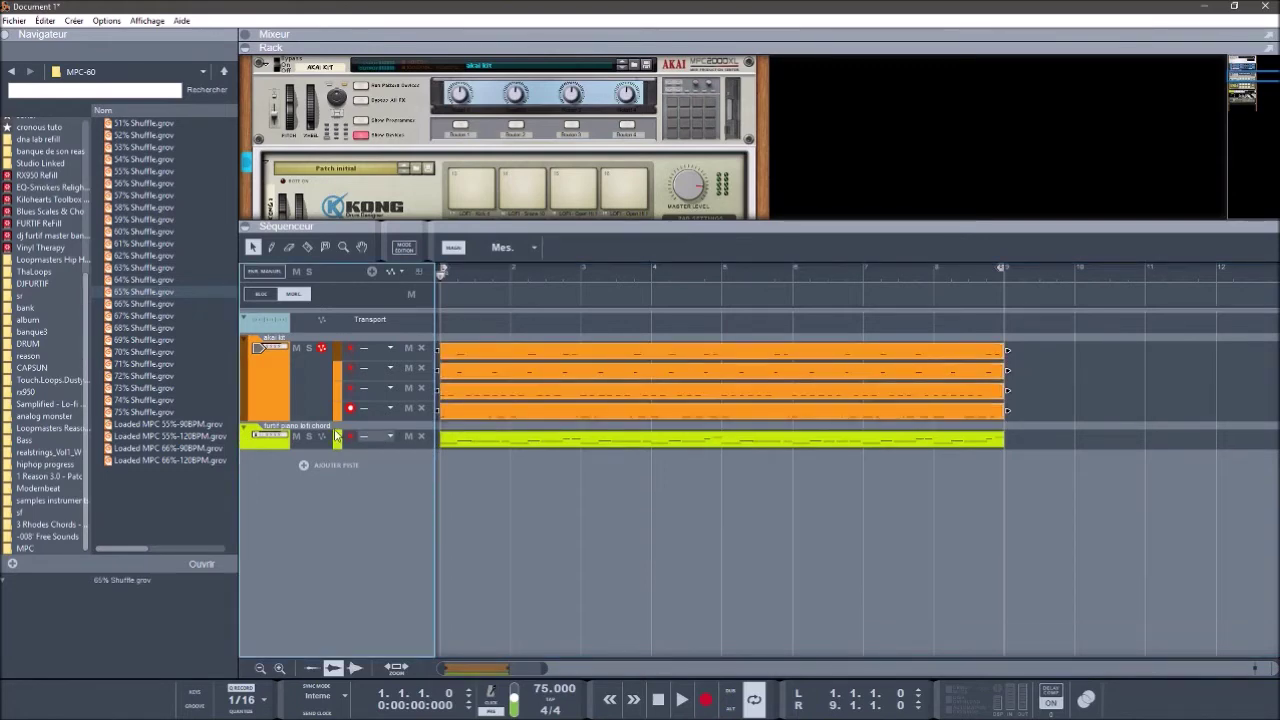
Step: Assign groove channel A 1 (65% Shuffle) to the first and second note lanes of the akai kit track
left_click(390, 348)
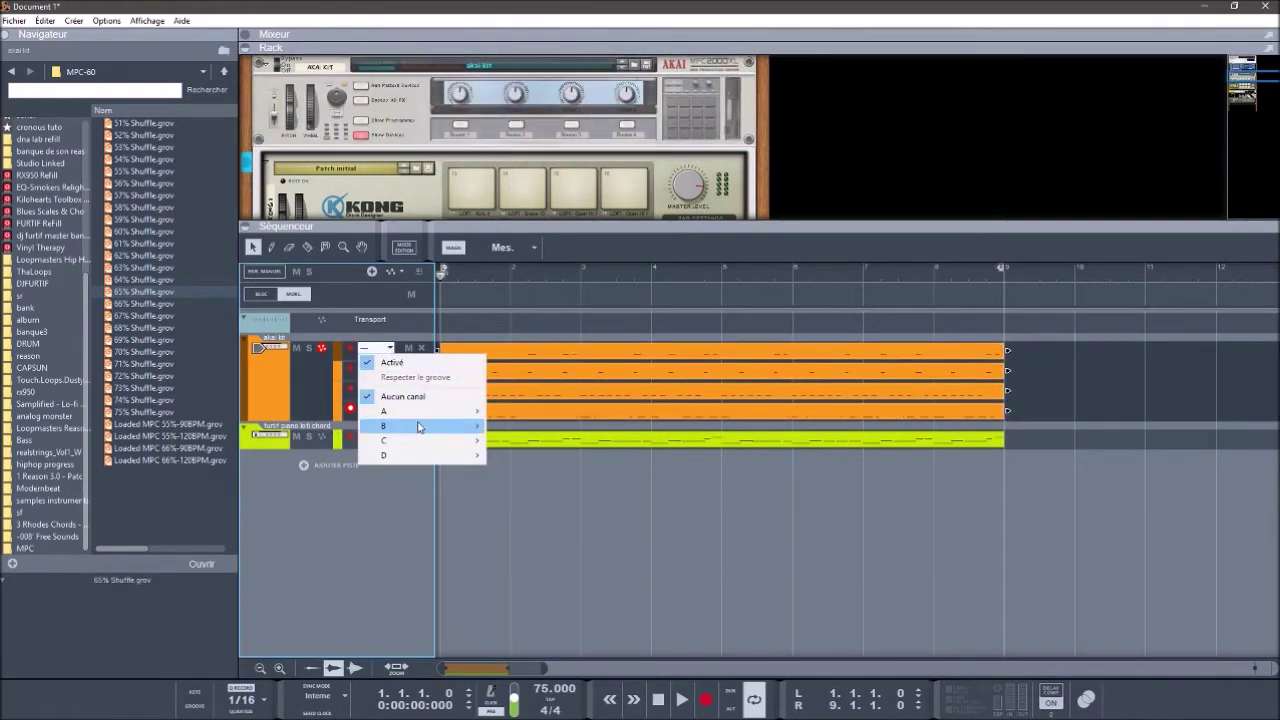
mouse_move(419, 417)
left_click(536, 412)
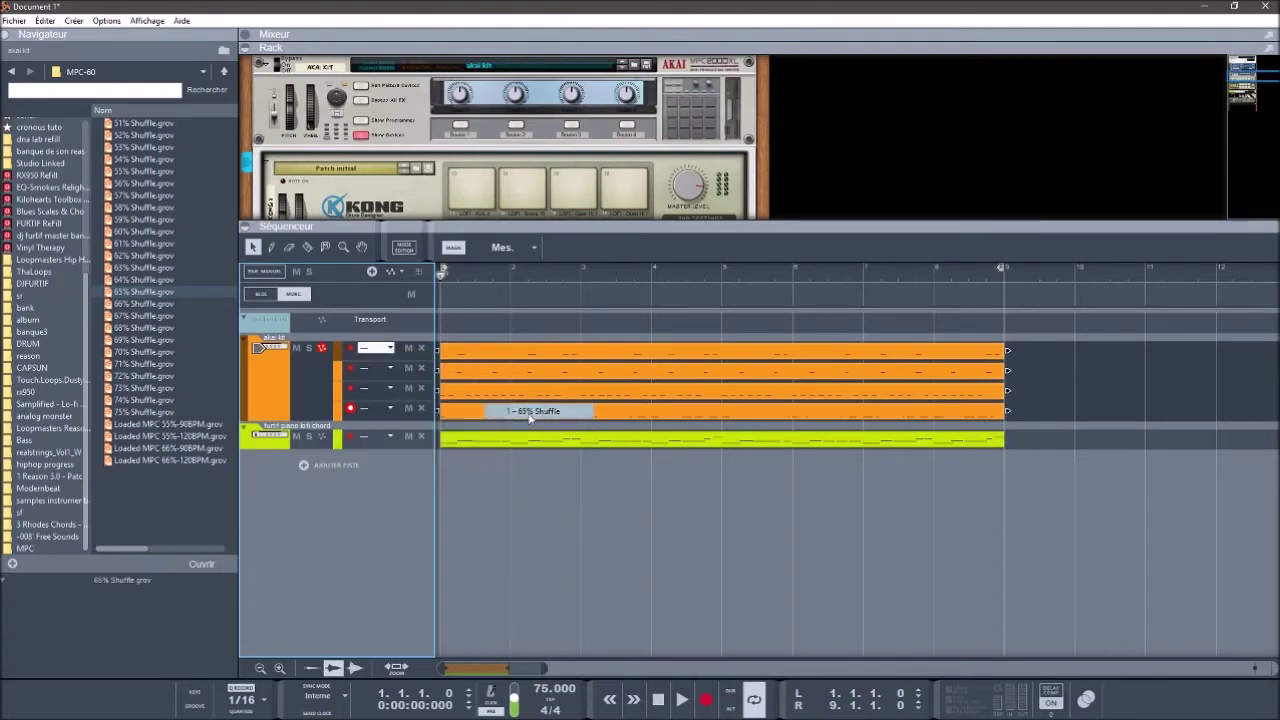
left_click(390, 369)
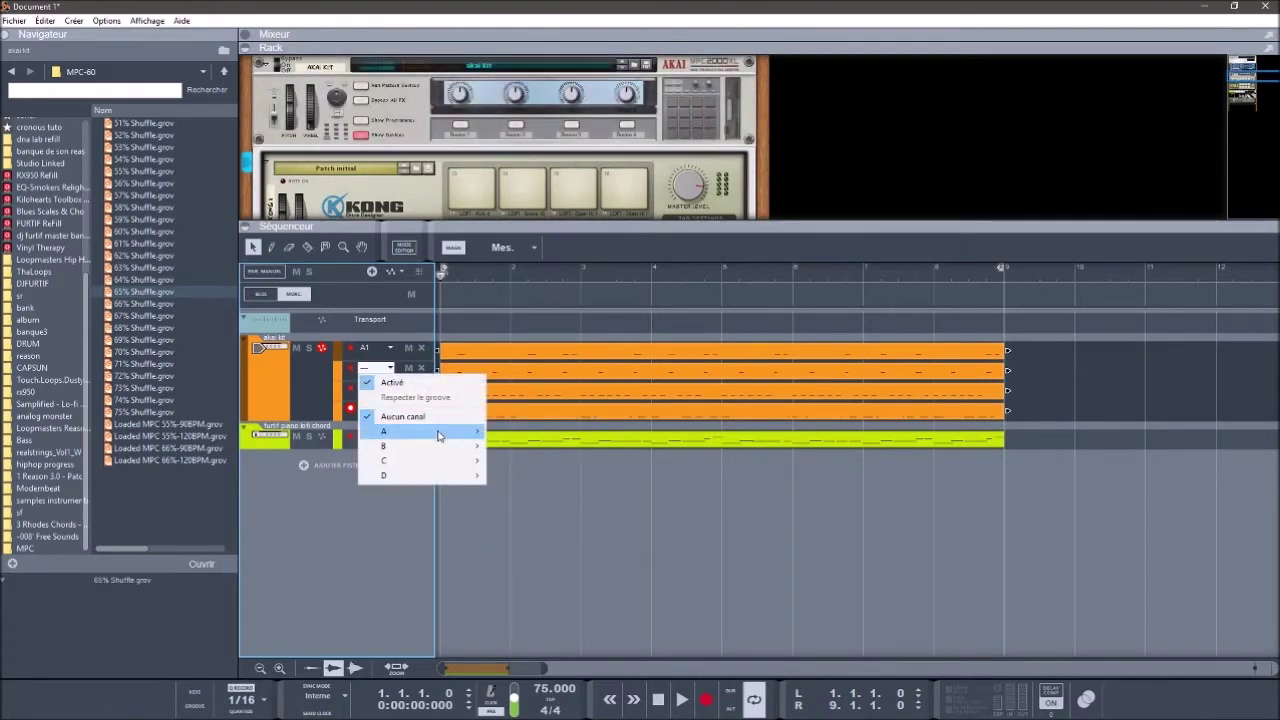
mouse_move(420, 431)
left_click(536, 434)
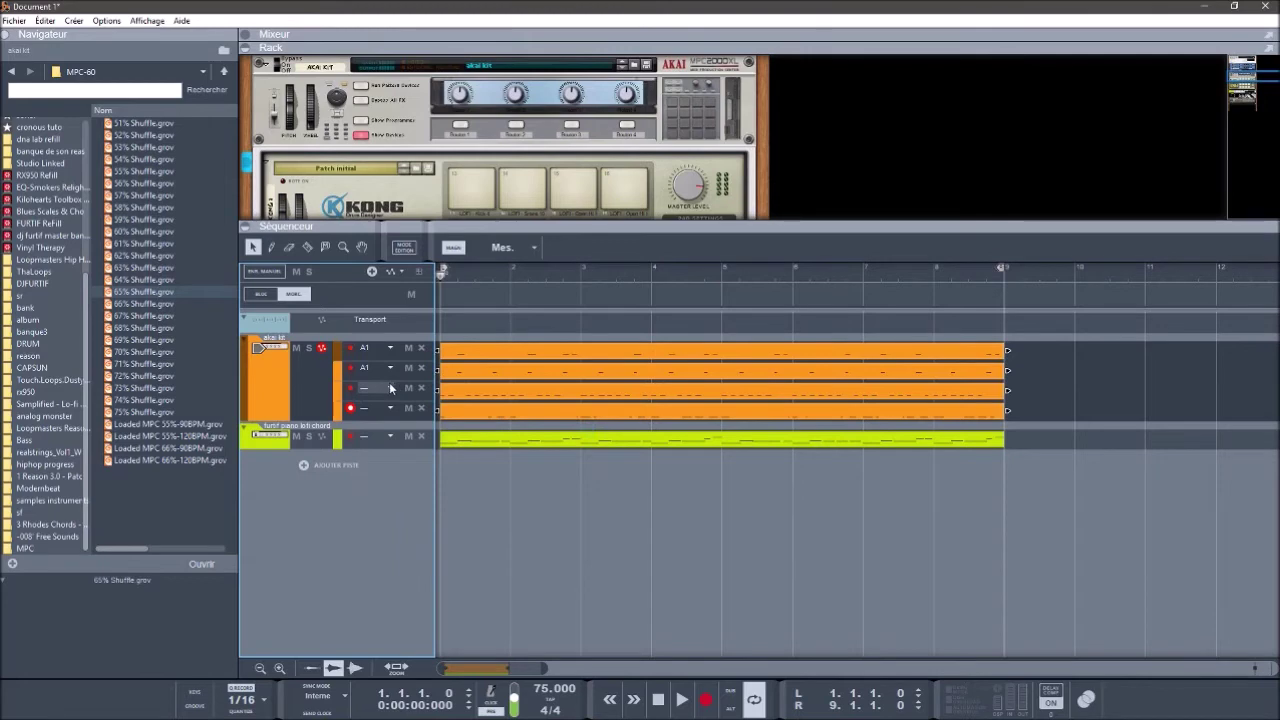
Step: Assign groove channel A 1 (65% Shuffle) to the third and fourth akai kit lanes, and listen to the loop
left_click(378, 388)
mouse_move(446, 456)
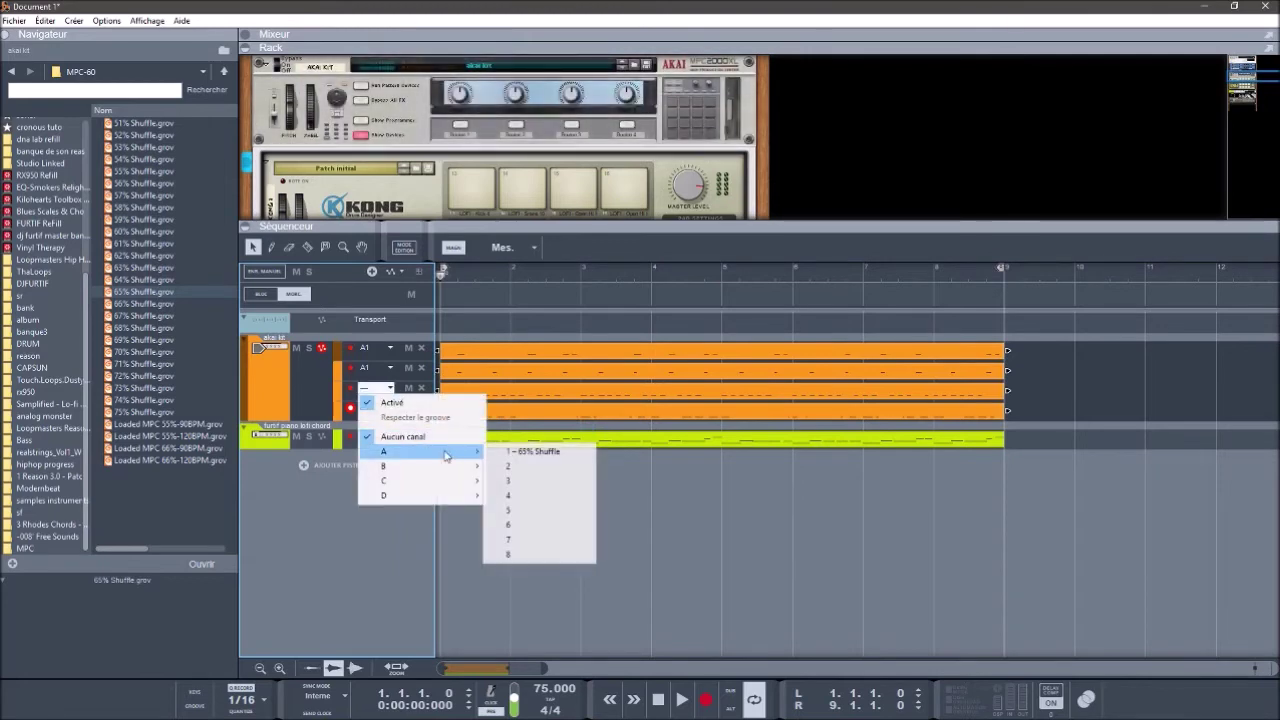
left_click(536, 451)
left_click(389, 409)
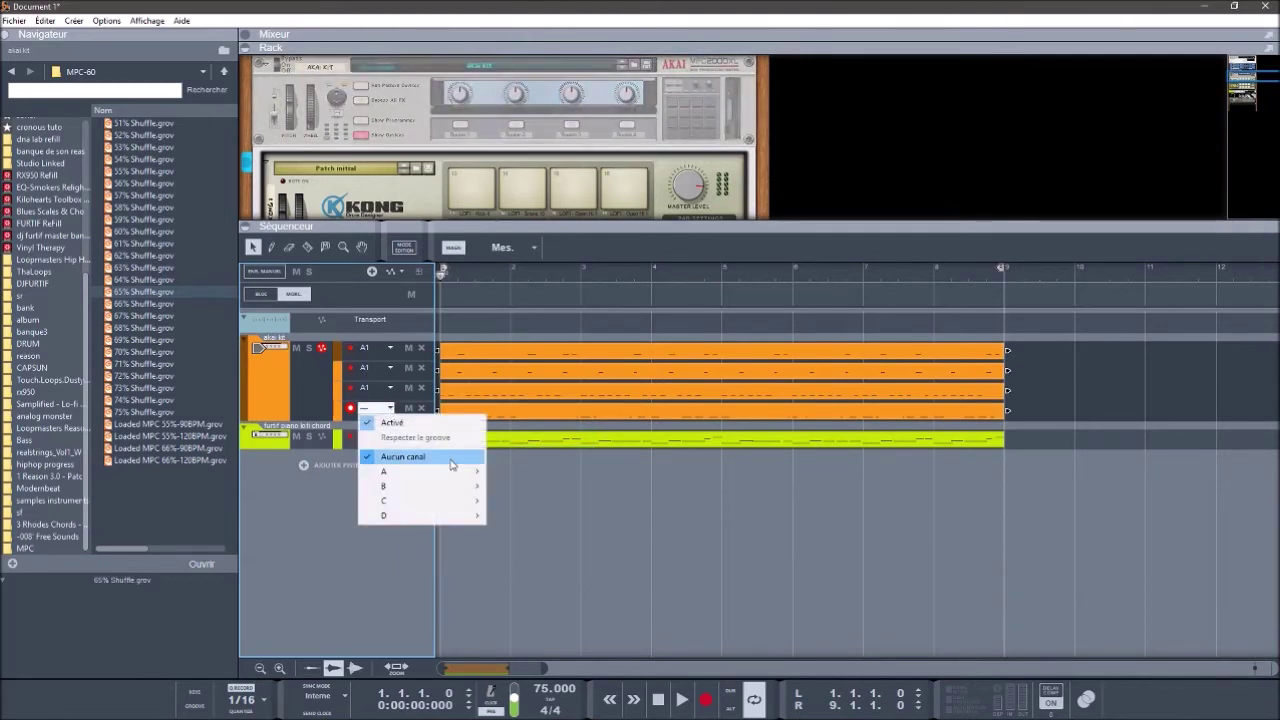
mouse_move(470, 472)
left_click(554, 479)
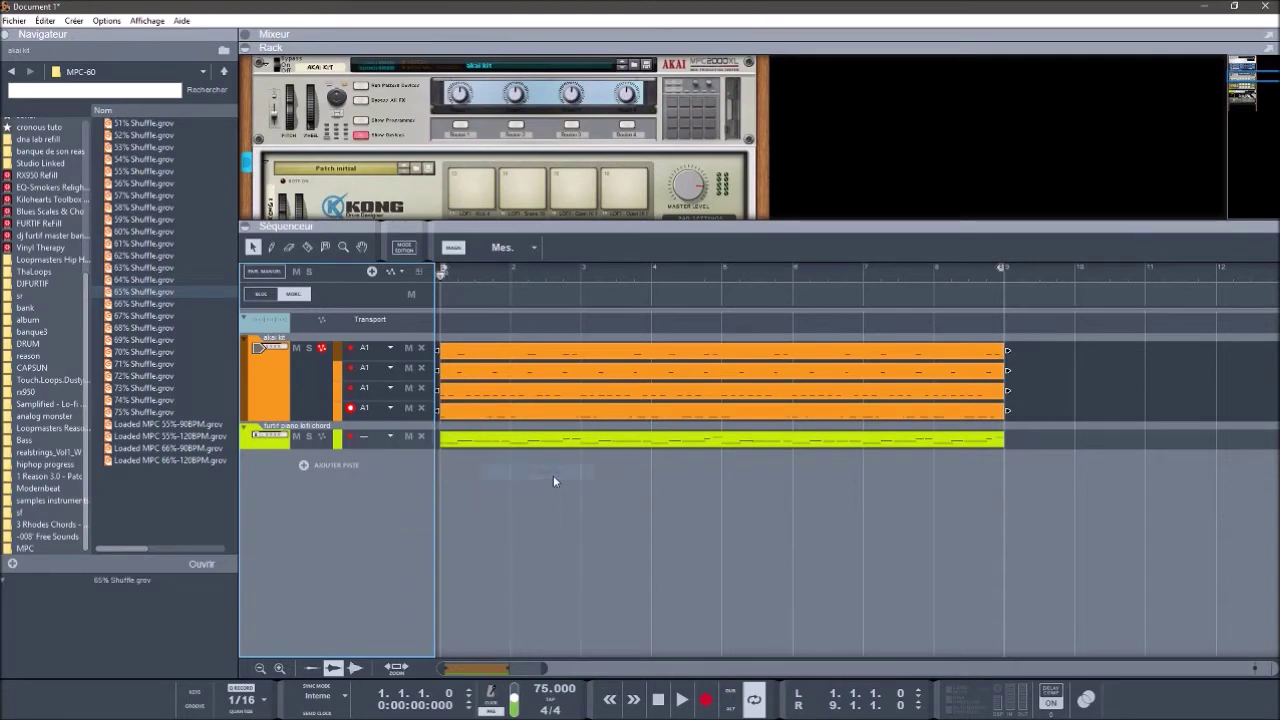
key("space")
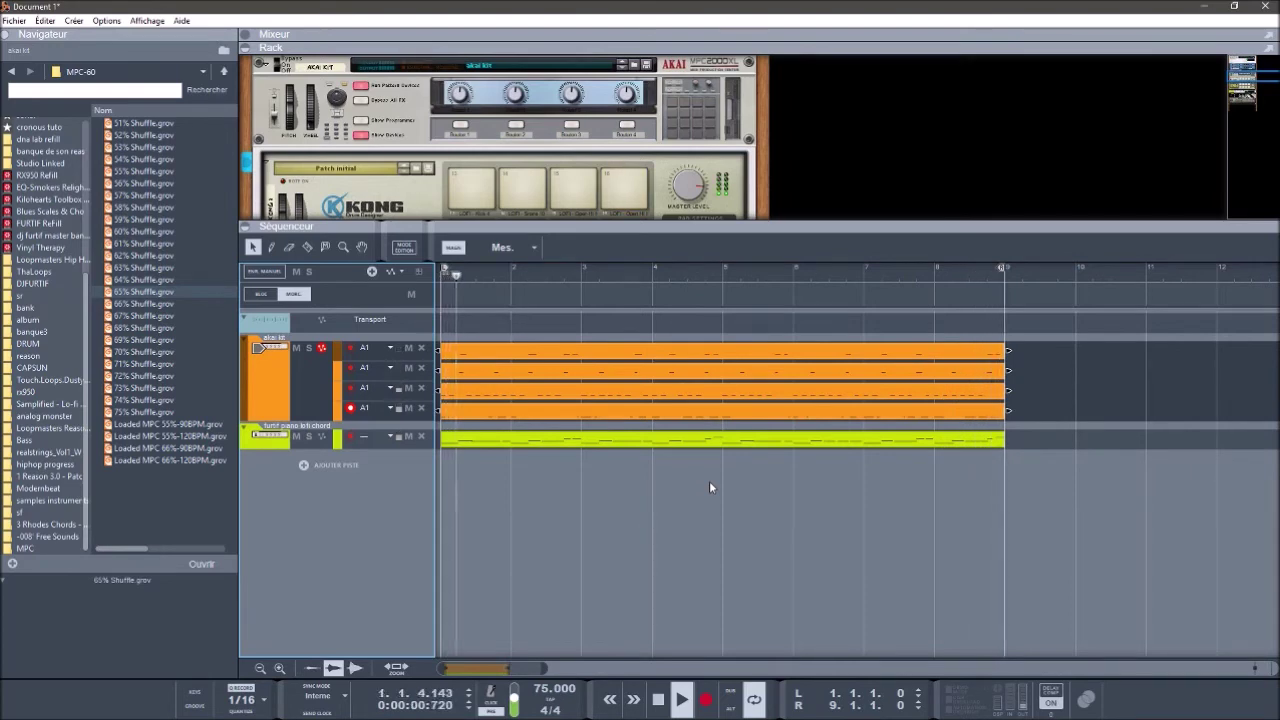
key("space")
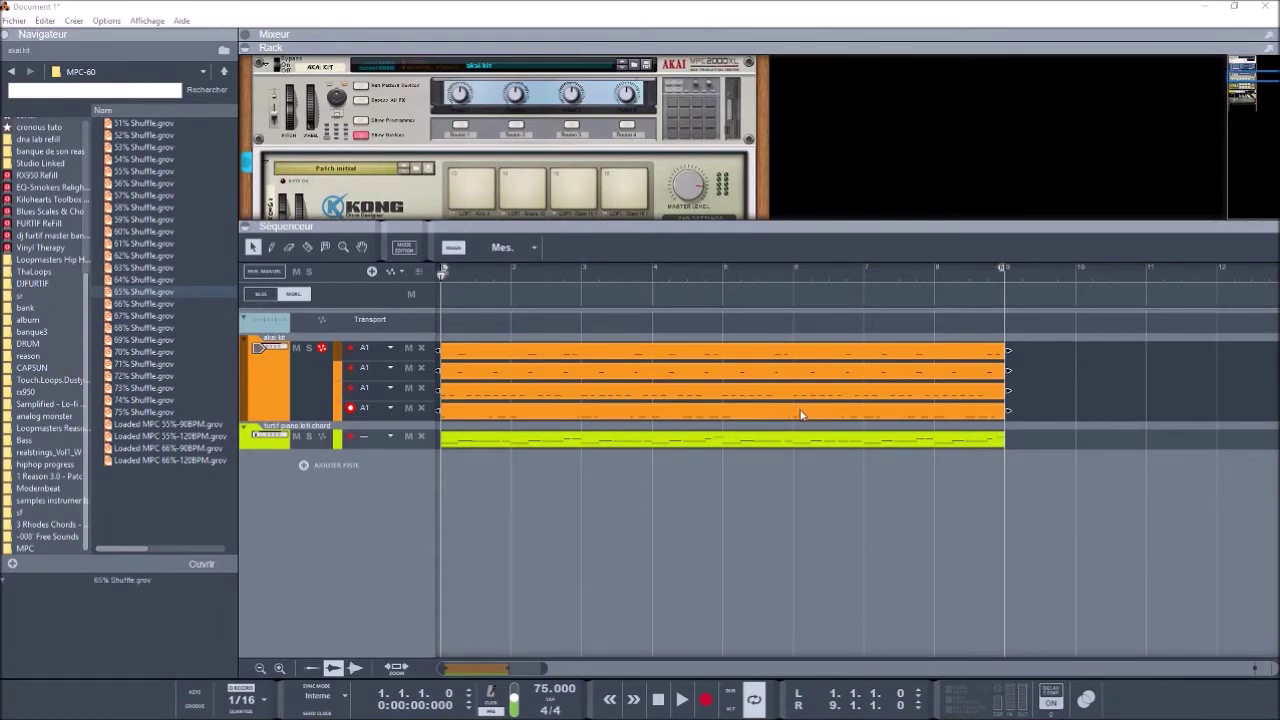
Step: Open the third drum lane's clip for note editing, examine the notes and velocities of each lane, and leave note editing
double_click(733, 394)
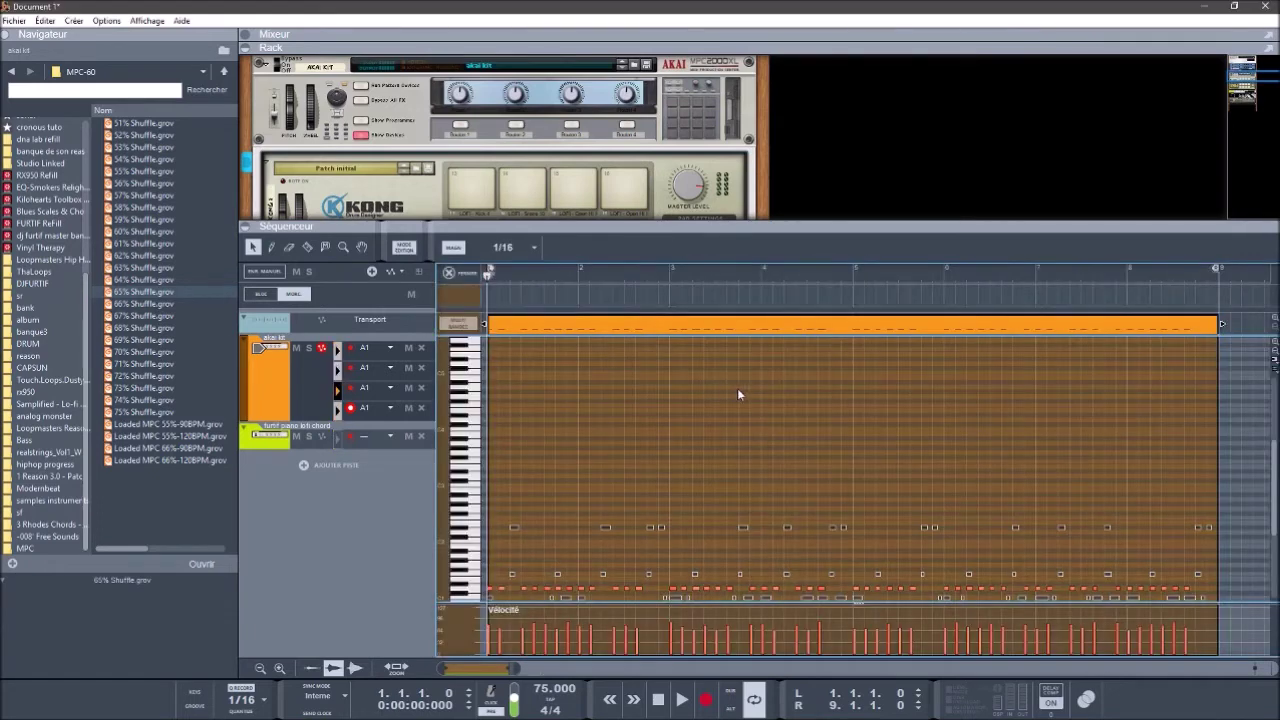
left_click_drag(1271, 455, 1274, 500)
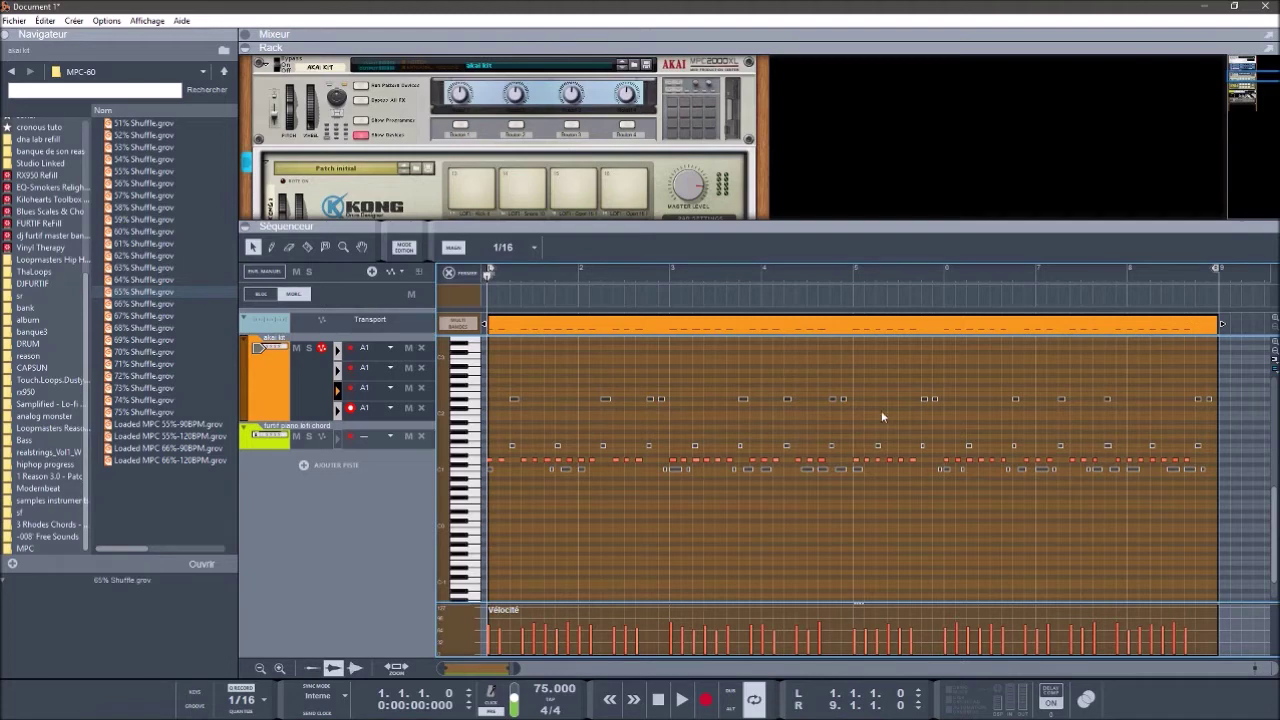
left_click(604, 399)
left_click(555, 453)
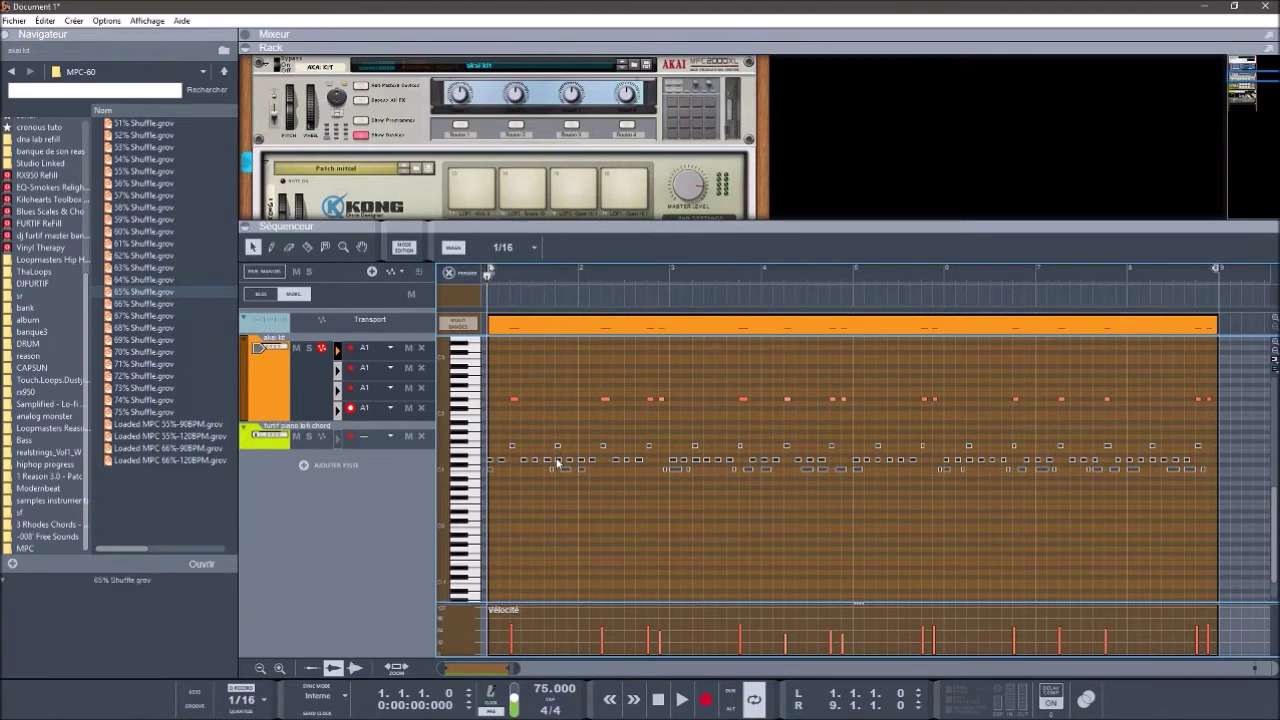
left_click(560, 461)
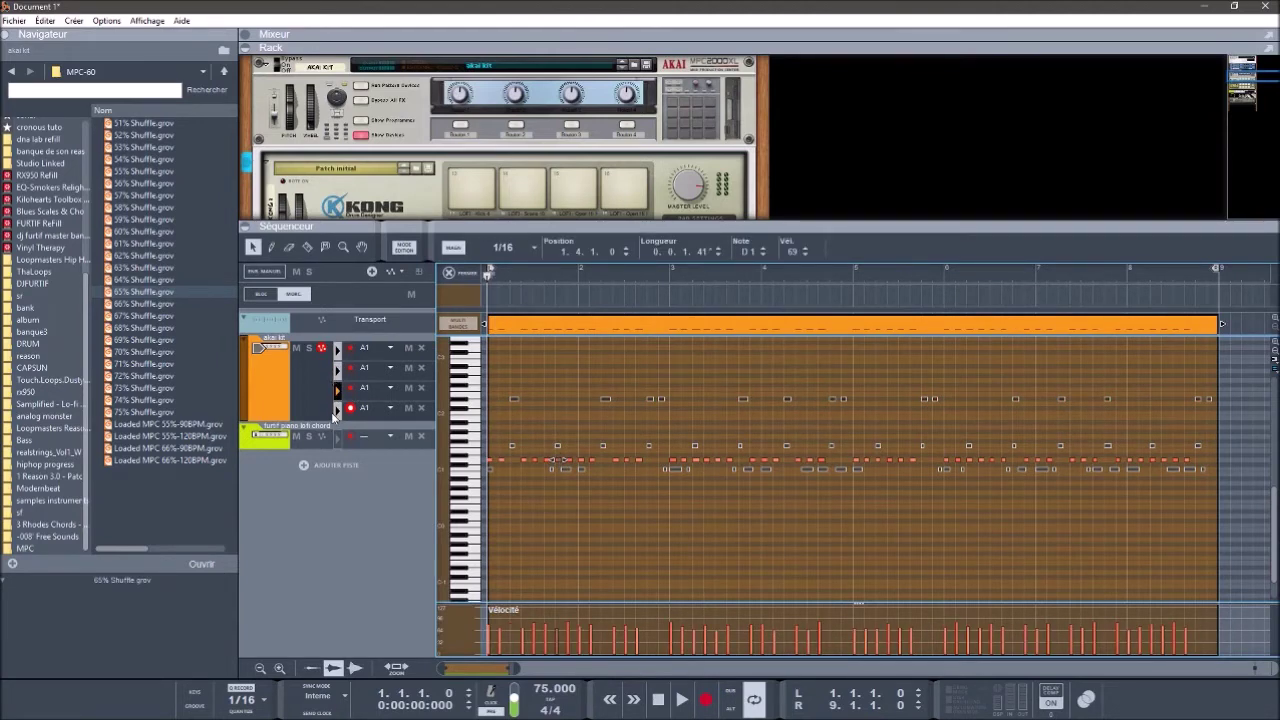
left_click(607, 400)
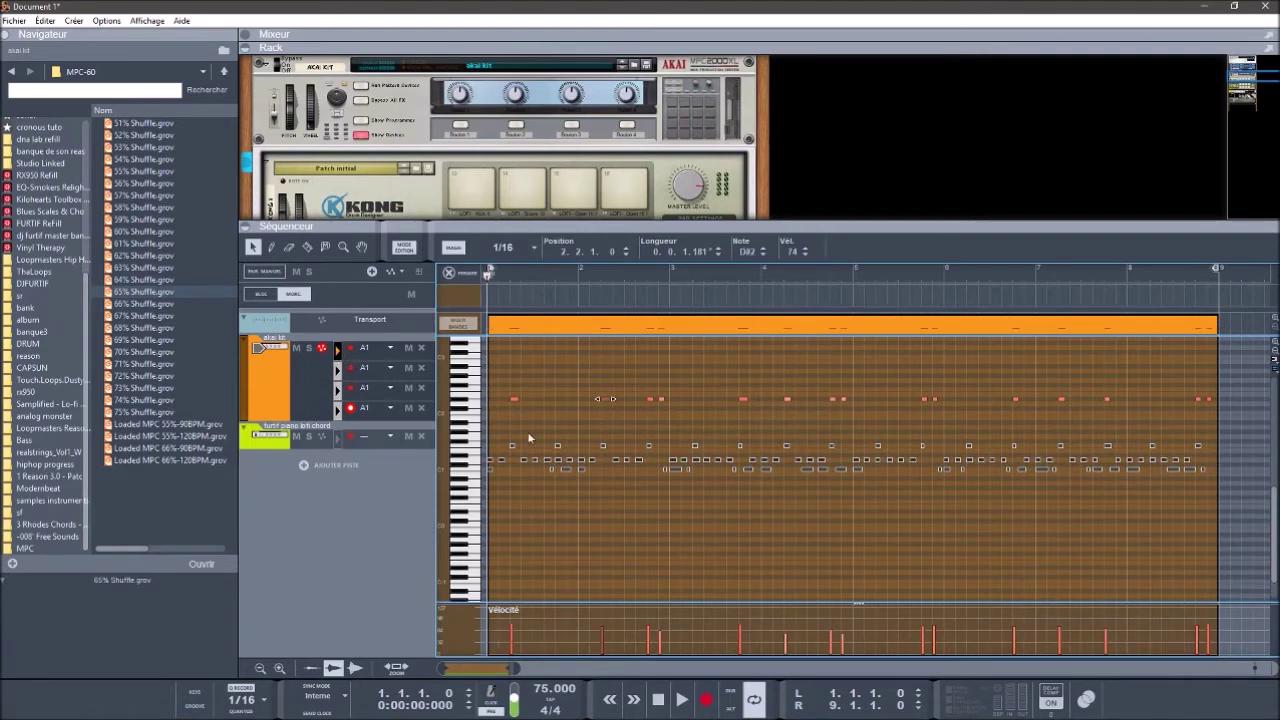
left_click(559, 446)
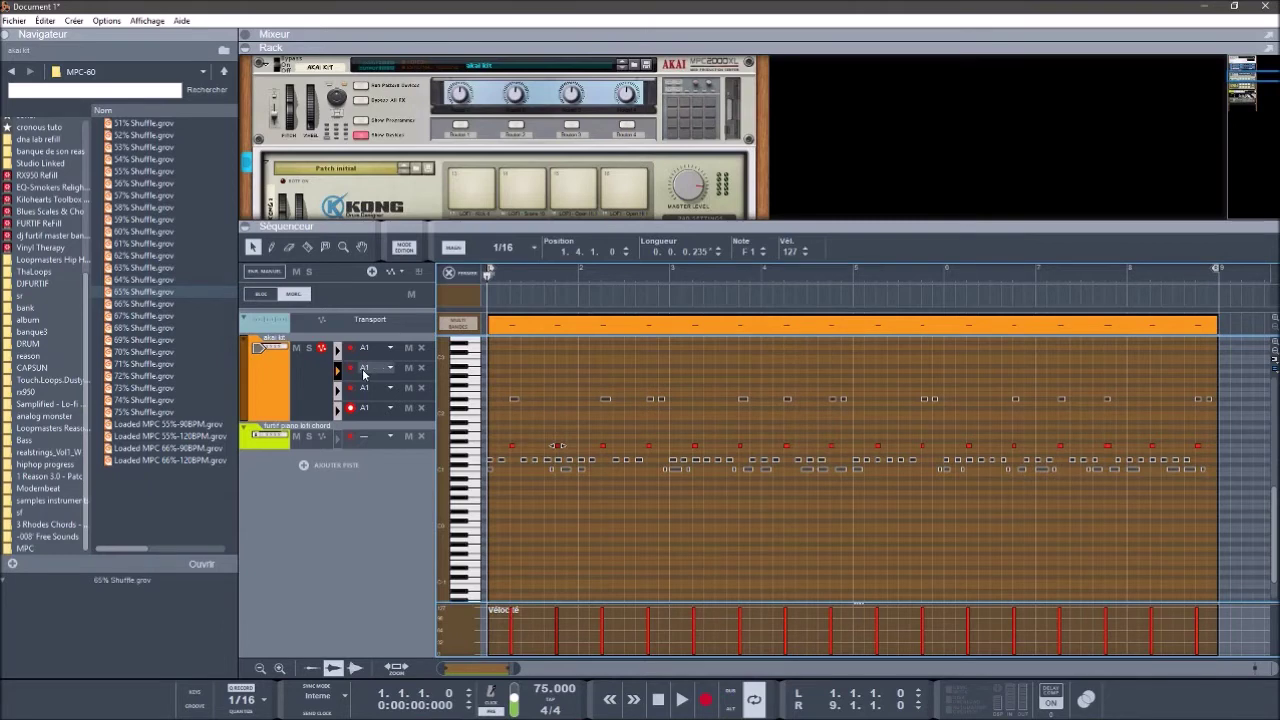
left_click(566, 462)
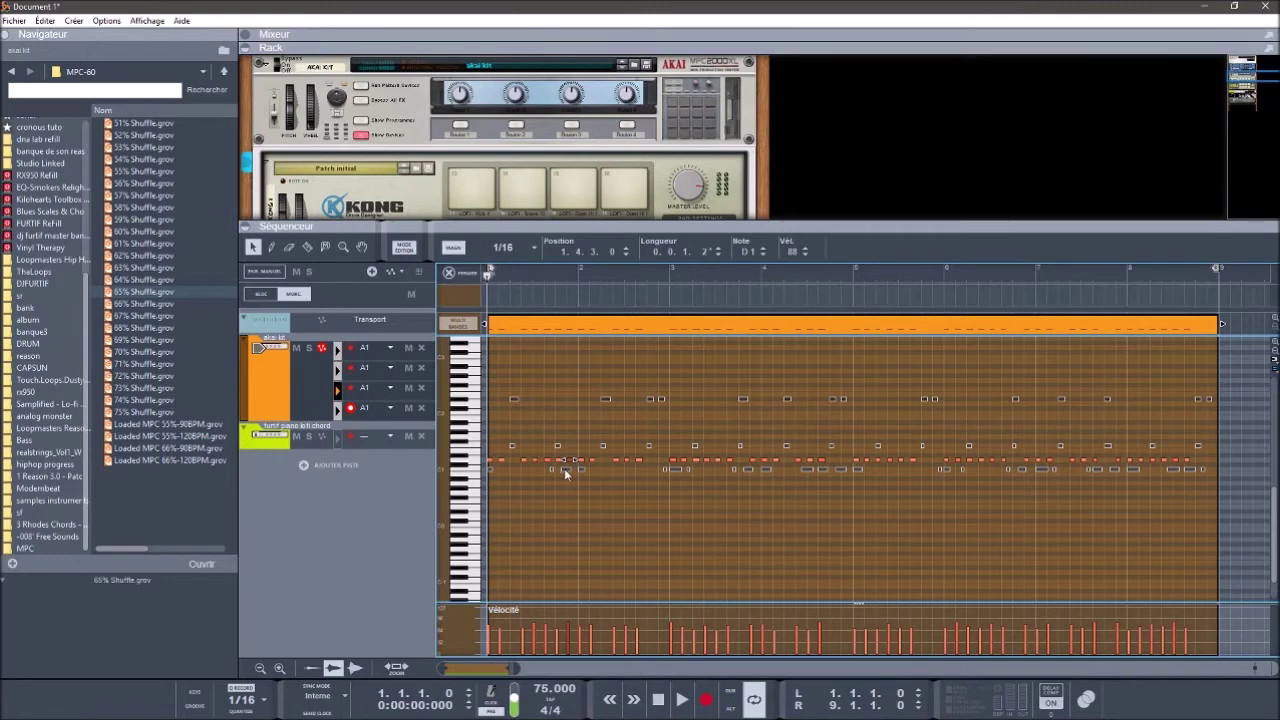
left_click(565, 469)
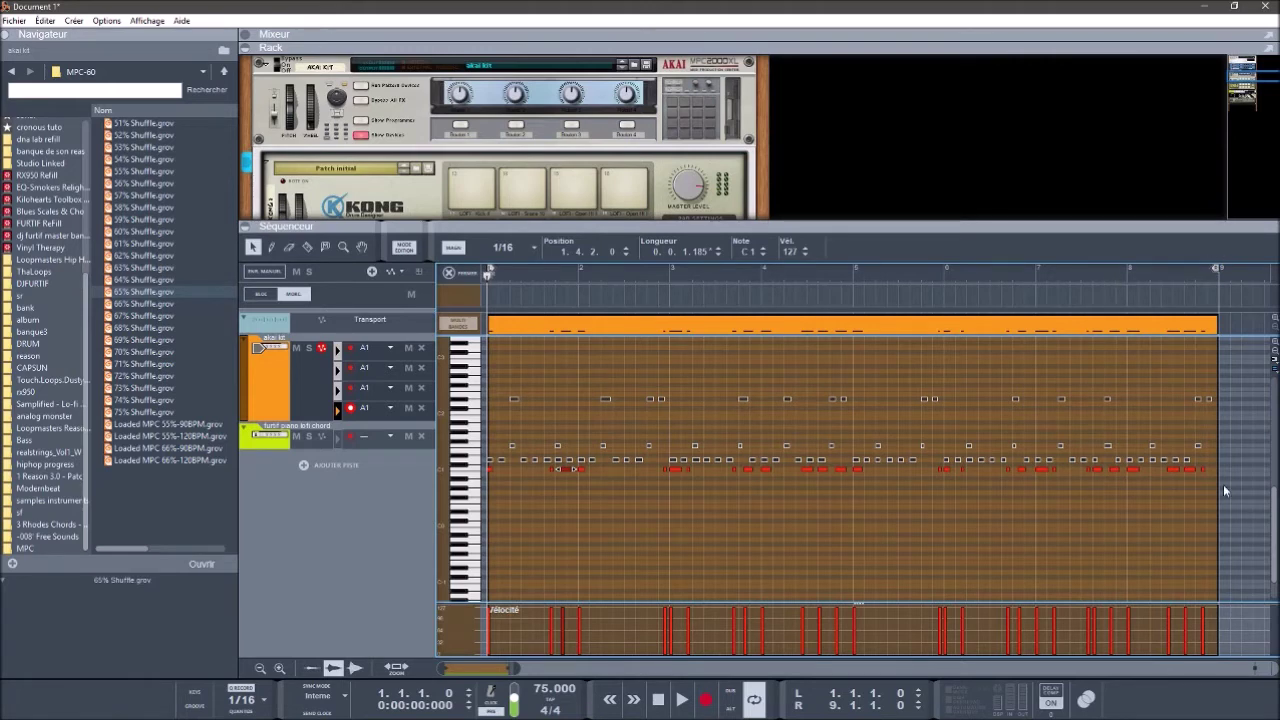
key("ctrl+e")
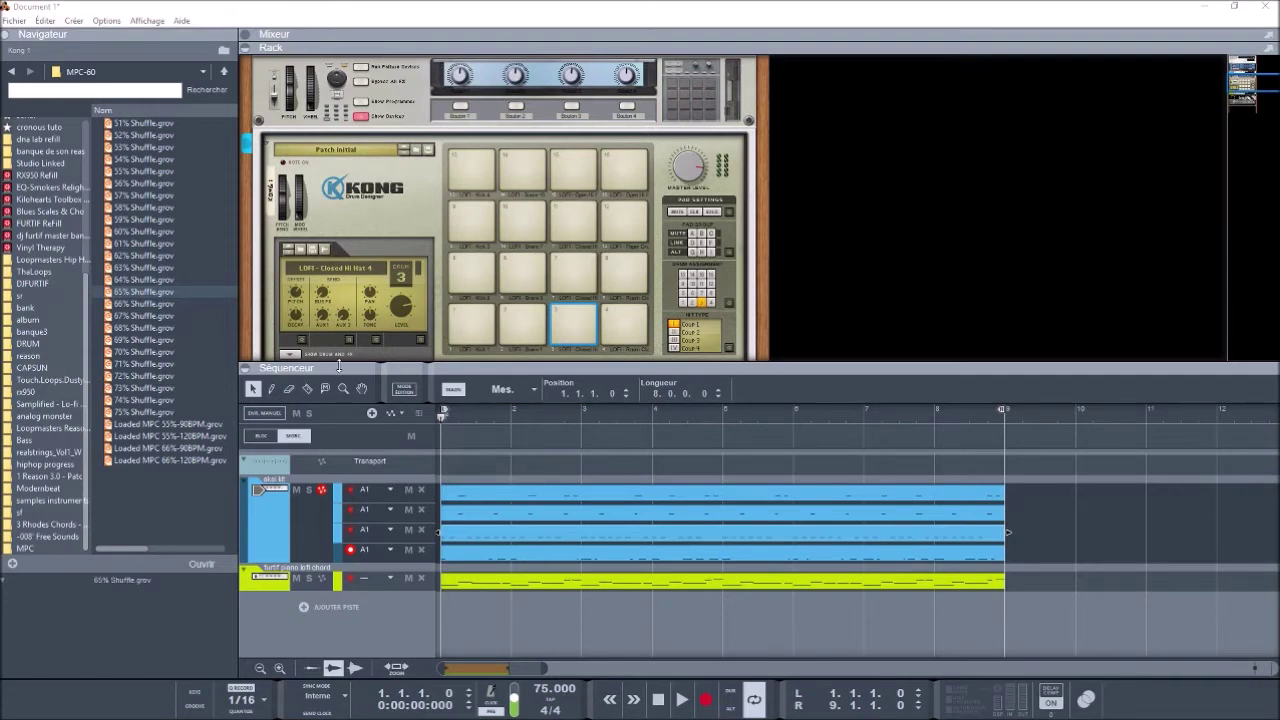
Step: Collapse the sequencer, flip the rack to its back, and route the first pair of Kong's Audio Out 3-16 jacks to a new mix channel
left_click(248, 369)
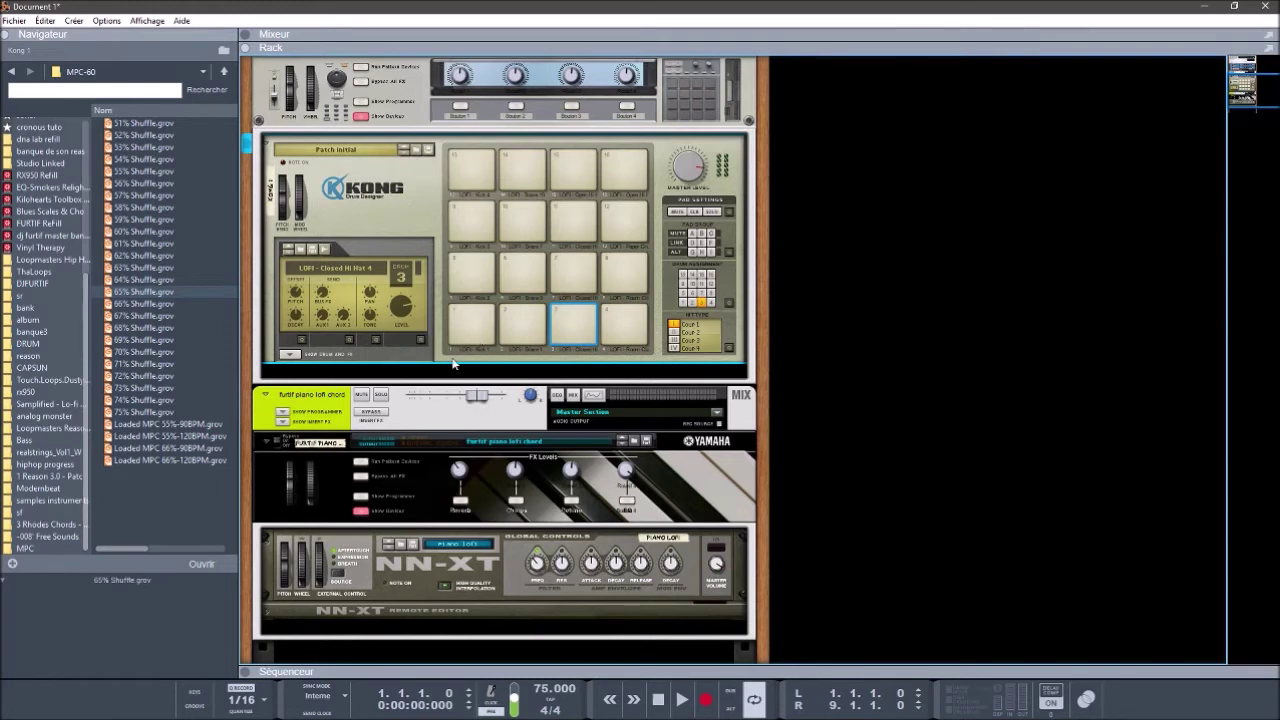
key("Tab")
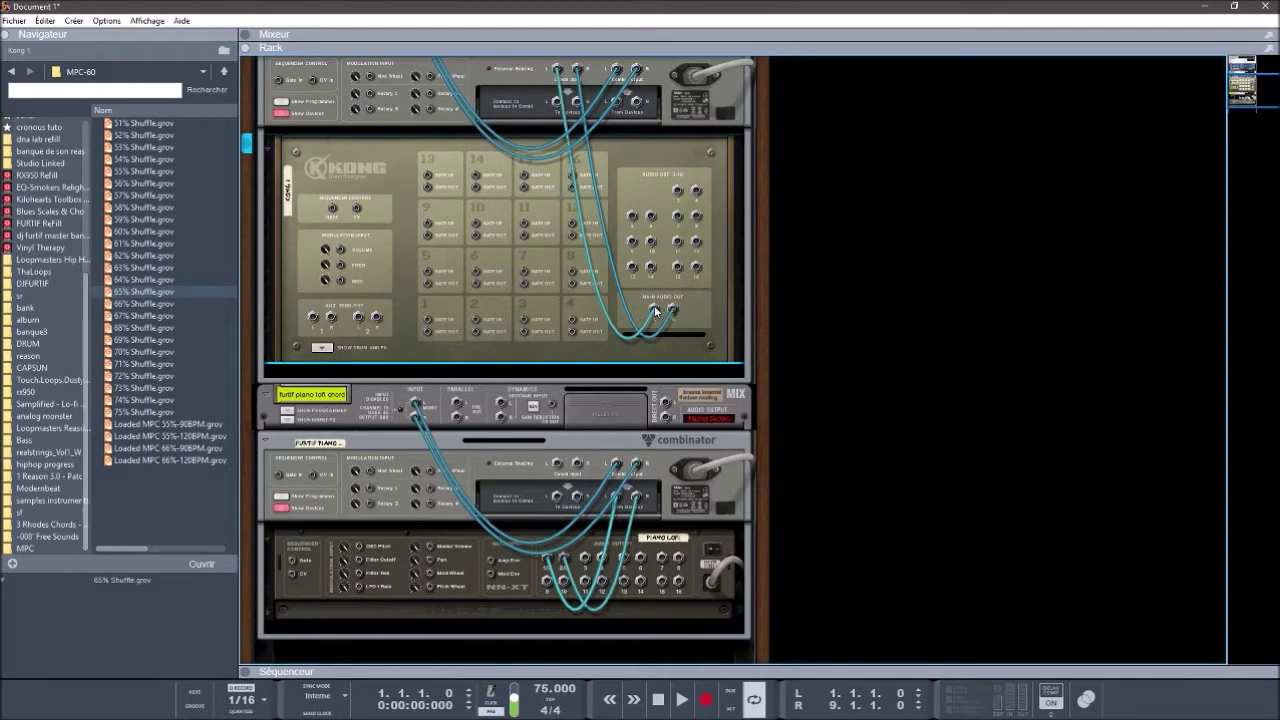
mouse_move(660, 312)
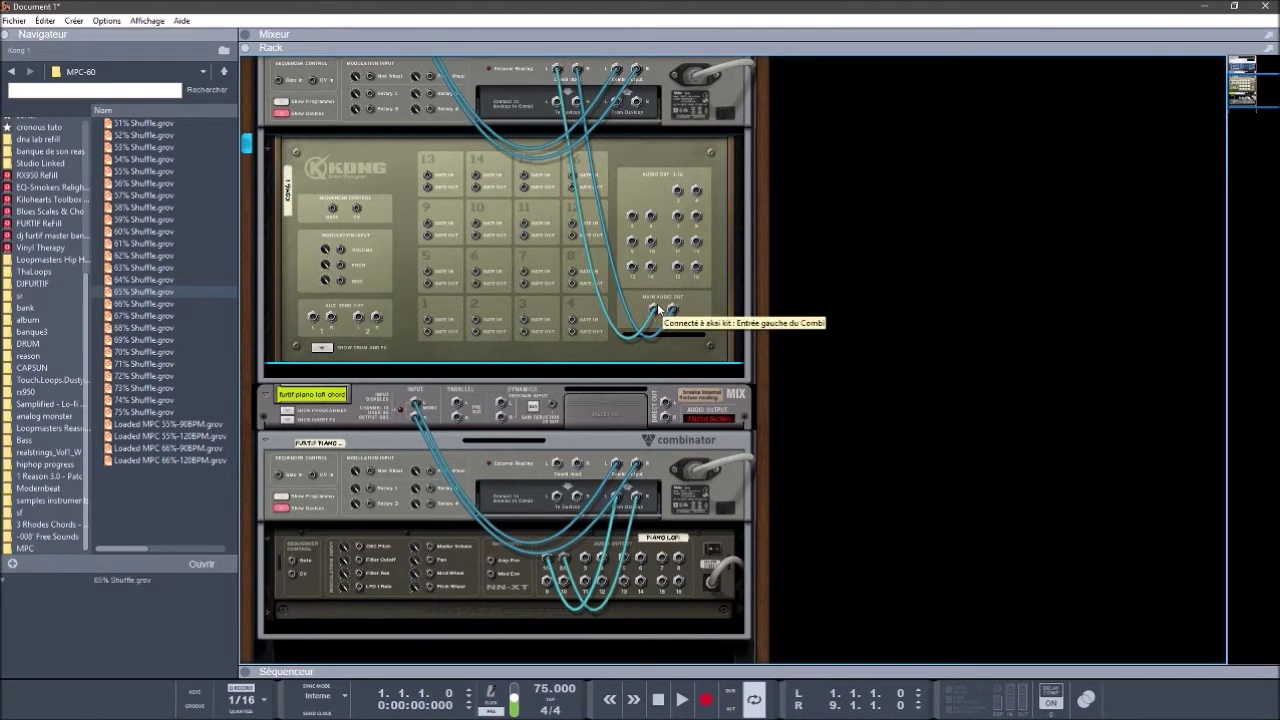
right_click(678, 194)
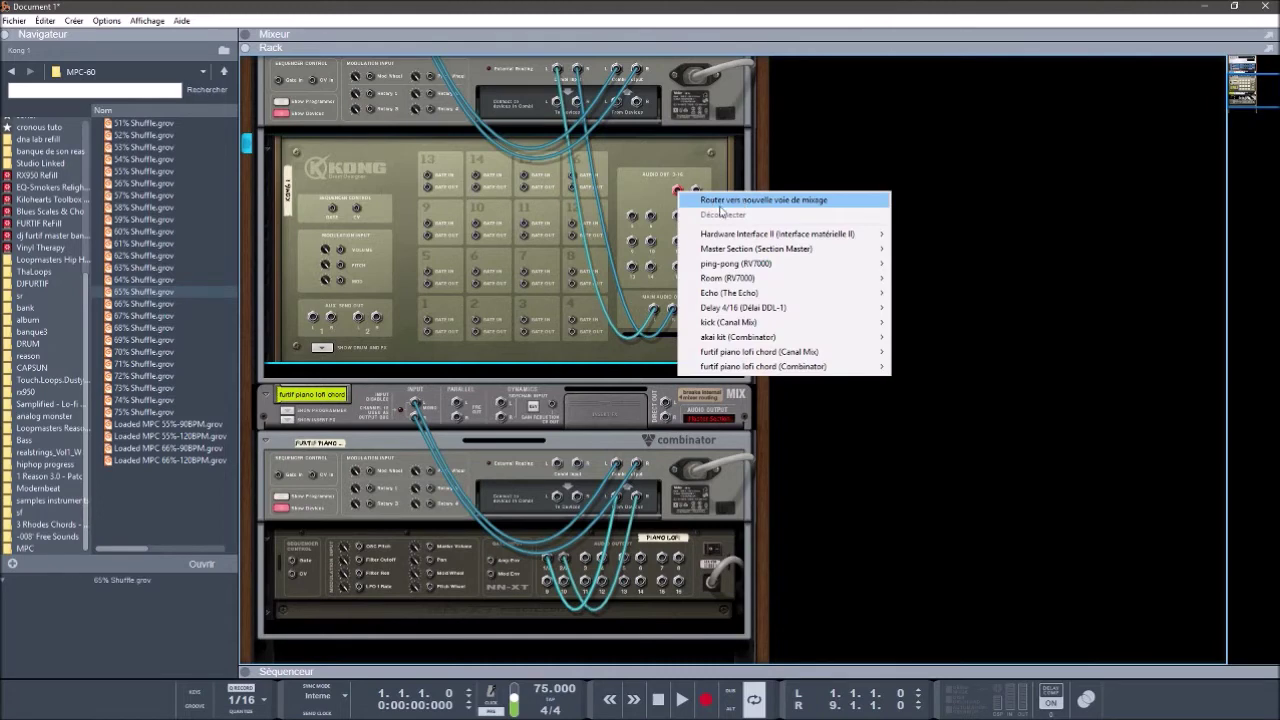
left_click(816, 202)
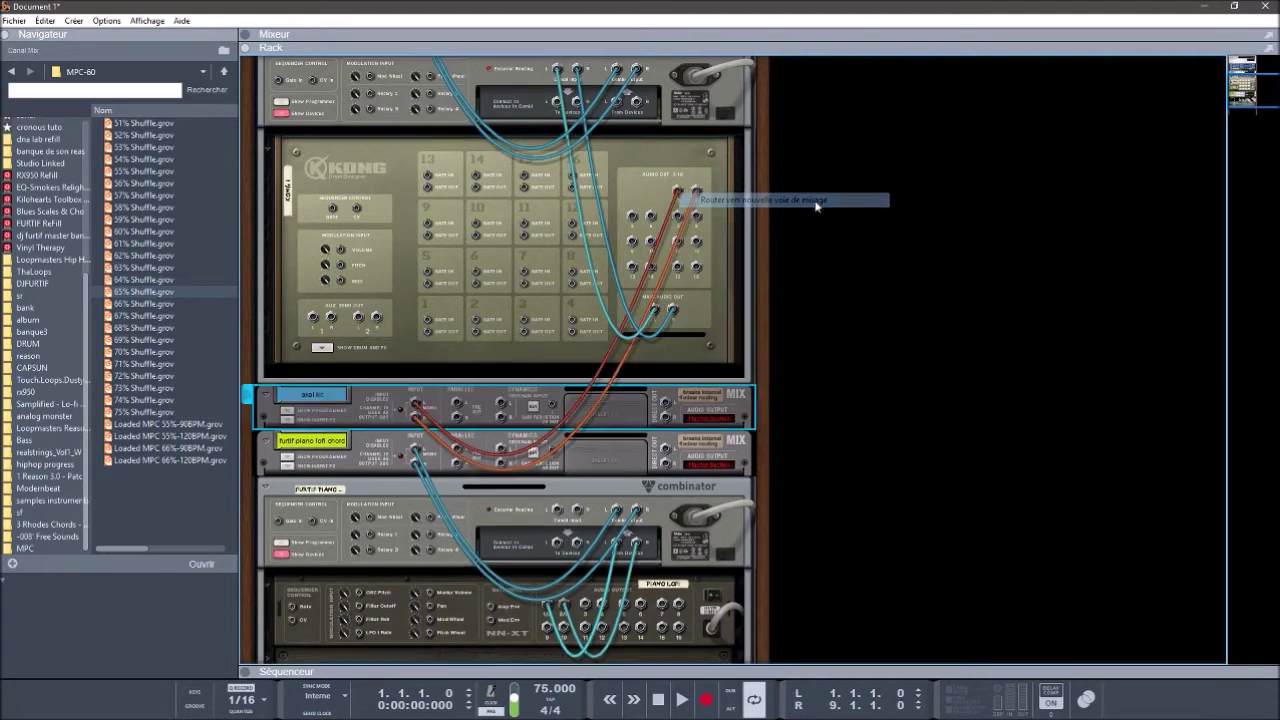
Step: Route the next two pairs of Kong's separate audio outputs to new mix channels and flip the rack back to its front
right_click(632, 218)
left_click(676, 224)
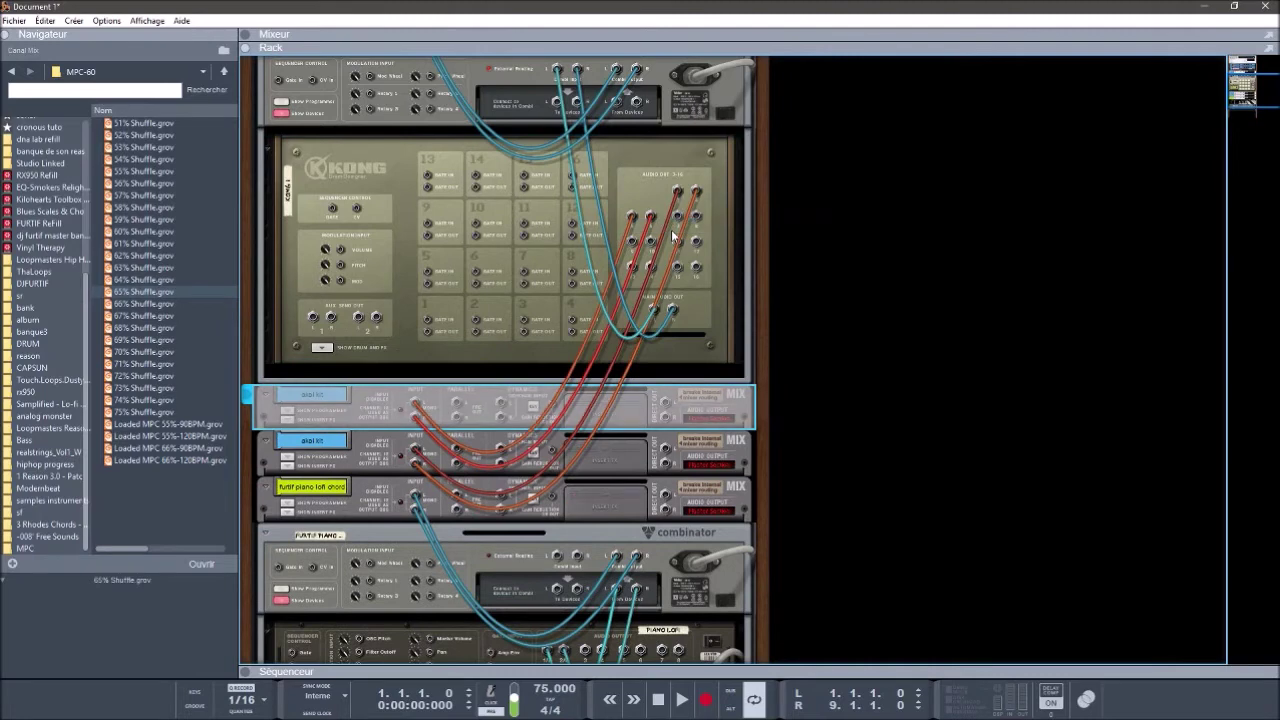
right_click(676, 220)
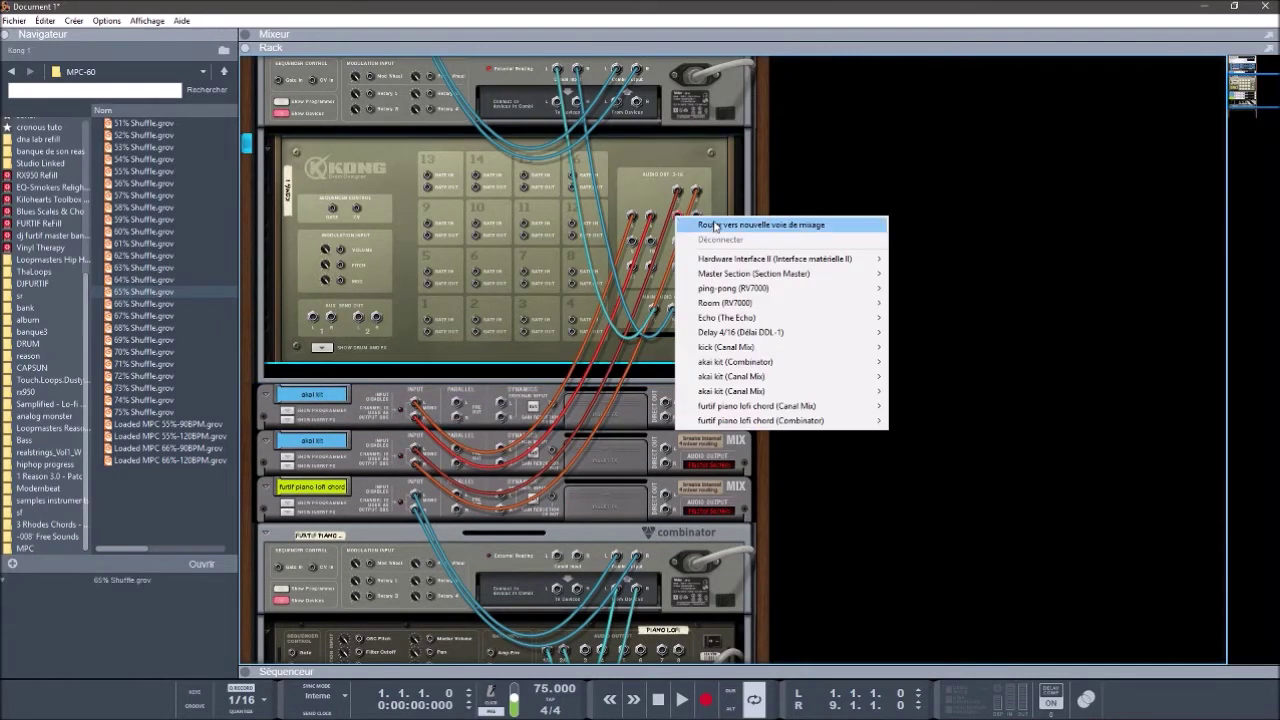
left_click(713, 222)
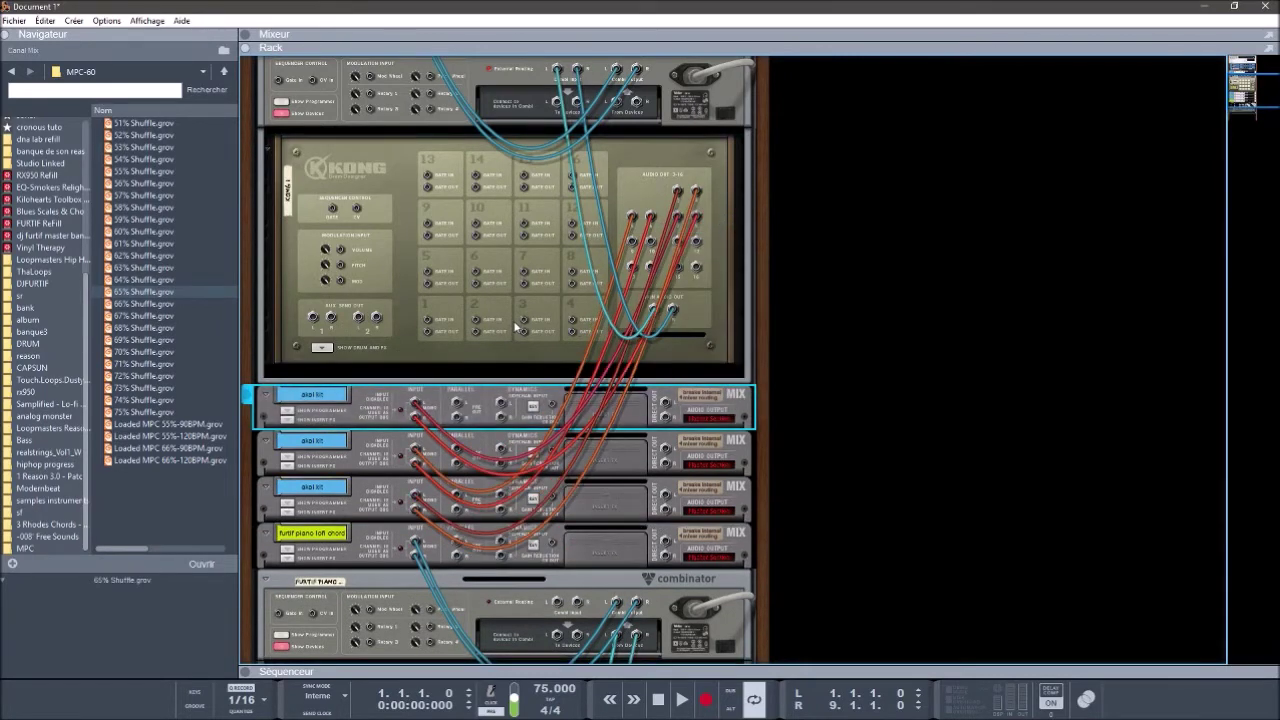
key("Tab")
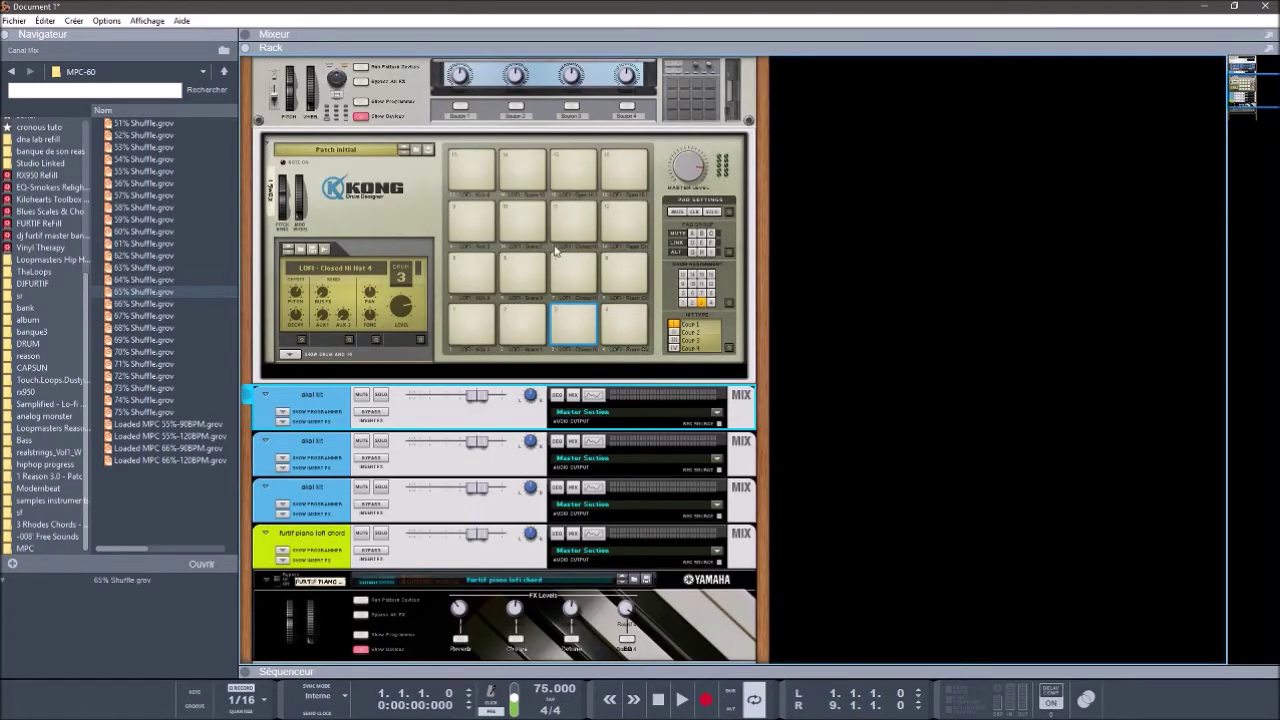
Step: Move the three new akai kit mix channels directly below the kick channel, above the Combinator, and check the channel meters during playback
left_click_drag(268, 405, 257, 190)
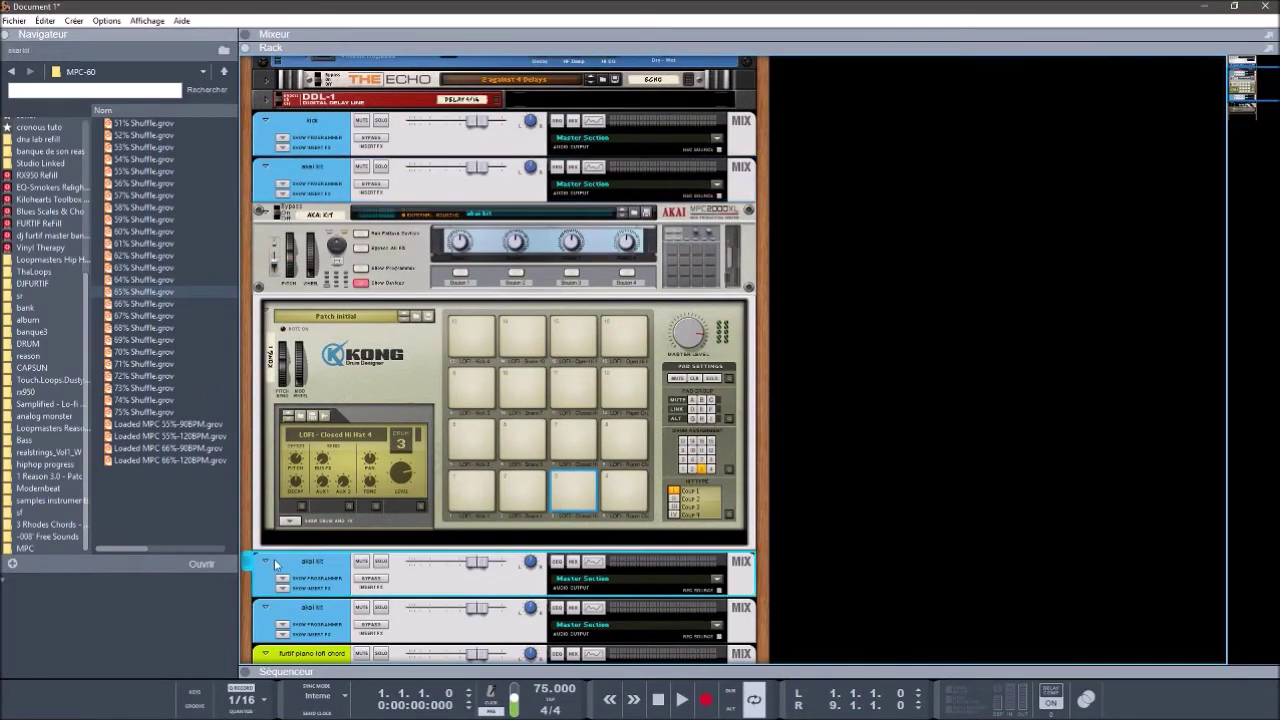
left_click_drag(276, 565, 257, 207)
left_click(265, 610)
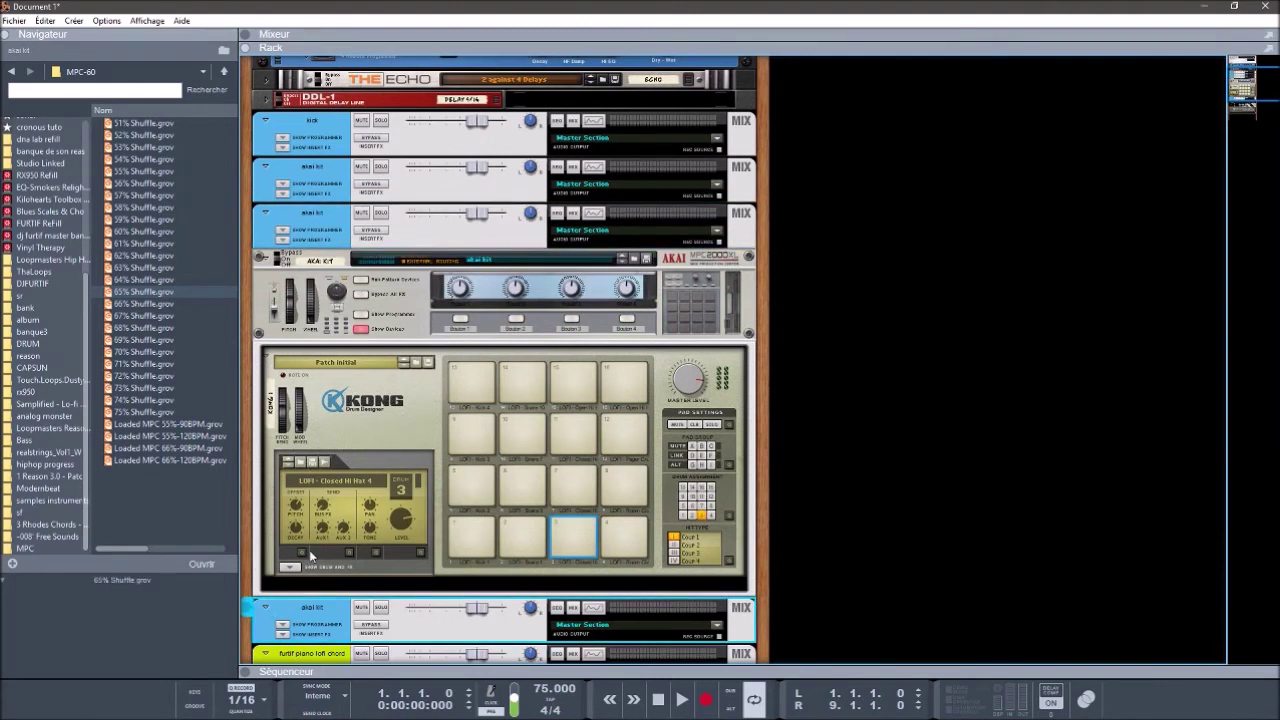
left_click_drag(304, 606, 265, 254)
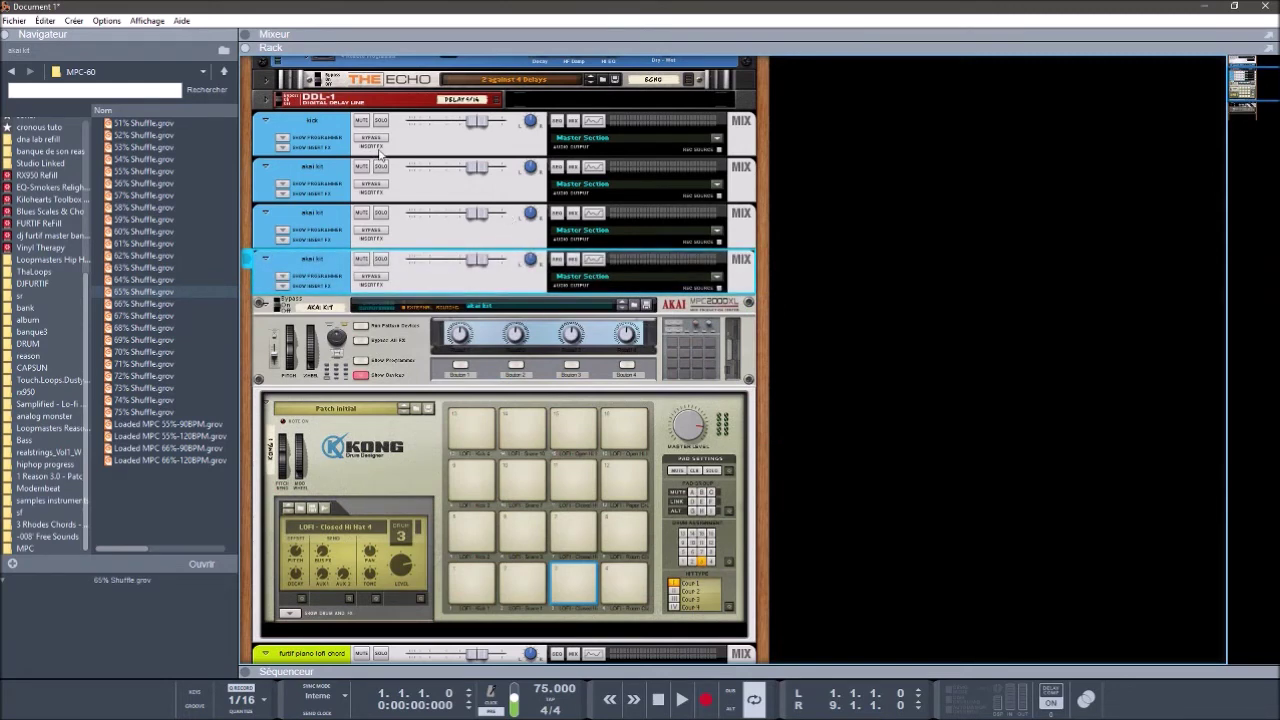
key("space")
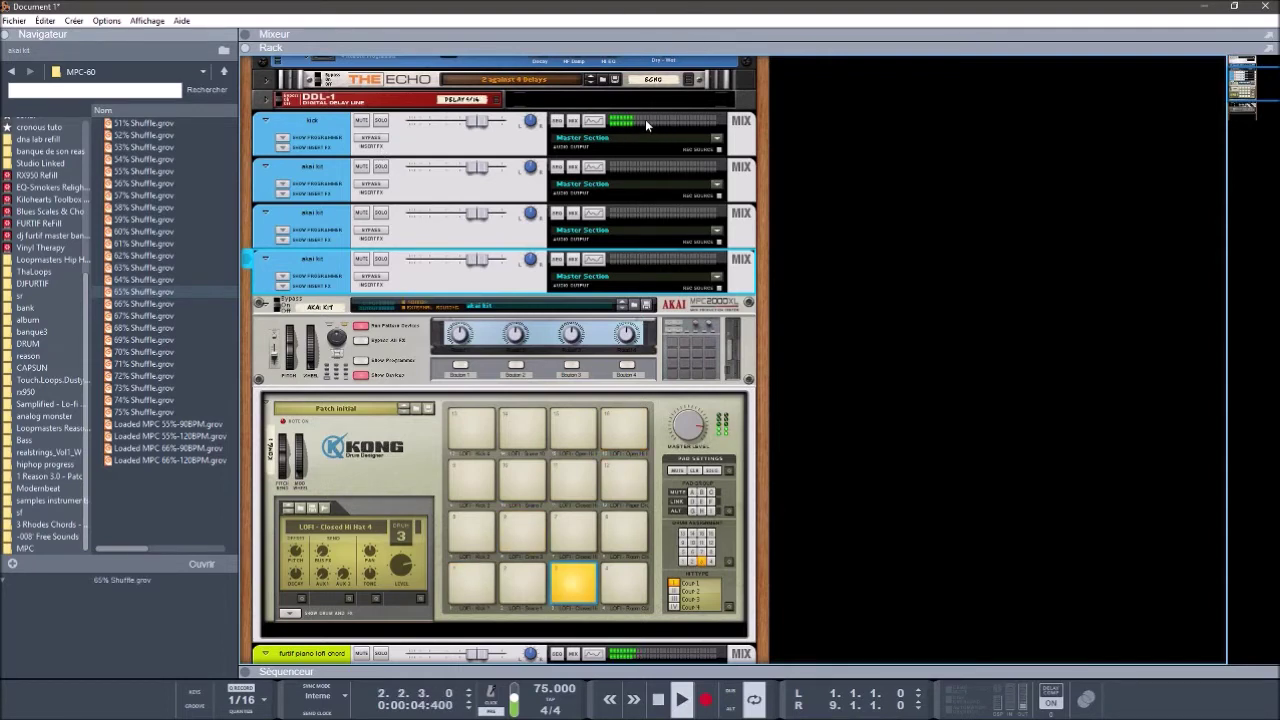
key("space")
Step: Show Kong's drum and FX section and set the LOFI - Snare 3 drum on pad 6 to output 3-4
left_click(518, 537)
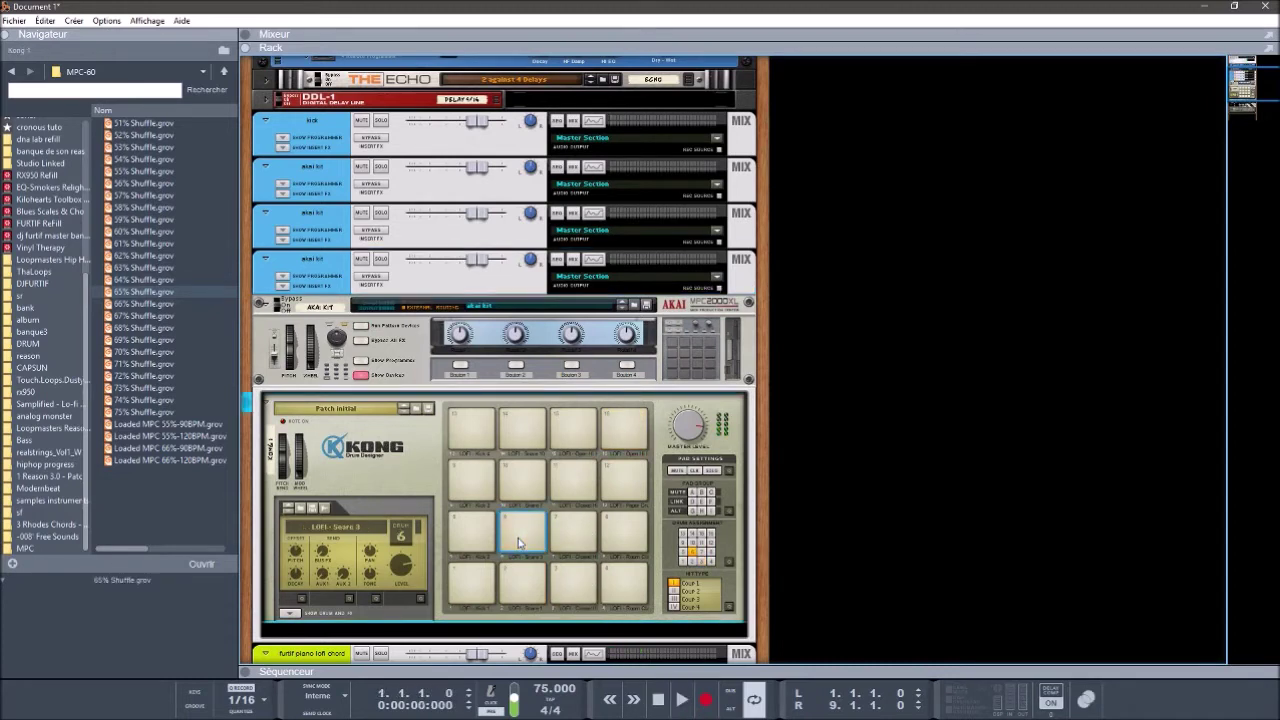
left_click(292, 614)
left_click(524, 396)
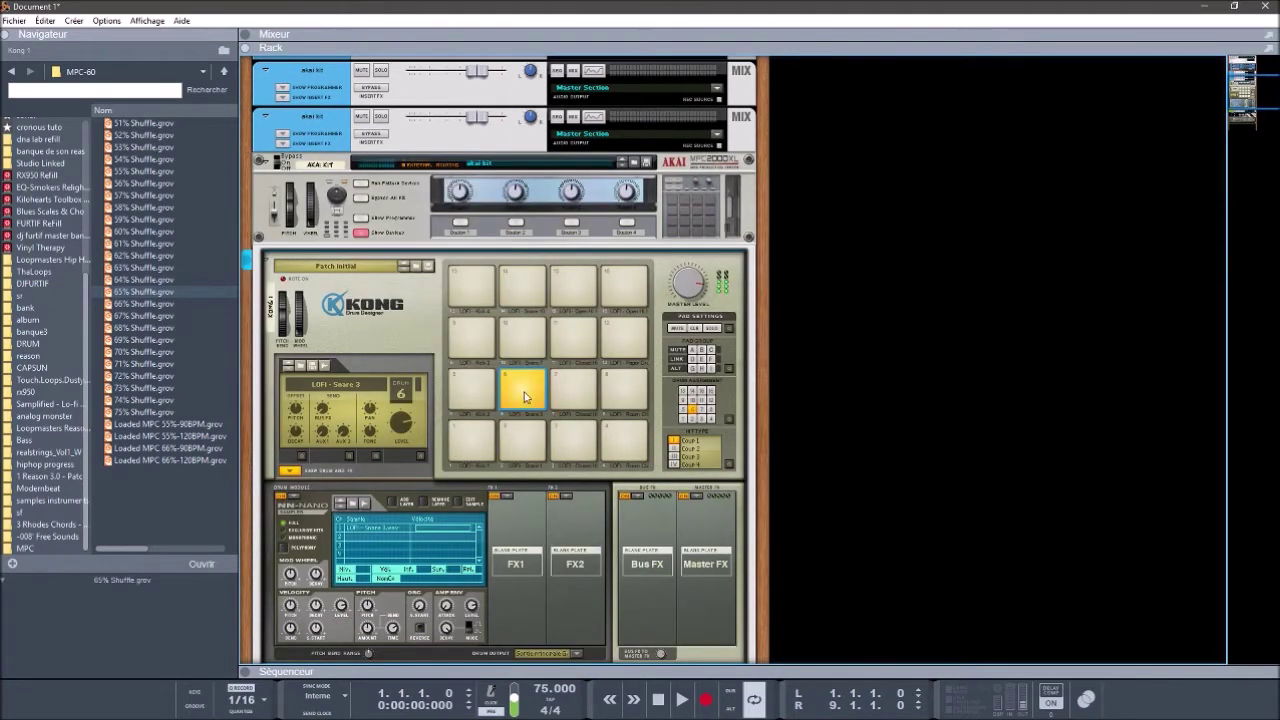
left_click(577, 655)
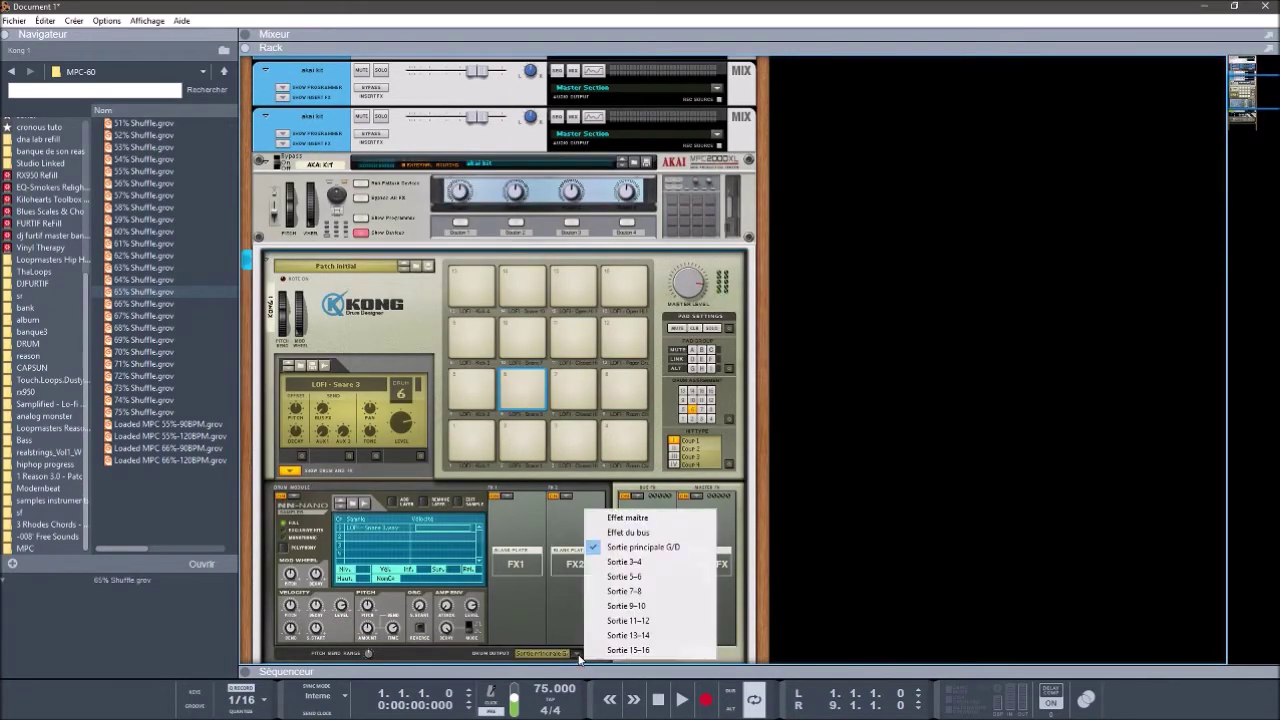
left_click(645, 563)
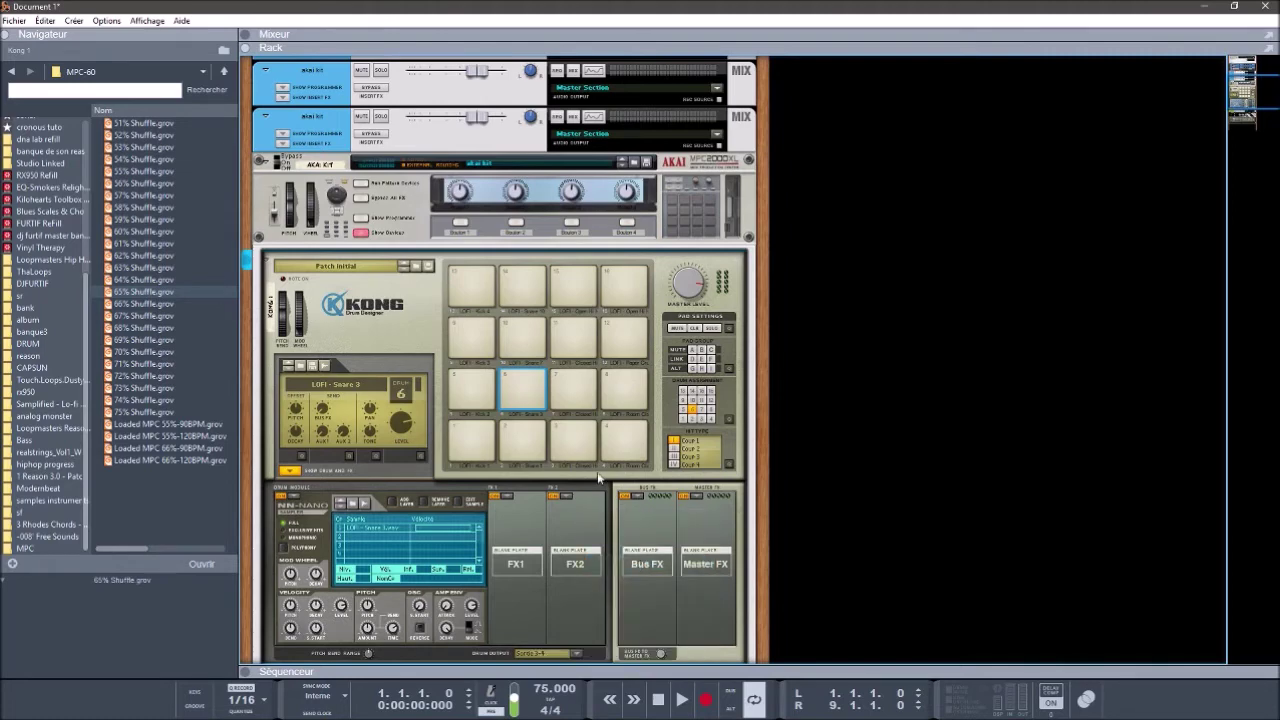
Step: Move the lowest akai kit mix channel directly below the kick channel and check it soloed during playback, then unsolo it
left_click_drag(1246, 87, 1244, 73)
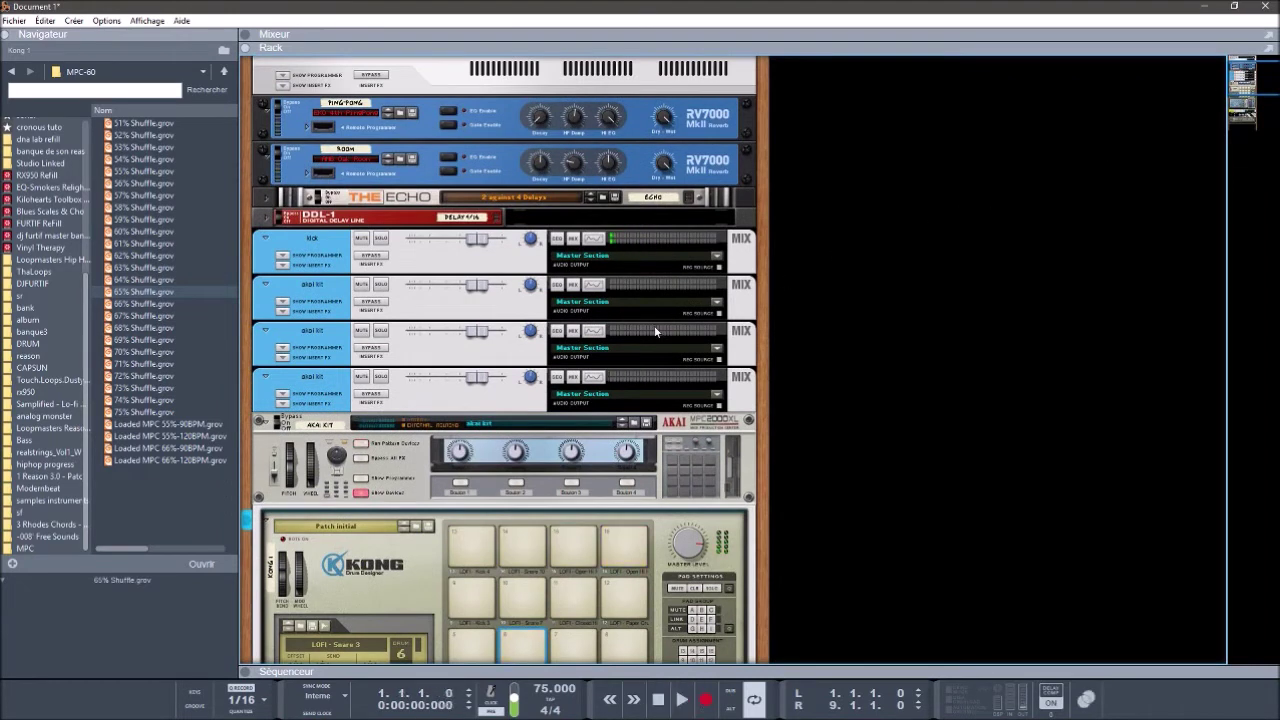
left_click_drag(321, 388, 325, 276)
key("space")
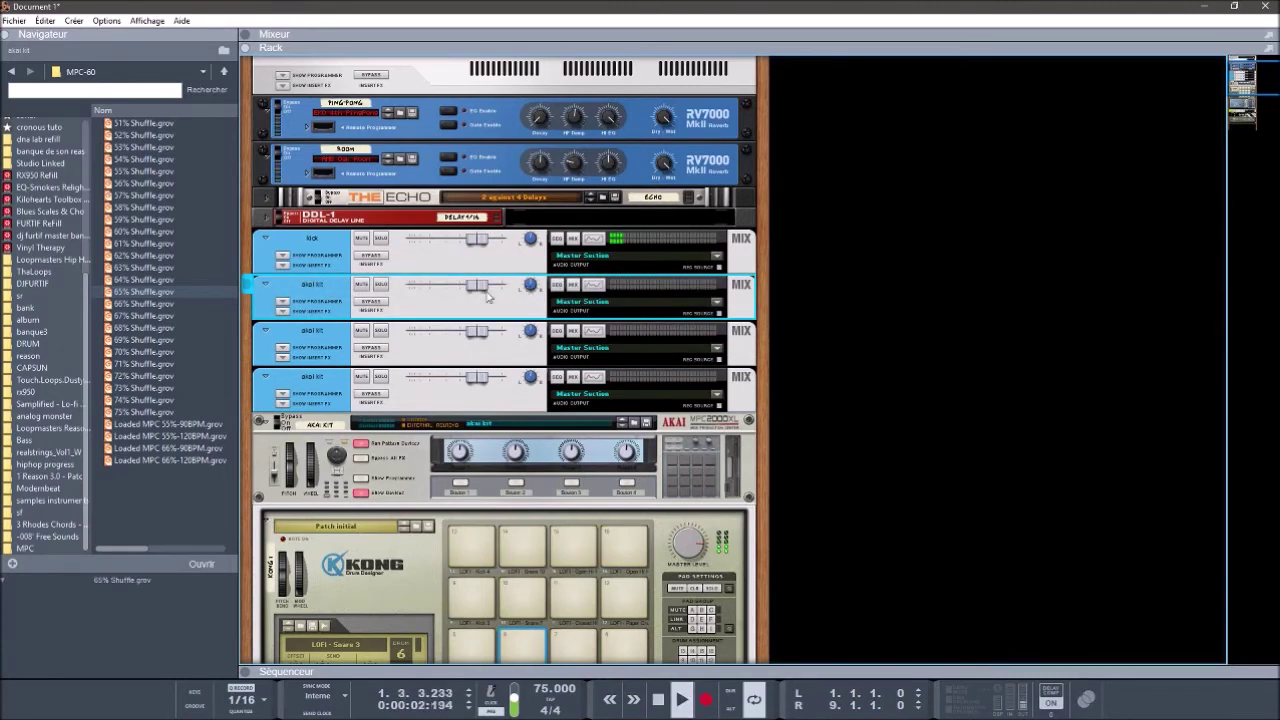
left_click(381, 285)
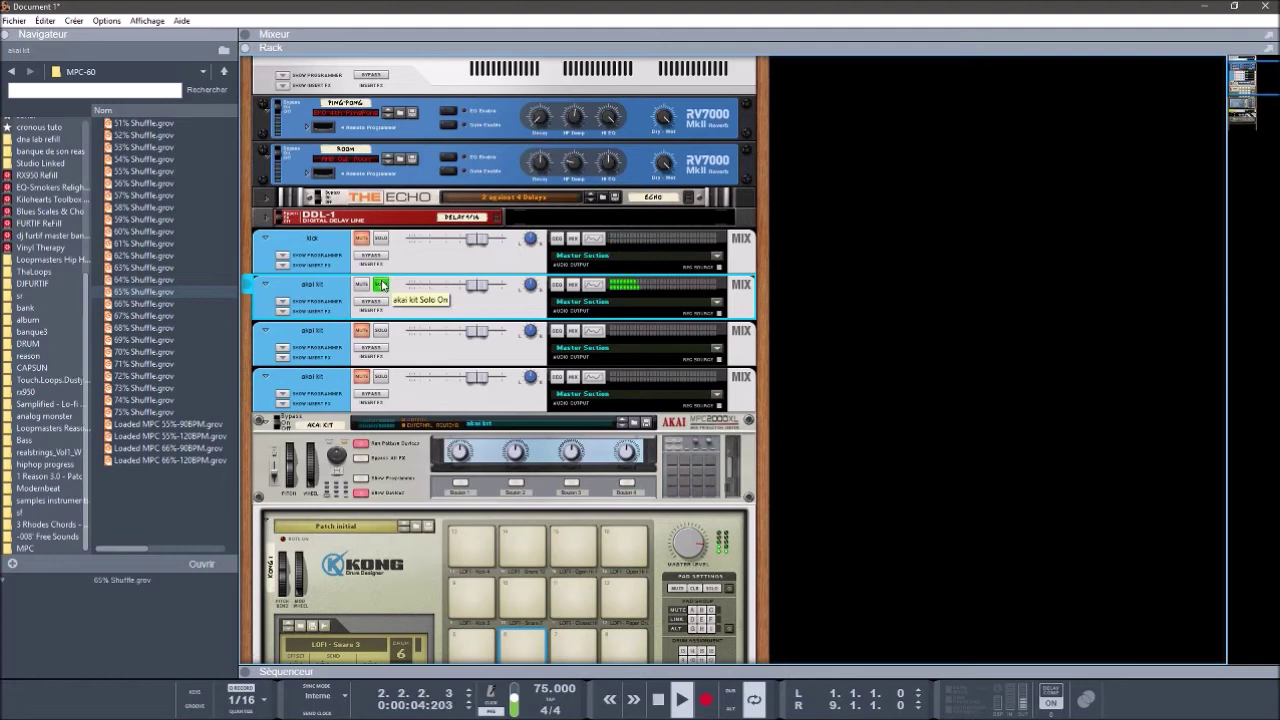
key("space")
left_click(381, 285)
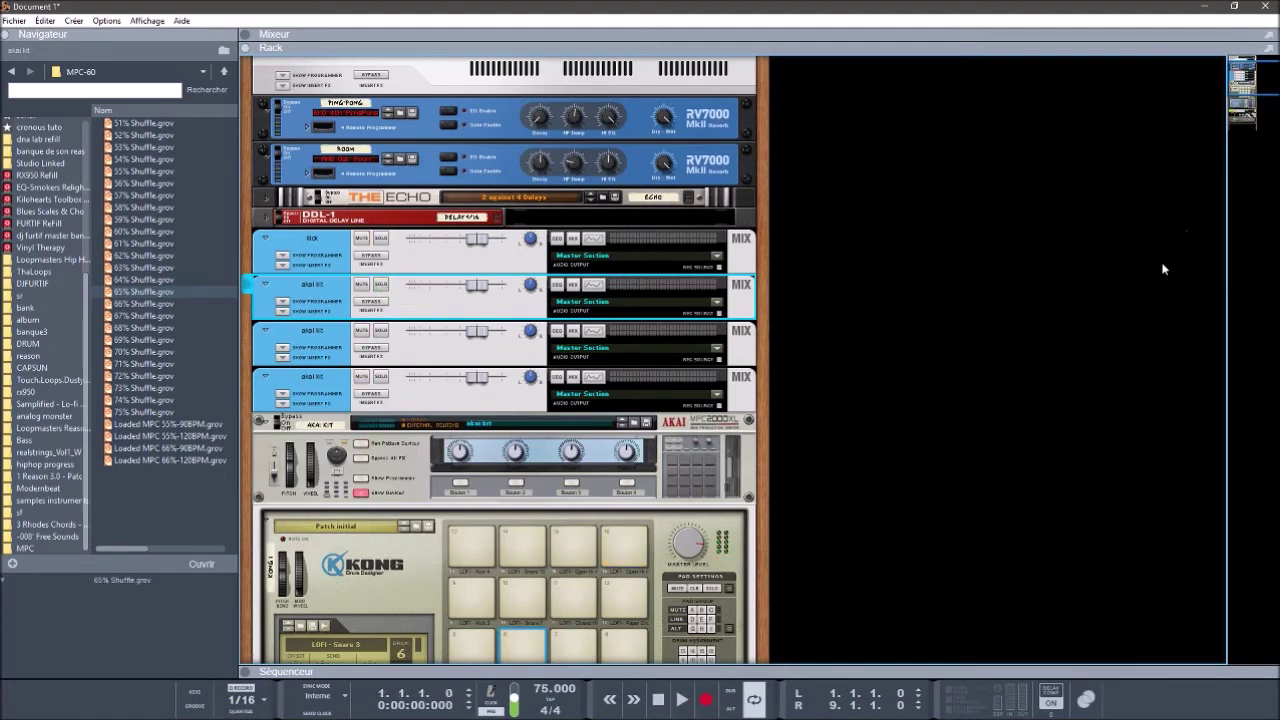
Step: Set the drum output of the LOFI - Closed Hi Hat 4 on Kong's pad 3 to output 5-6
left_click_drag(1248, 75, 1245, 92)
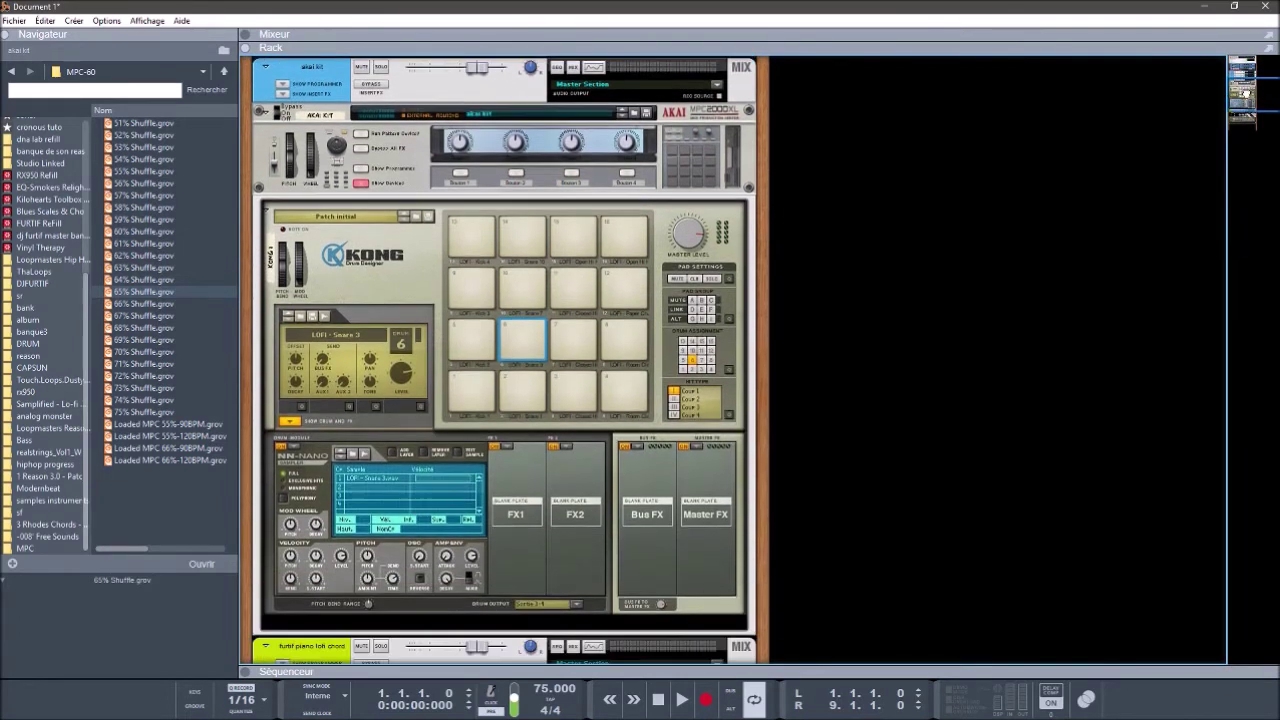
left_click(570, 404)
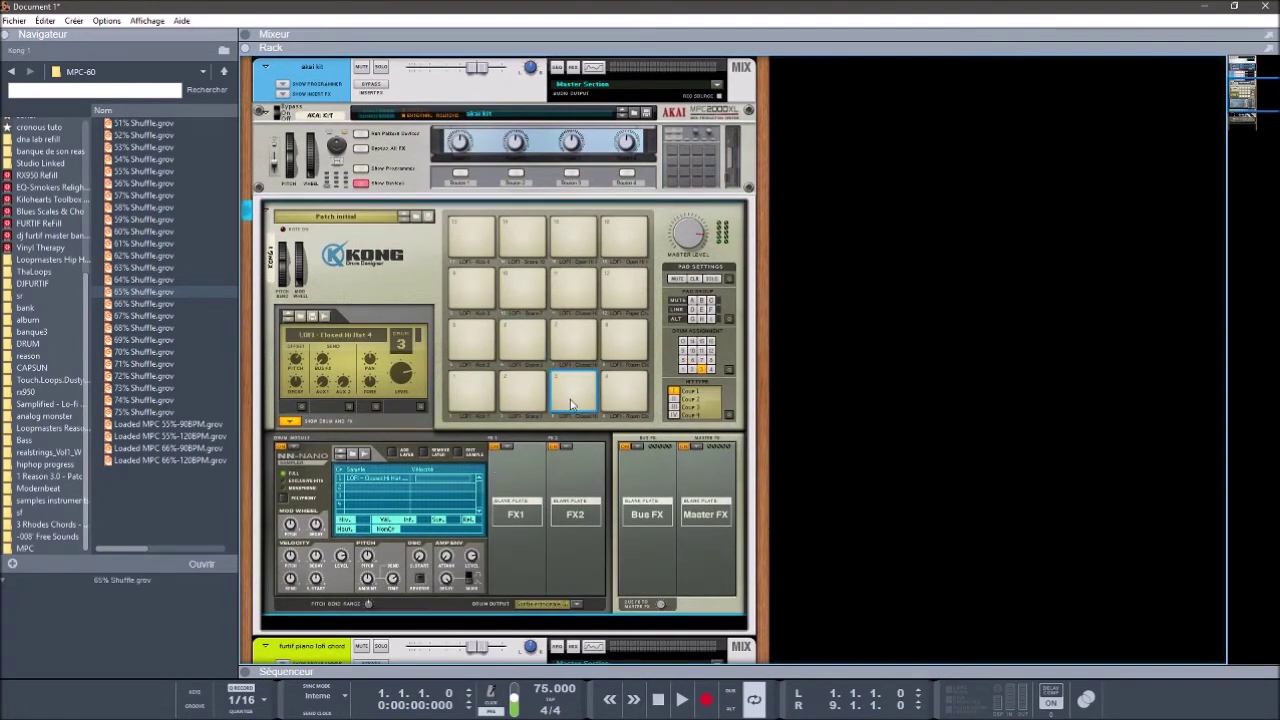
left_click(579, 607)
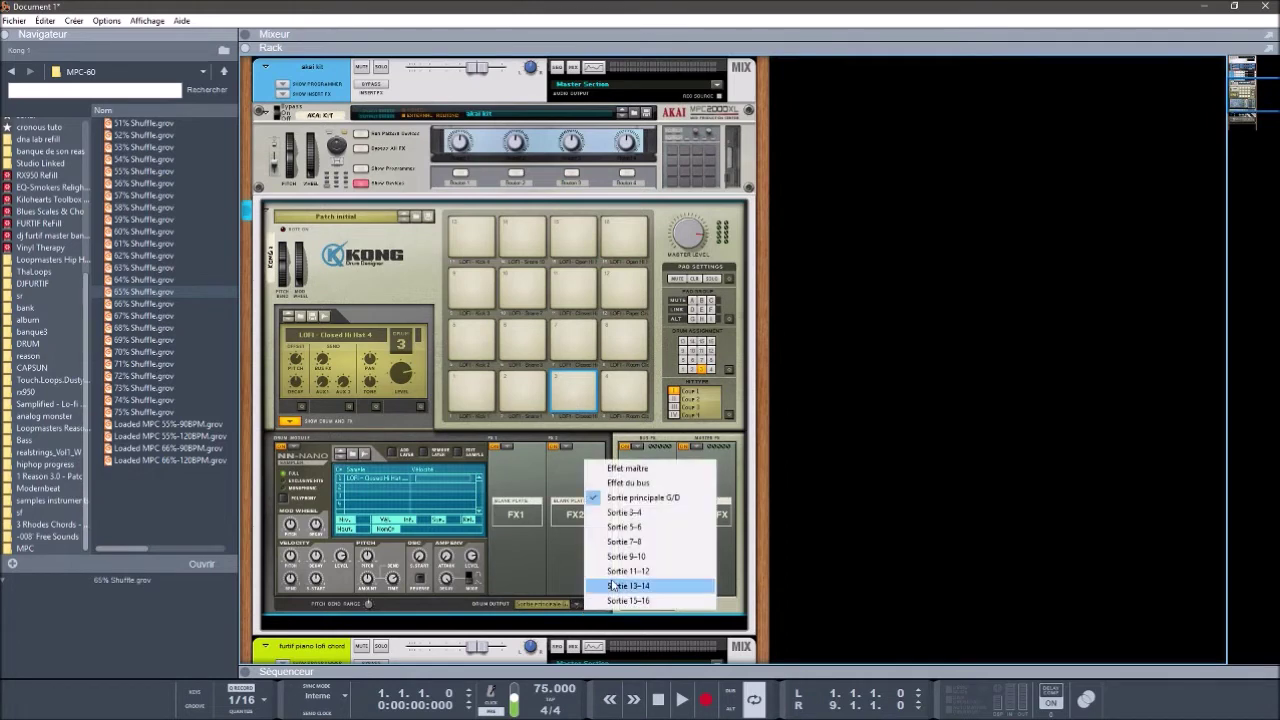
left_click(637, 526)
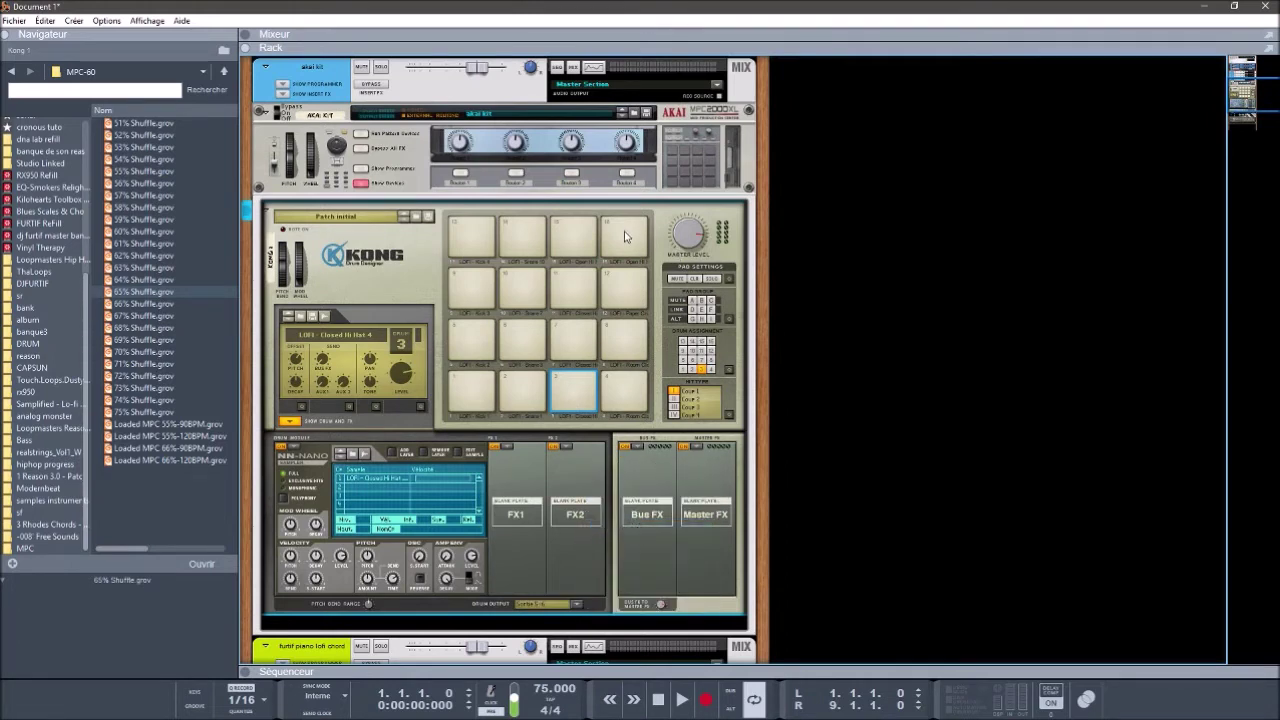
Step: Play the beat and move the lowest akai kit mix channel up one position, above the neighbouring akai kit channel
mouse_move(1262, 96)
left_mouse_down()
mouse_move(1252, 64)
mouse_move(1250, 76)
left_mouse_up()
key("space")
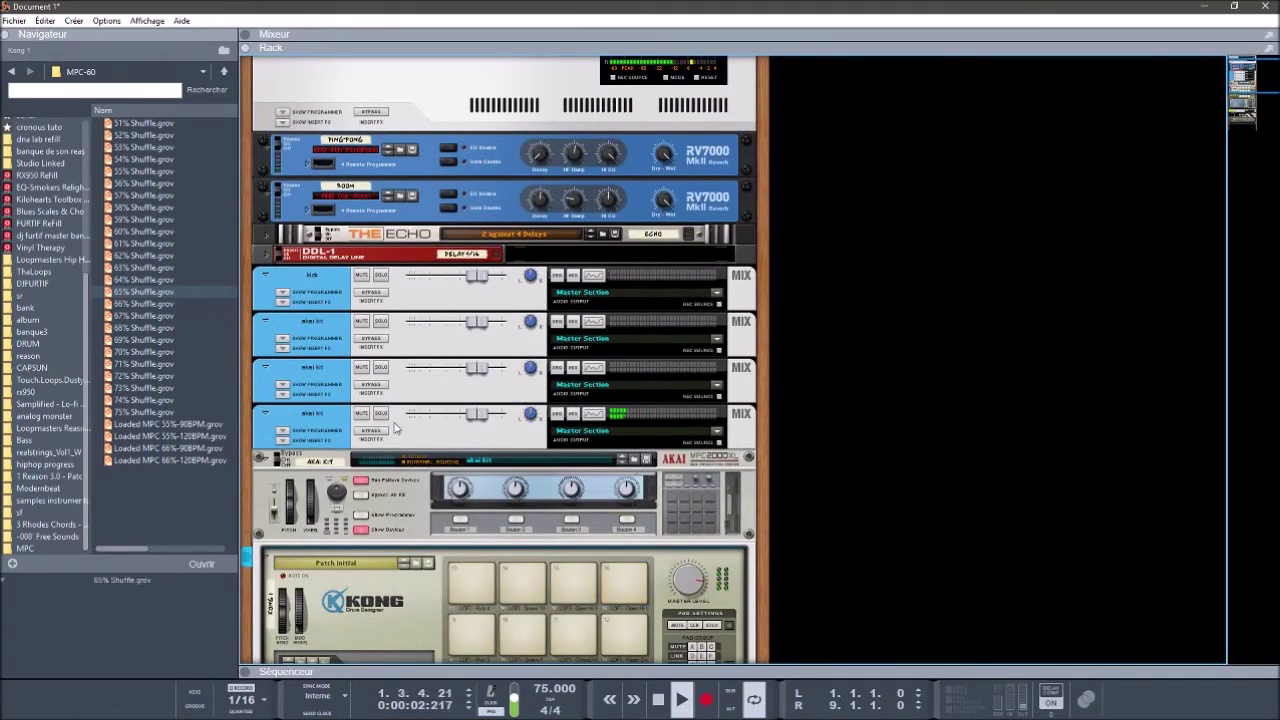
left_click_drag(410, 428, 406, 358)
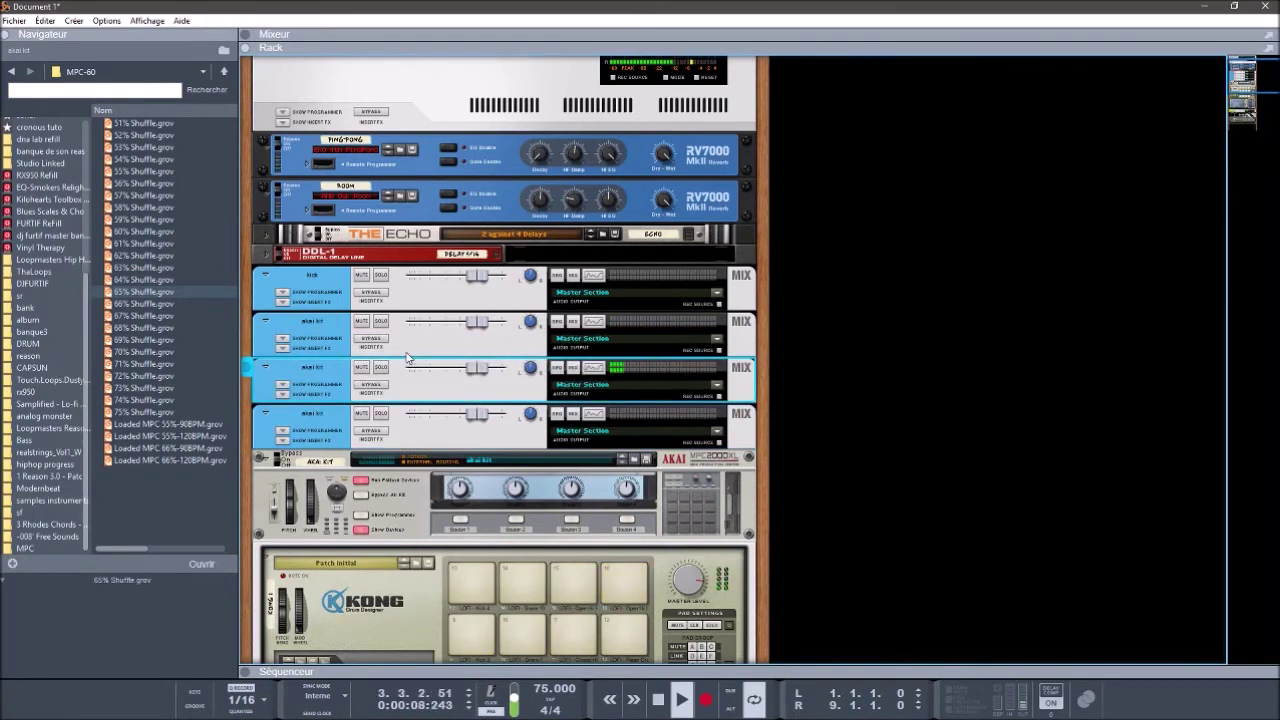
key("space")
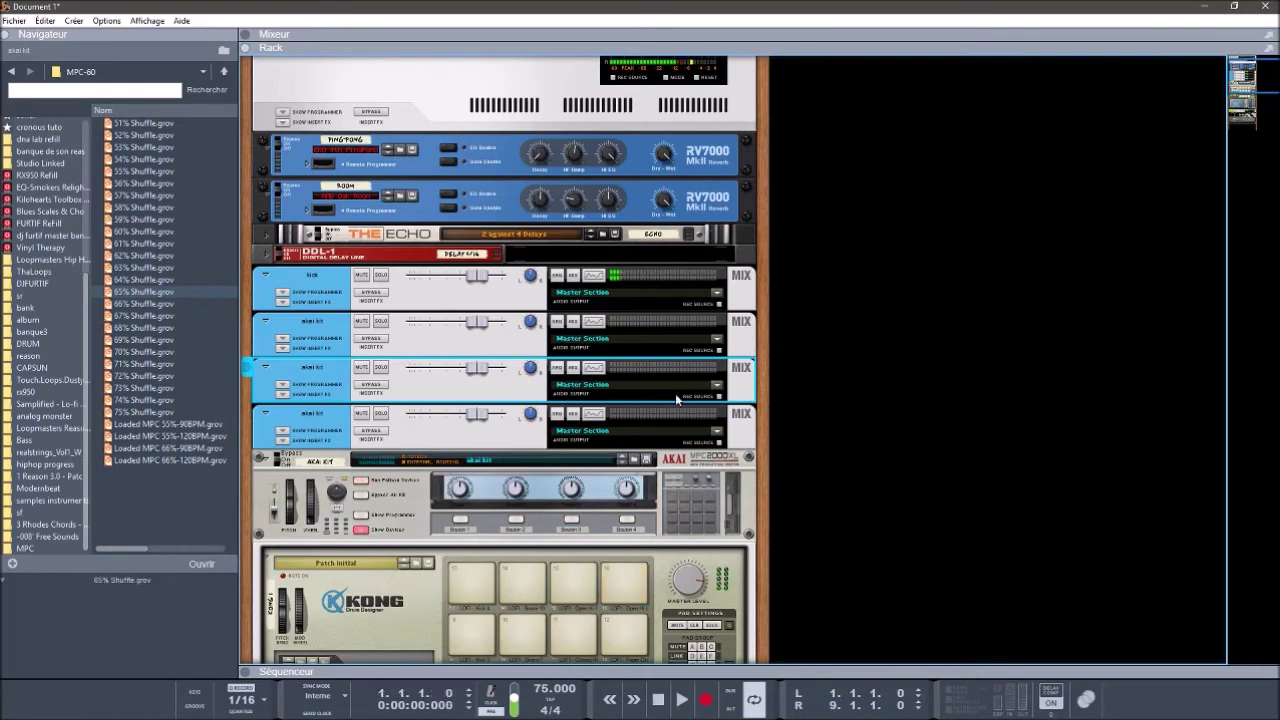
Step: Set the drum output of the LOFI - Kick 1 on Kong's pad 1 to output 7-8
left_click_drag(1236, 75, 1234, 109)
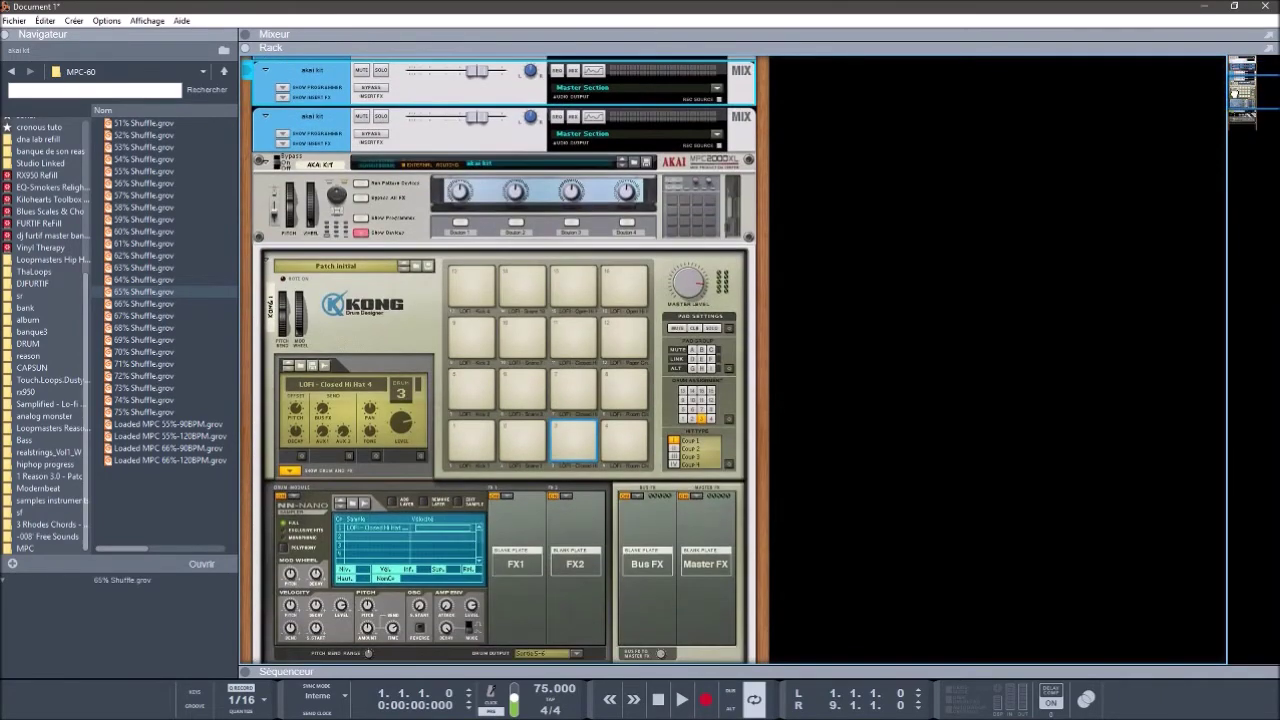
left_click(458, 440)
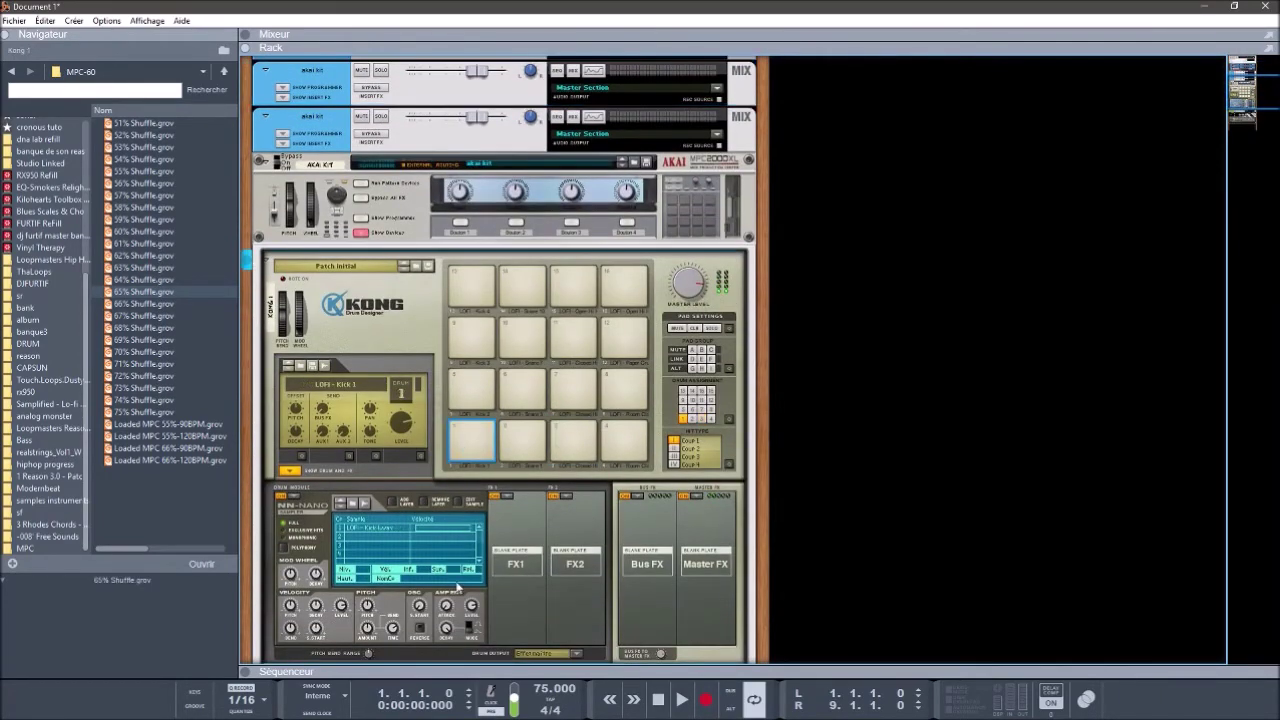
left_click(577, 655)
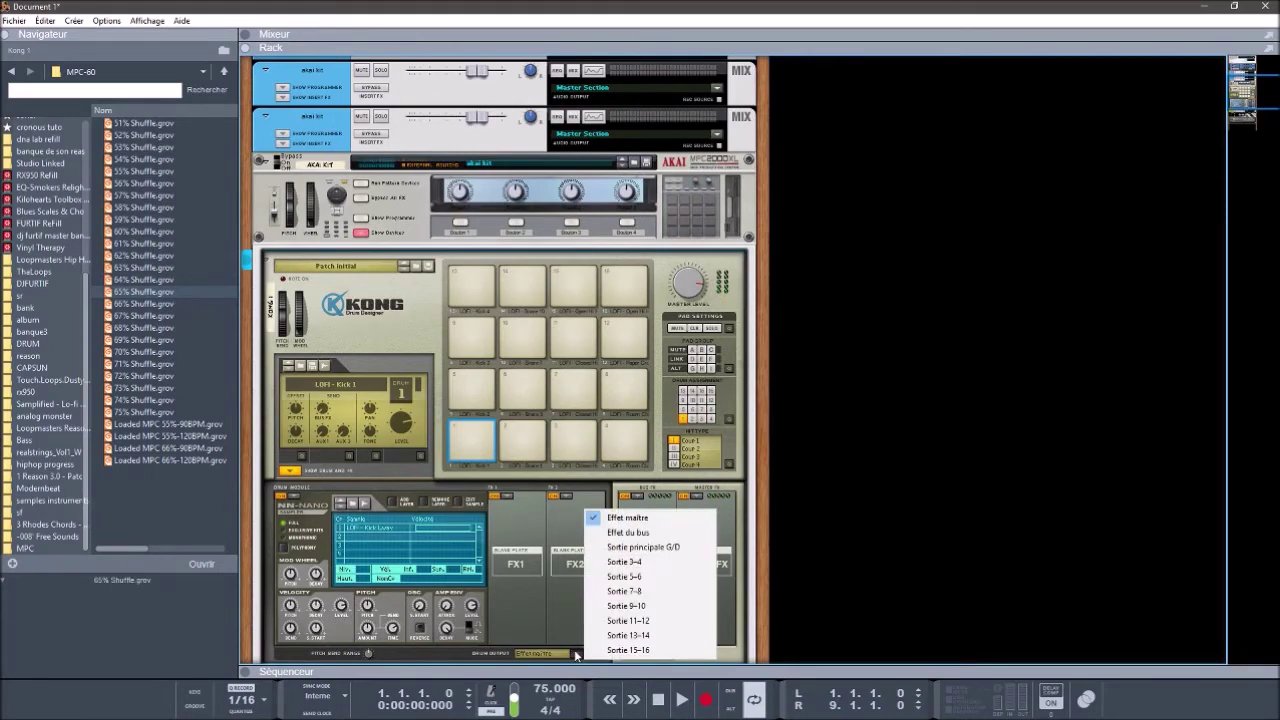
left_click(631, 594)
Step: Play the beat and move the kick mix channel below the three akai kit channels, directly above the Combinator
left_click_drag(1243, 103, 1246, 82)
key("space")
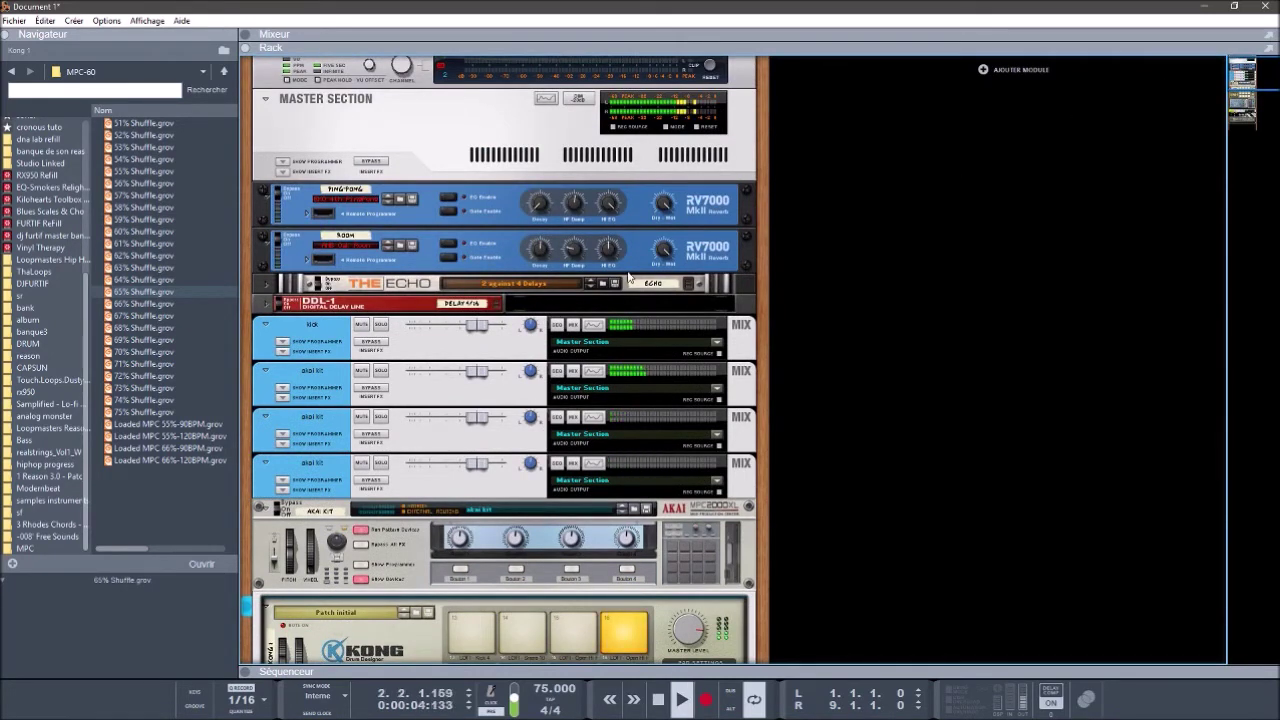
left_click_drag(308, 465, 313, 498)
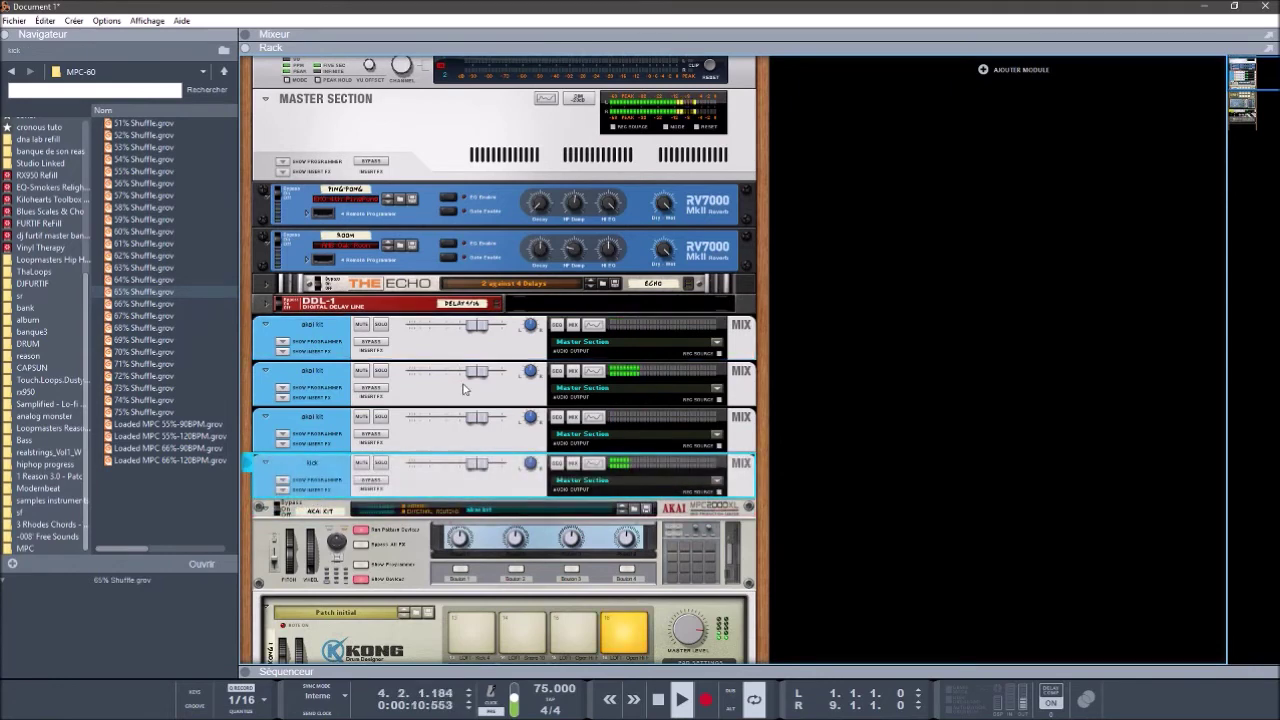
Step: Solo the three akai kit mix channels and the kick channel one after another during playback
left_click(381, 325)
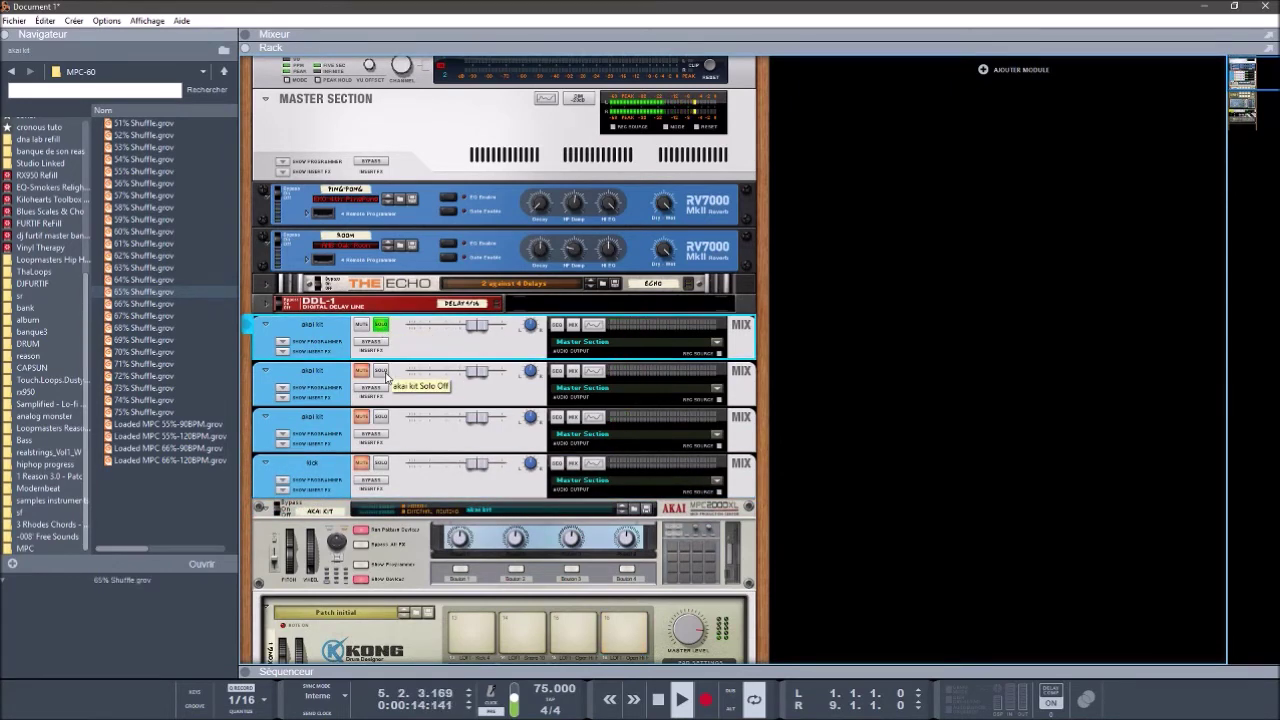
left_click(384, 374)
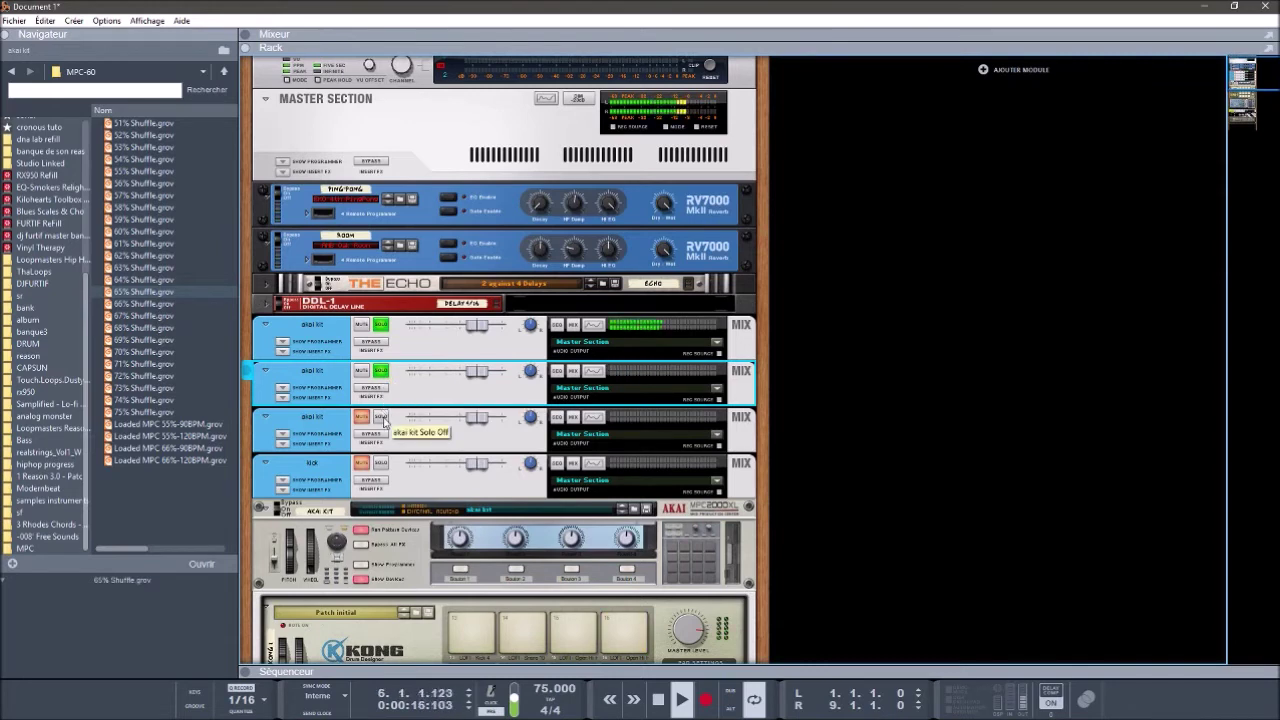
left_click(382, 418)
left_click(382, 463)
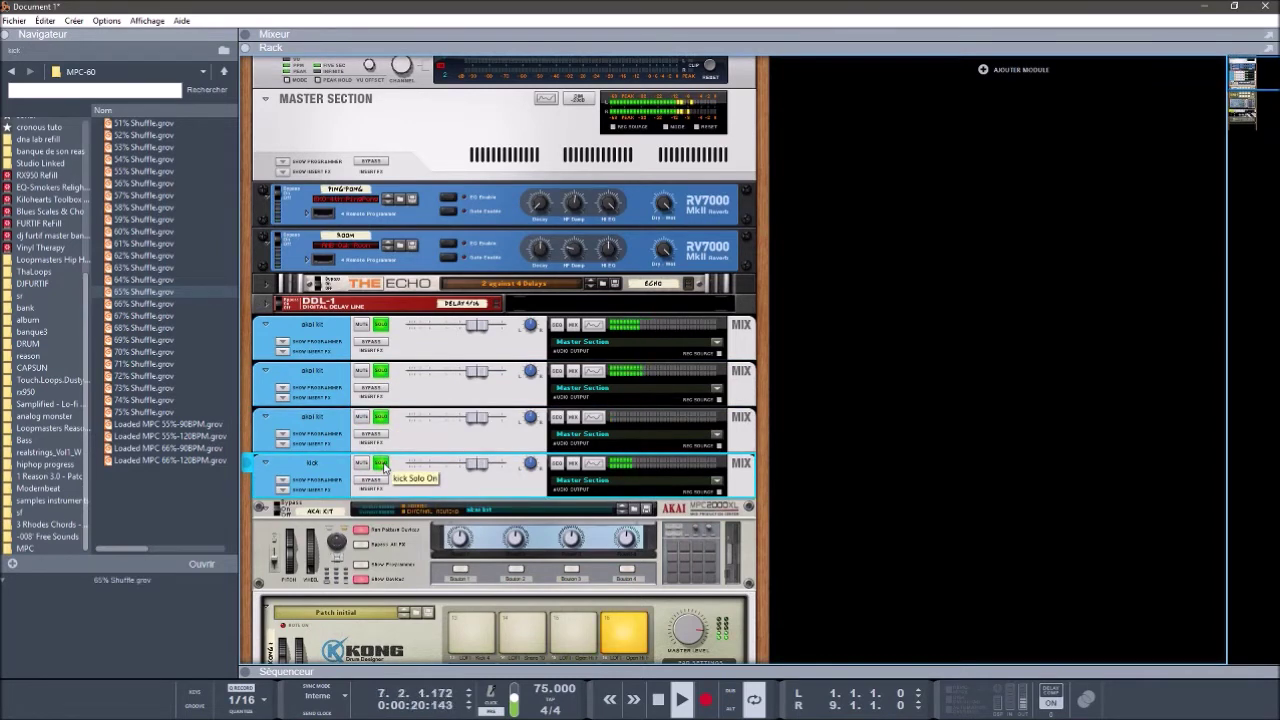
Step: Select all four drum mix channels, sort the selected device groups, and stop playback
left_click(336, 425, "shift")
left_click(336, 398, "shift")
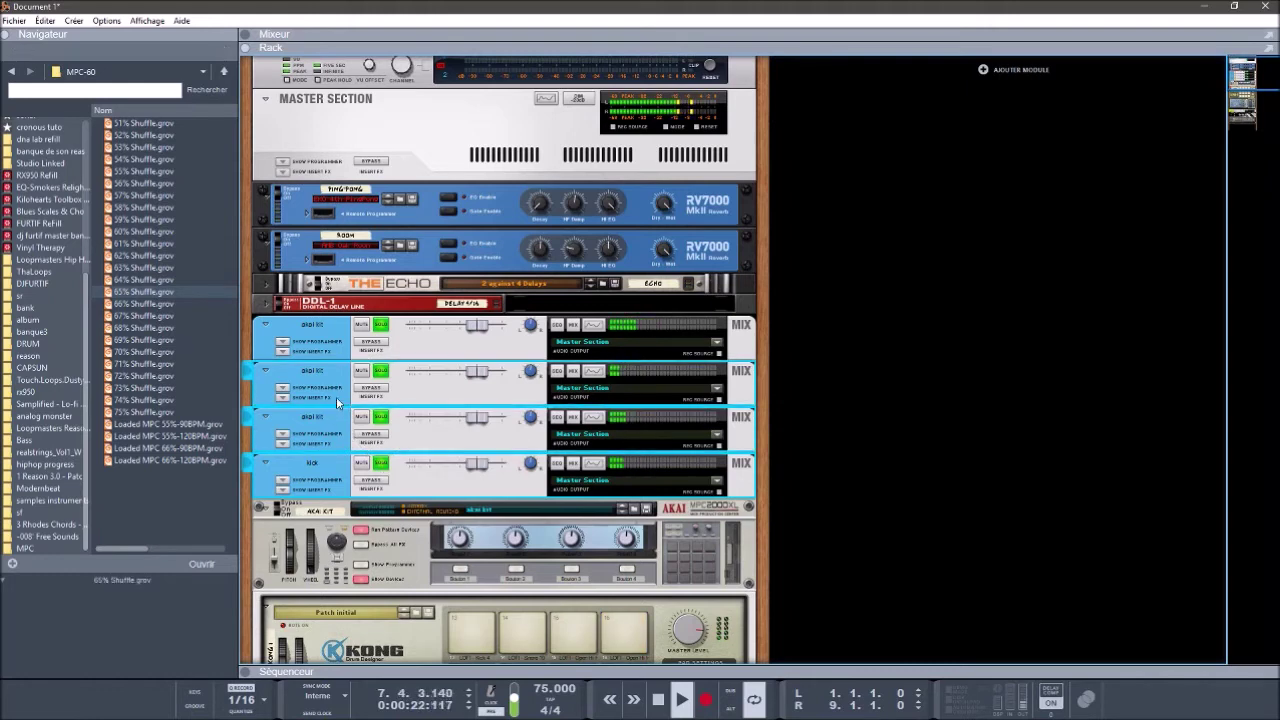
left_click(334, 343, "shift")
right_click(334, 343)
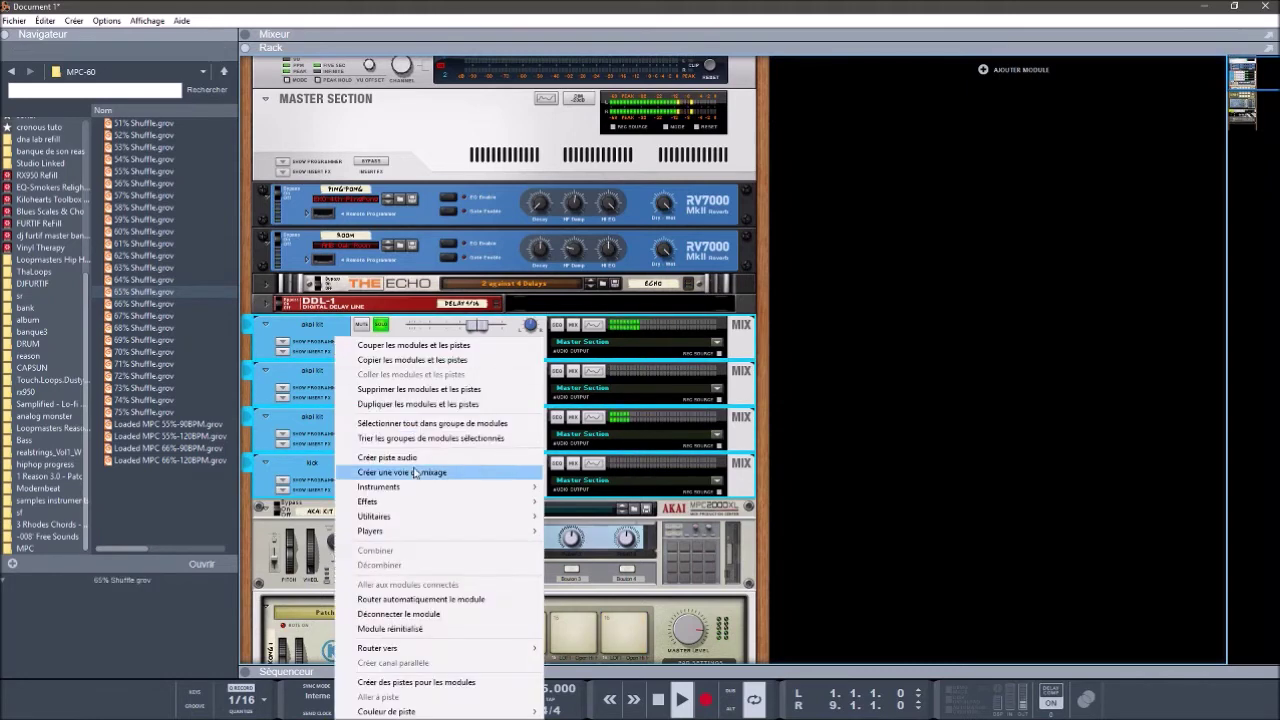
left_click(433, 441)
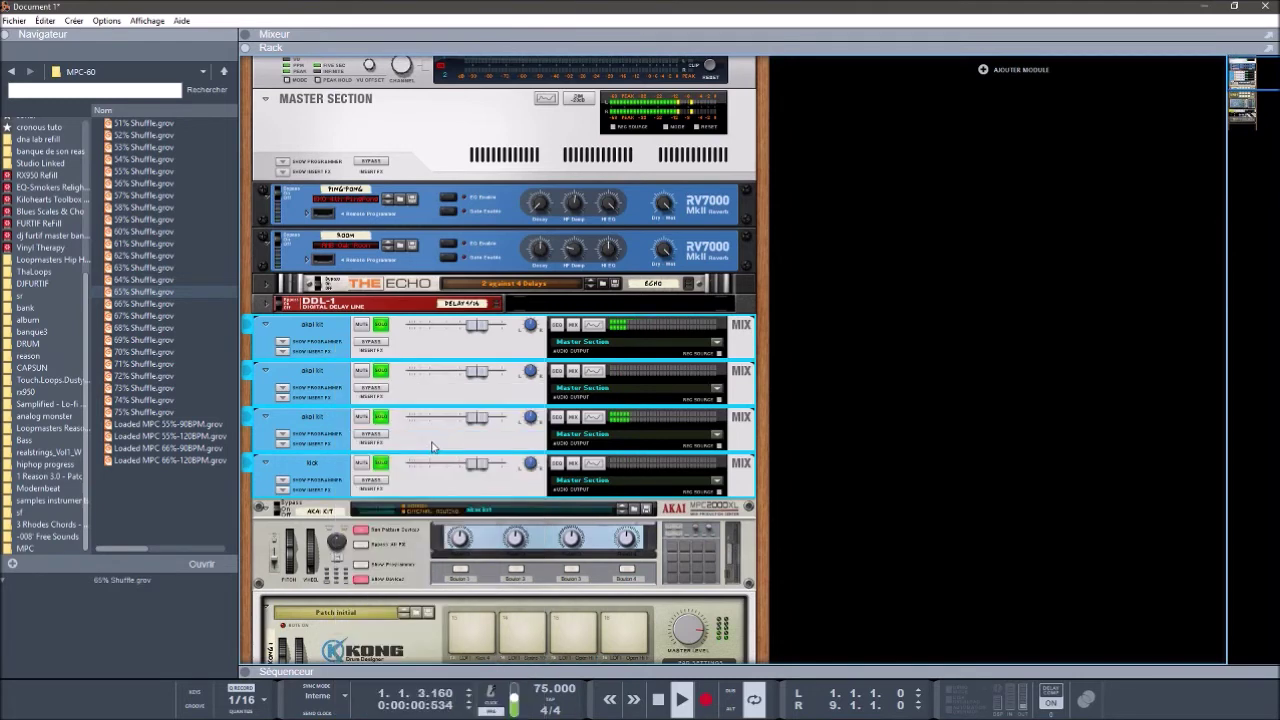
key("space")
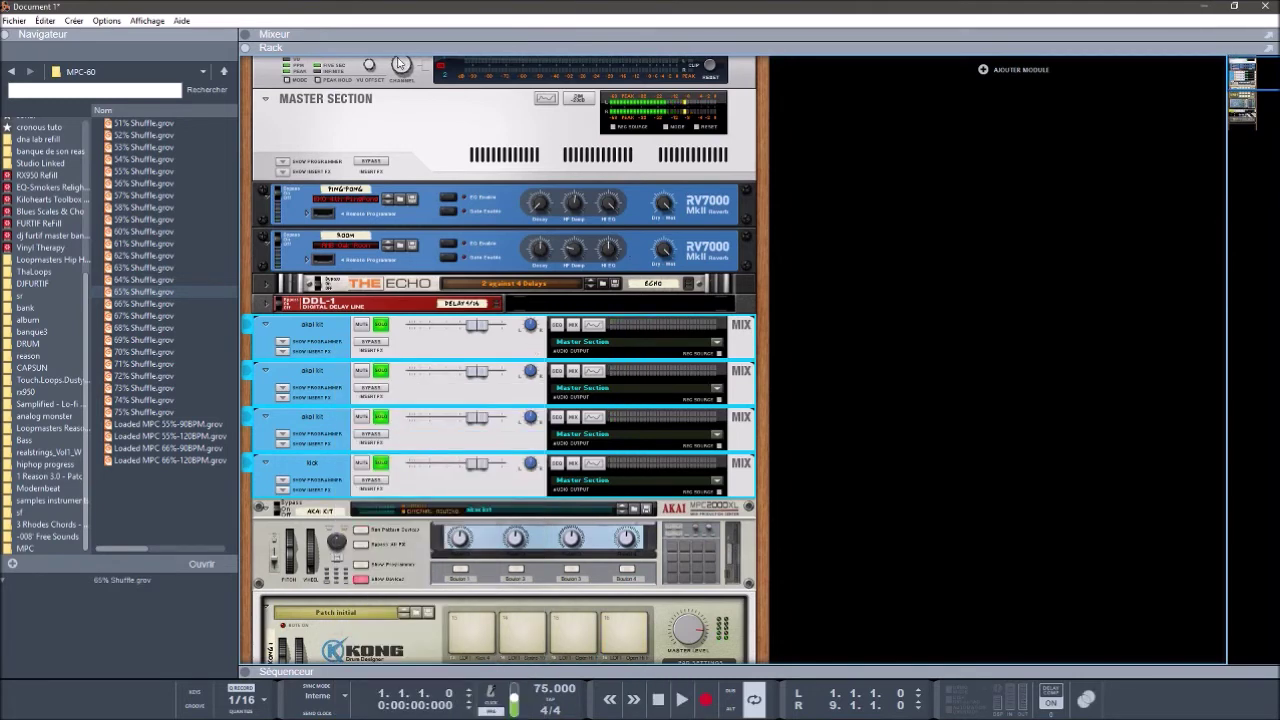
Step: Expand the mixer, collapse the rack, and unsolo every channel except the first akai kit channel while listening to playback
left_click(252, 36)
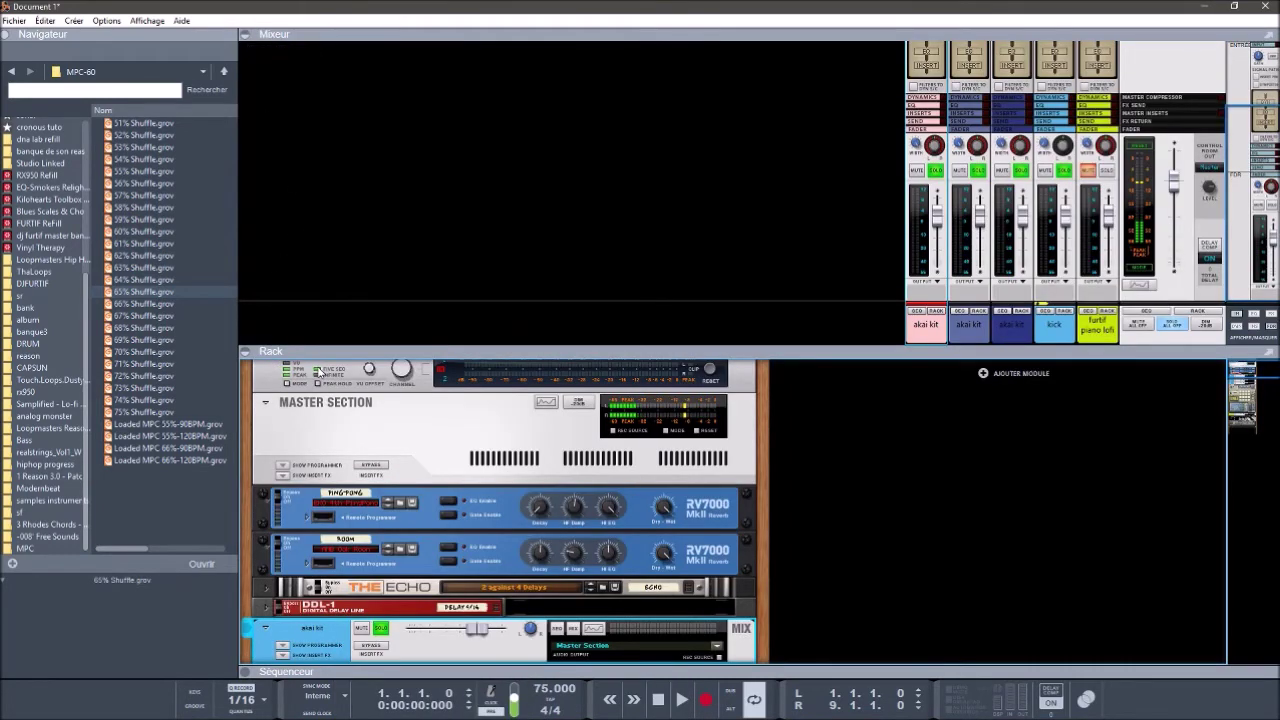
left_click(252, 350)
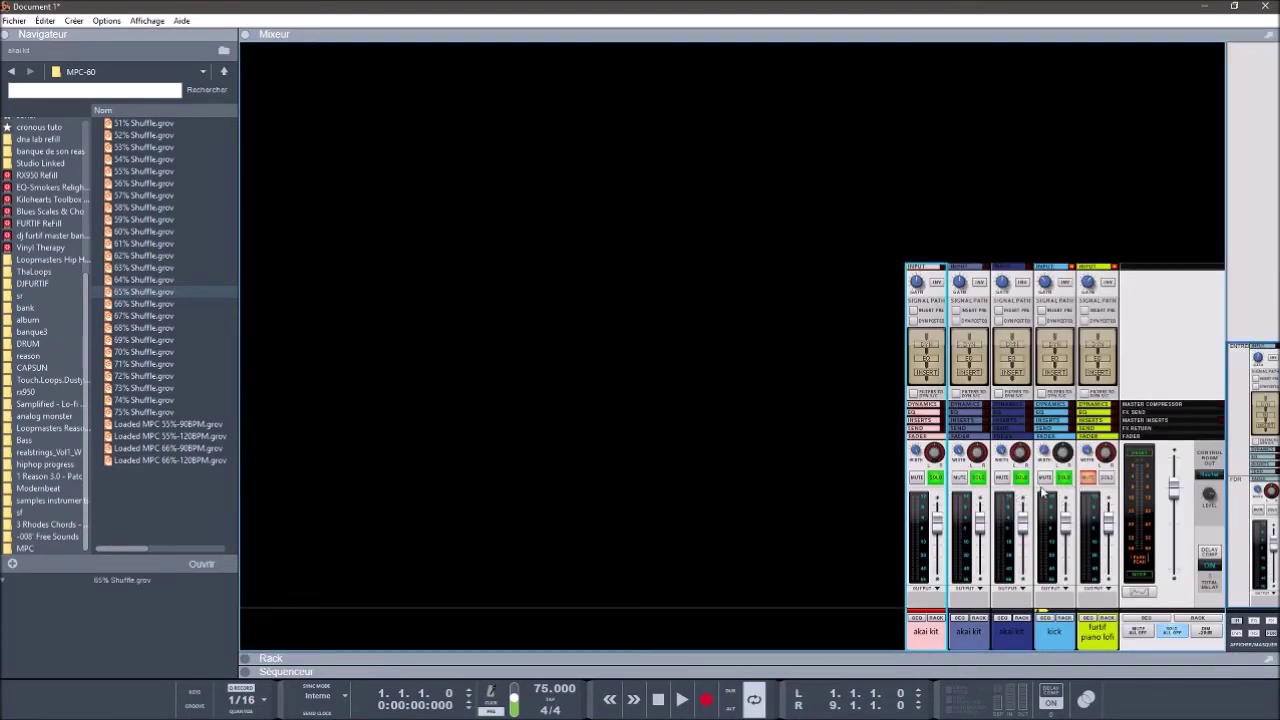
key("space")
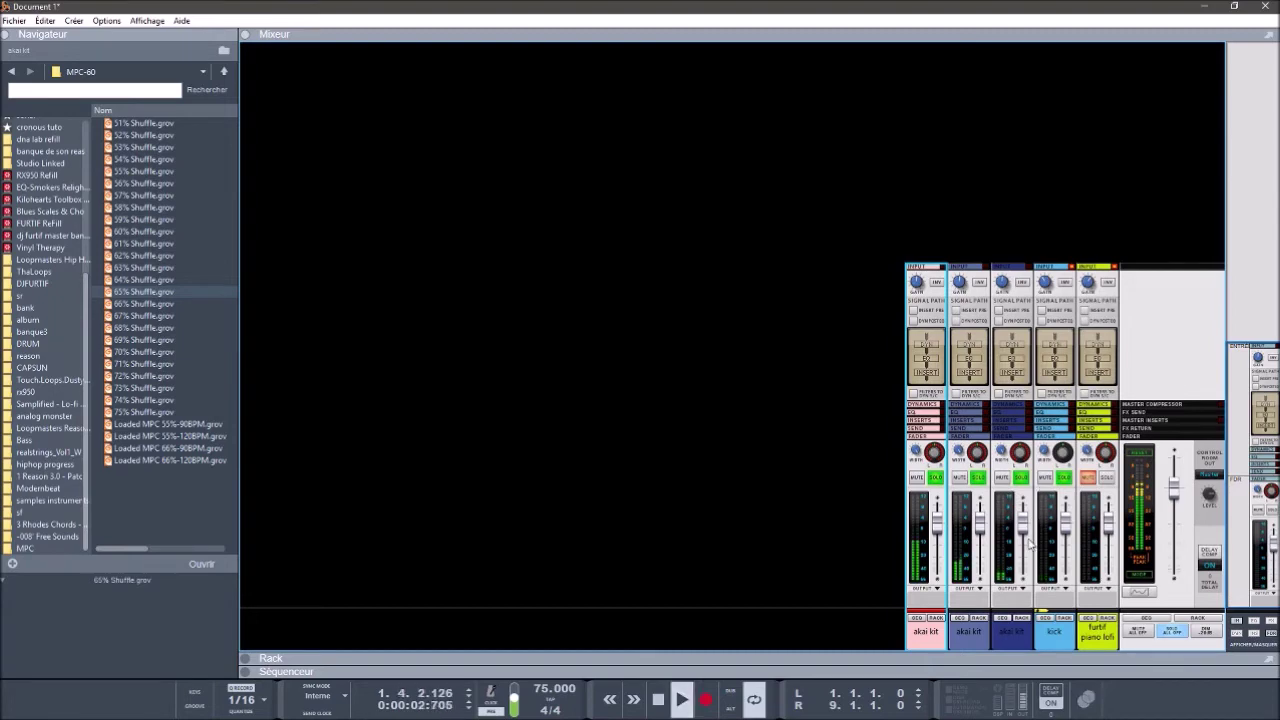
left_click(1063, 477)
left_click(1063, 477)
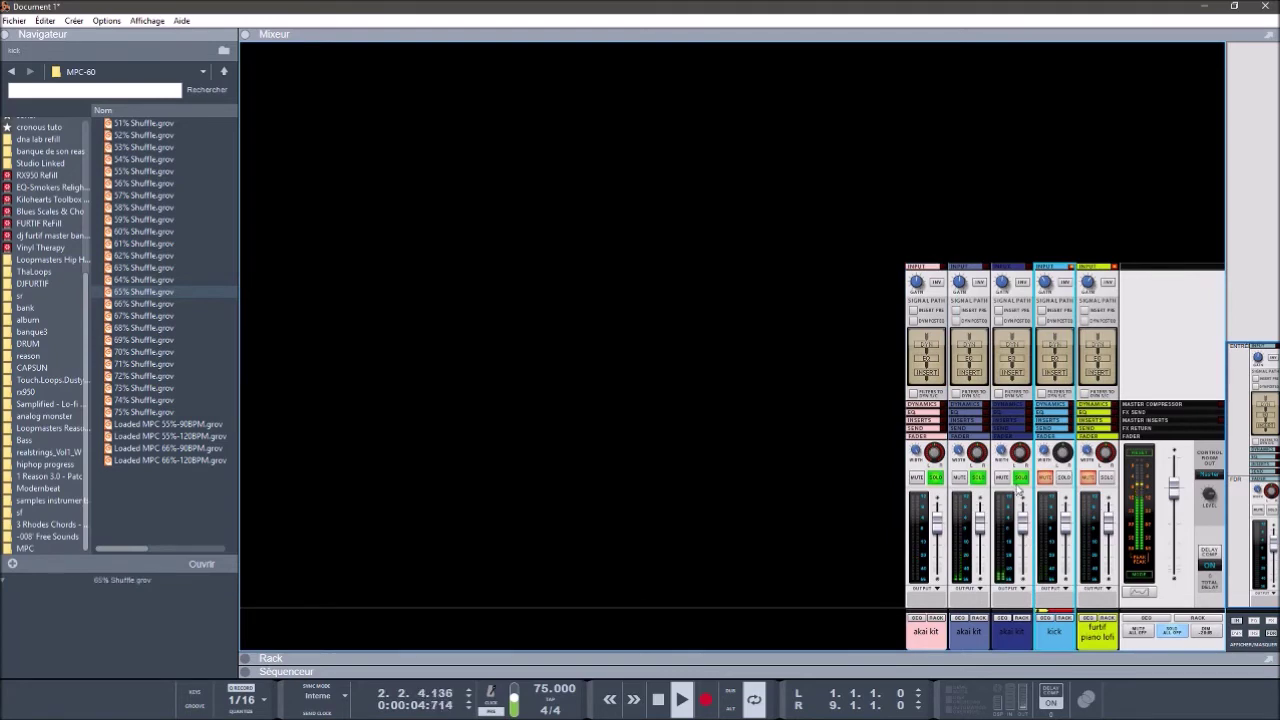
left_click(1020, 478)
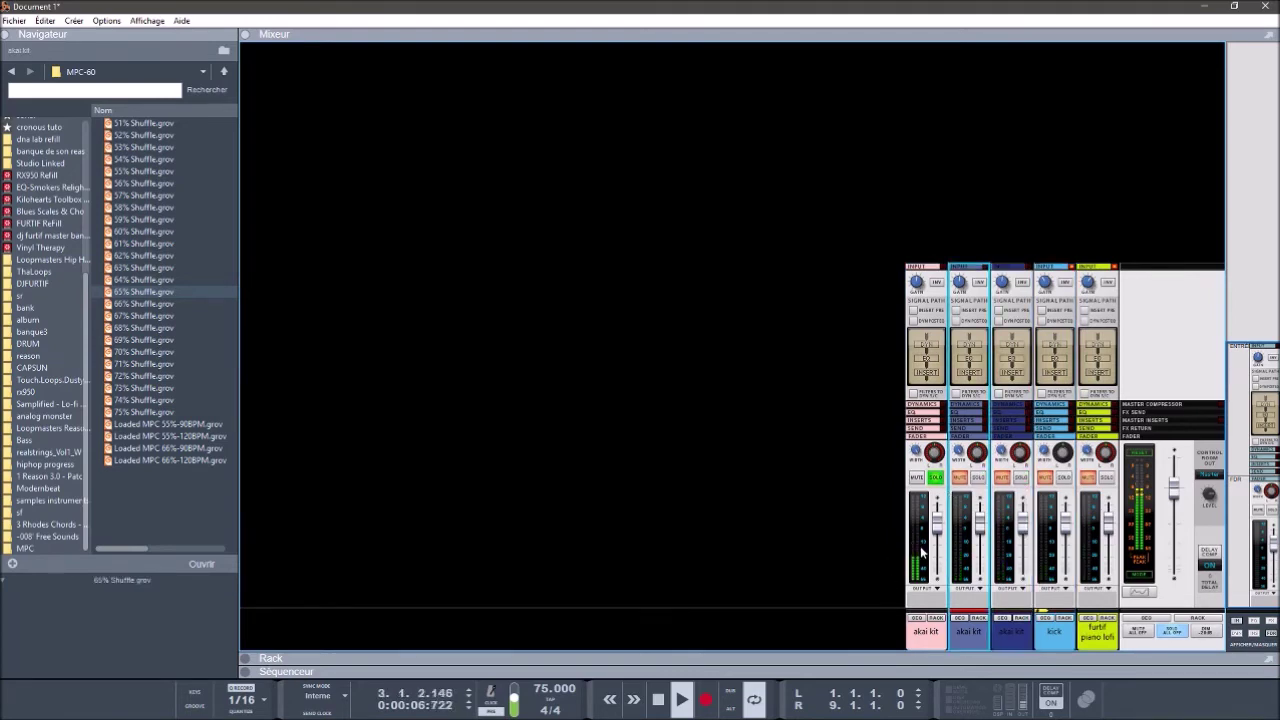
key("space")
Step: Rename the soloed first akai kit mixer channel as kick
double_click(933, 634)
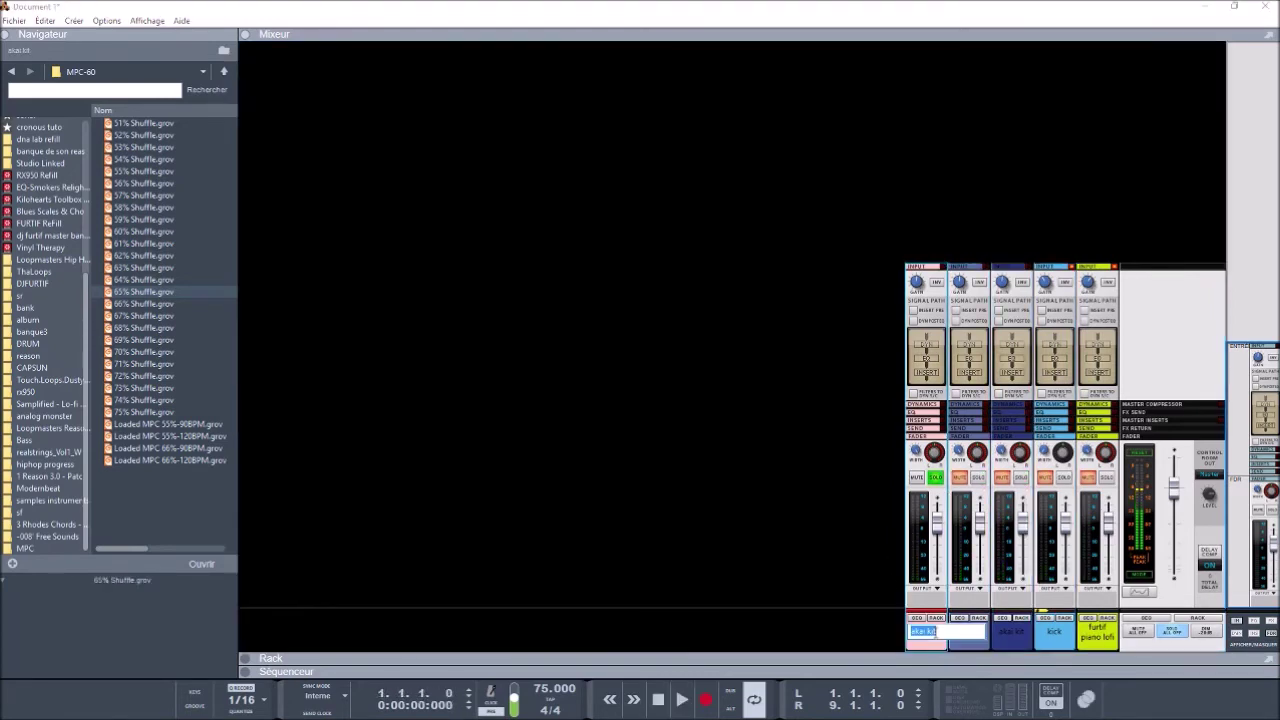
type("kick")
key("Return")
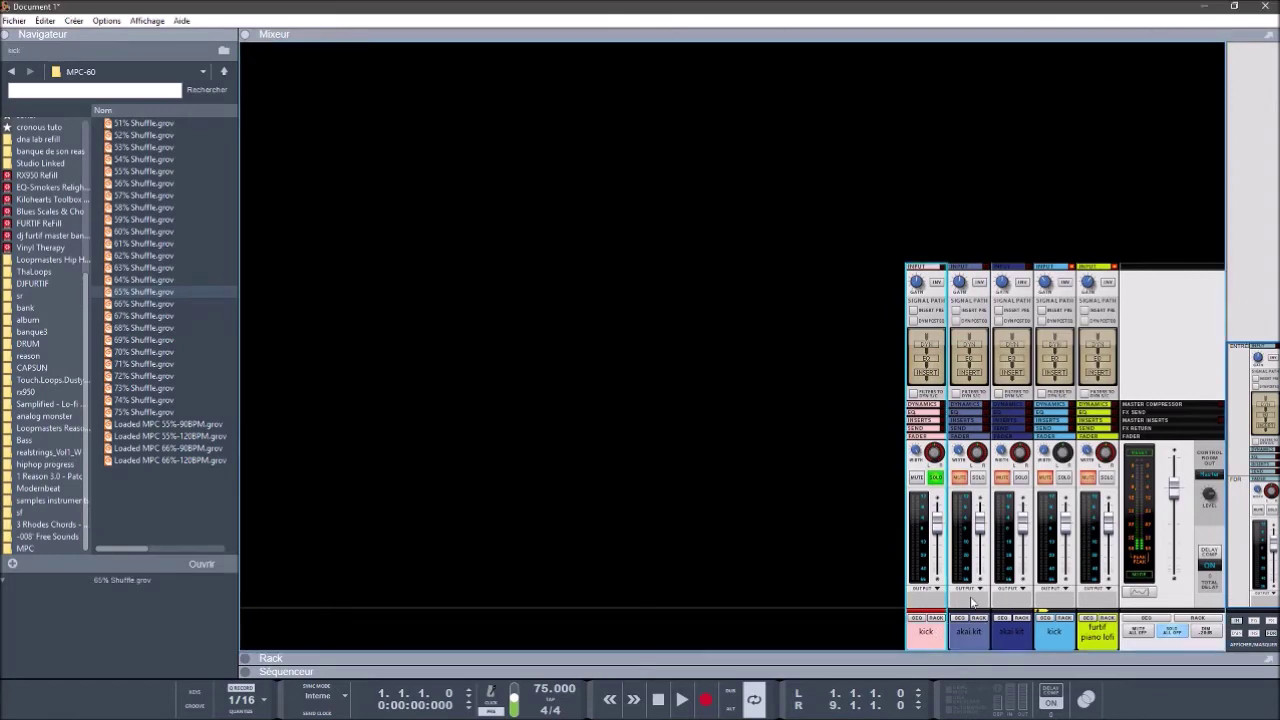
Step: Solo the second drum channel, start playback, and rename that channel as sn
left_click(978, 478)
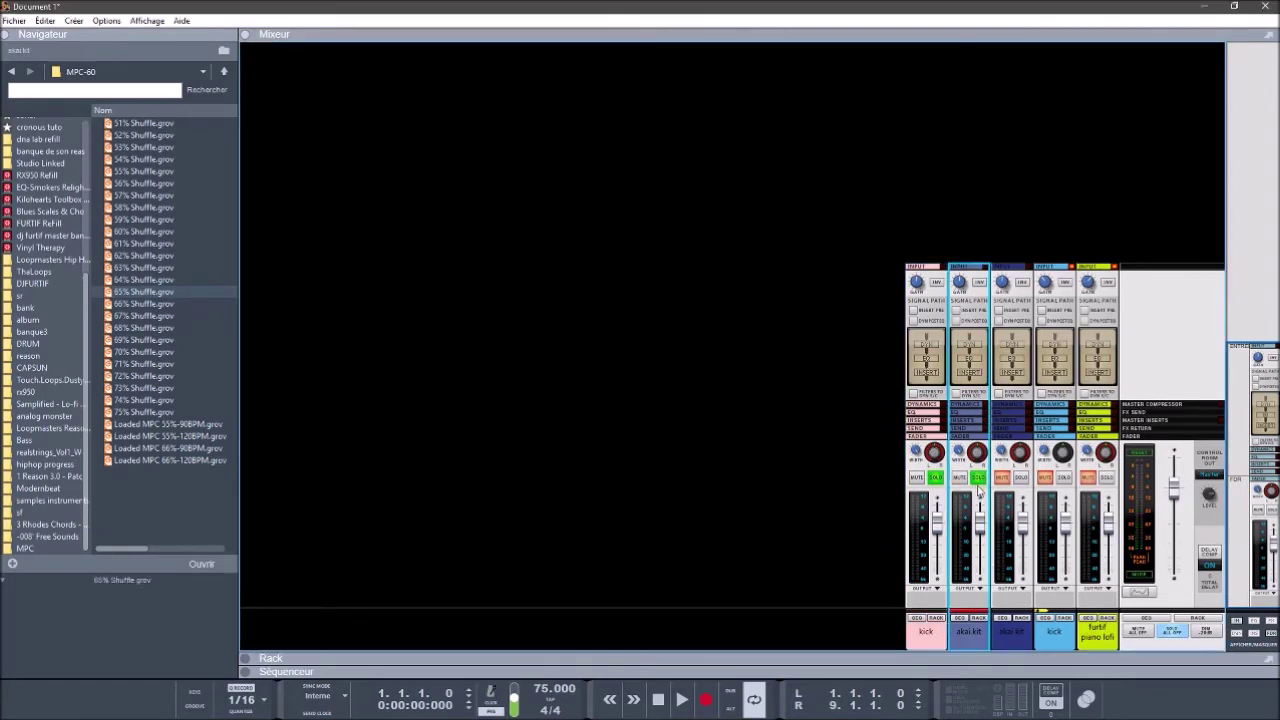
key("space")
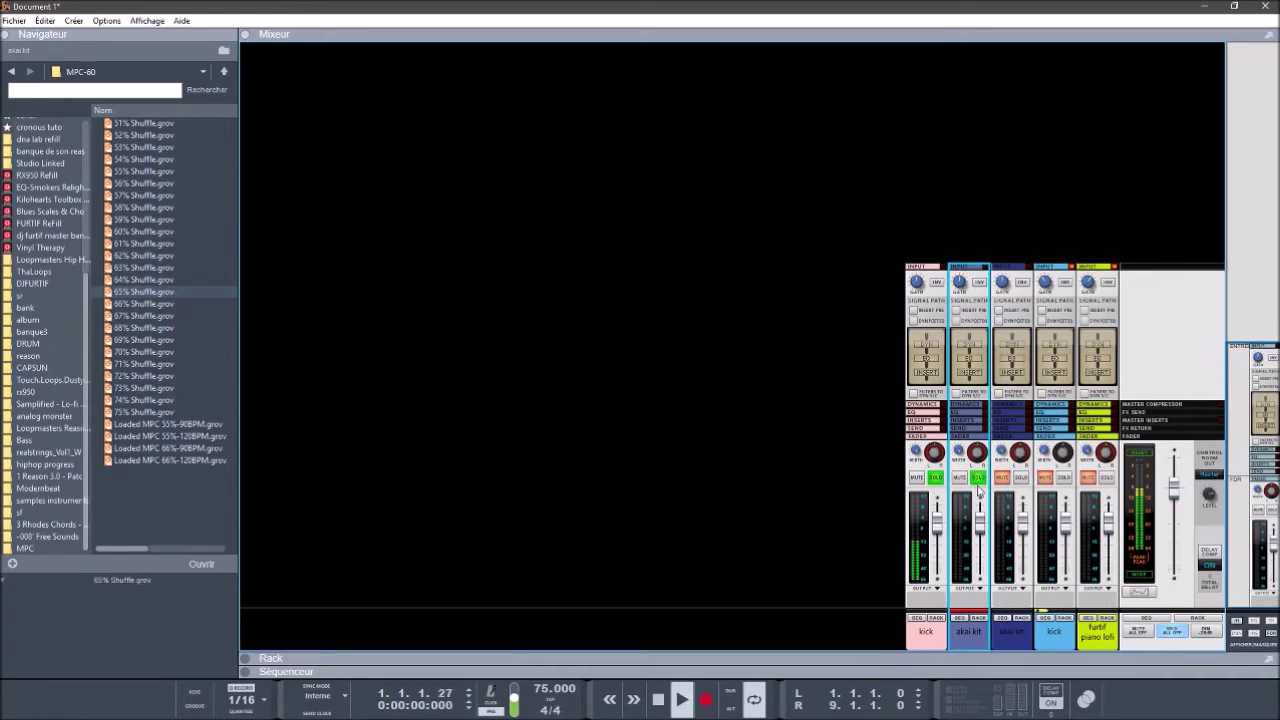
double_click(968, 636)
type("sn")
key("Return")
Step: Rename the remaining akai kit mixer channel as hh
double_click(1017, 636)
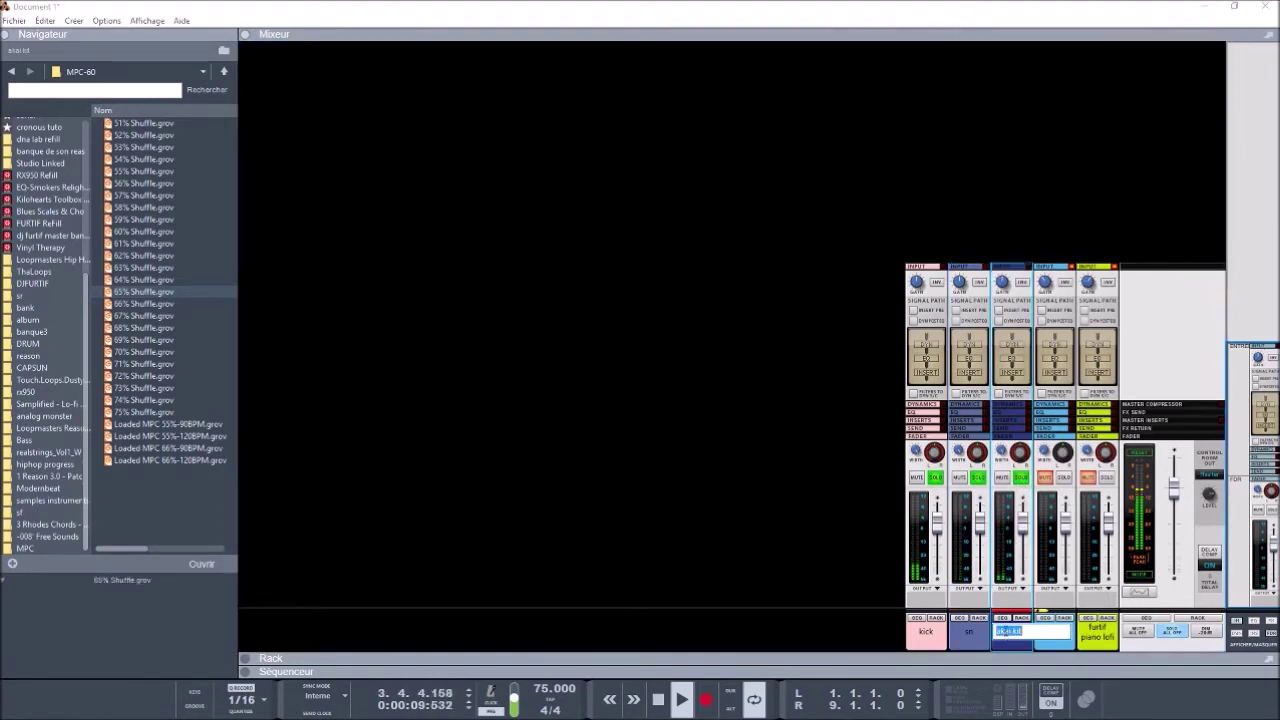
type("hh")
key("Return")
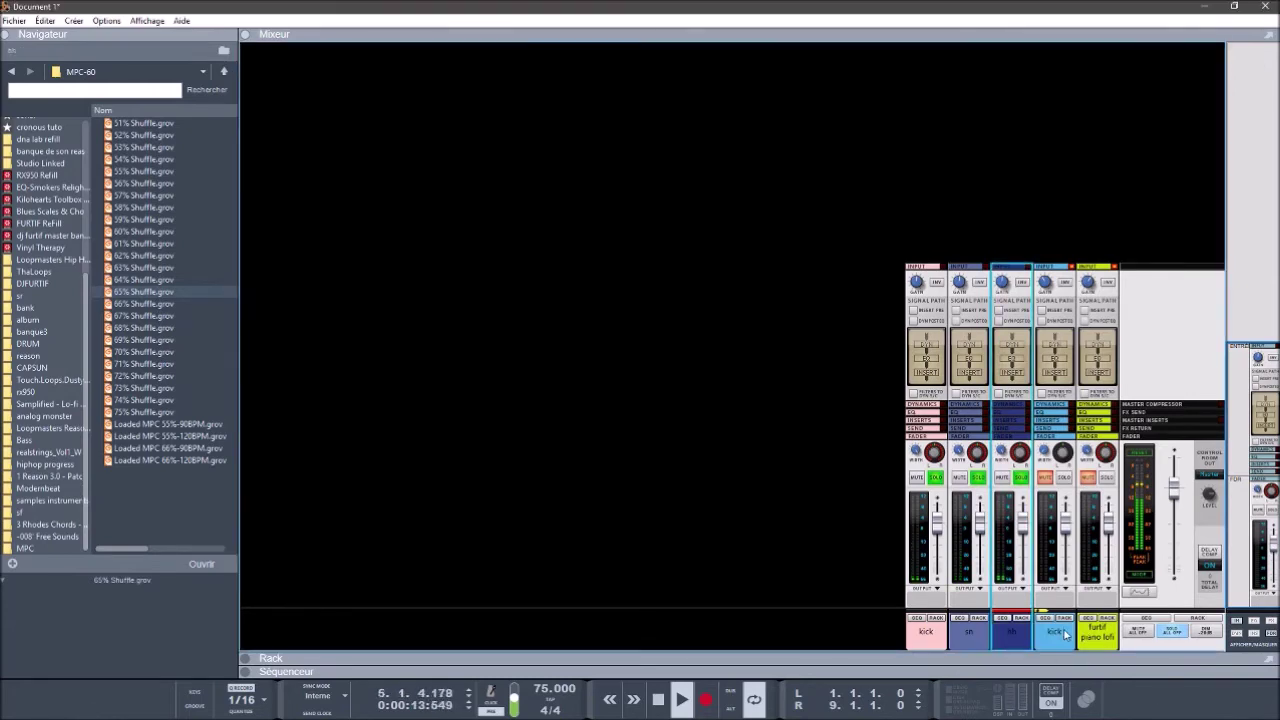
Step: Rename the light blue kick channel as ophh and add it to the soloed channels, stopping playback
double_click(1055, 632)
type("spl")
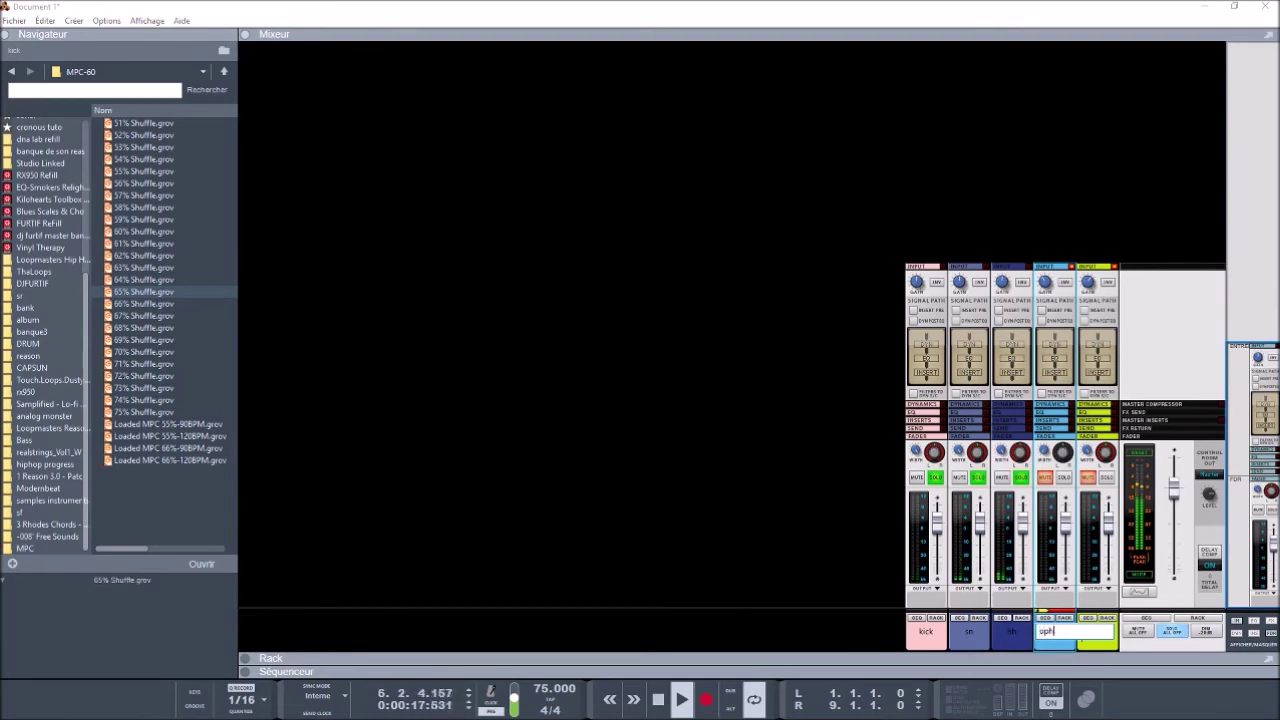
type("h")
key("Return")
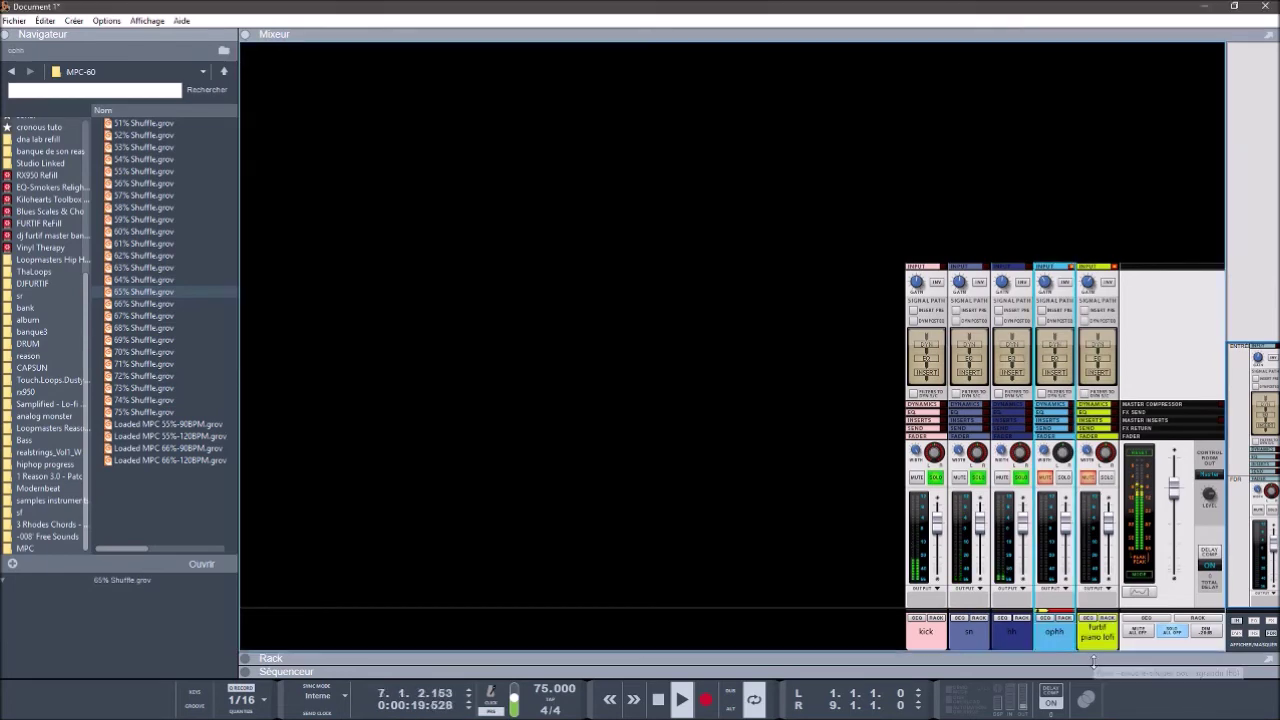
left_click(1066, 478)
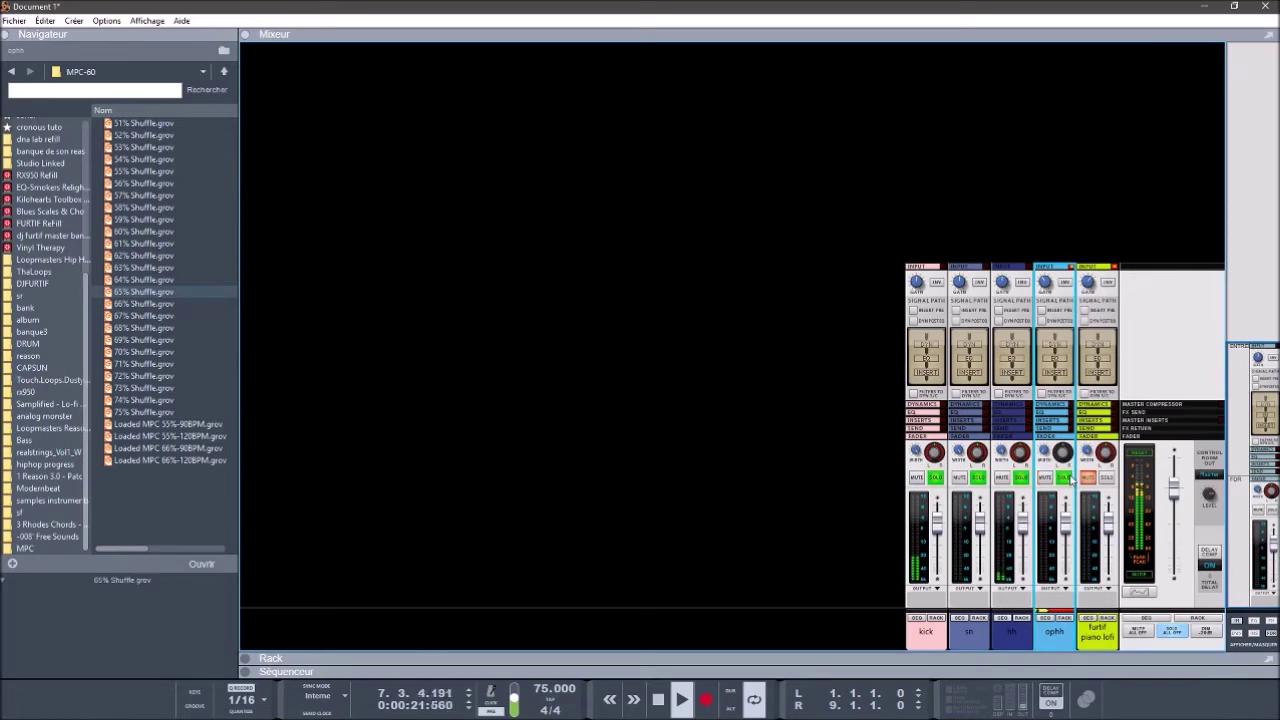
left_click(1024, 478)
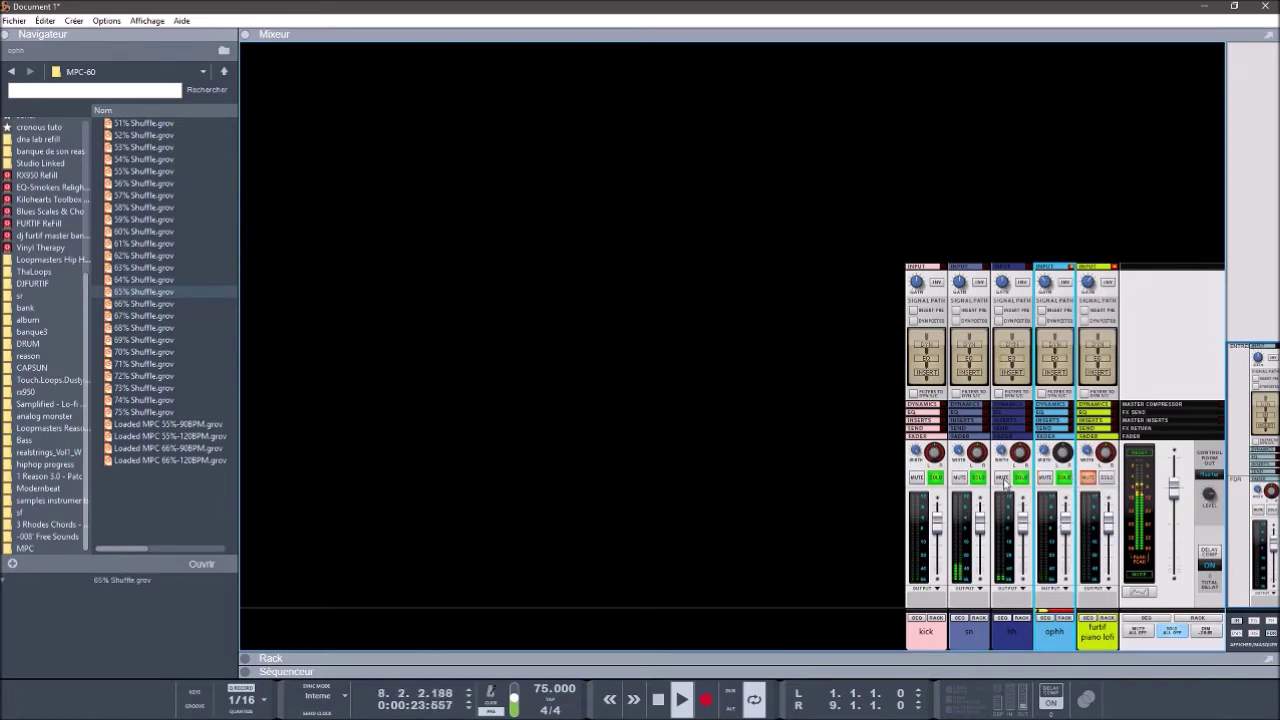
key("space")
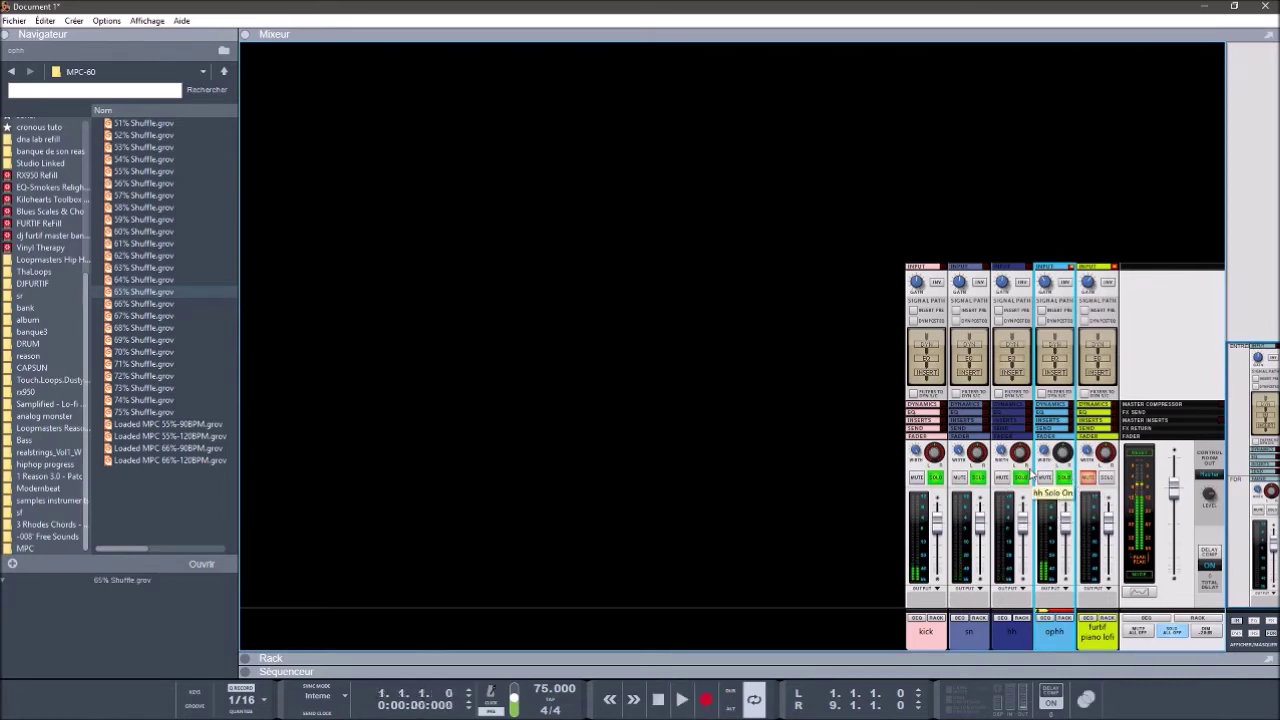
Step: Reduce the stereo width of the ophh, hh, sn and kick channels to 0 and play the drums briefly
left_click_drag(1044, 452, 1024, 294)
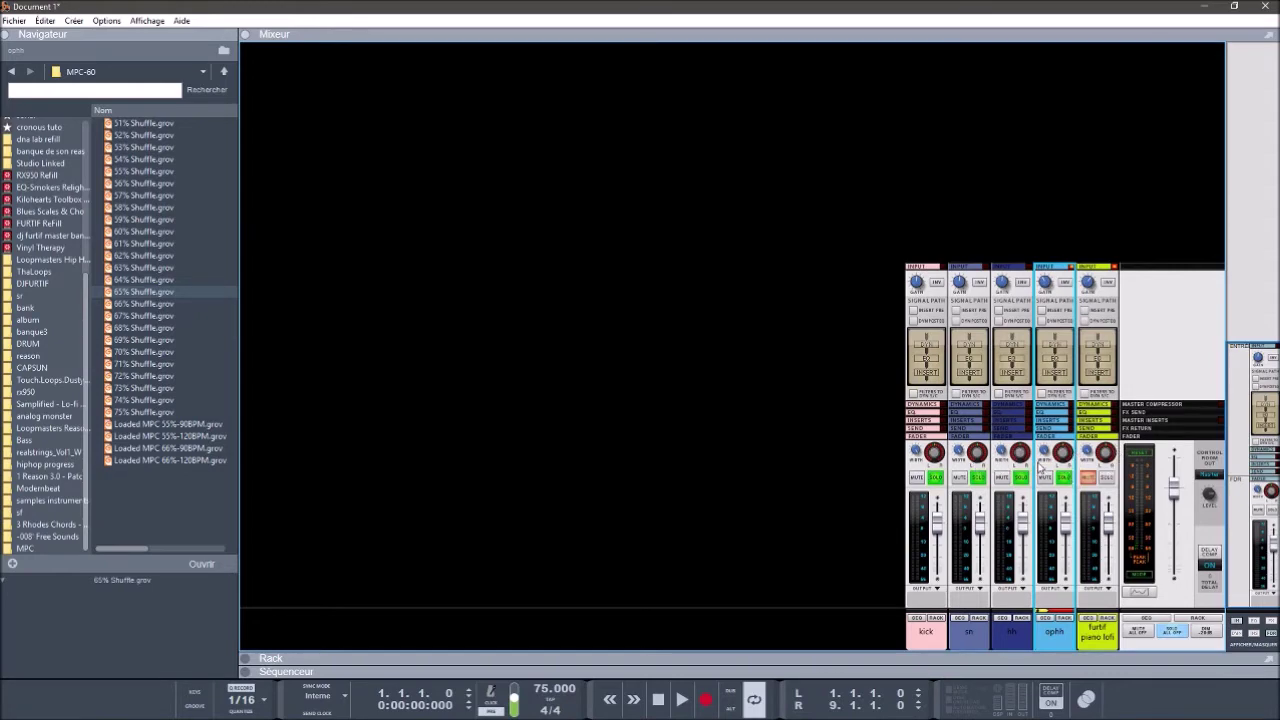
left_click_drag(1044, 452, 1040, 540)
left_click_drag(1001, 455, 1001, 493)
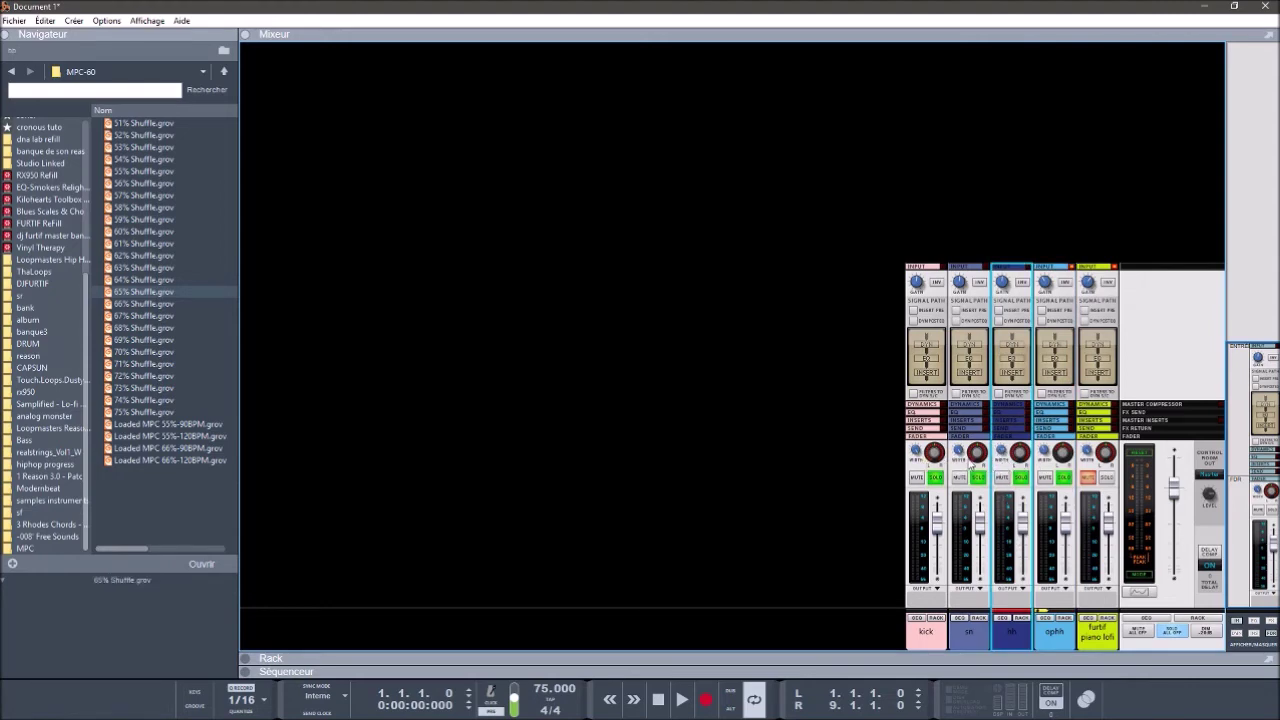
left_click(960, 455)
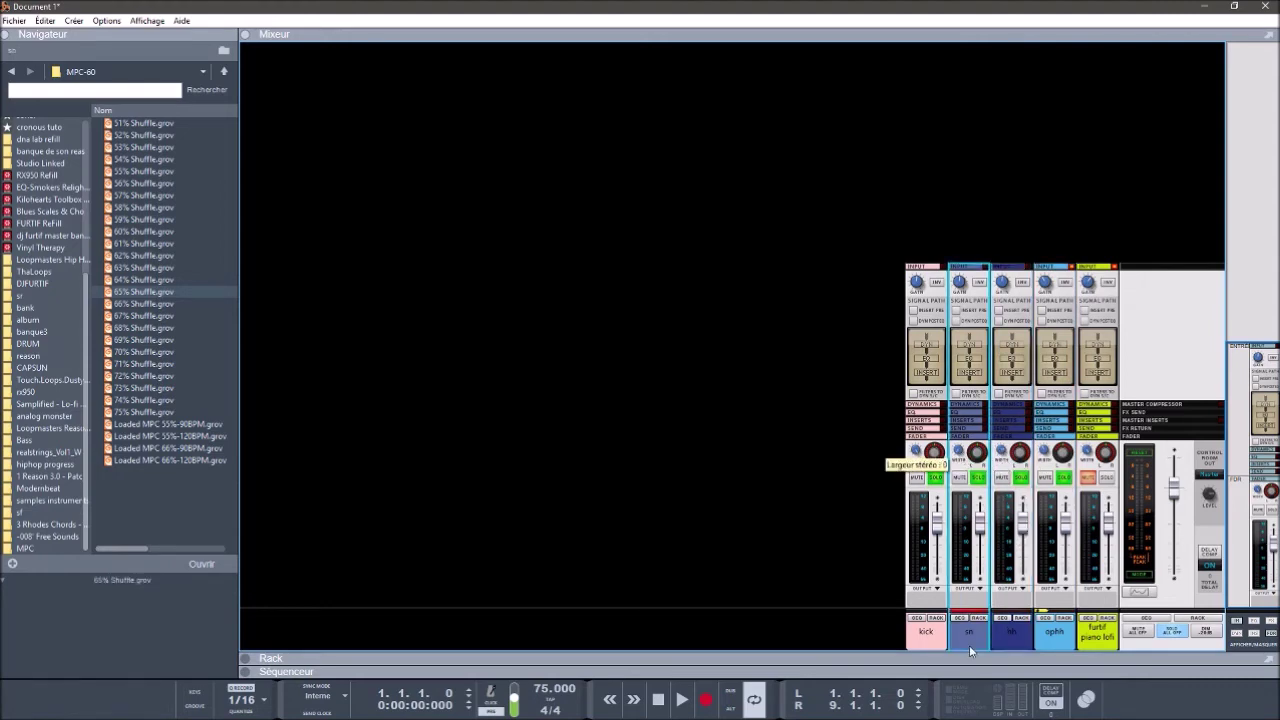
left_click(914, 452)
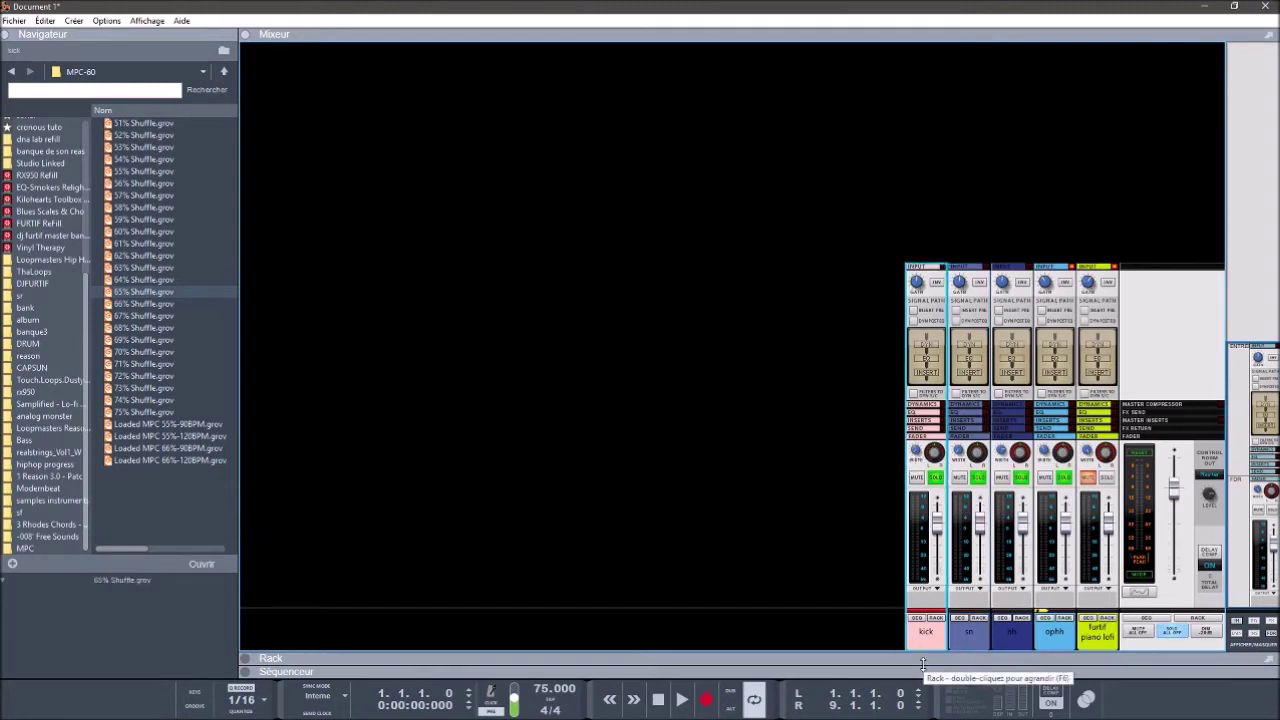
key("space")
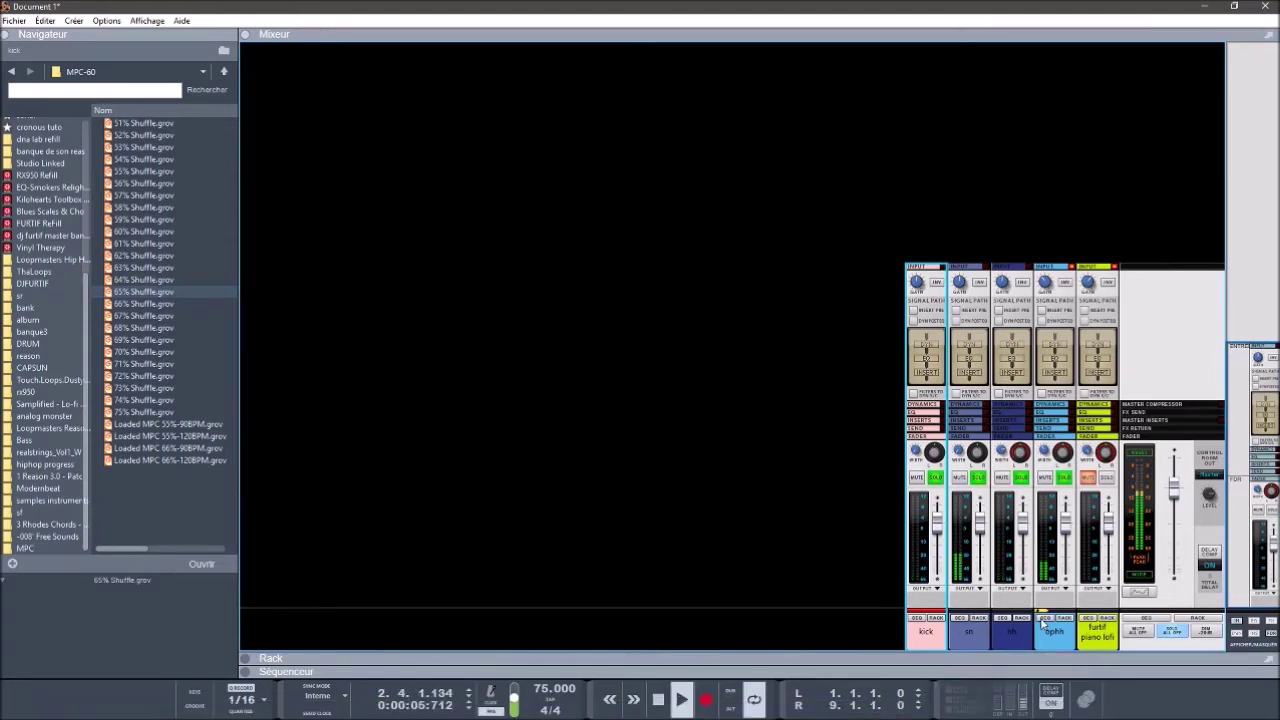
key("space")
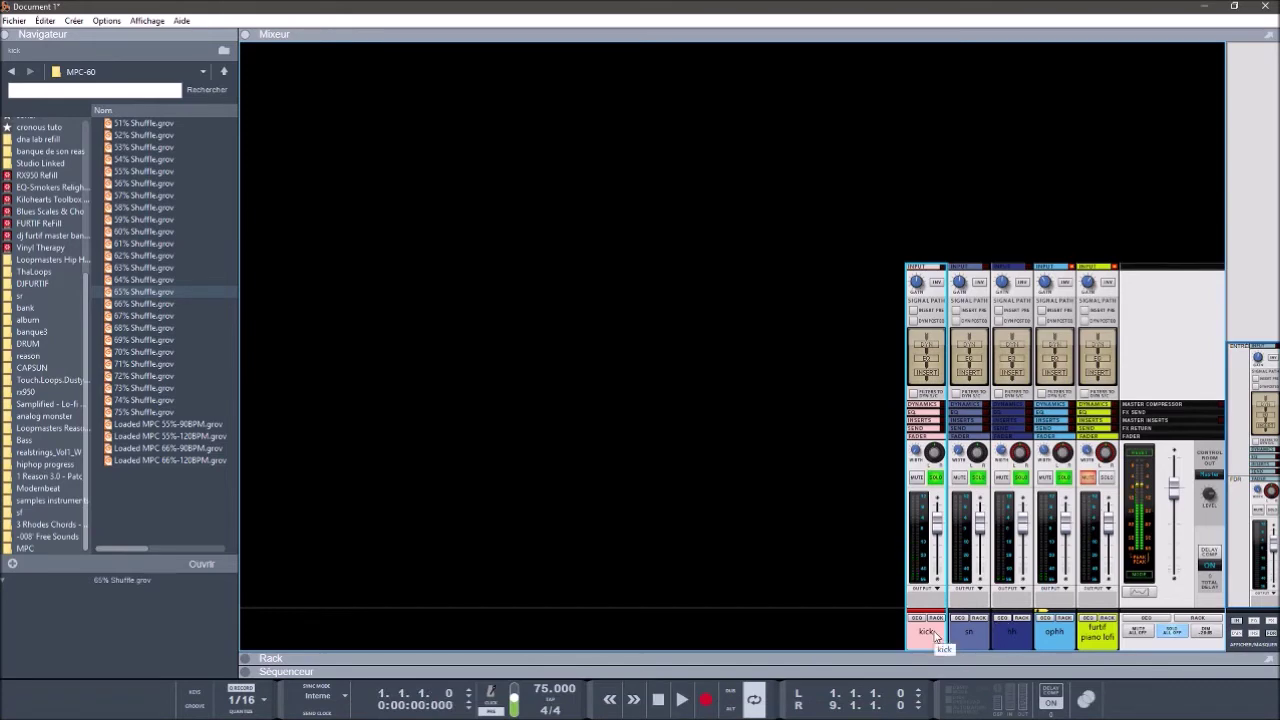
Step: Select the kick, sn, hh and ophh channels and route them to a new output bus
left_click(969, 632)
left_click(1011, 632, "shift")
left_click(1054, 632, "shift")
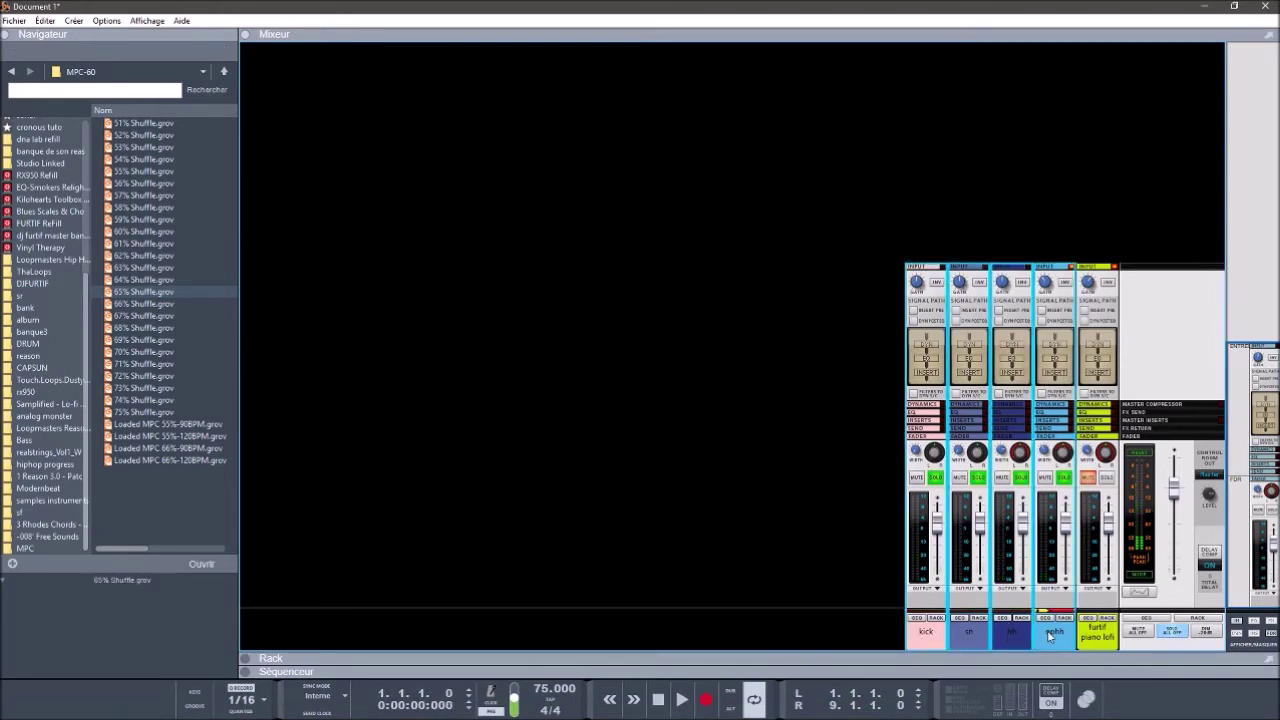
right_click(1066, 590)
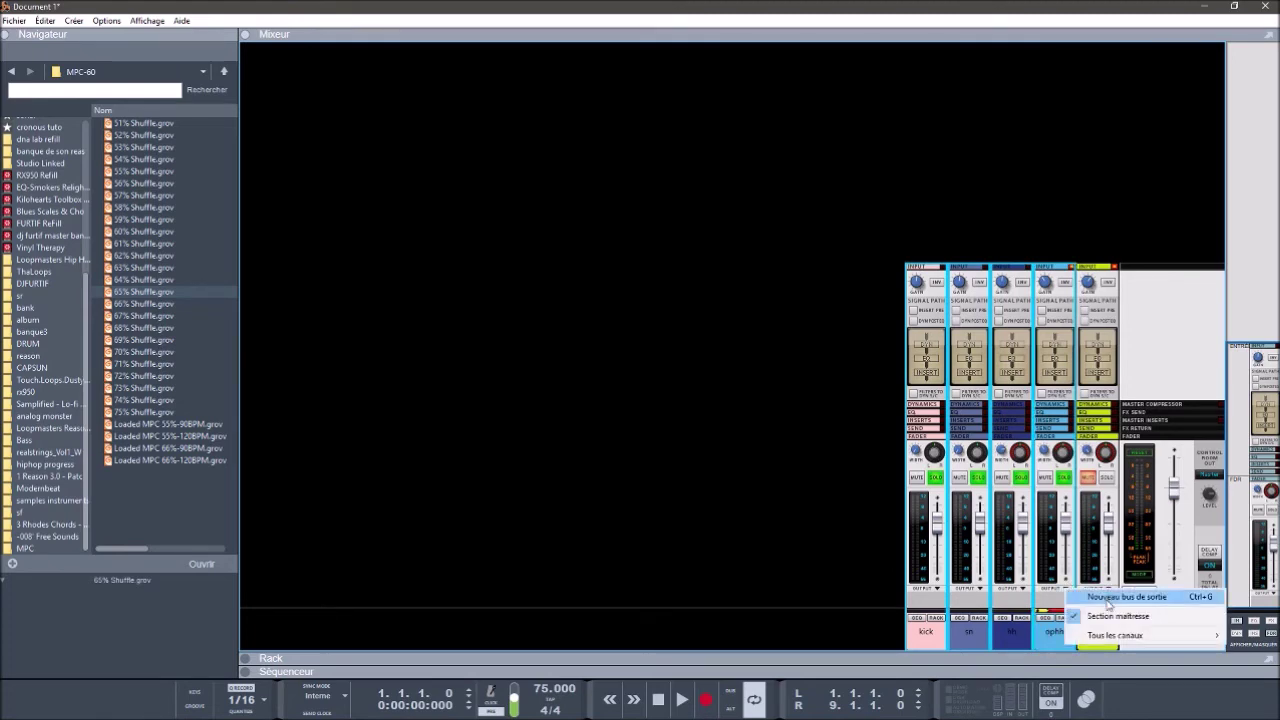
left_click(1108, 597)
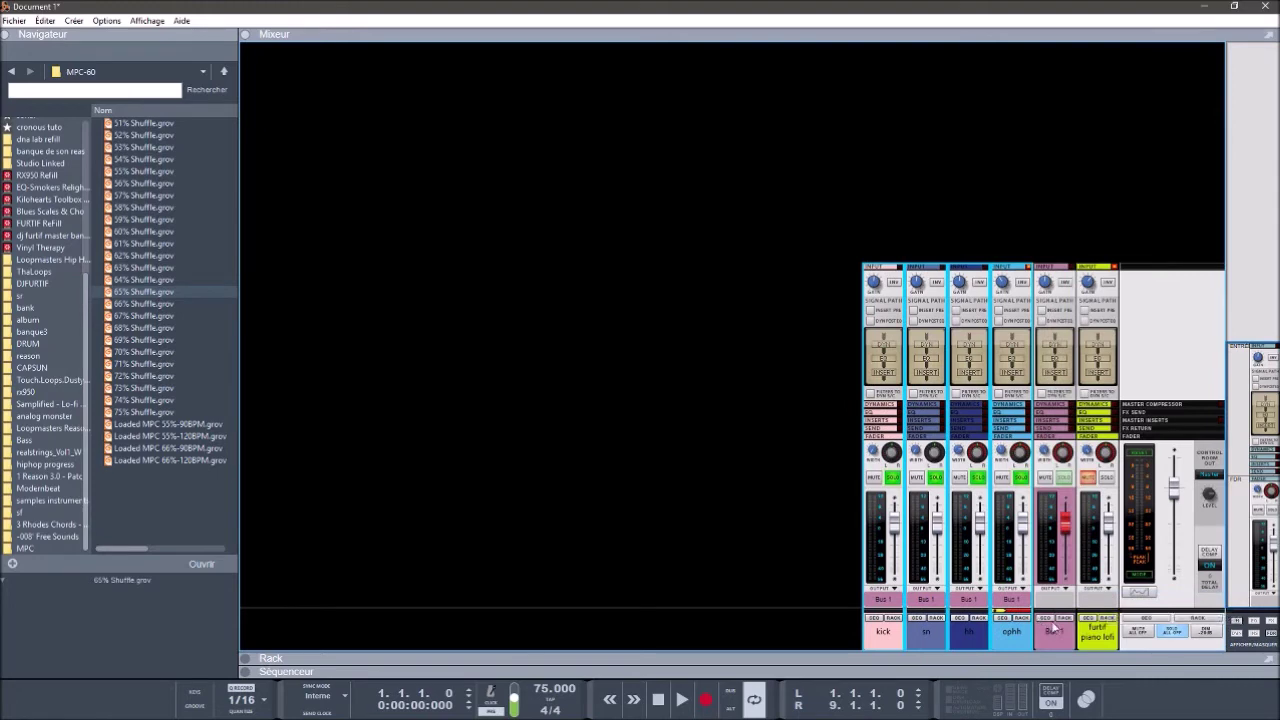
Step: Rename the new output bus as drum
double_click(1056, 632)
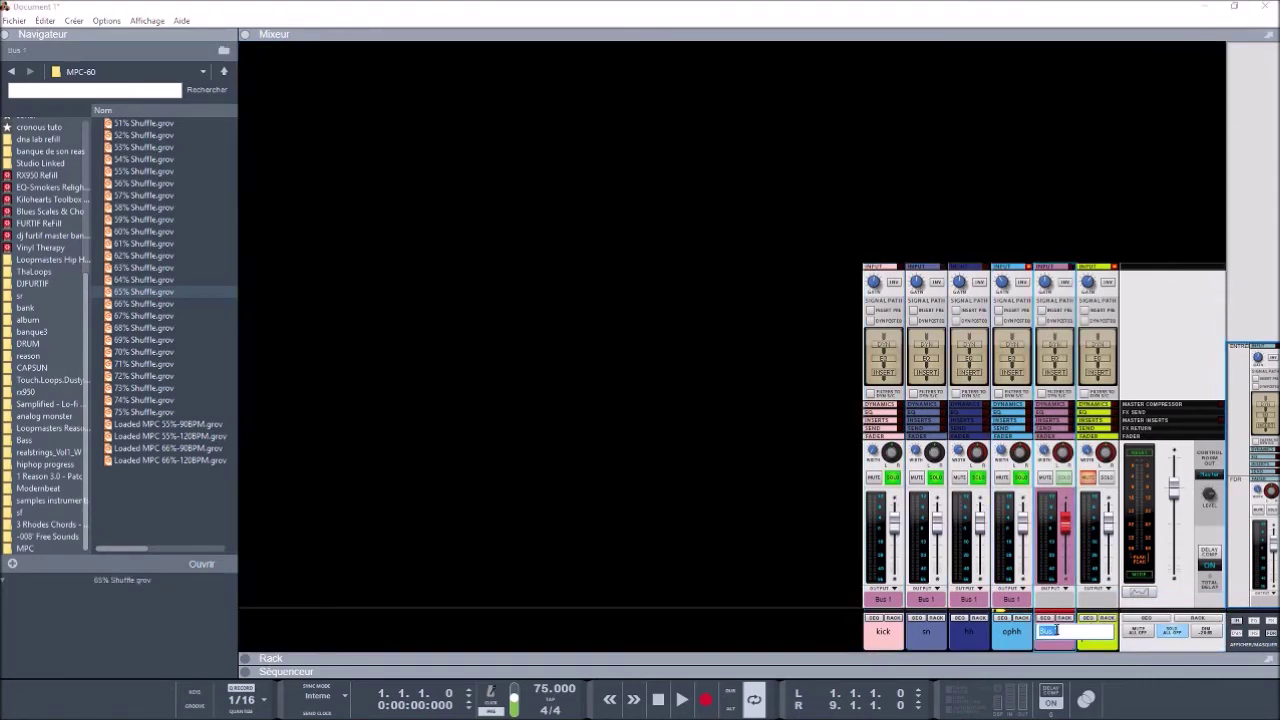
type("drum")
key("Return")
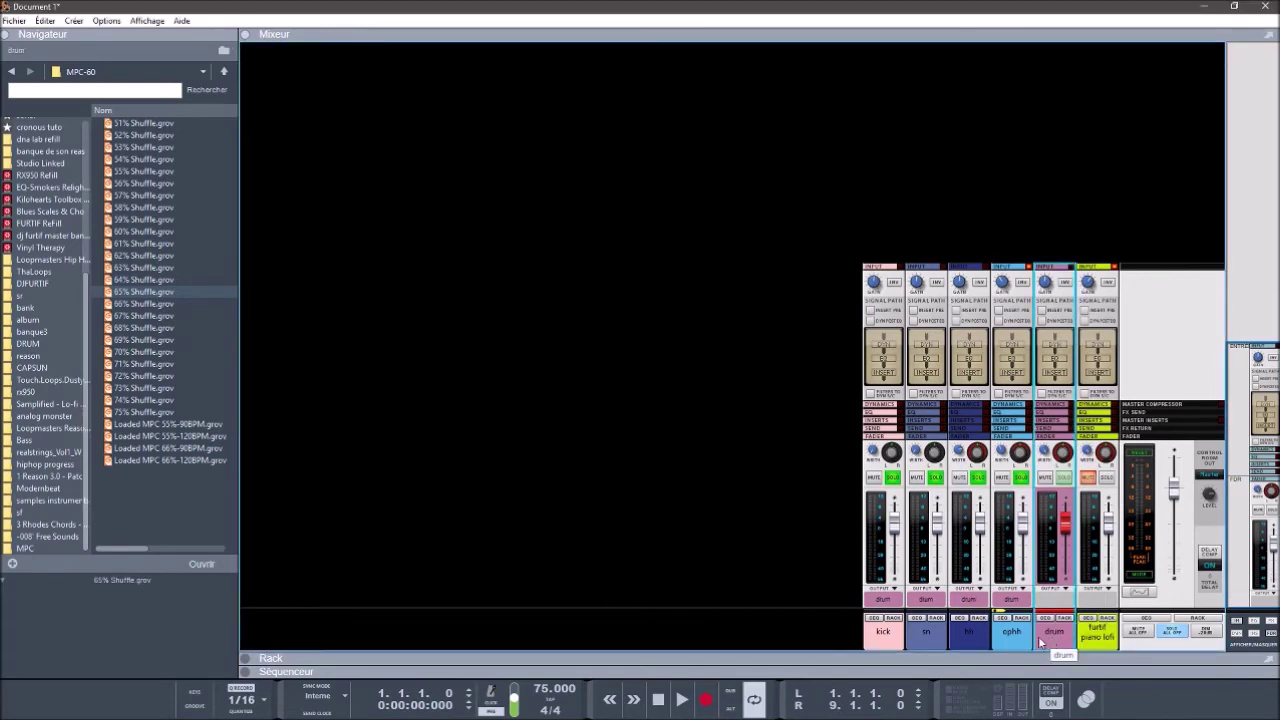
Step: Select the four drum channels together with the drum bus and set their channel color to Gris foncé
left_click(1011, 638)
left_click(968, 637, "shift")
left_click(925, 641, "shift")
left_click(883, 646, "shift")
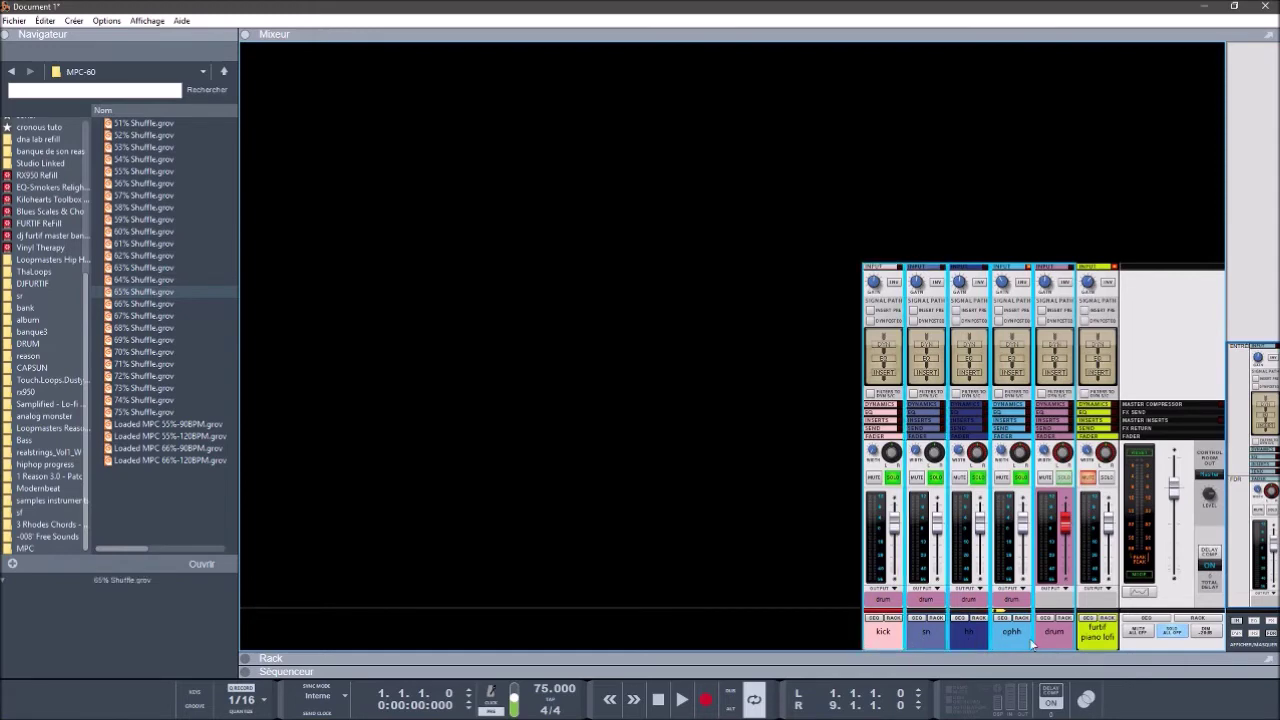
right_click(1058, 643)
mouse_move(1104, 628)
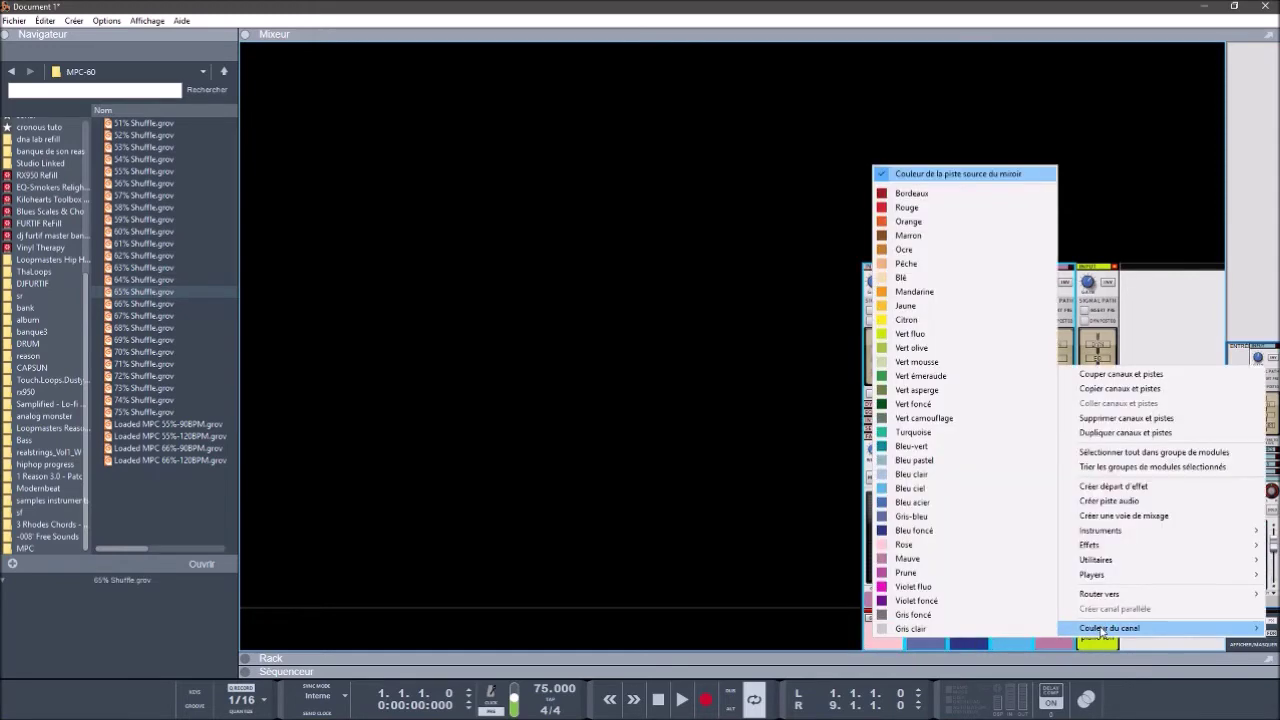
left_click(928, 616)
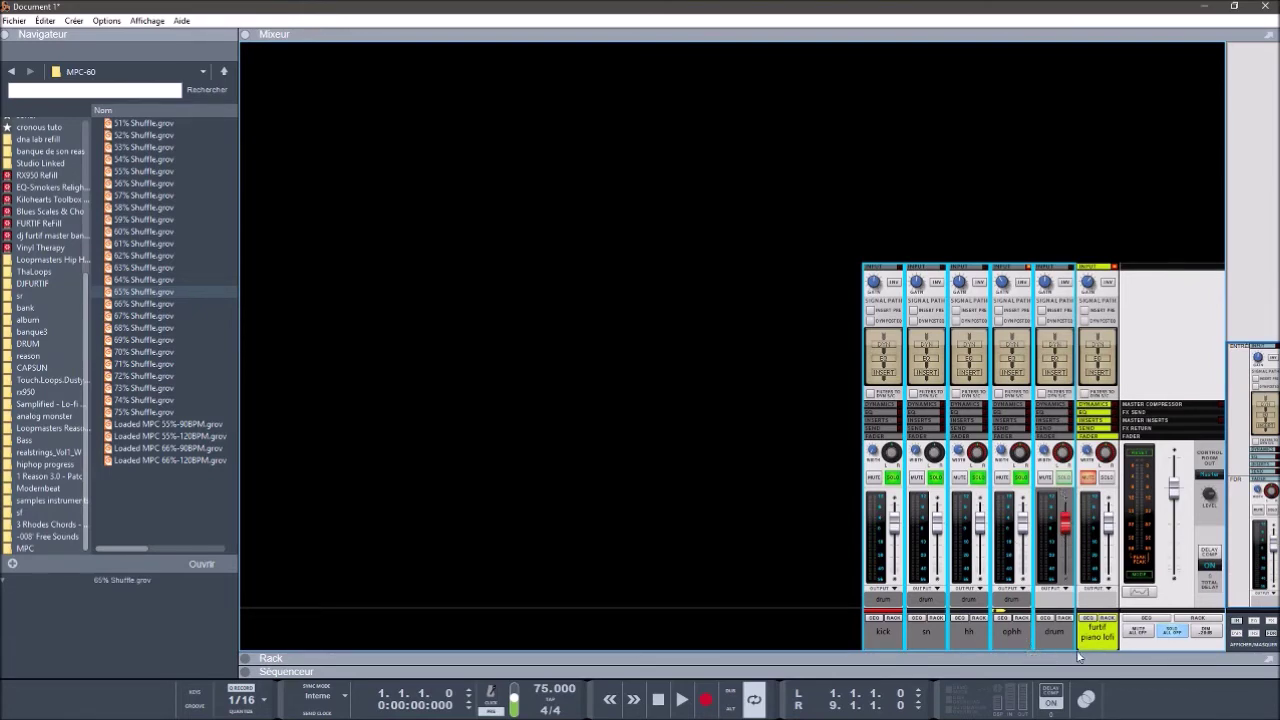
Step: Turn off solo on all channels and play the full mix briefly
left_click(1180, 638)
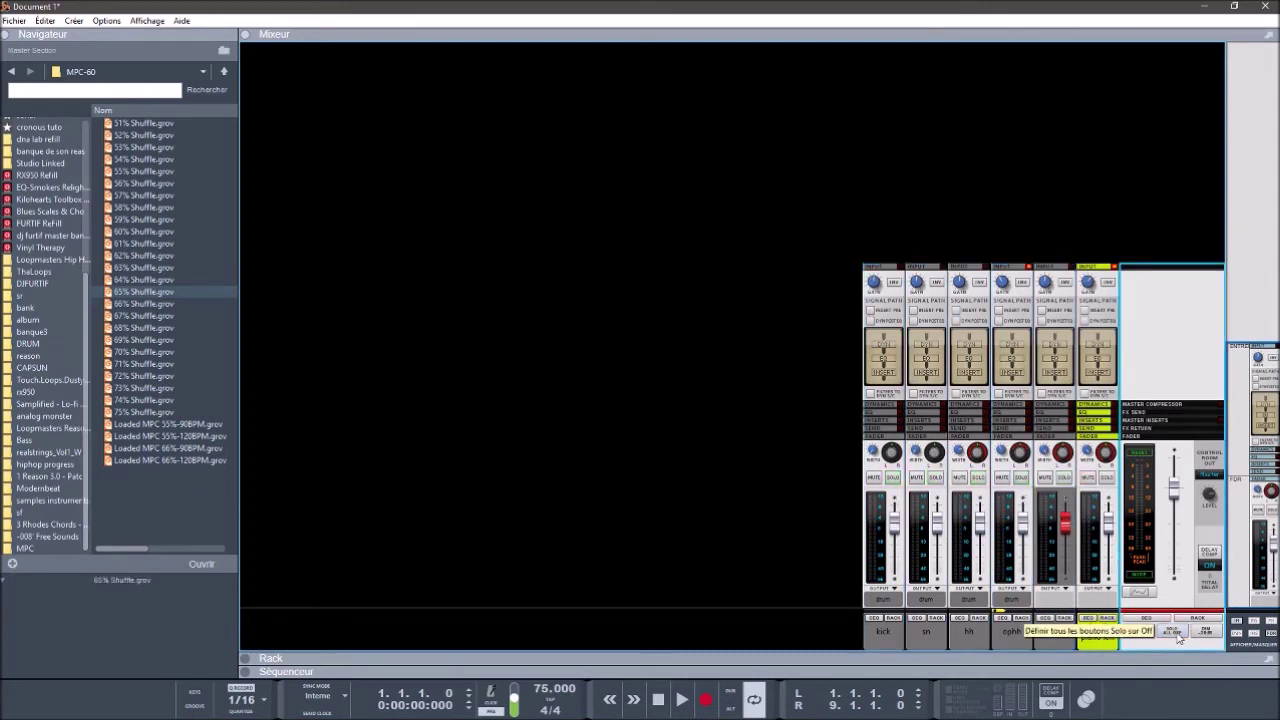
key("space")
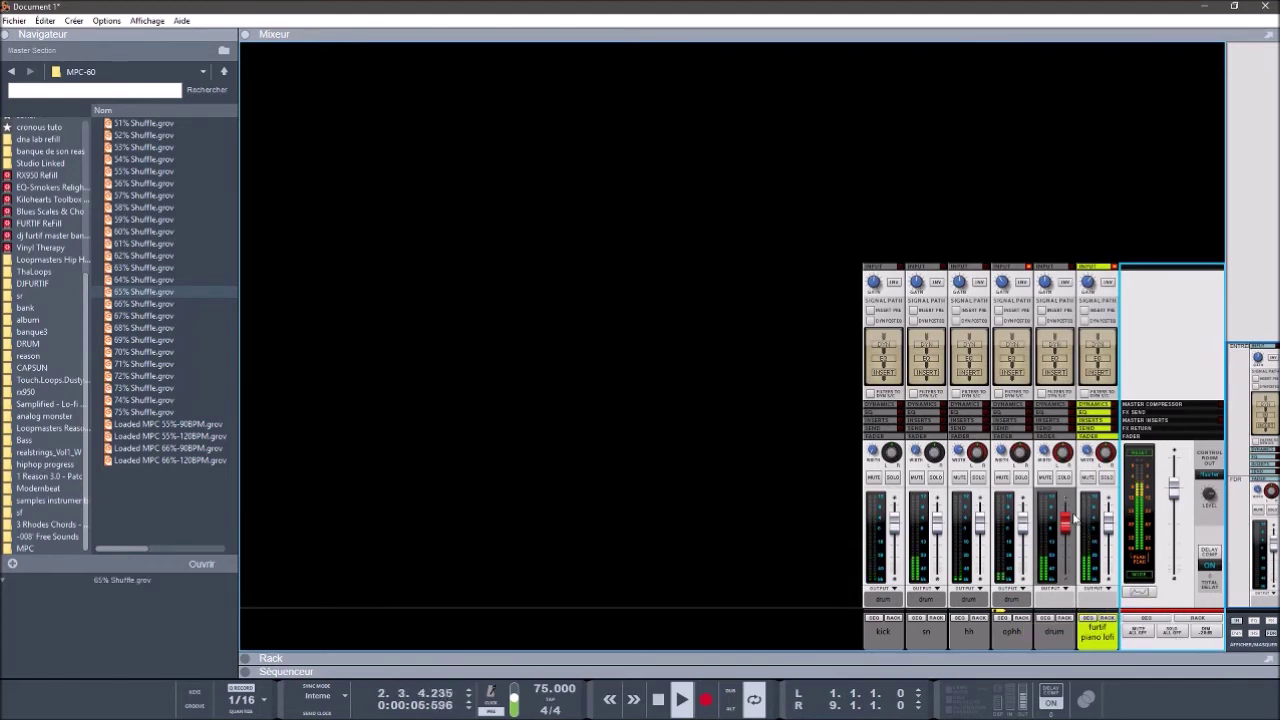
key("space")
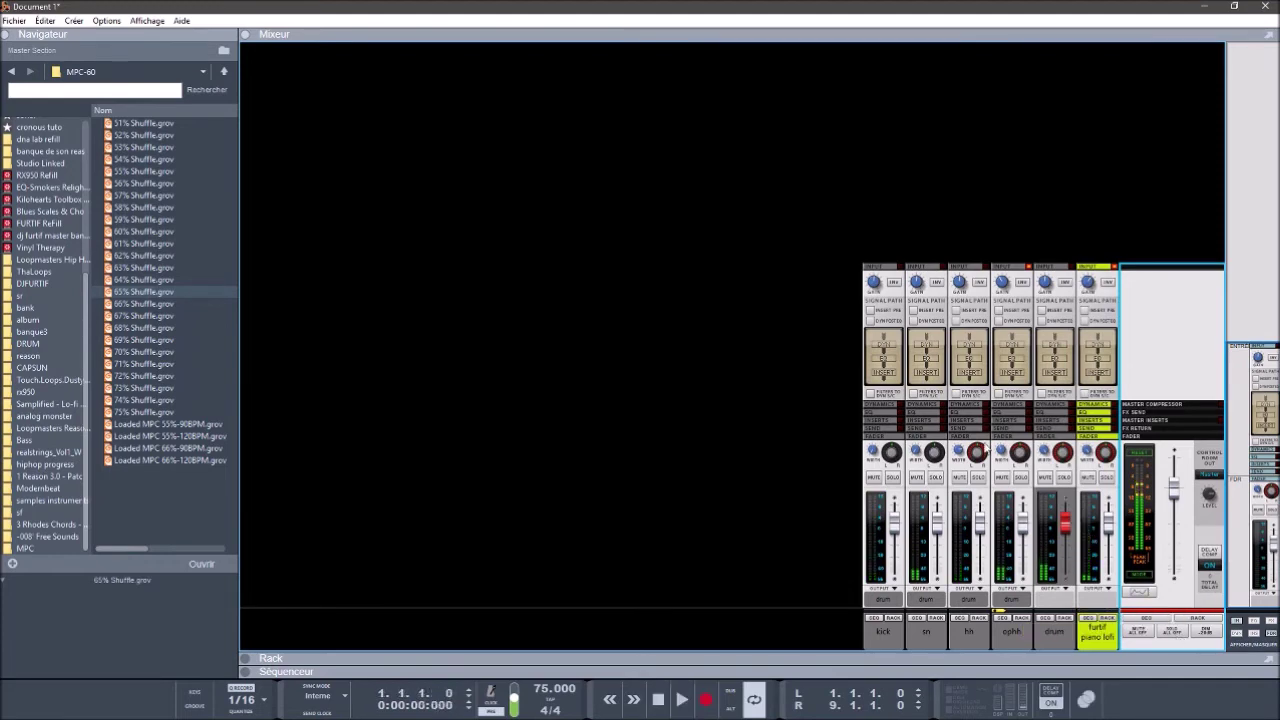
Step: Solo the kick, sn, hh and ophh channels one by one, and unsolo each of them again
left_click(892, 480)
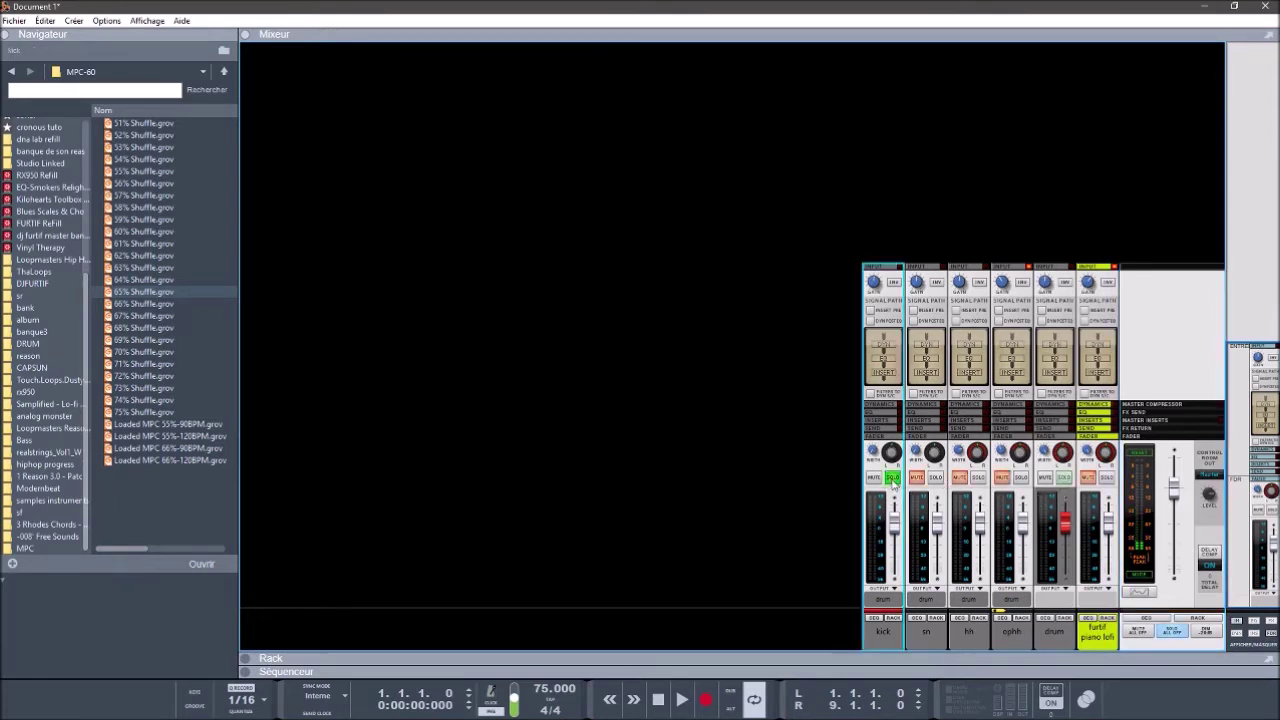
left_click(935, 477)
left_click(978, 477)
left_click(1021, 478)
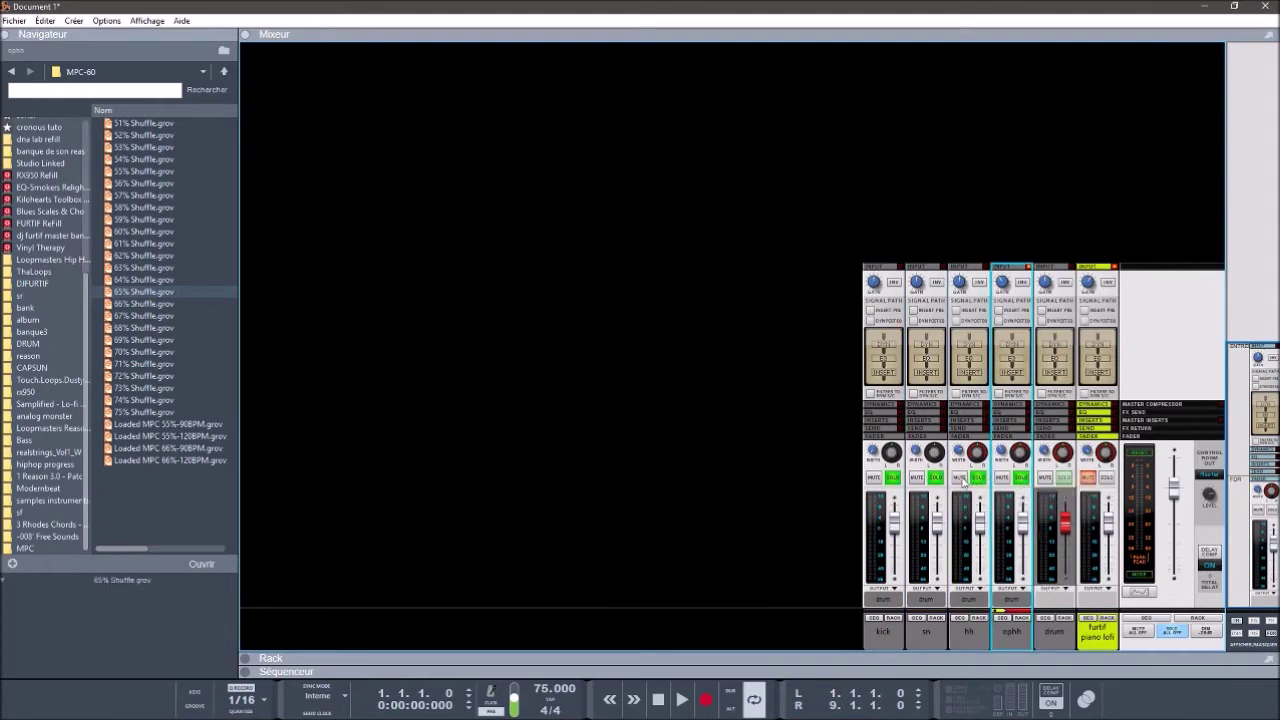
left_click(1022, 480)
left_click(978, 480)
left_click(935, 478)
left_click(892, 479)
Step: Select the four drum channels plus the drum bus, and switch solo on and off for the whole selection
left_click(926, 634, "shift")
left_click(973, 634, "shift")
left_click(1002, 634, "shift")
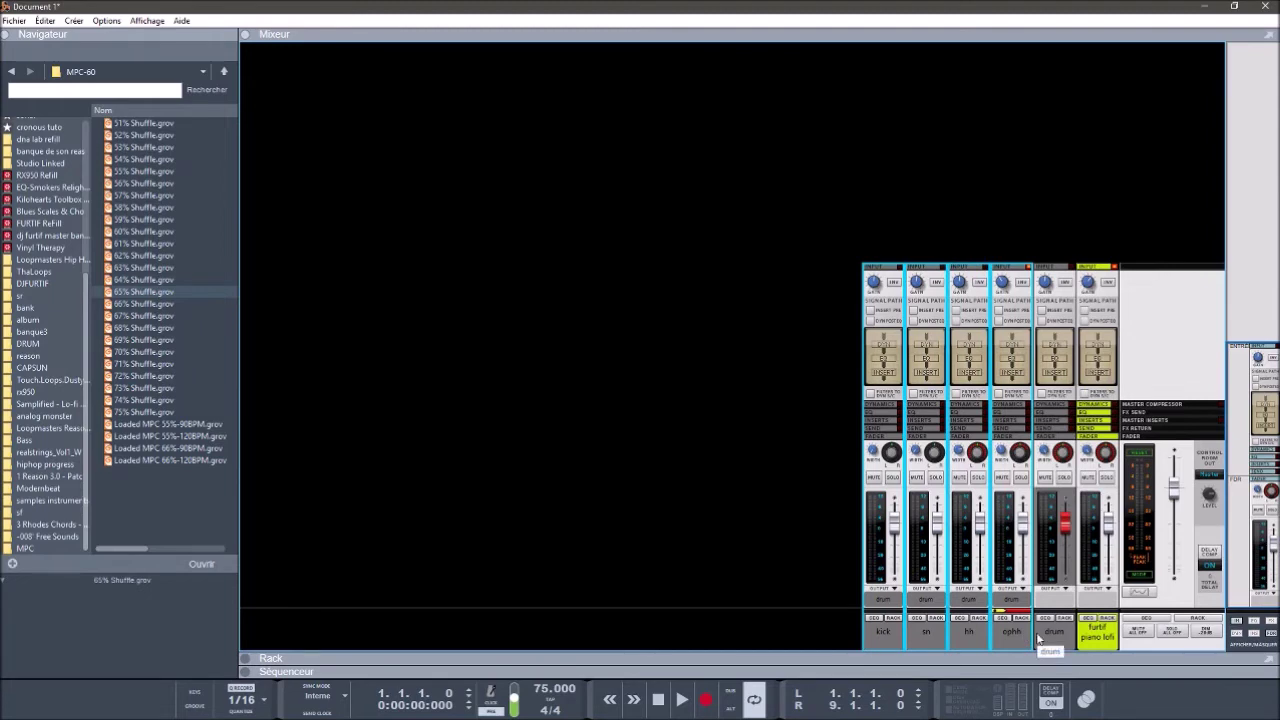
left_click(1039, 639, "shift")
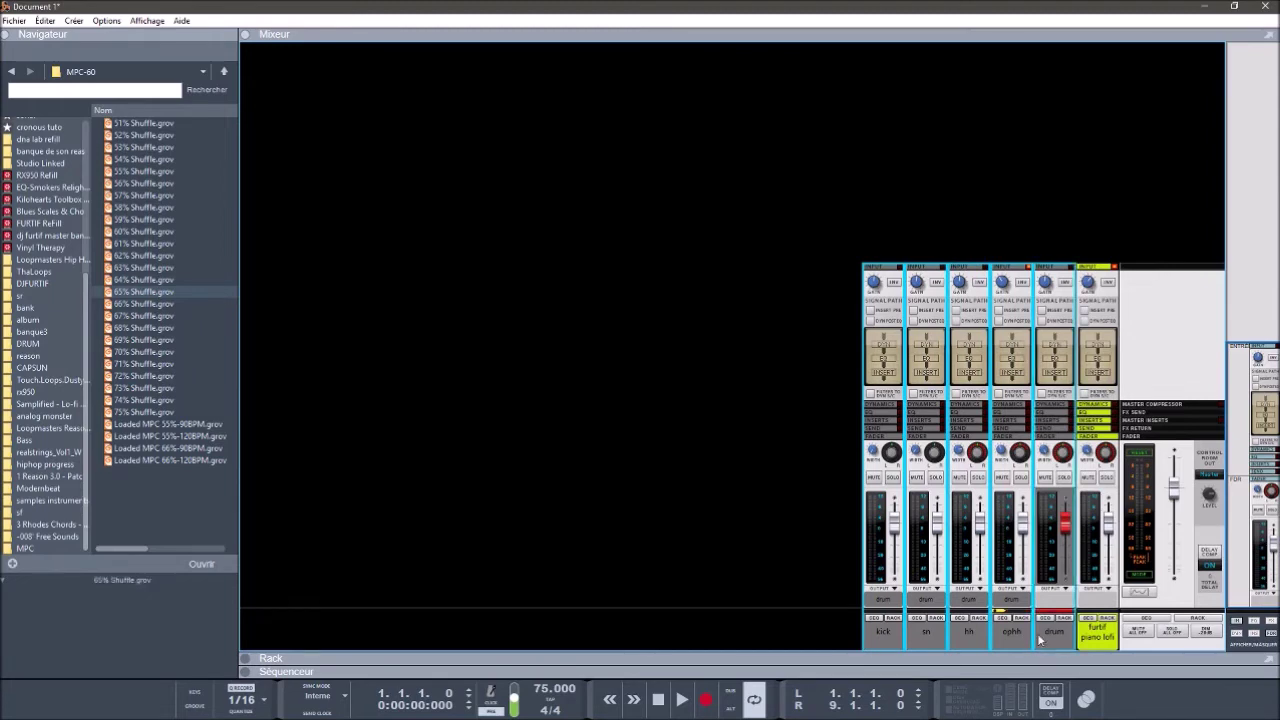
left_click(1063, 478)
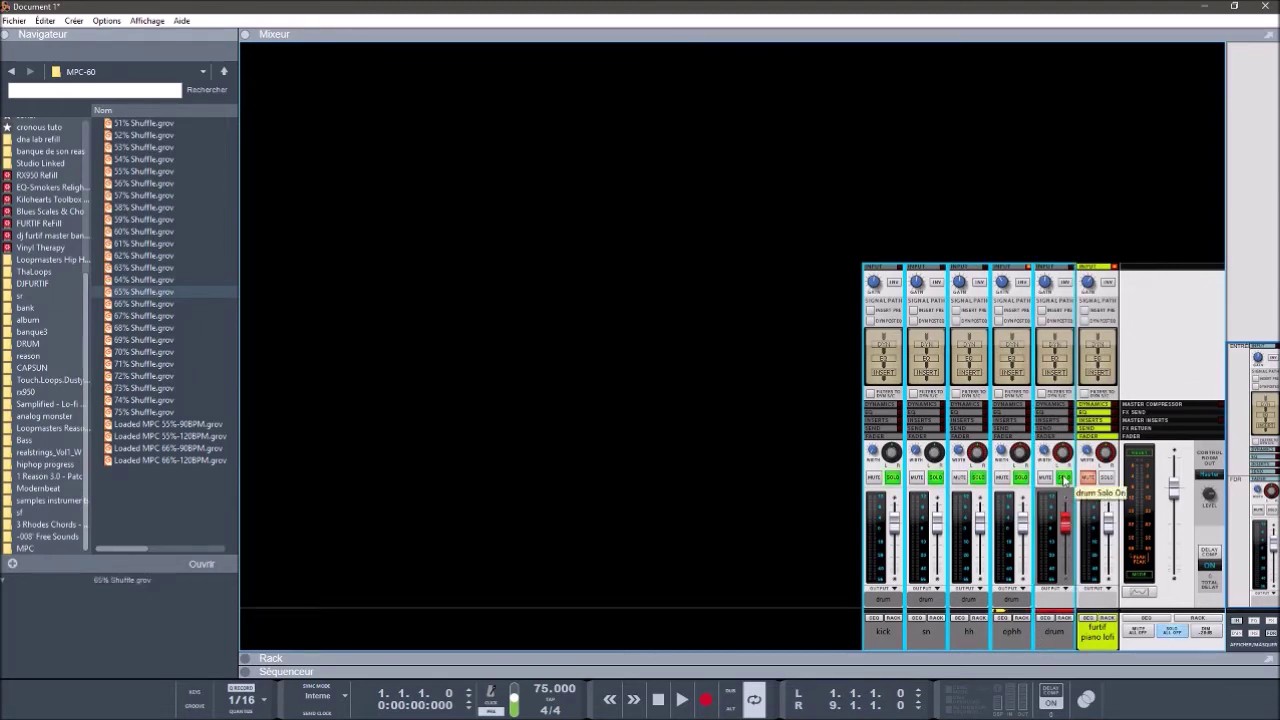
left_click(1063, 478)
Step: Mute the five selected drum channels together, lower their linked faders to -3.82 dB, and raise them slightly again
left_click(1045, 478)
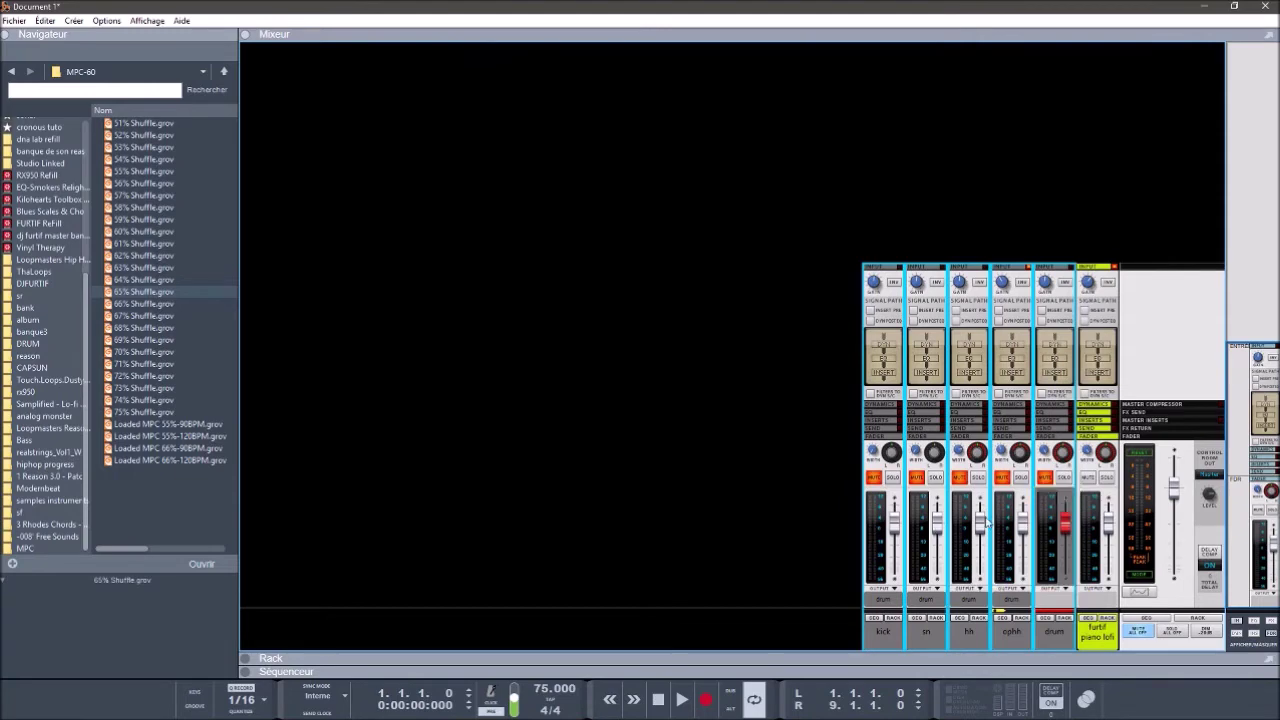
left_click_drag(1022, 528, 1022, 533)
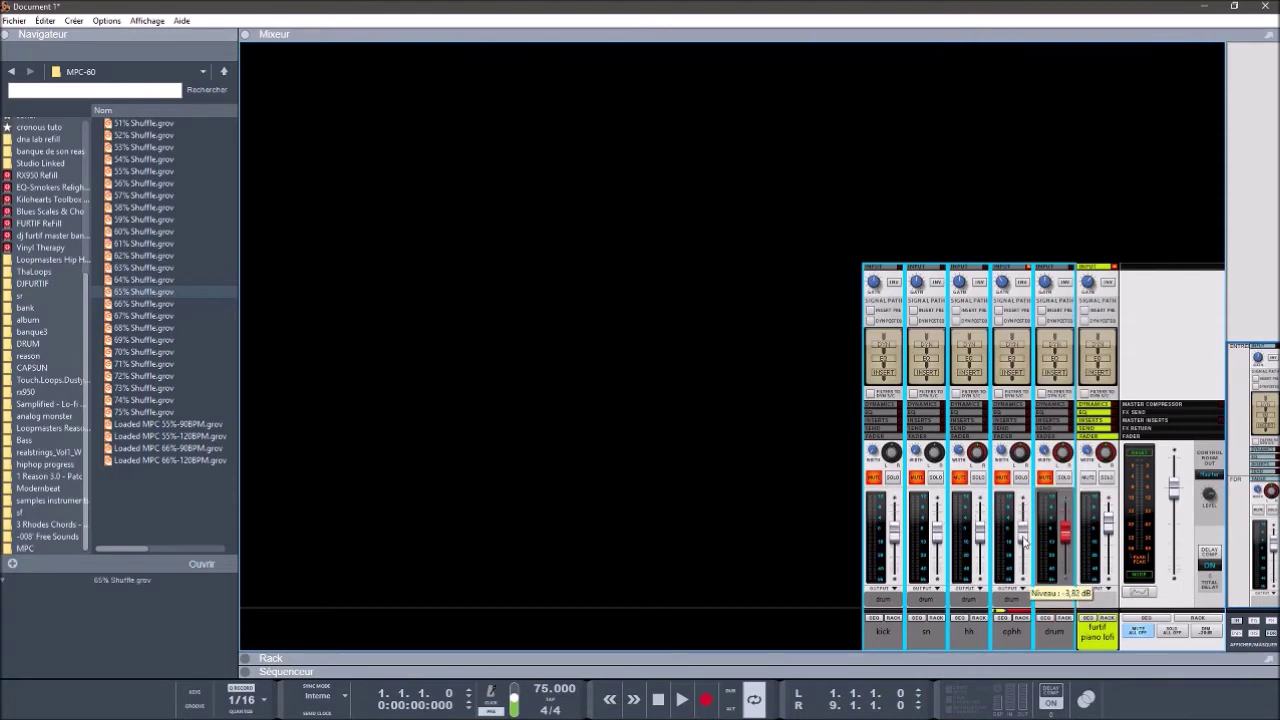
left_click_drag(1022, 533, 1020, 529)
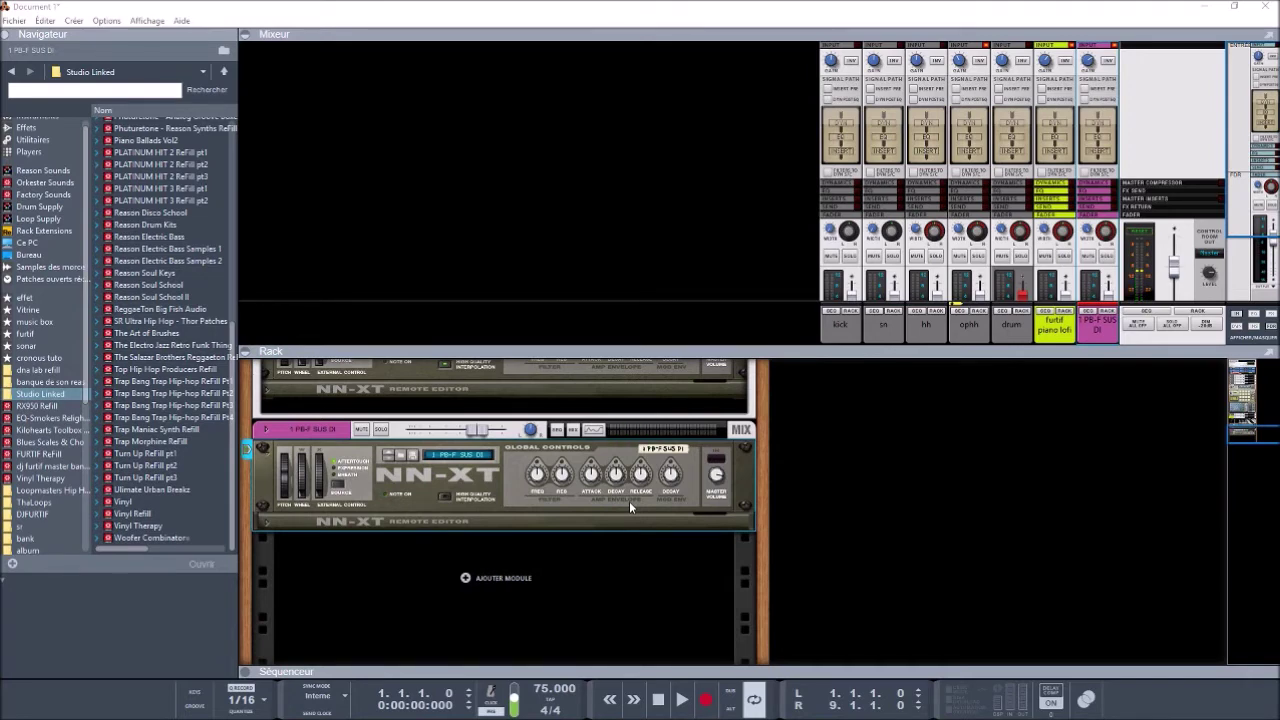
Step: Display the sequencer beneath the mixer and rack
left_click(250, 671)
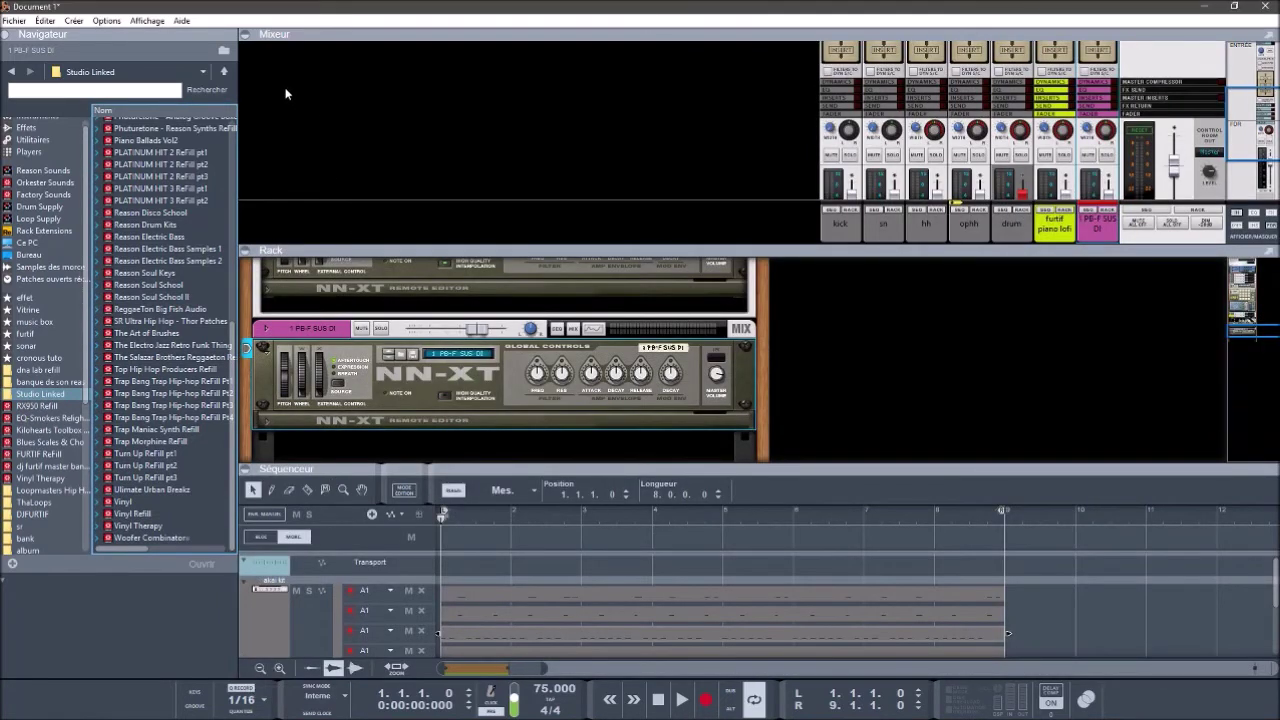
Step: Fold the mixer away and record a bass part on the 1 PB-F SUS DI track across the eight-bar loop
left_click(250, 36)
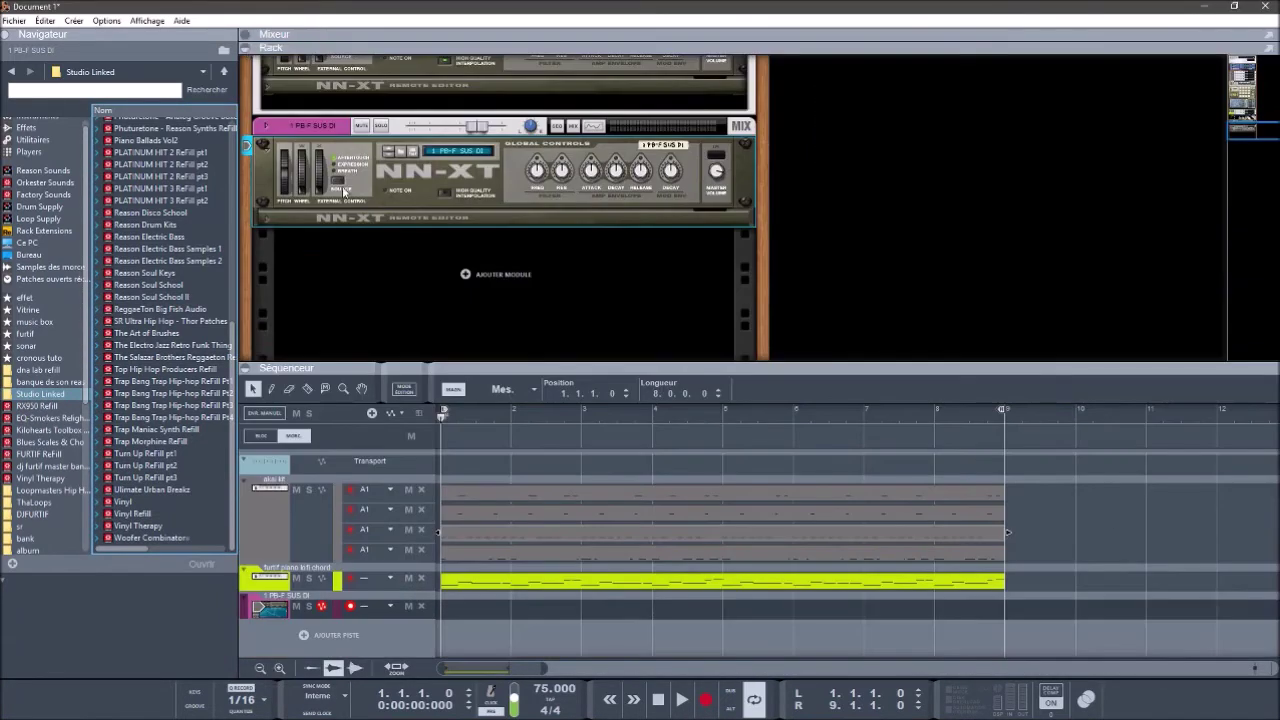
left_click(348, 353)
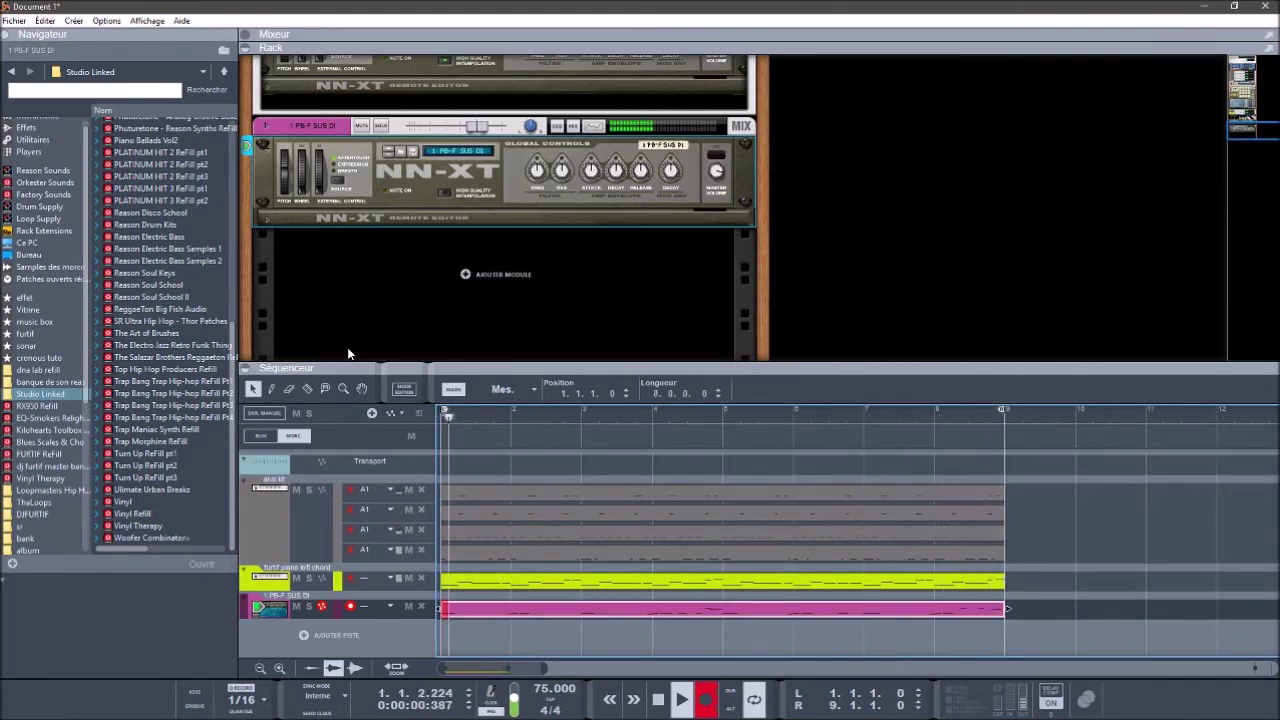
left_click(706, 706)
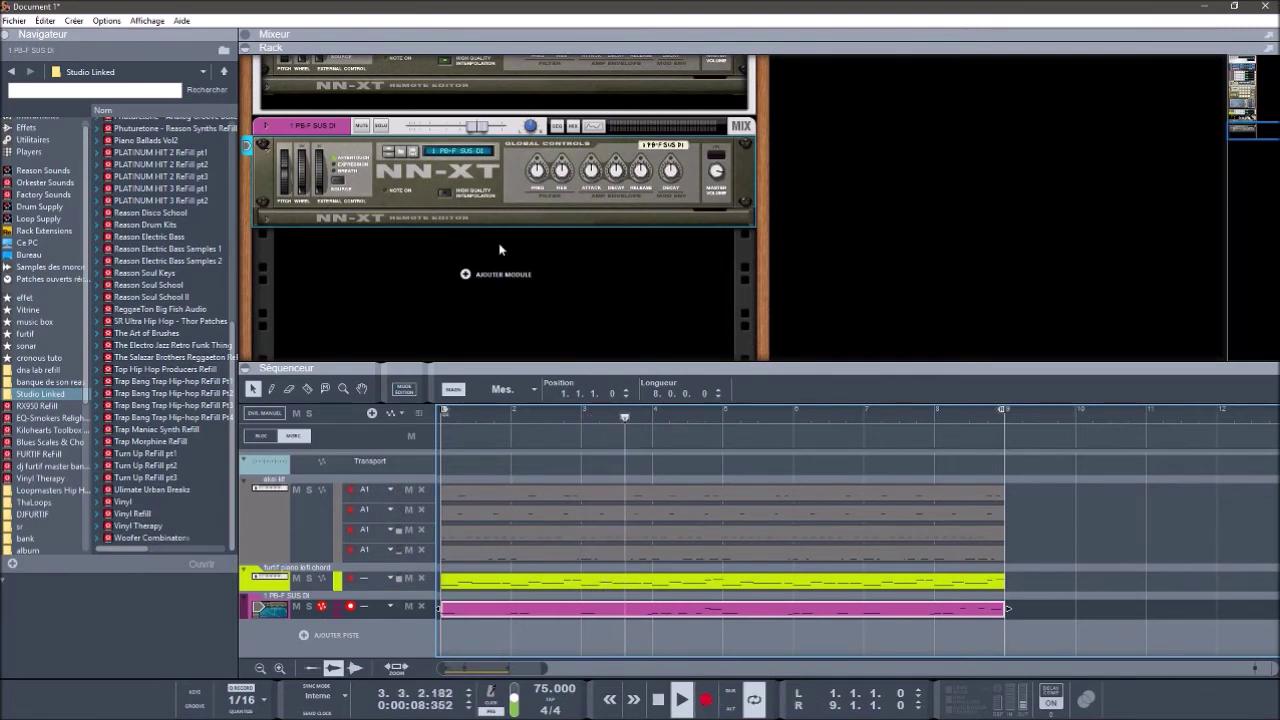
Step: Unfold the 1 PB-F SUS DI mix channel with its insert FX area, and play the loop again from its start
left_click(266, 127)
left_click(285, 153)
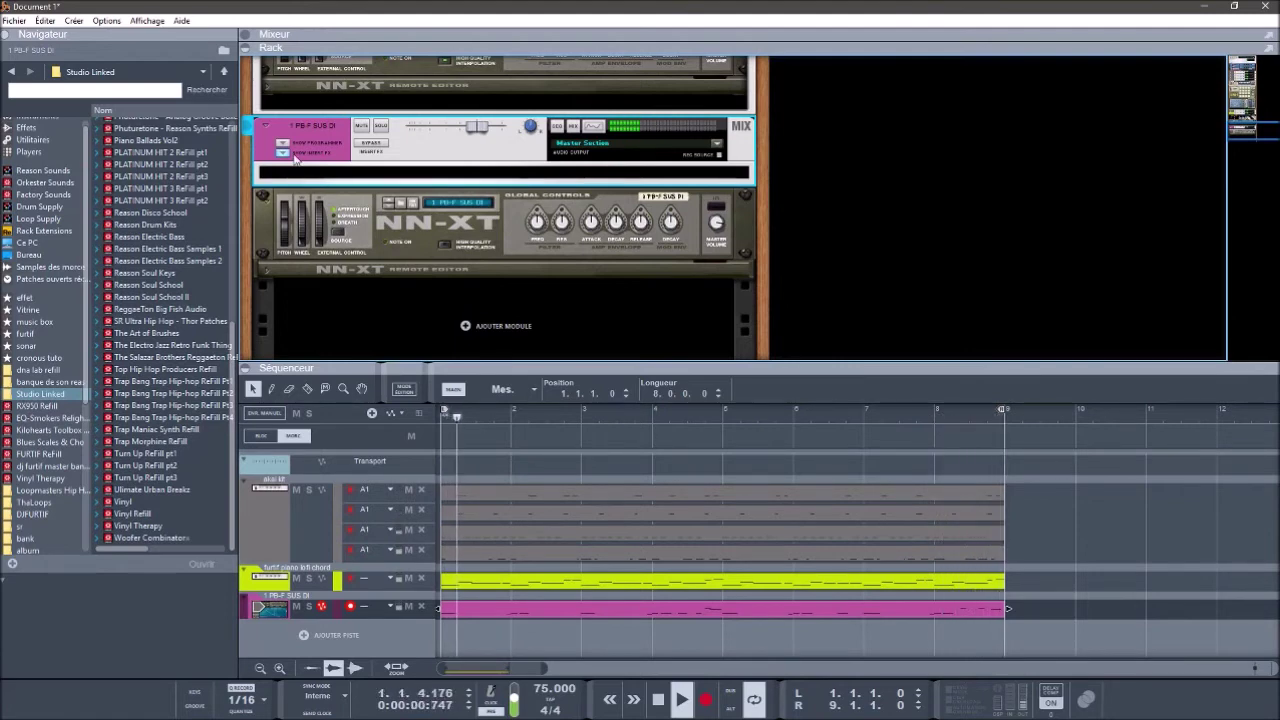
key("space")
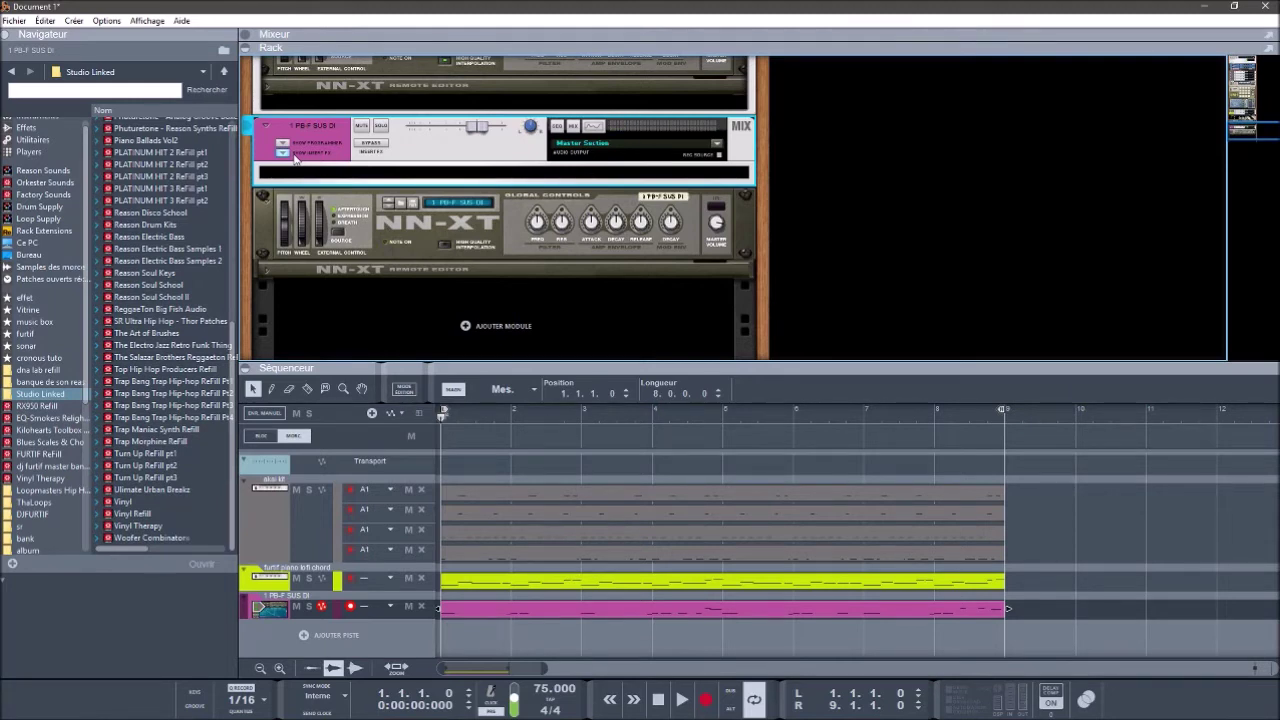
key("space")
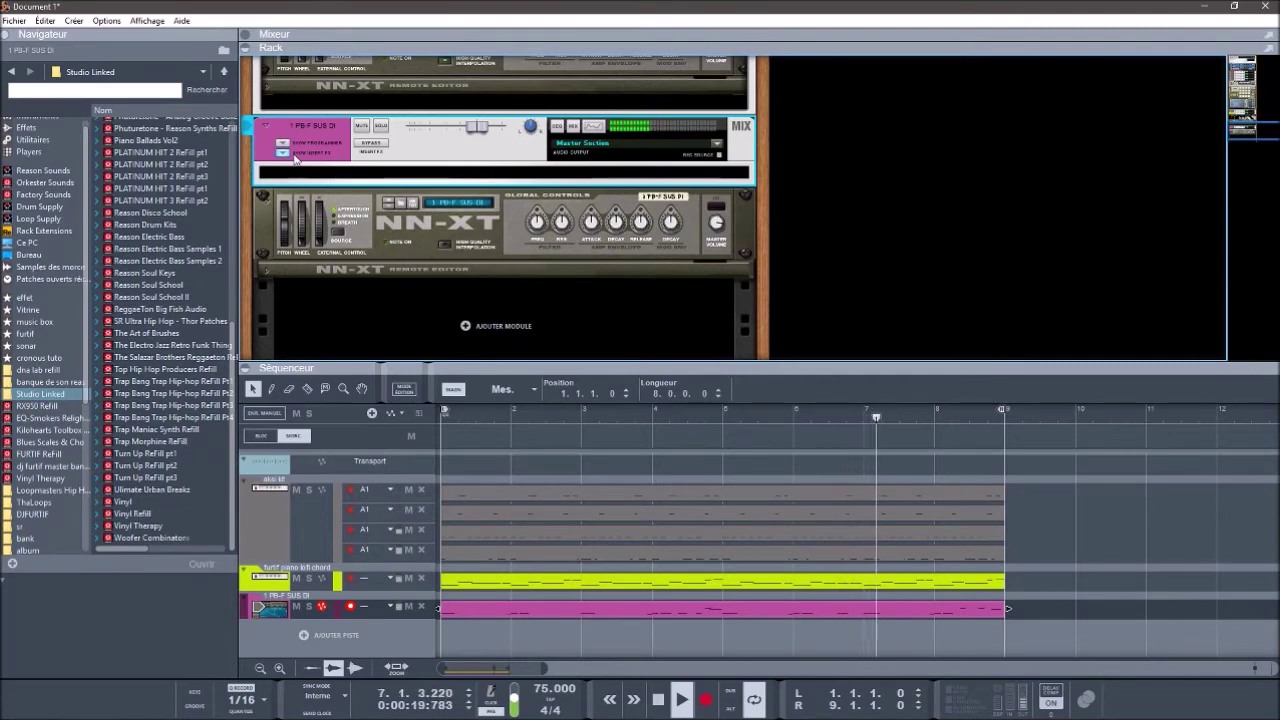
key("space")
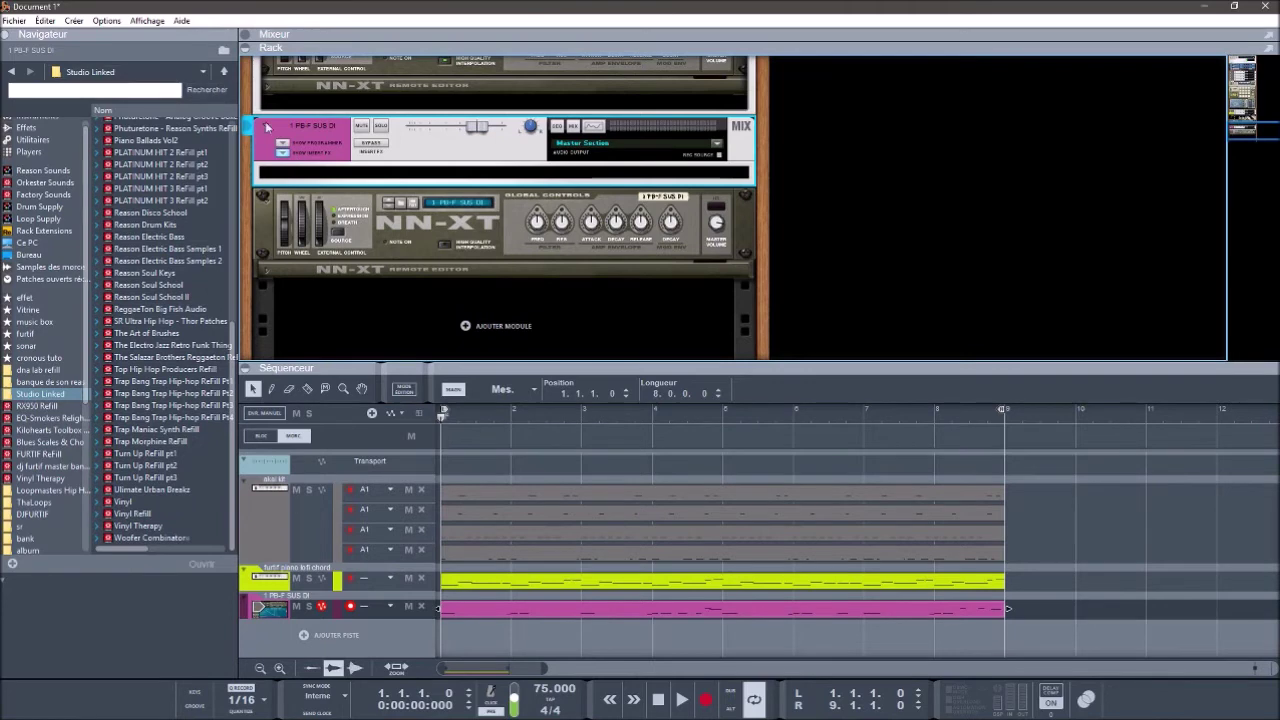
Step: Add a second note lane to the 1 PB-F SUS DI track and record an additional bass part on it
left_click(372, 412)
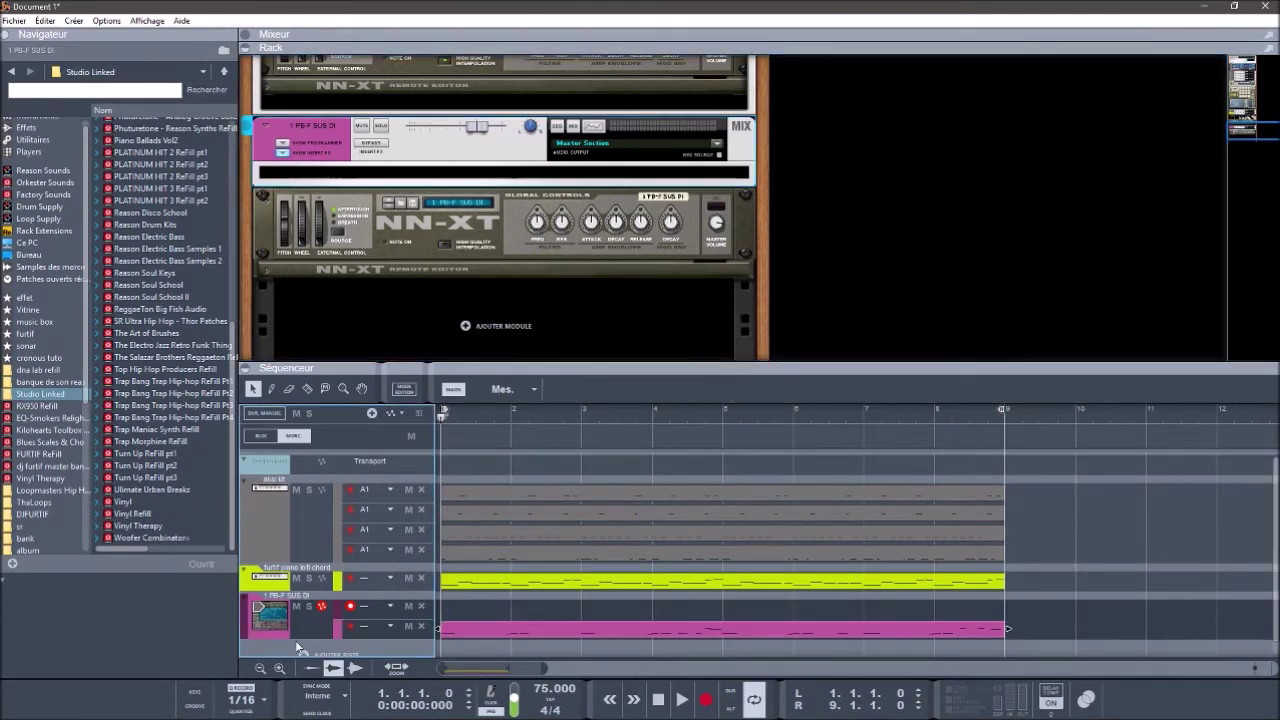
key("ctrl+Return")
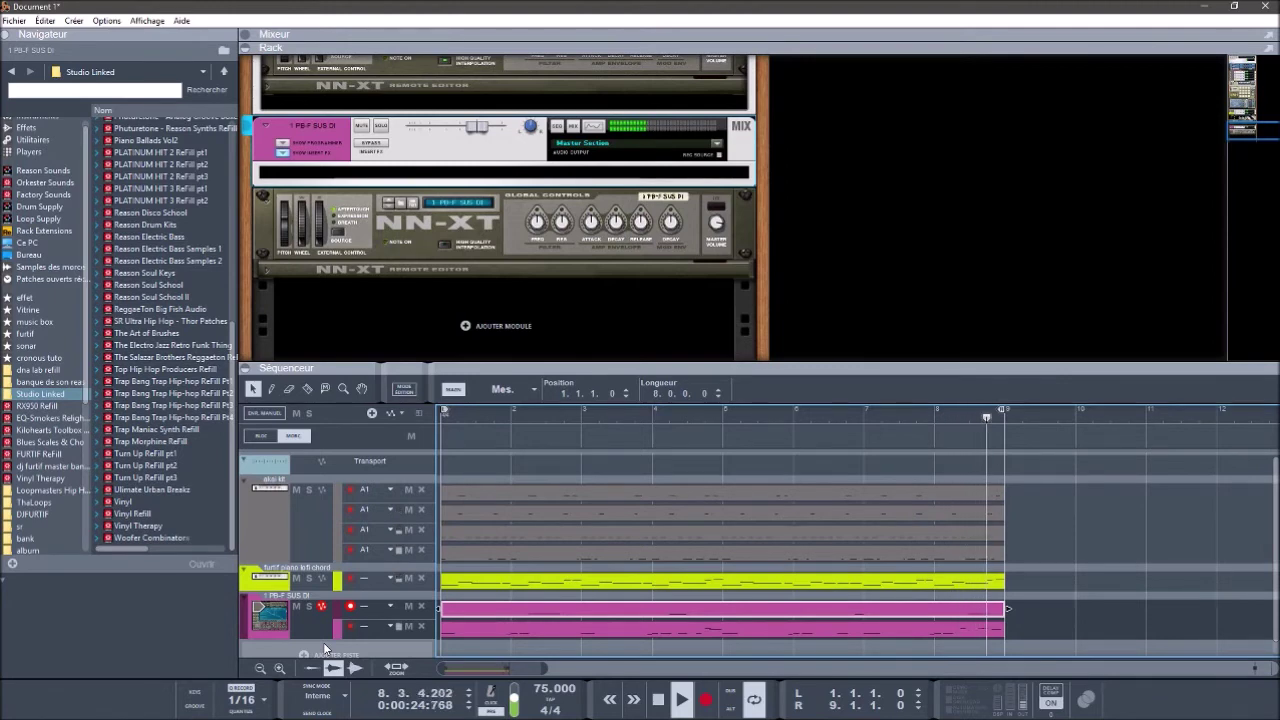
key("space")
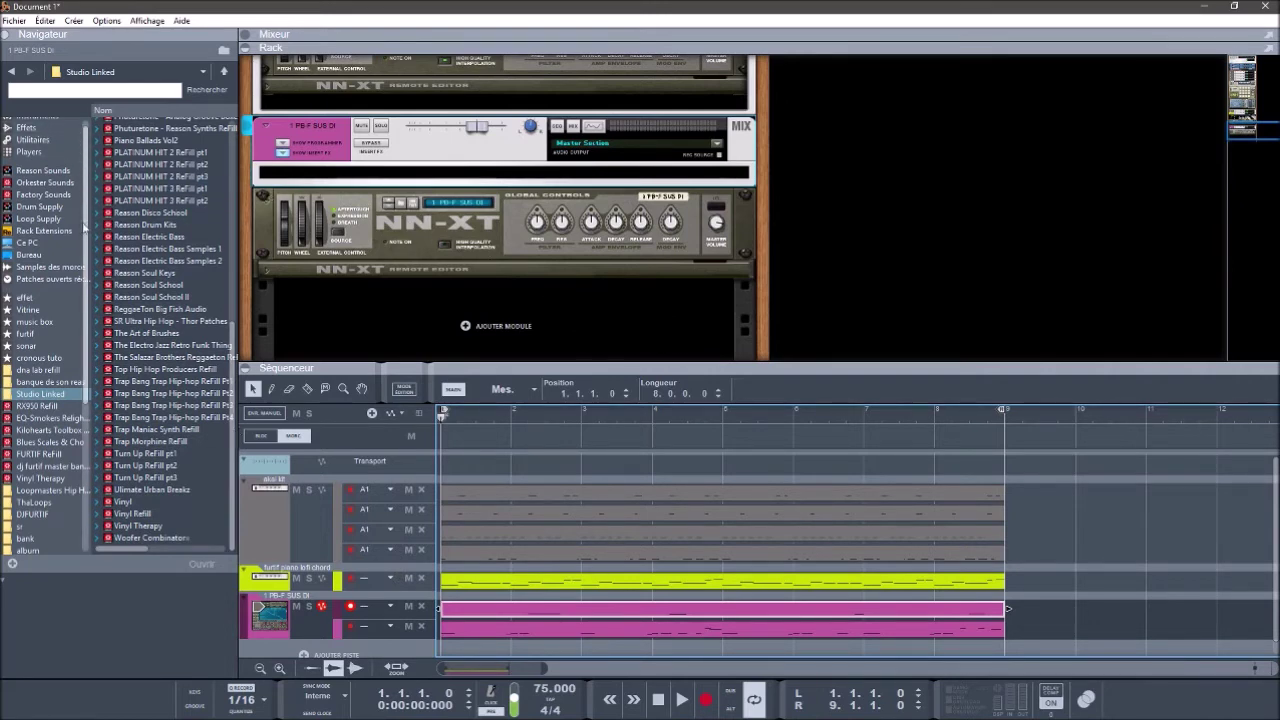
Step: Find the Wavesfactory SK10 among the effects and insert it into the 1 PB-F SUS DI channel's insert FX area
scroll(84, 228, "down", 6)
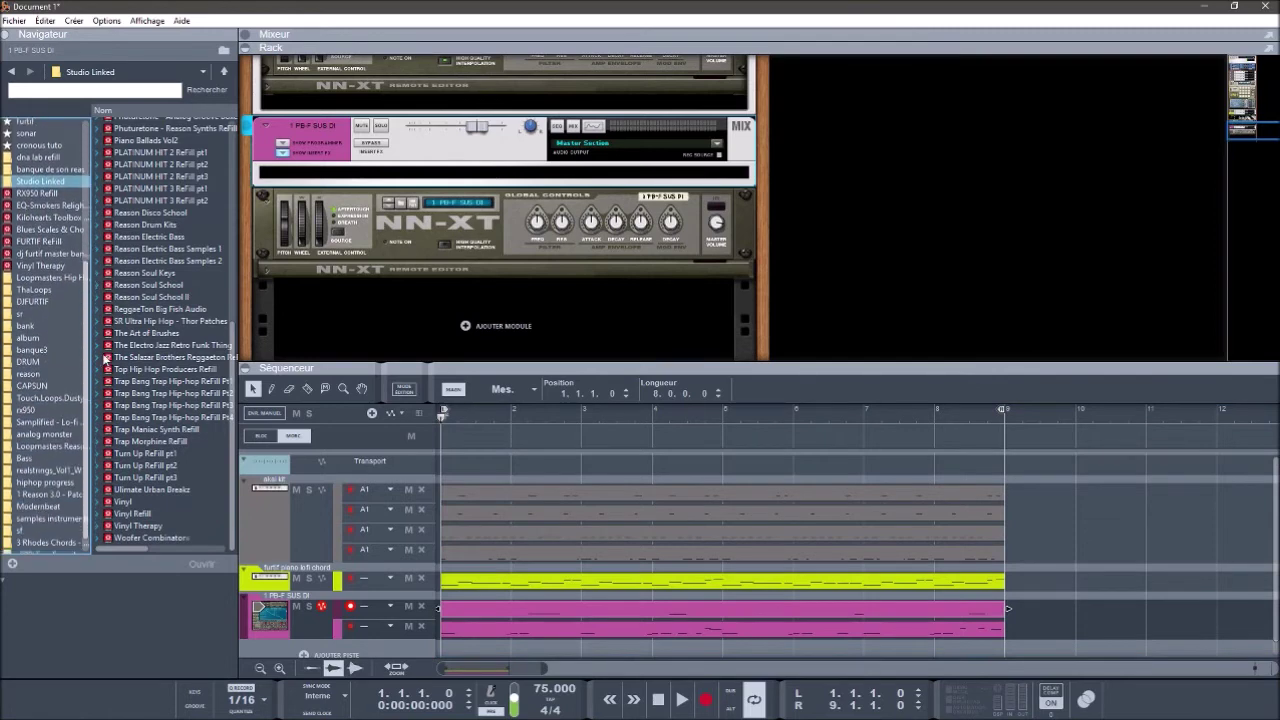
scroll(84, 400, "down", 1)
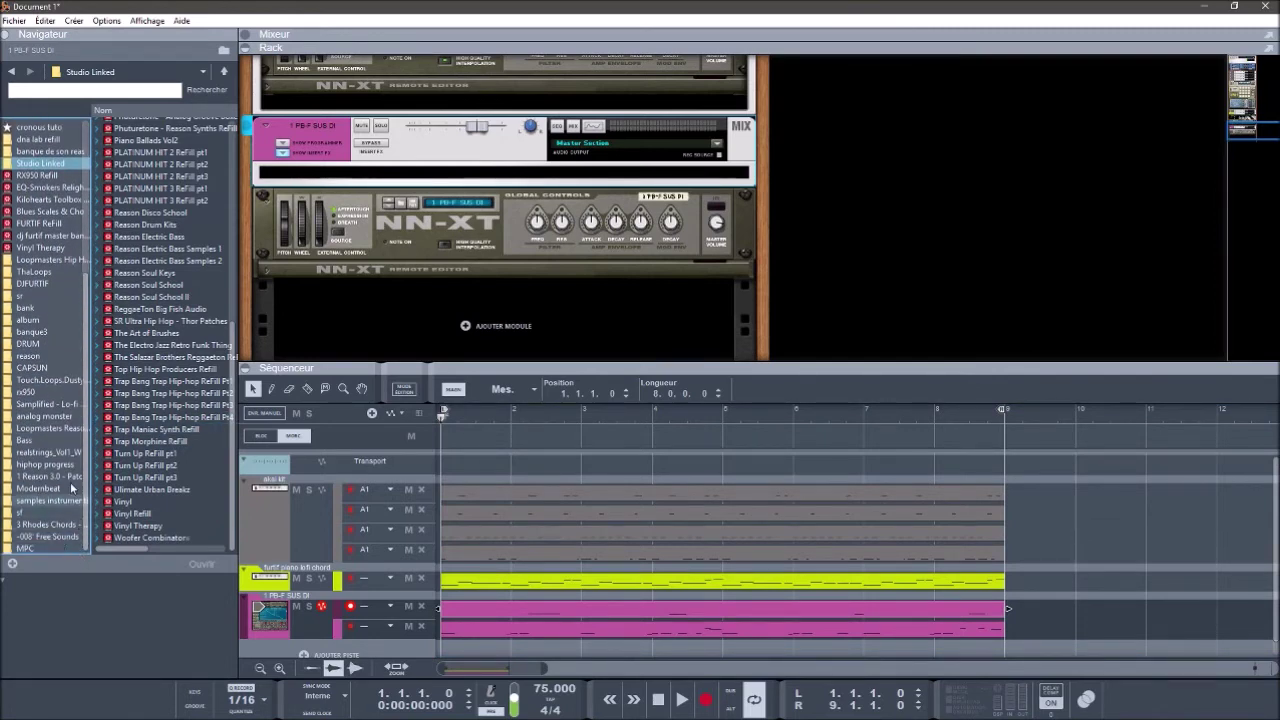
left_click_drag(85, 290, 5, 136)
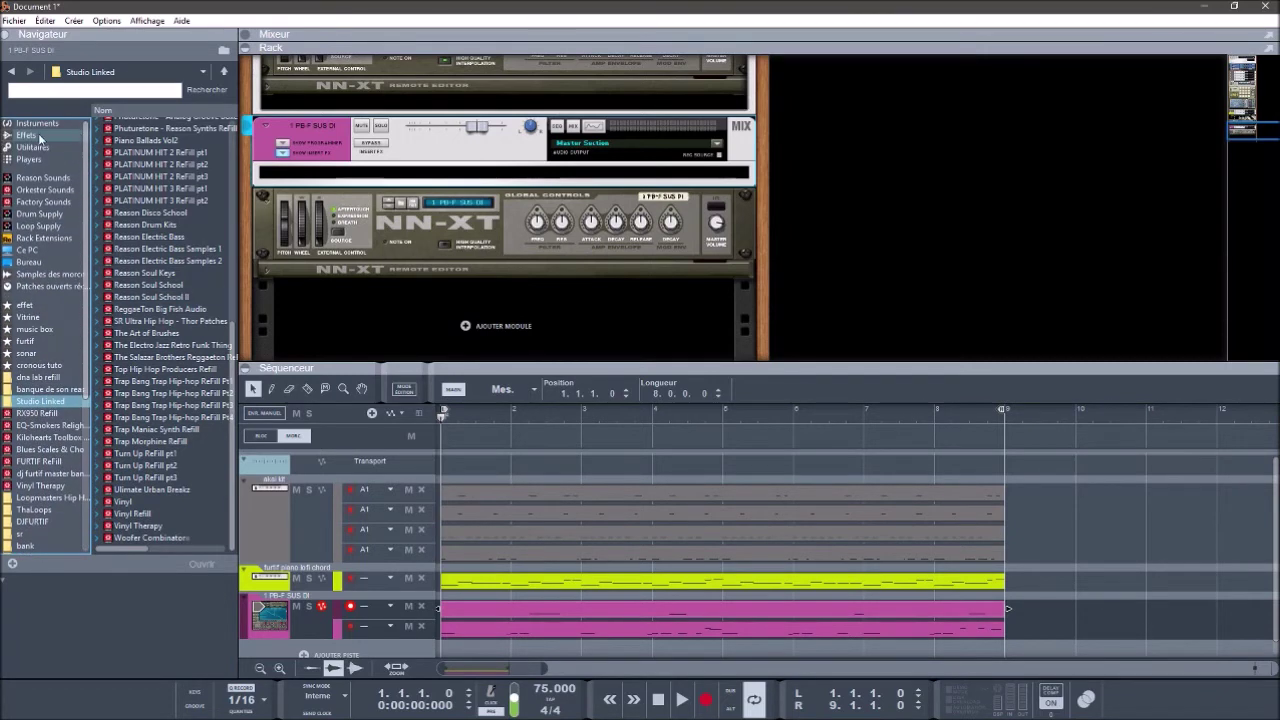
left_click(40, 137)
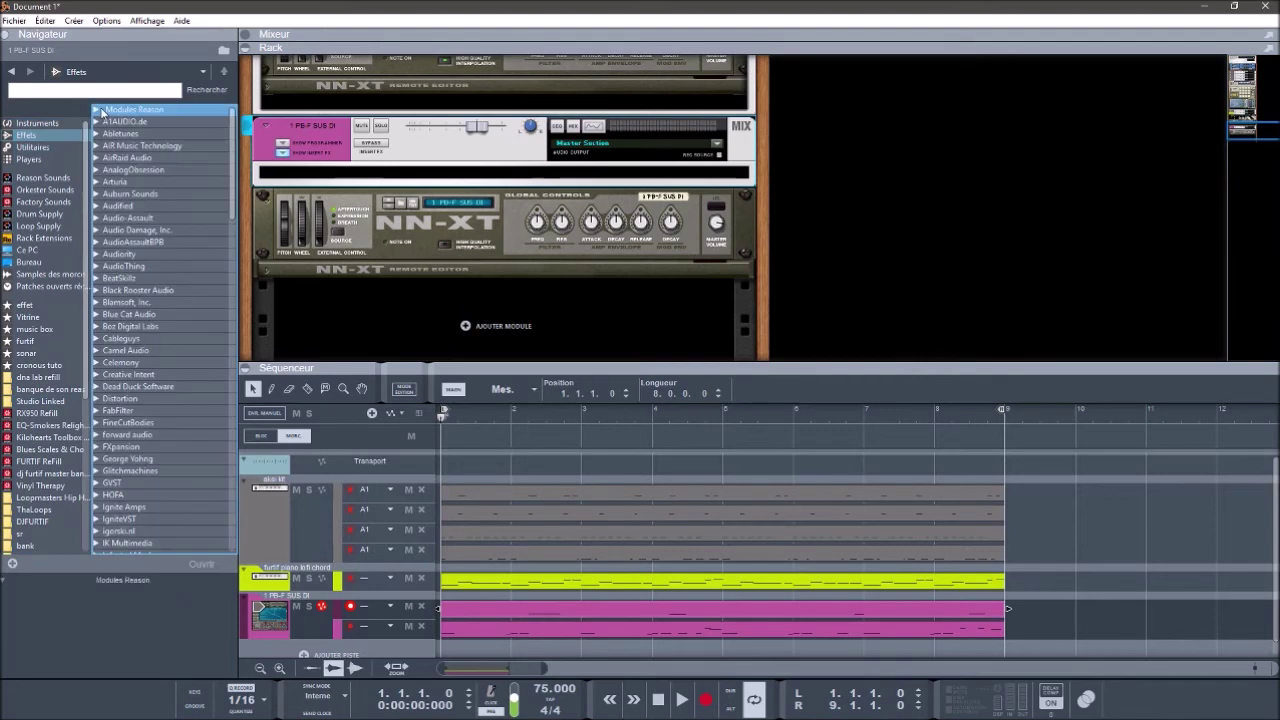
left_click_drag(232, 153, 272, 531)
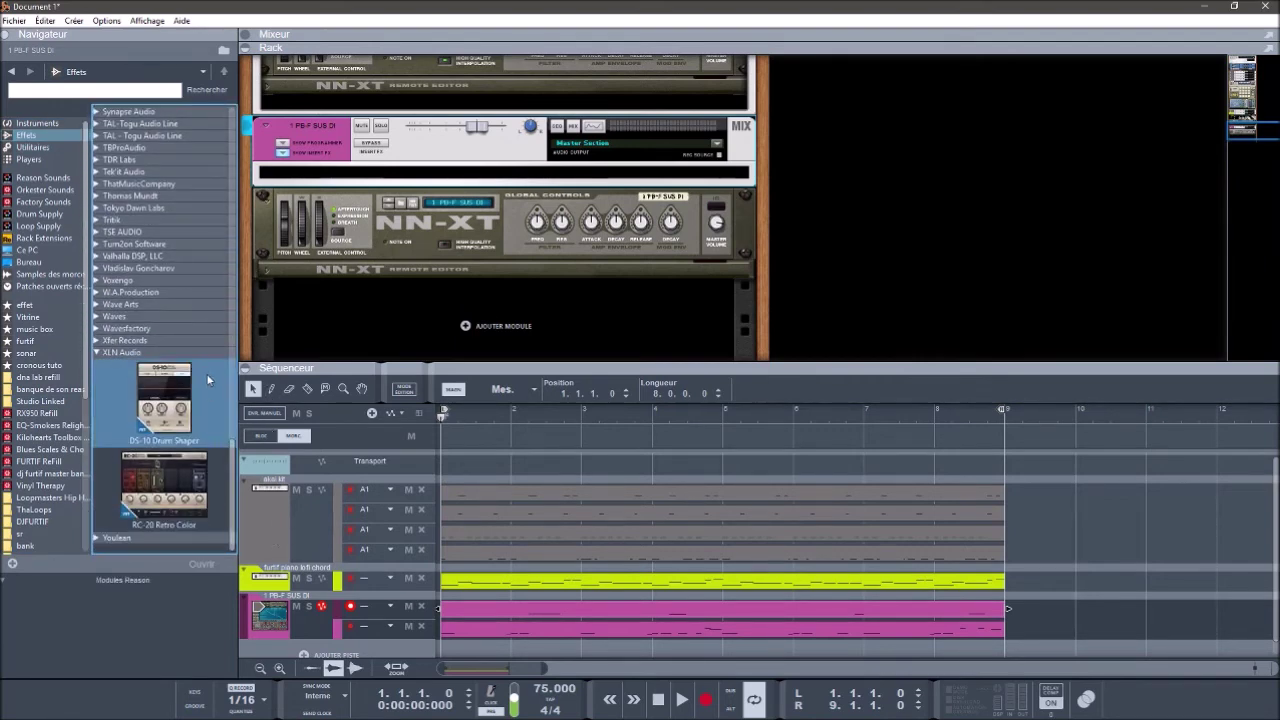
left_click(96, 330)
left_click(160, 350)
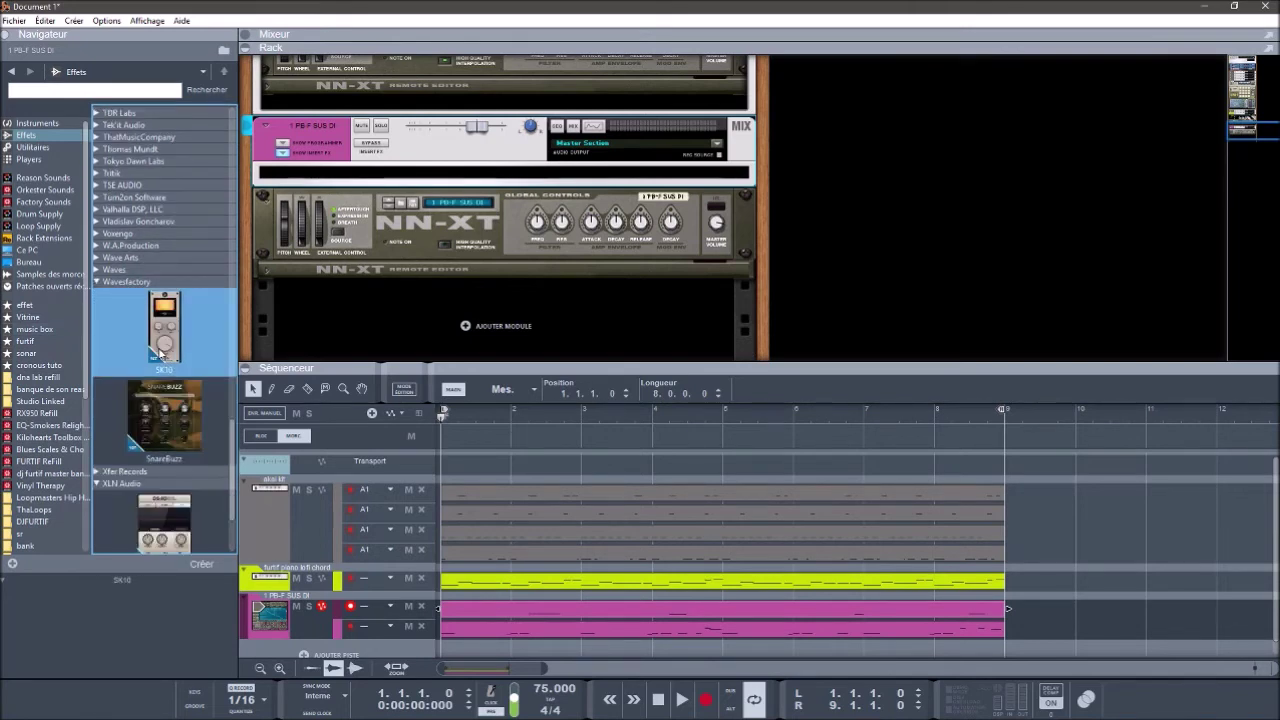
mouse_move(160, 350)
left_mouse_down()
mouse_move(391, 284)
mouse_move(400, 180)
mouse_move(386, 168)
mouse_move(431, 184)
left_mouse_up()
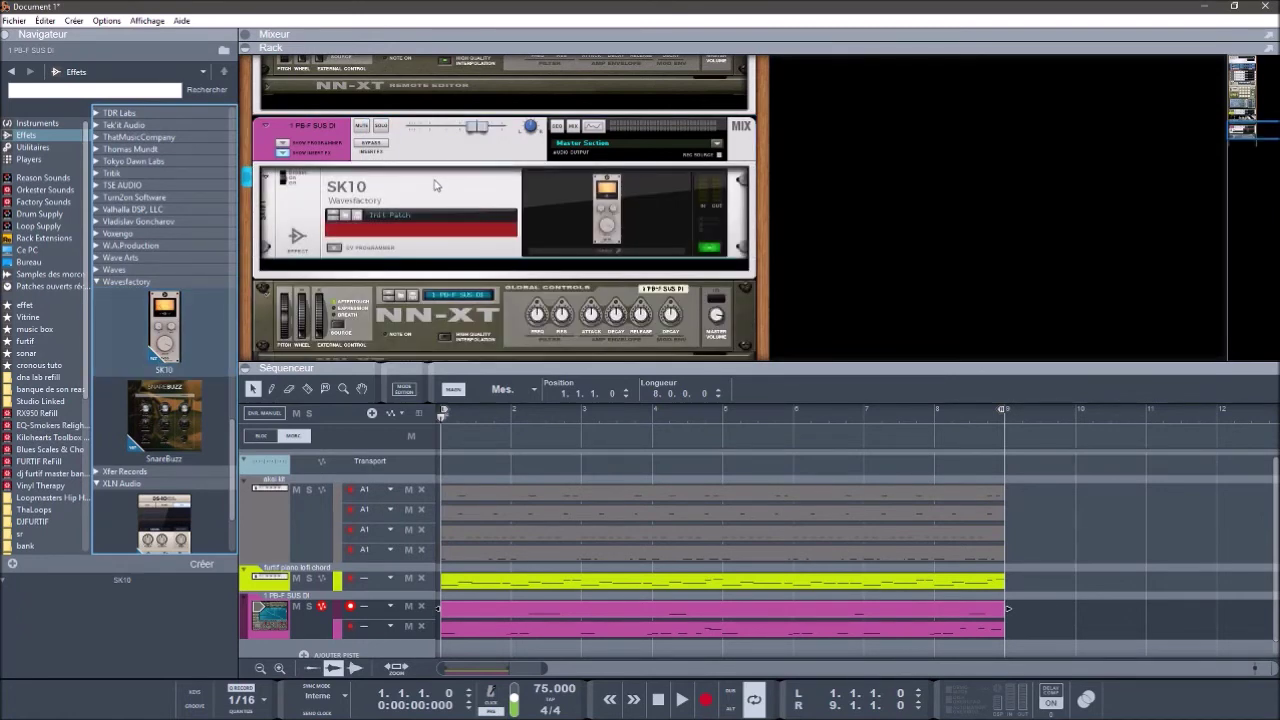
Step: During playback, adjust the SK10's amount and set its low-pass to about 15682 Hz, then close its editor and fold the device
key("space")
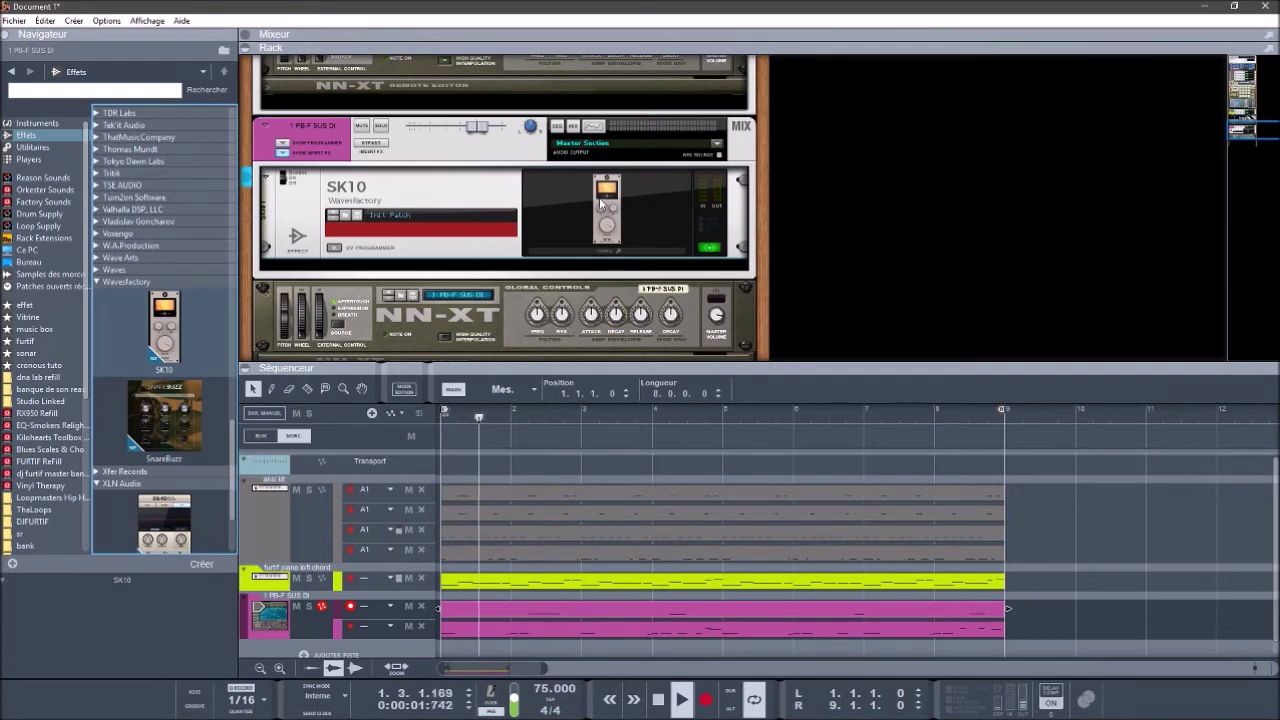
left_click(627, 255)
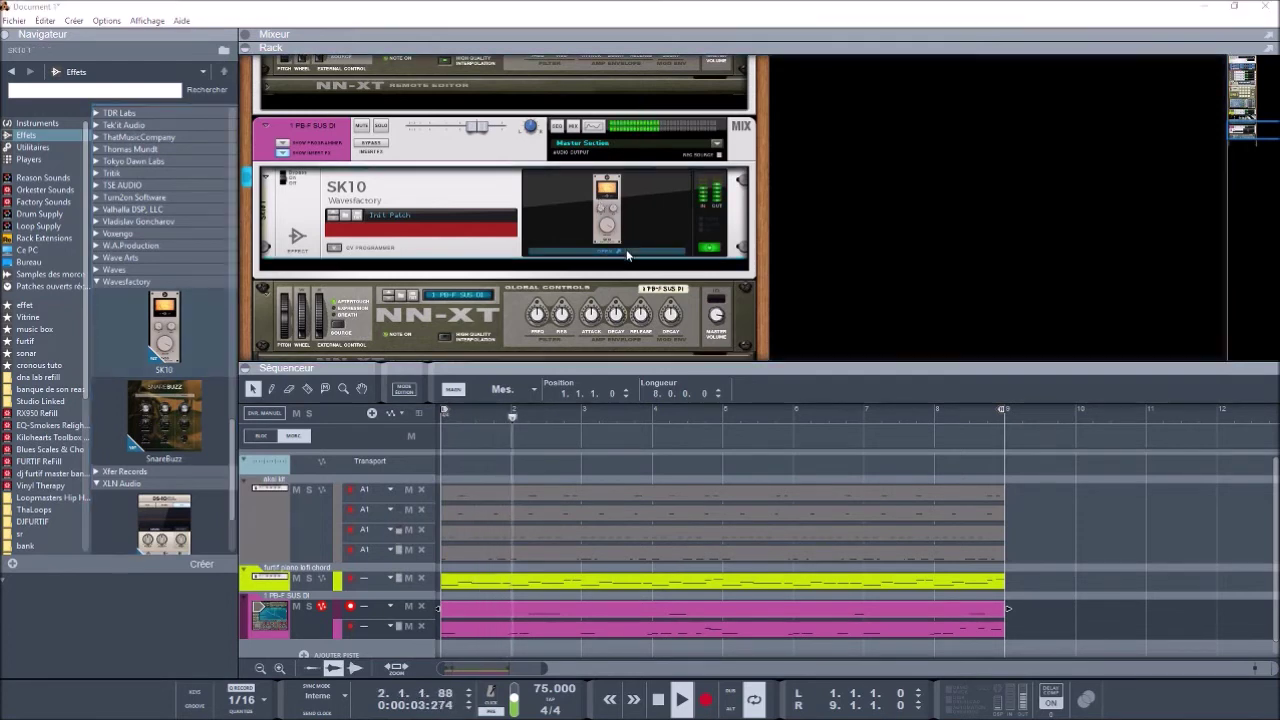
left_click(627, 255)
left_click_drag(97, 47, 829, 72)
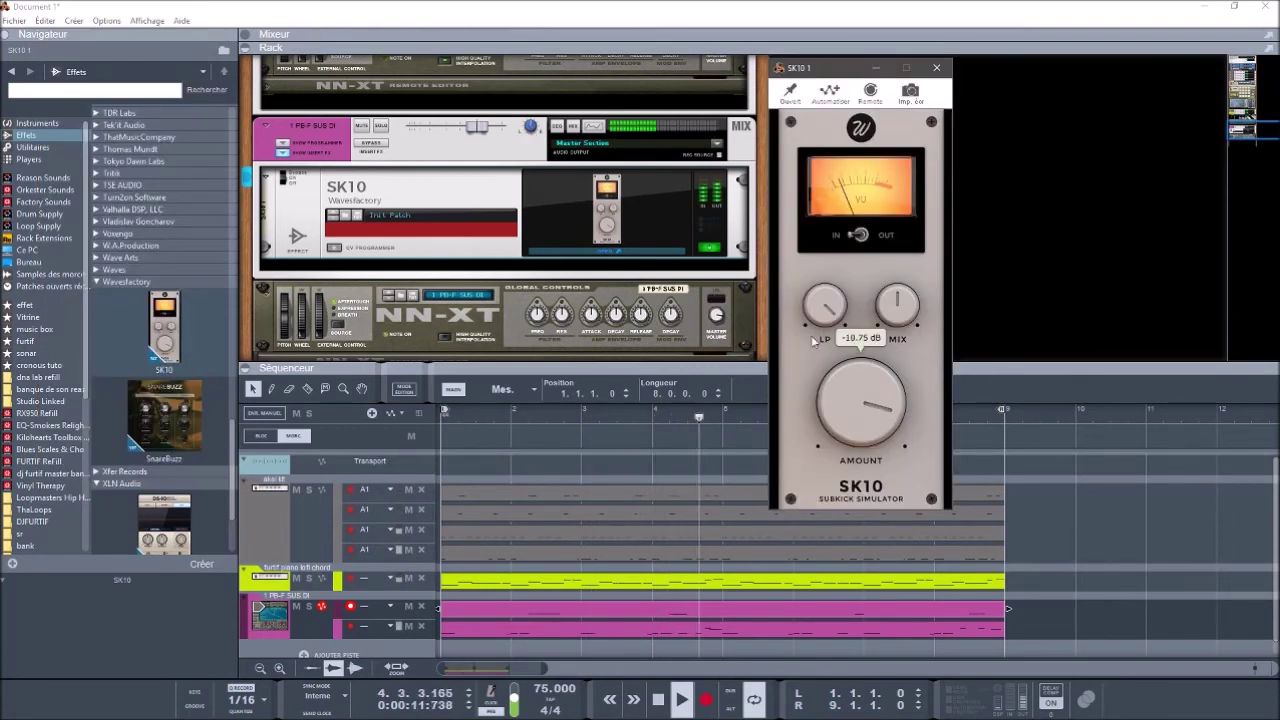
mouse_move(815, 322)
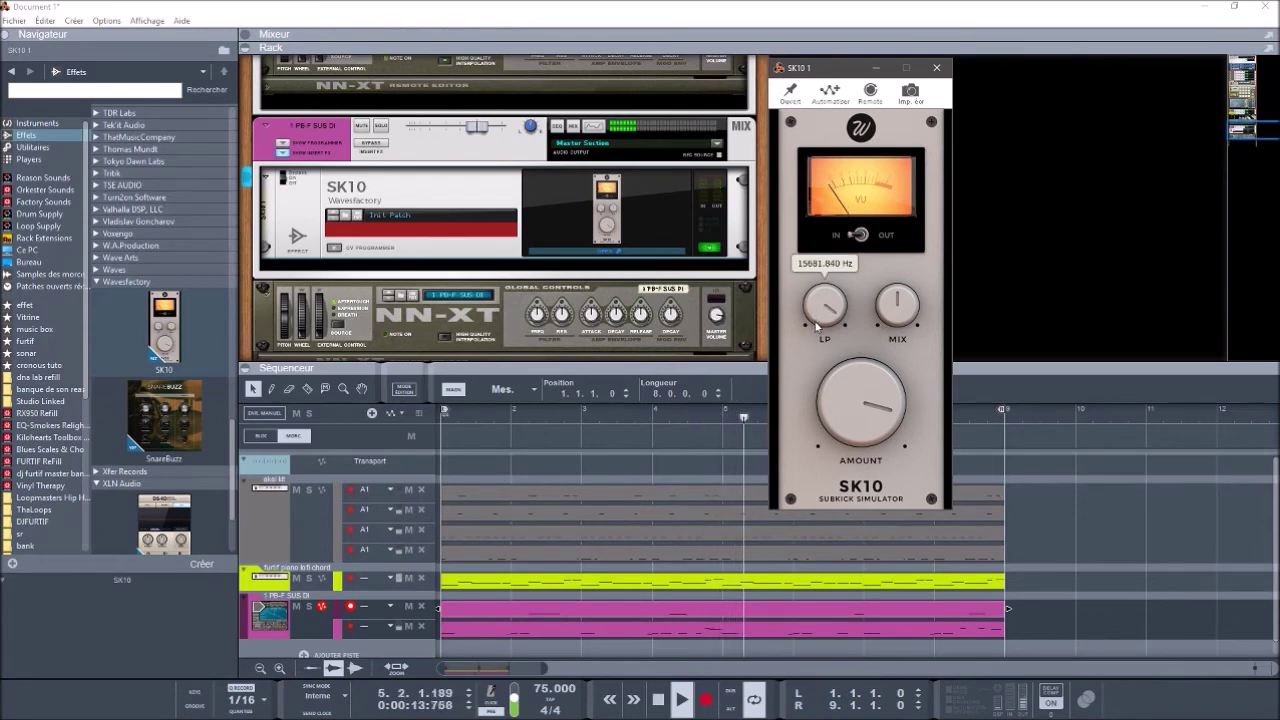
left_click(938, 67)
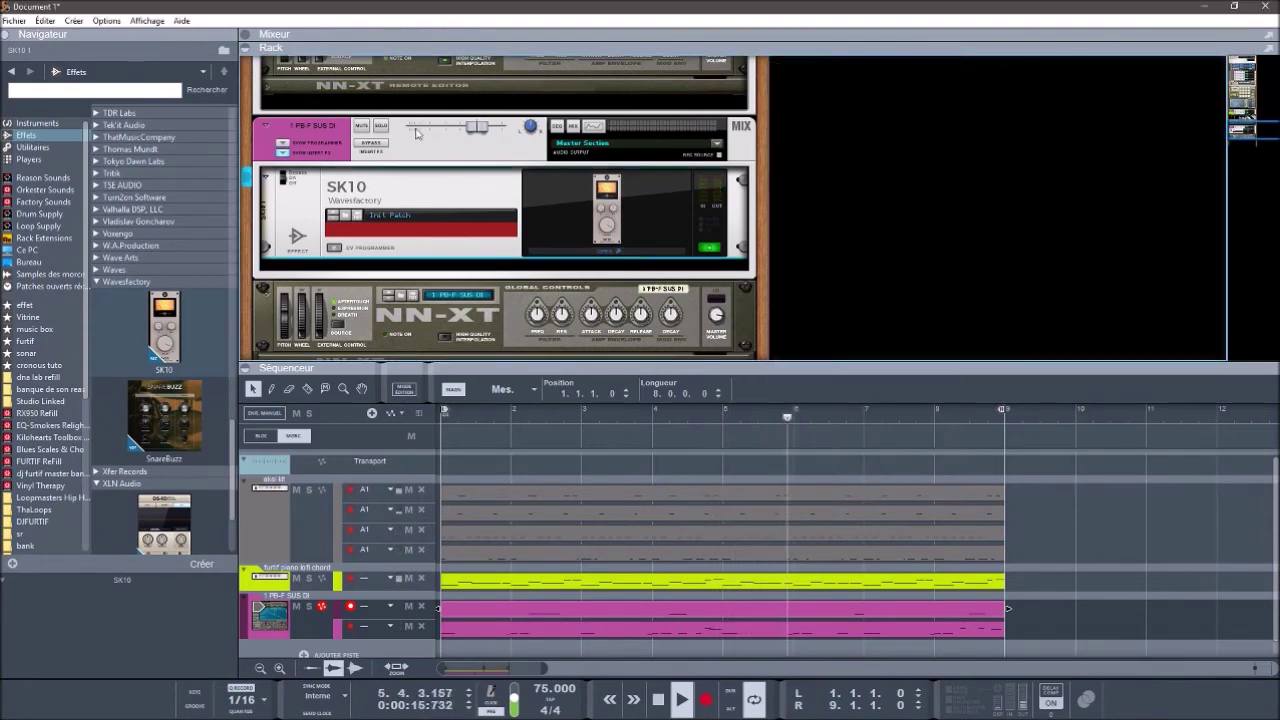
left_click(263, 178)
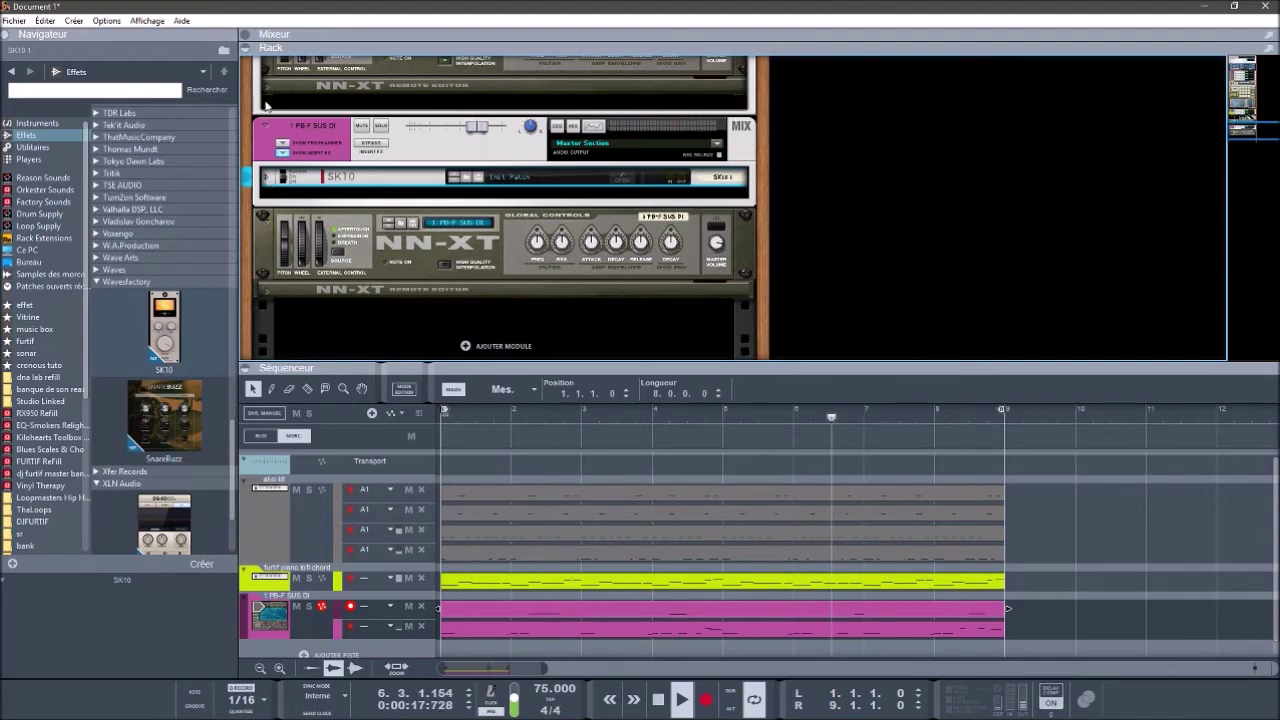
Step: Show only the mixer, with rack and sequencer folded, and replay the loop to check the channel levels
left_click(247, 34)
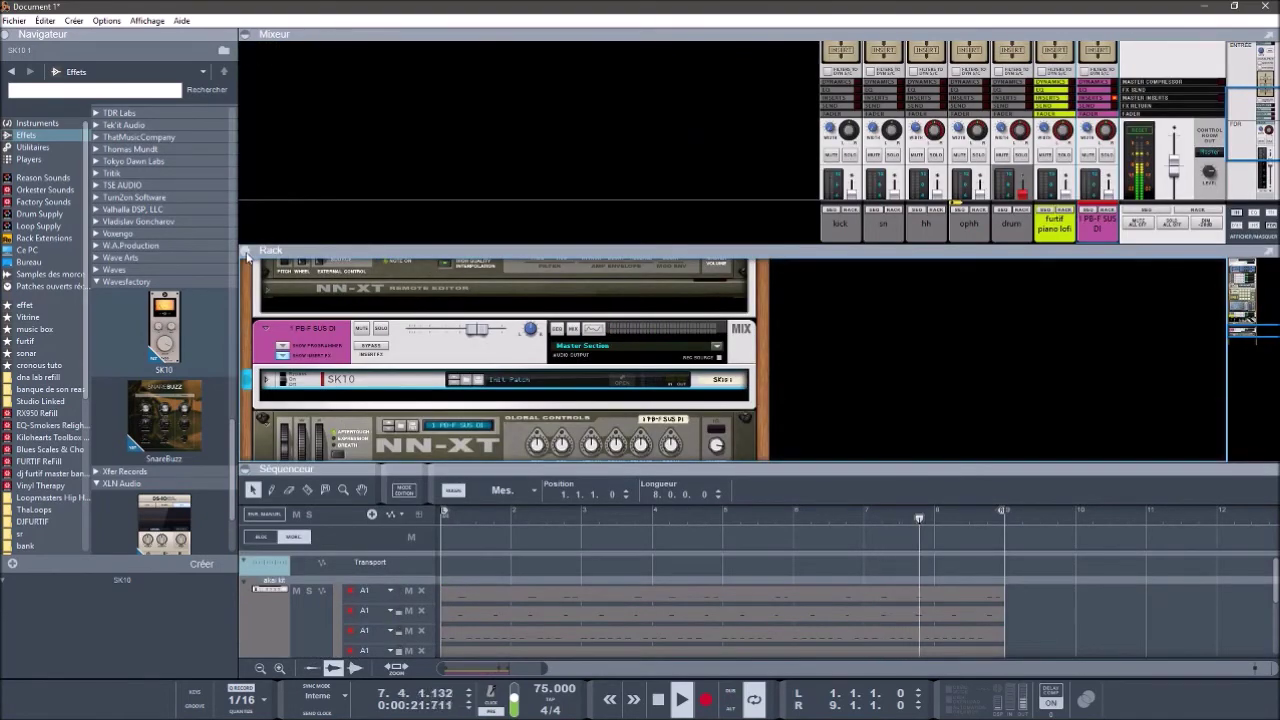
left_click(246, 251)
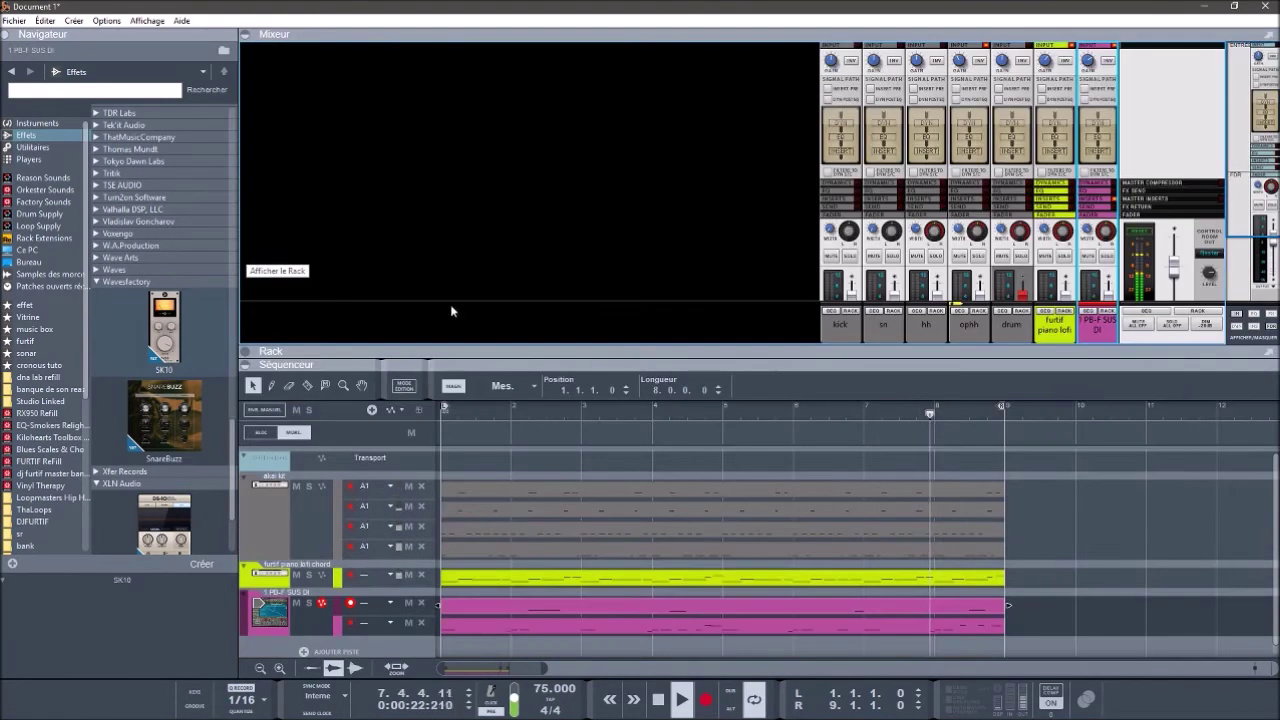
left_click(247, 364)
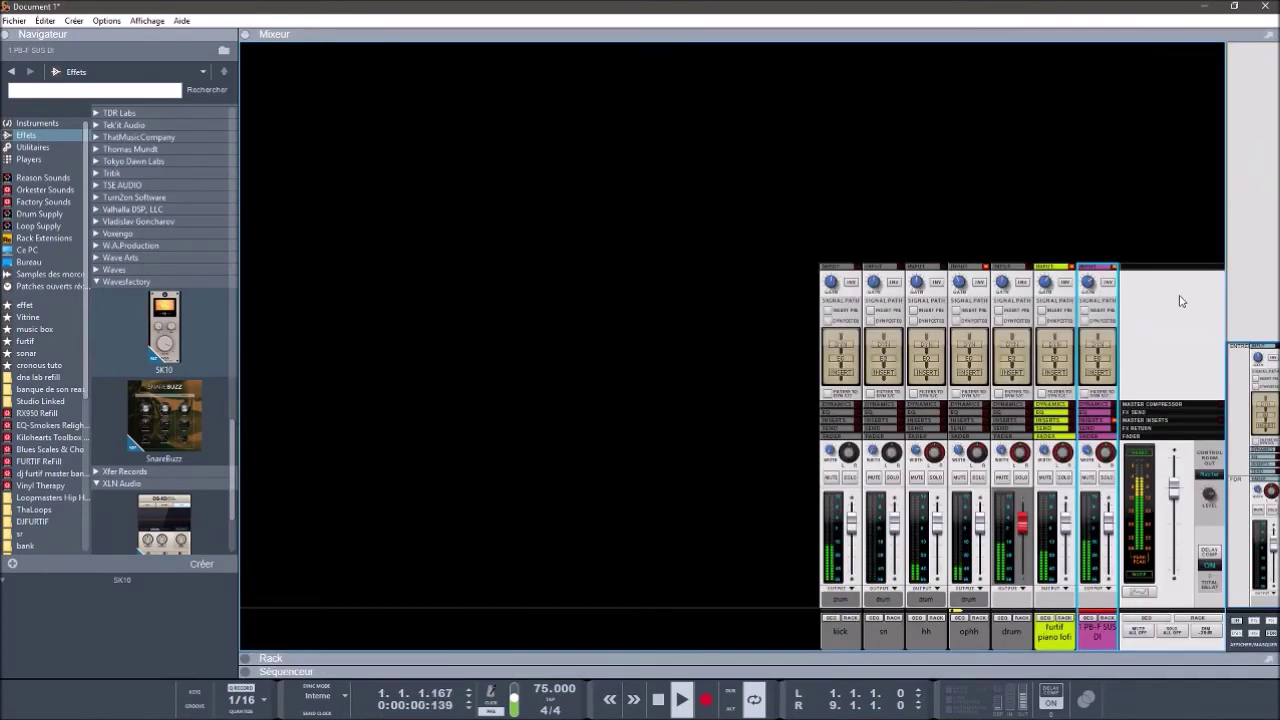
mouse_move(1090, 290)
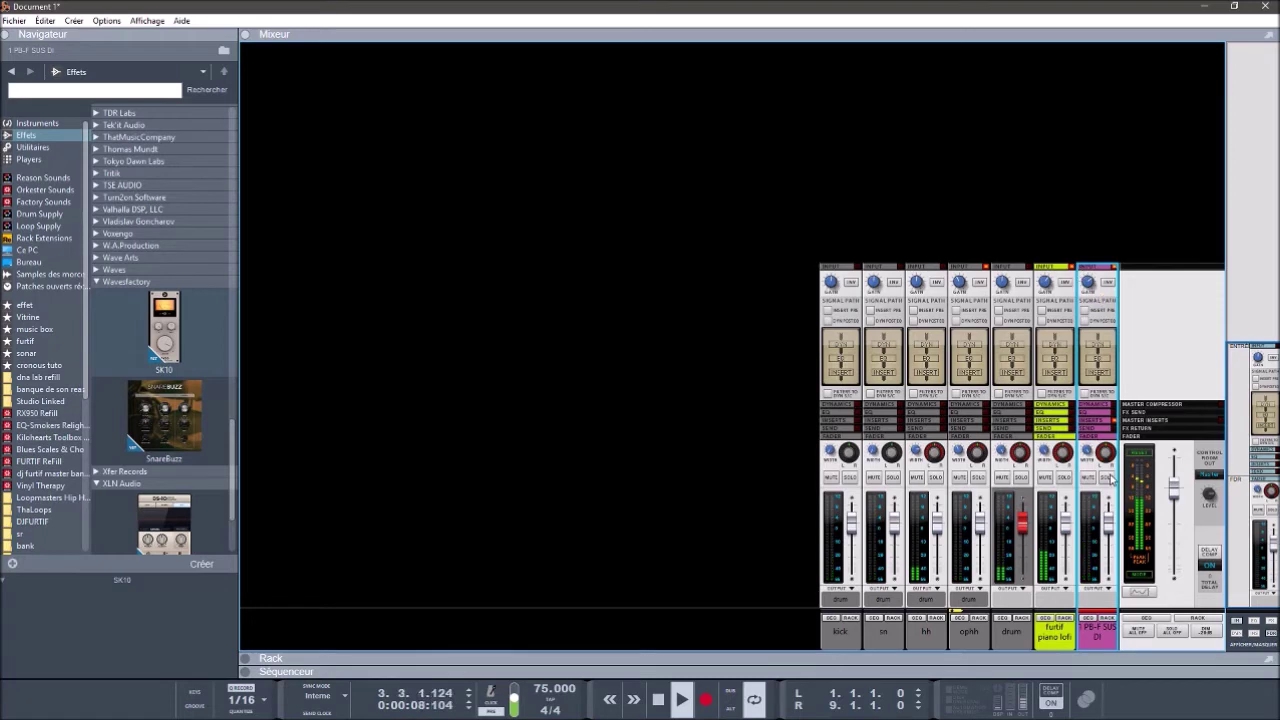
key("space")
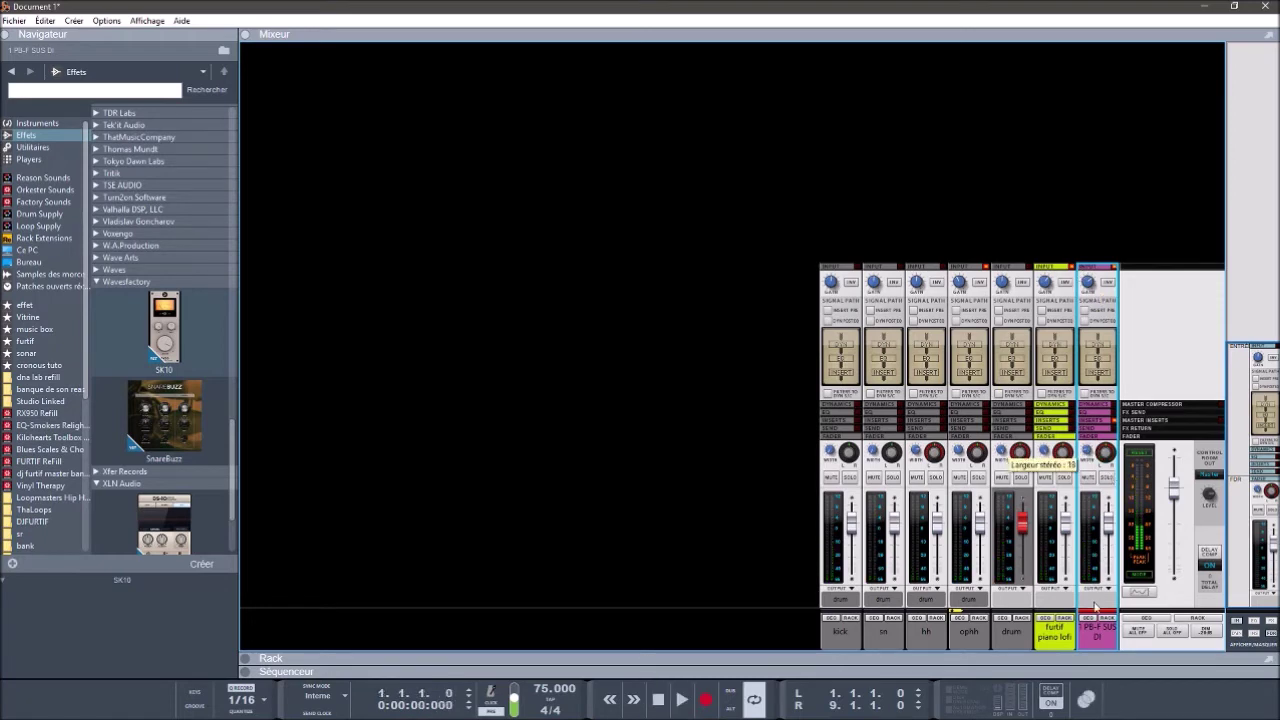
key("space")
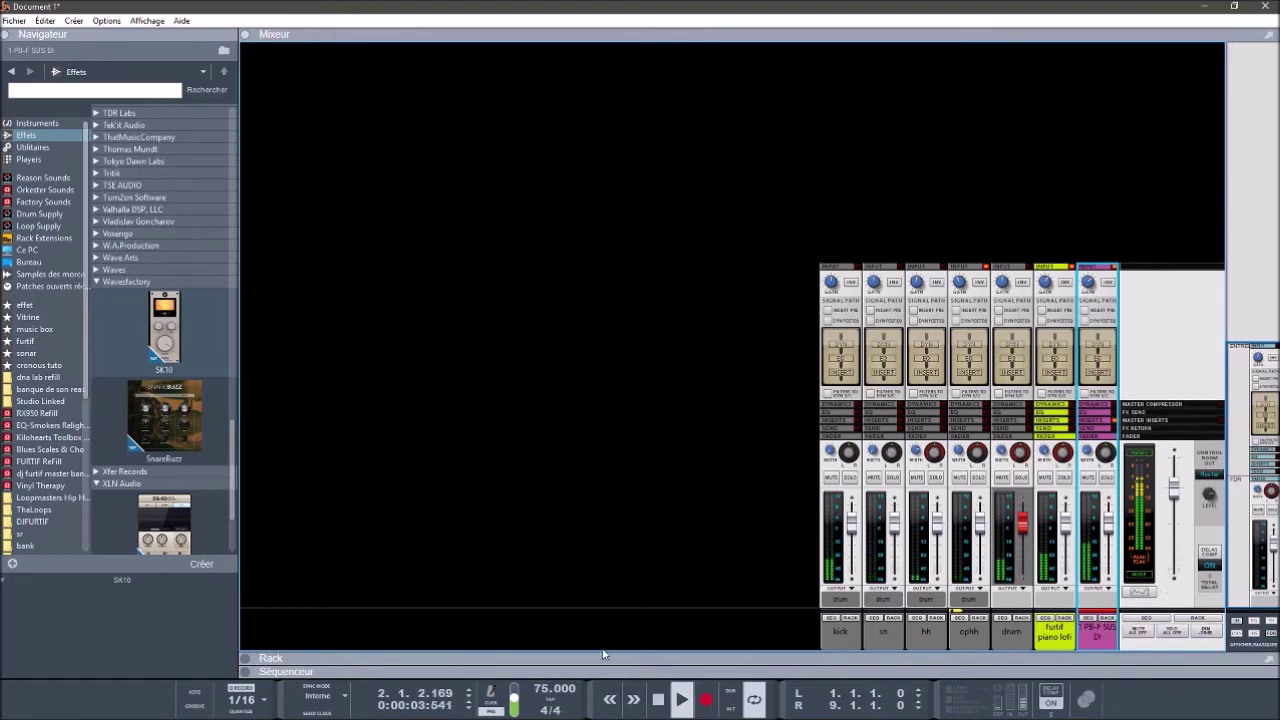
Step: Bring back the rack, set the SK10's amount to -7.67 dB and turn its mix down slightly, and close its editor
left_click(247, 659)
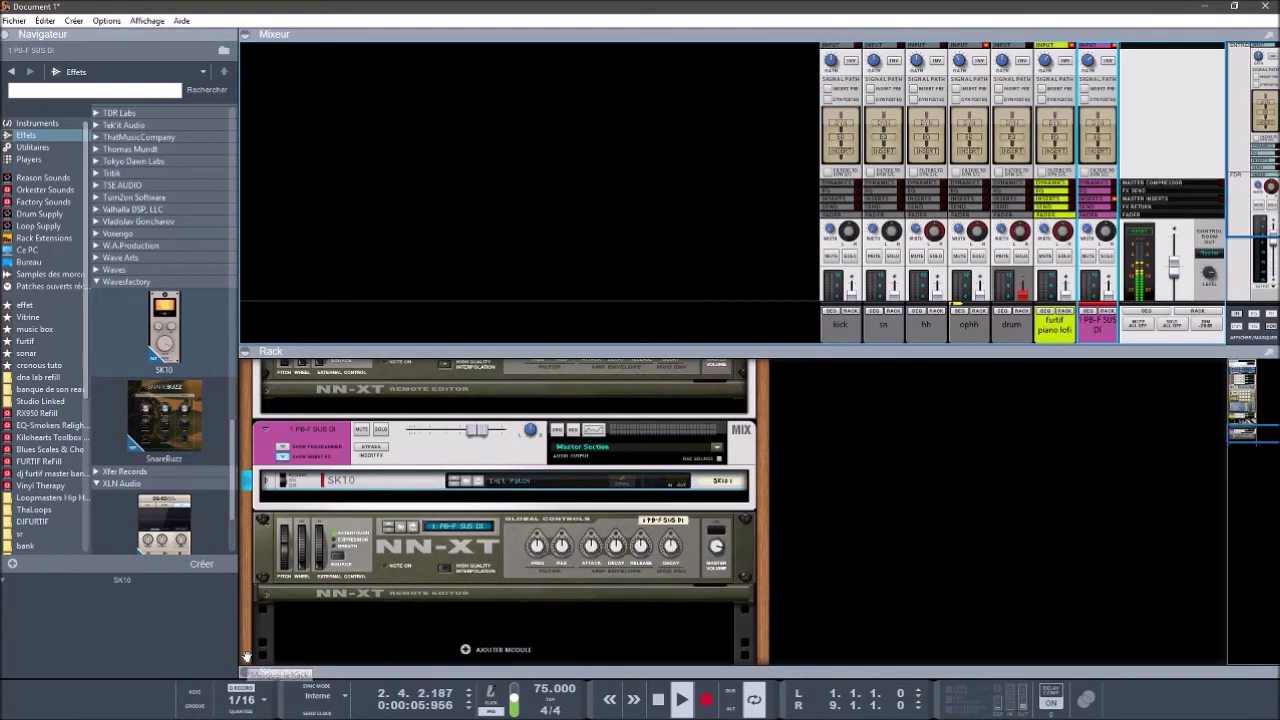
left_click(617, 489)
mouse_move(860, 430)
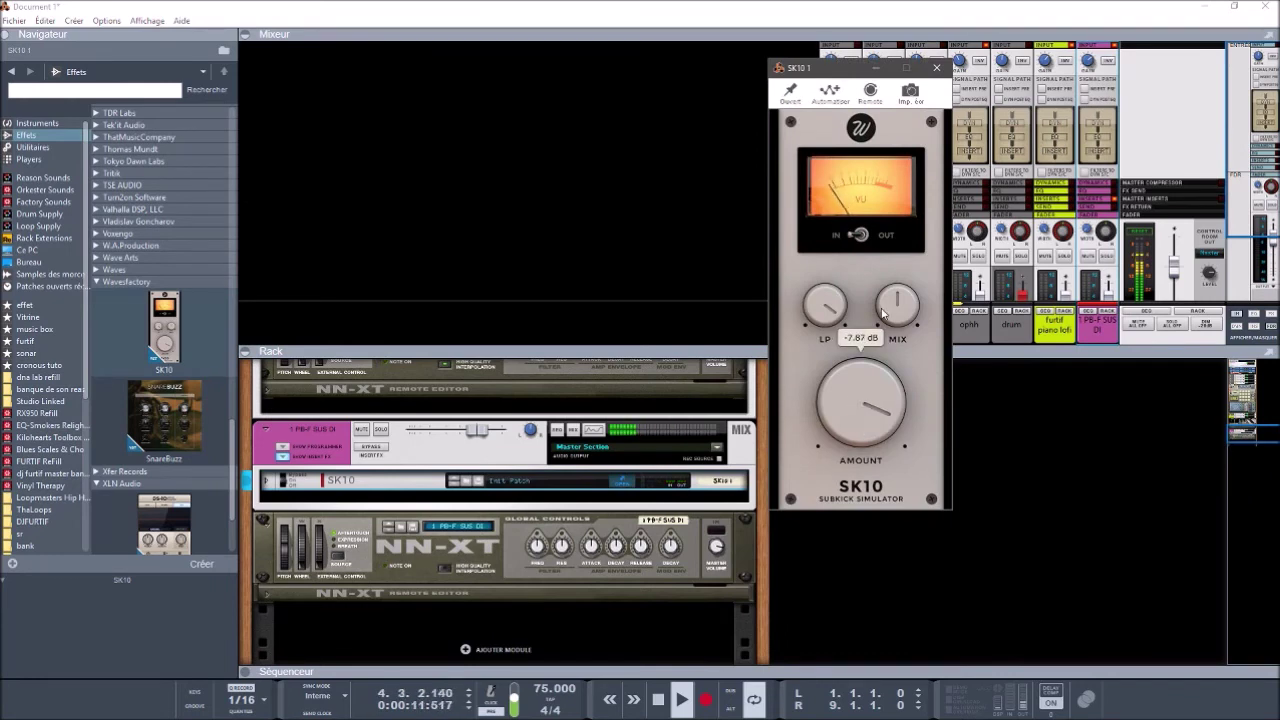
left_click_drag(884, 314, 884, 333)
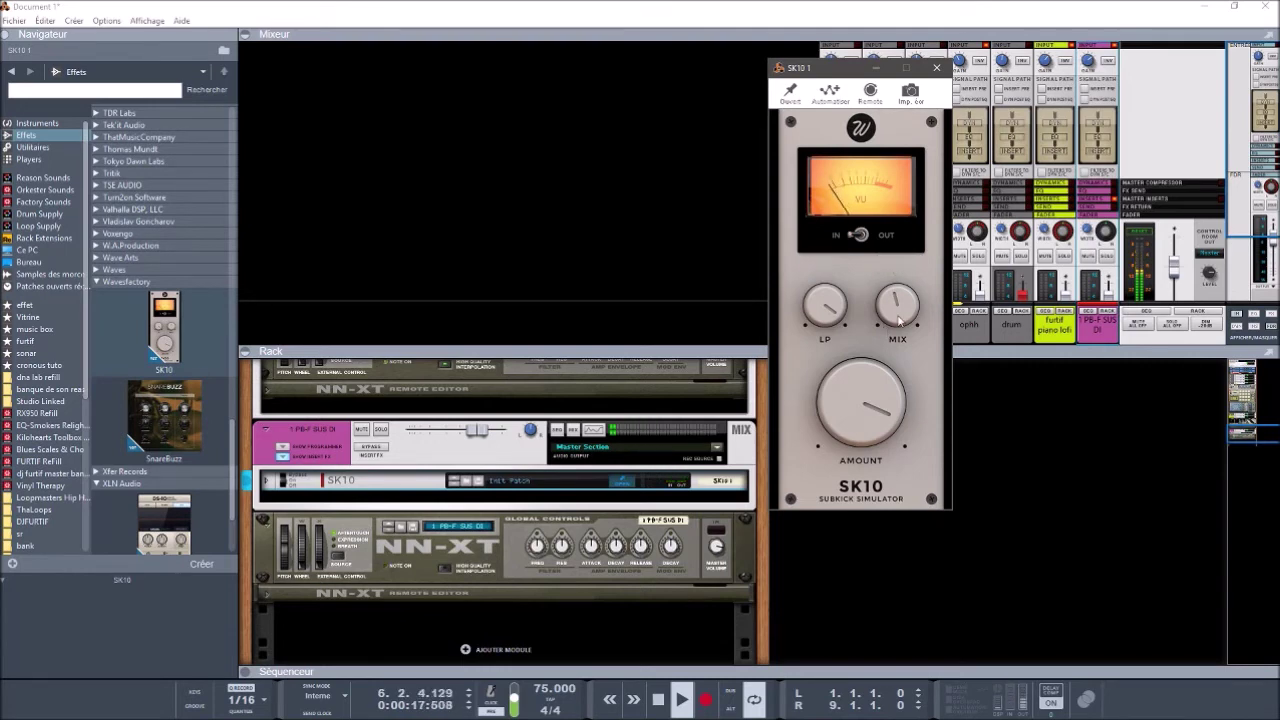
left_click(938, 70)
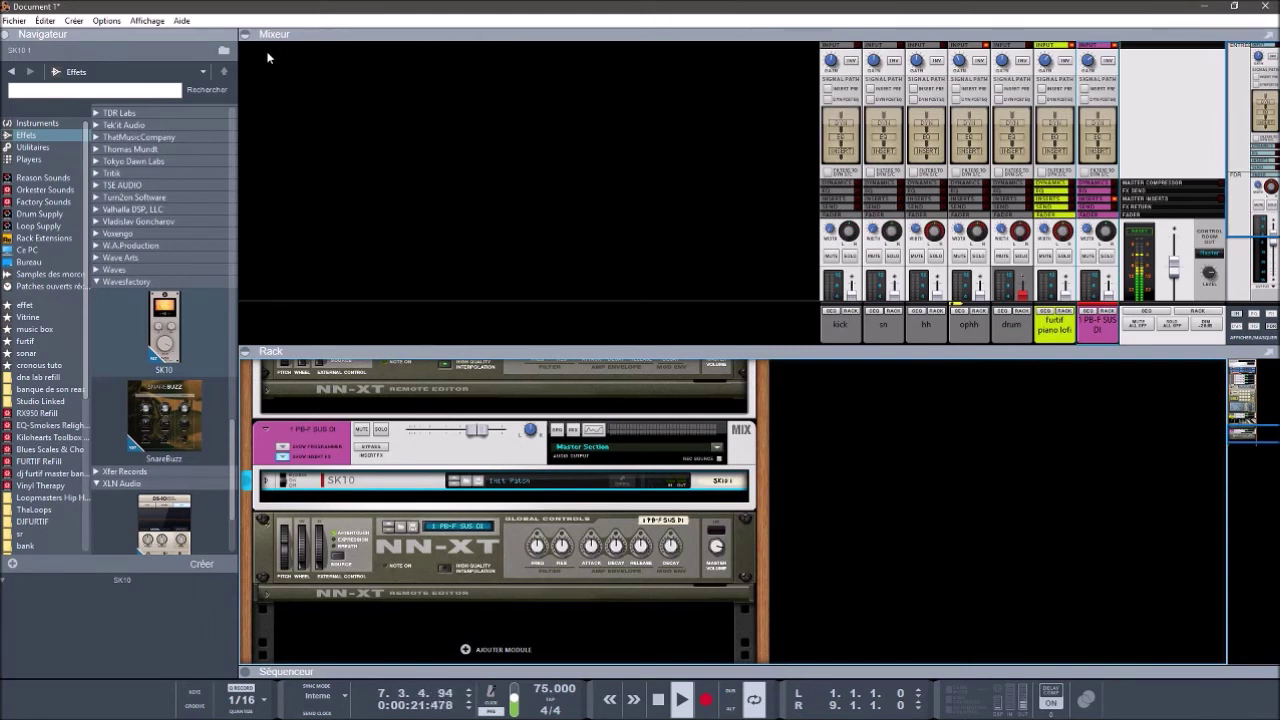
Step: Fold the mixer and hide the devices inside the furtif piano lofi chord Combinator in the rack
left_click(245, 34)
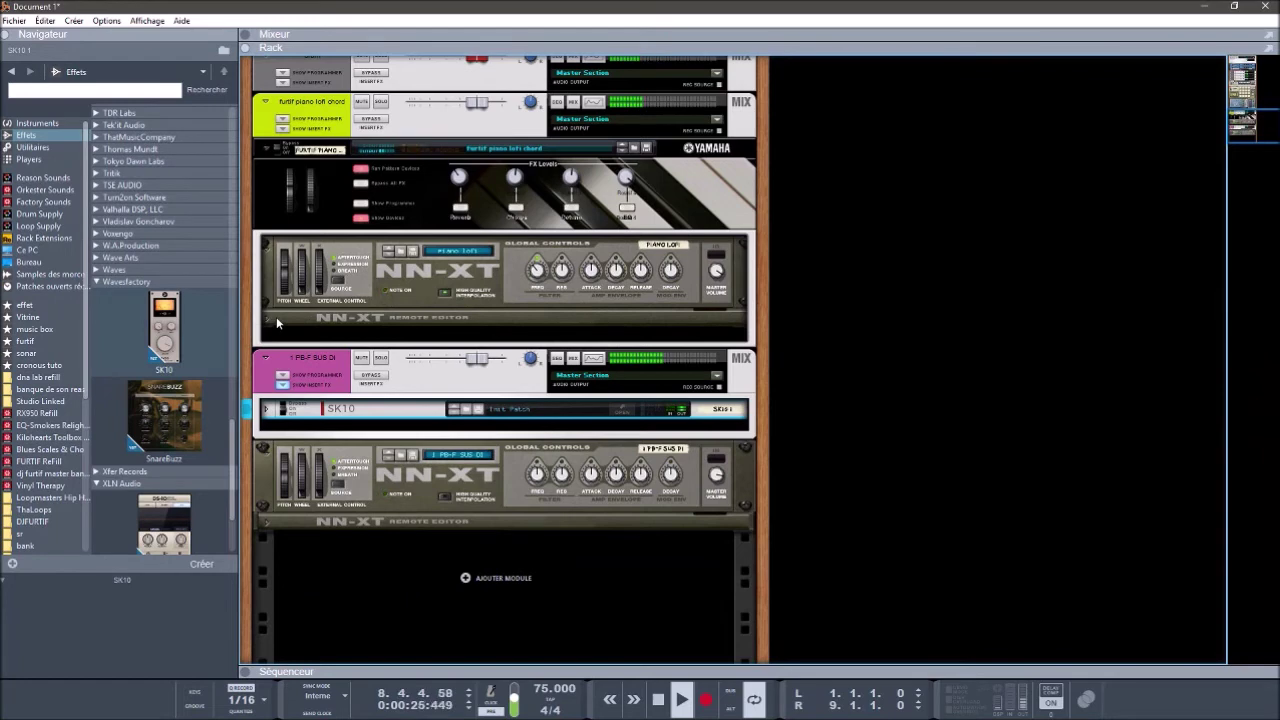
left_click(268, 254)
left_click(375, 296)
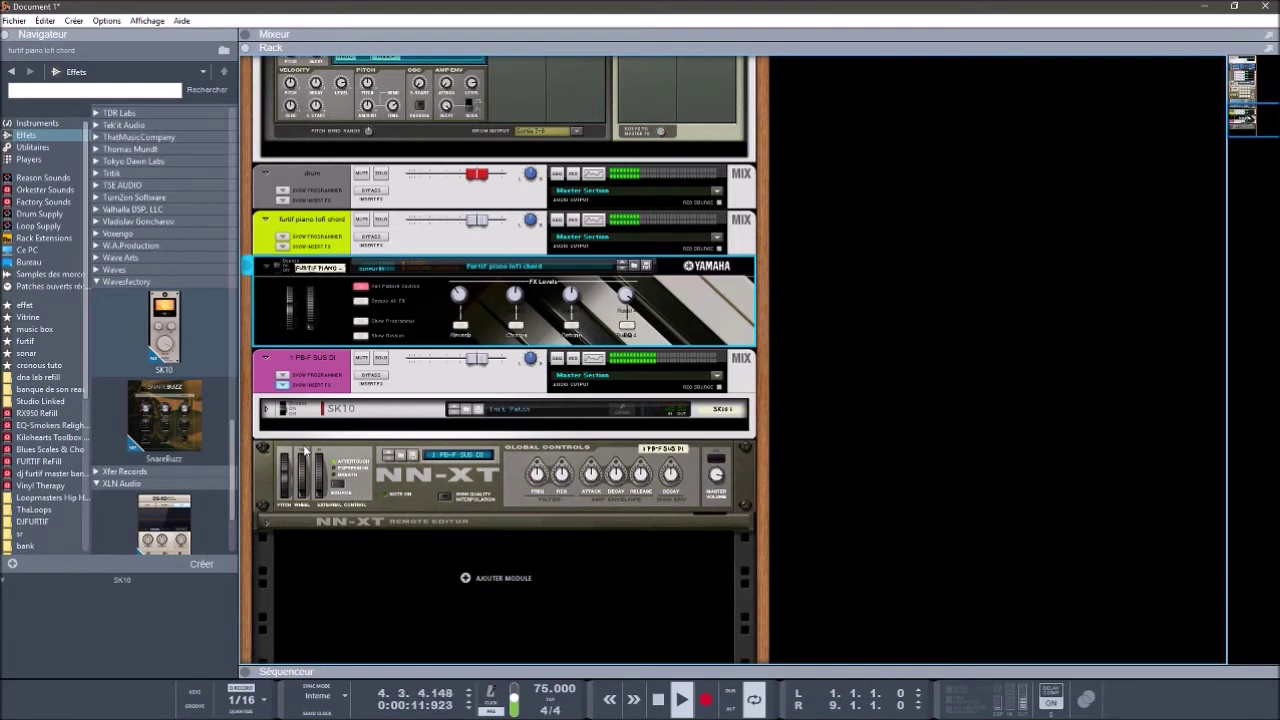
Step: Stop playback and browse the instruments offered for a new device in the rack and a new track in the sequencer
key("space")
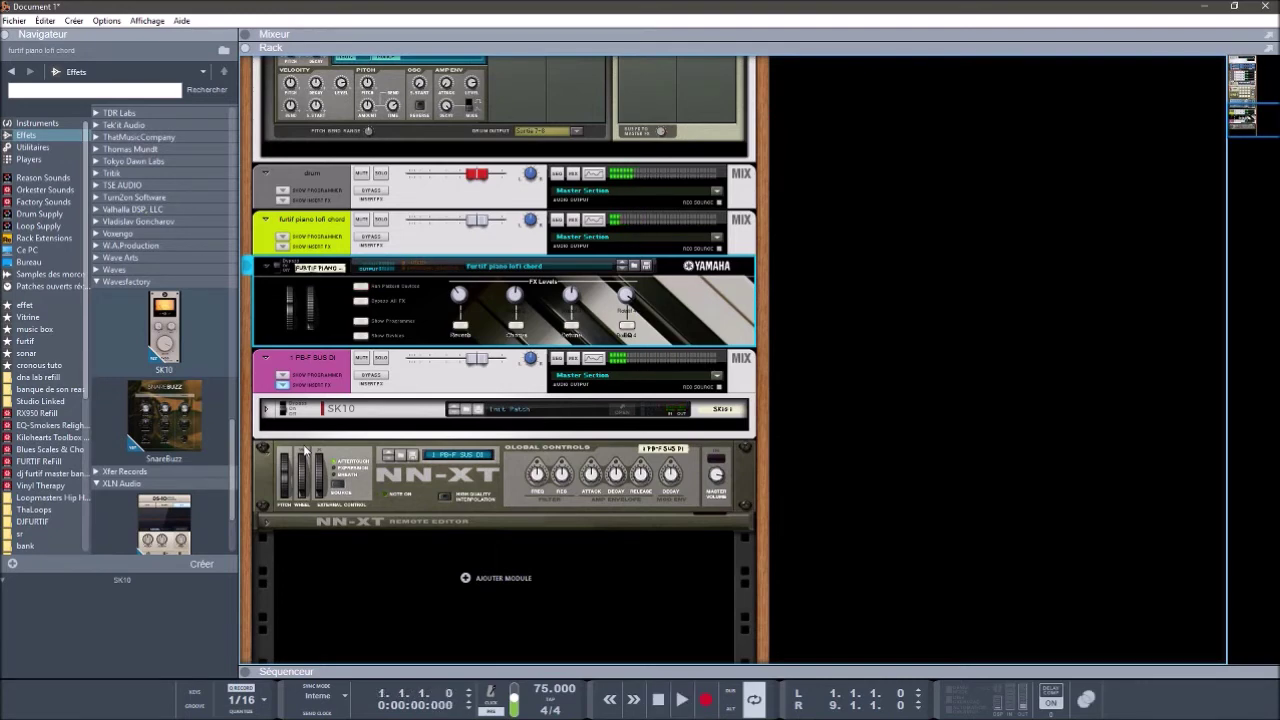
right_click(466, 580)
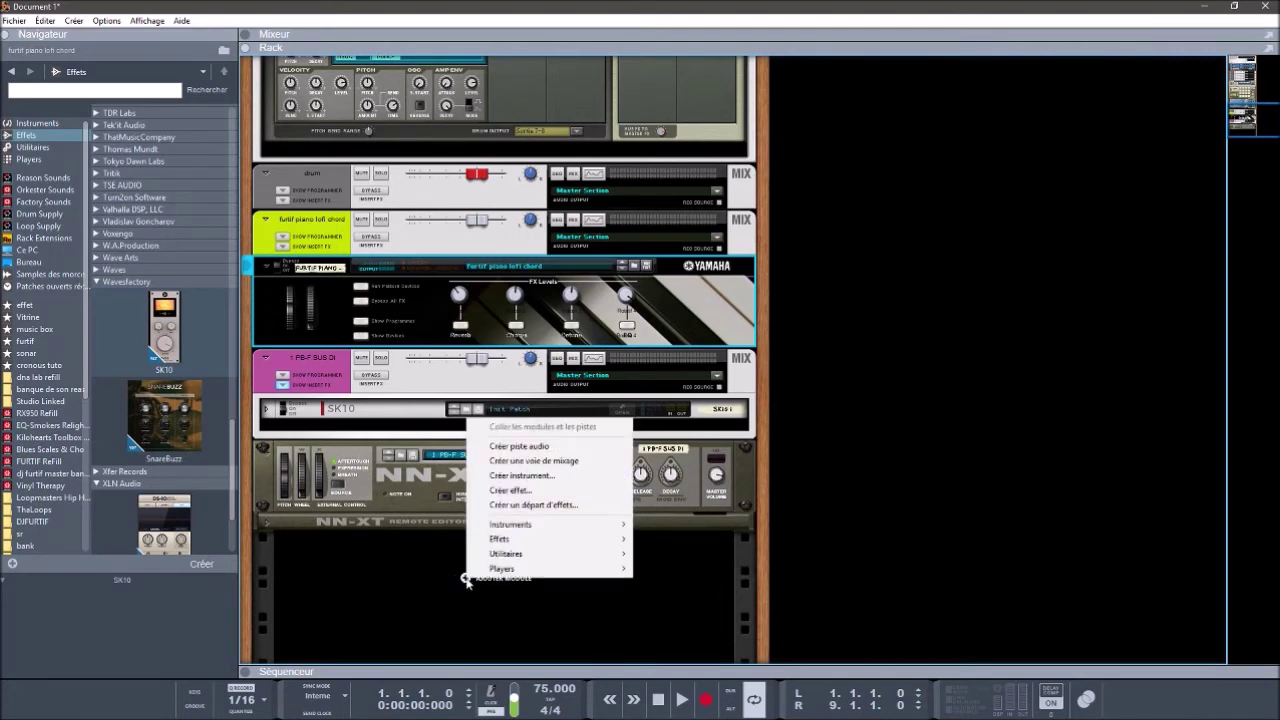
mouse_move(557, 528)
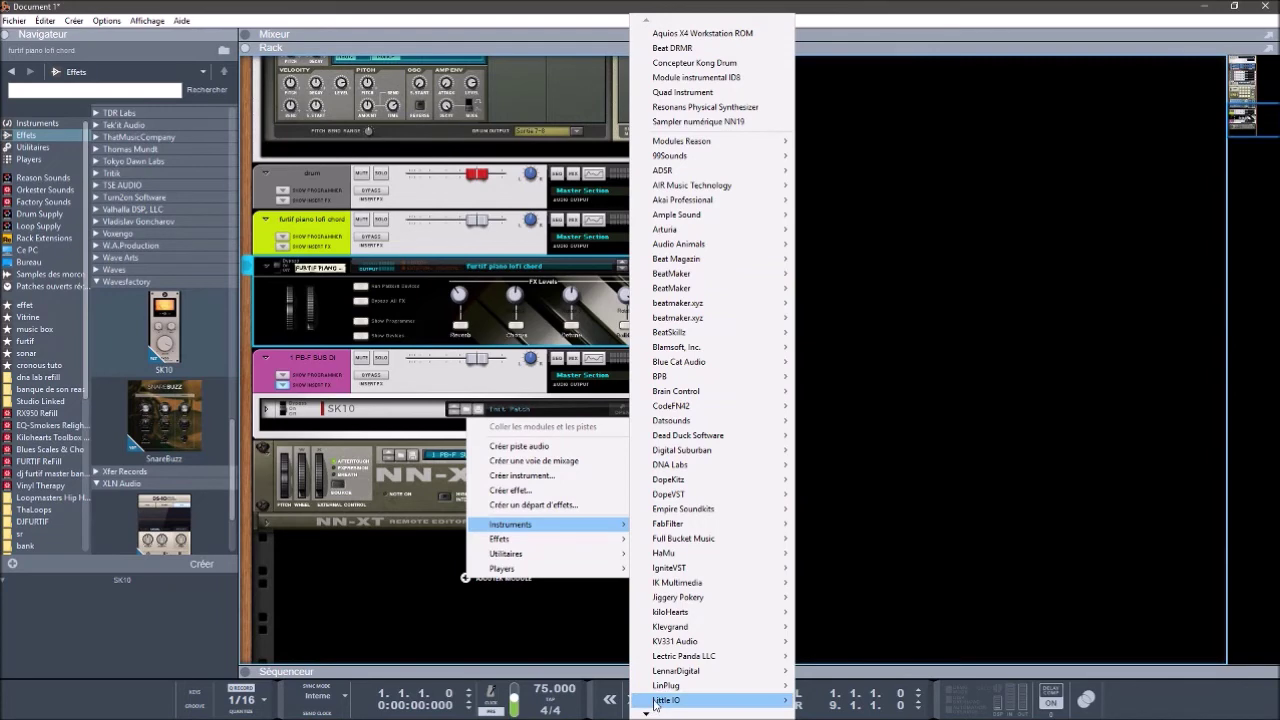
left_click(367, 595)
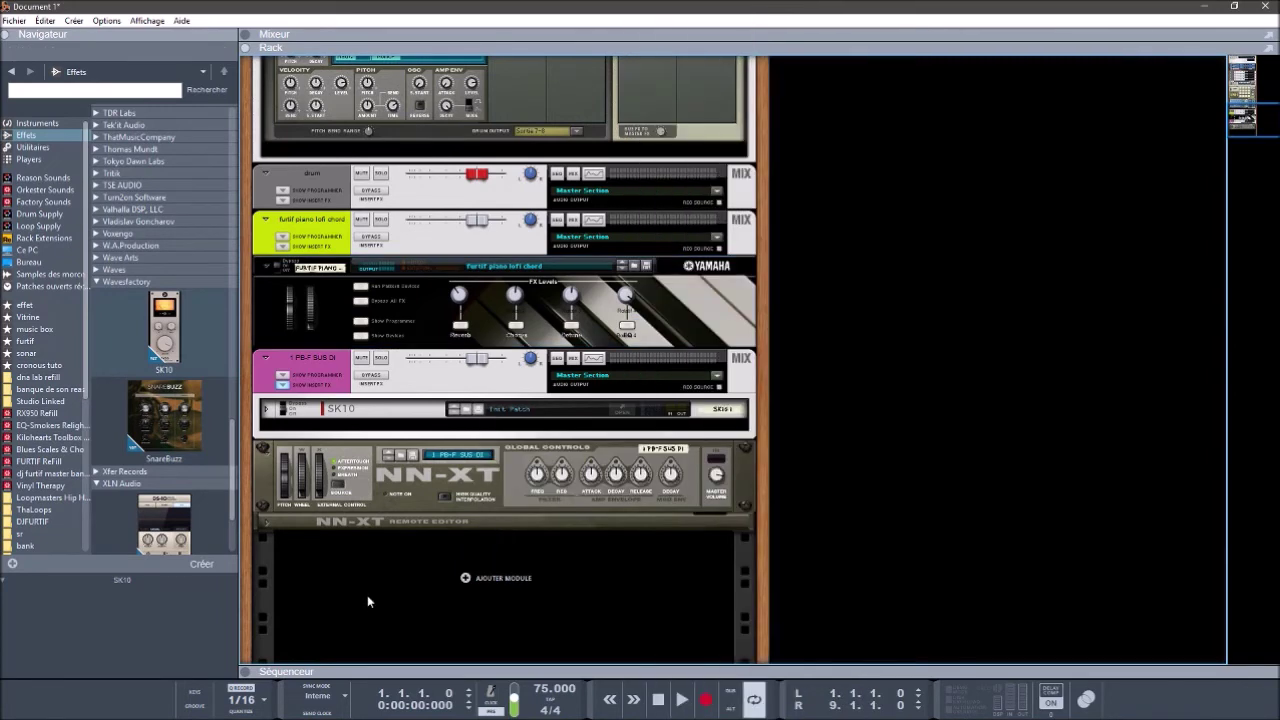
left_click(247, 671)
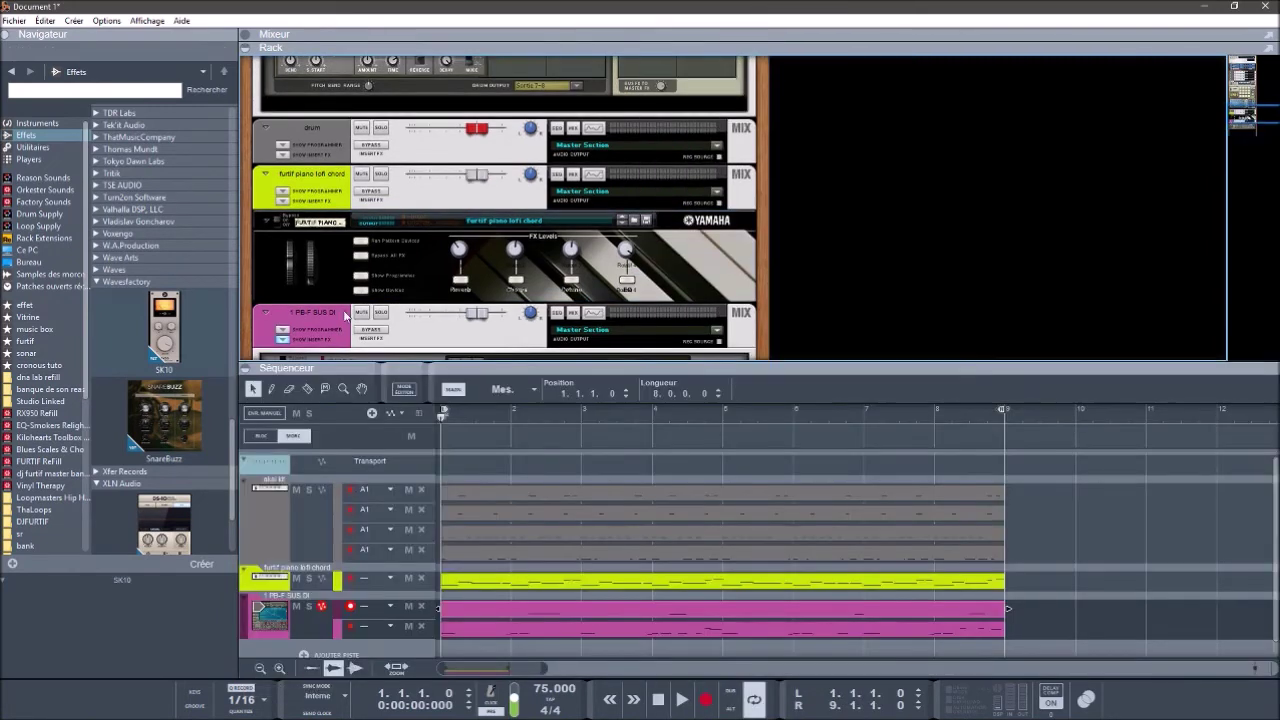
left_click(245, 48)
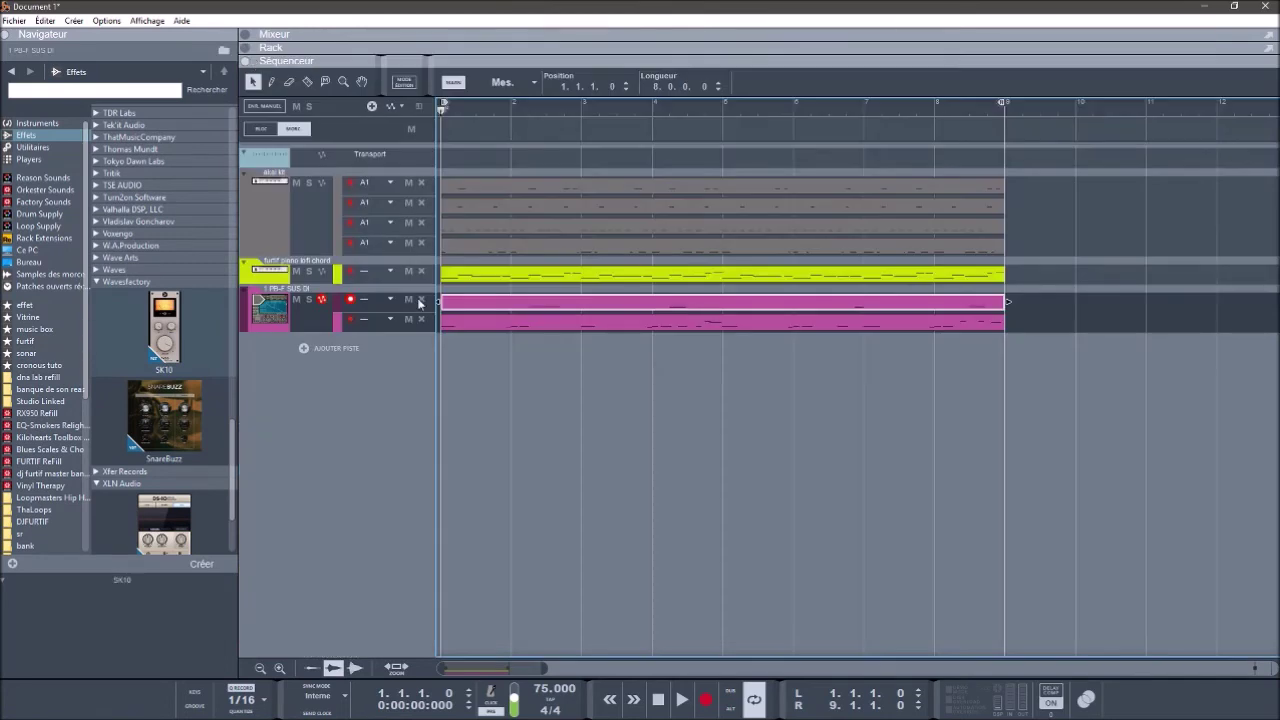
left_click(312, 349)
mouse_move(330, 370)
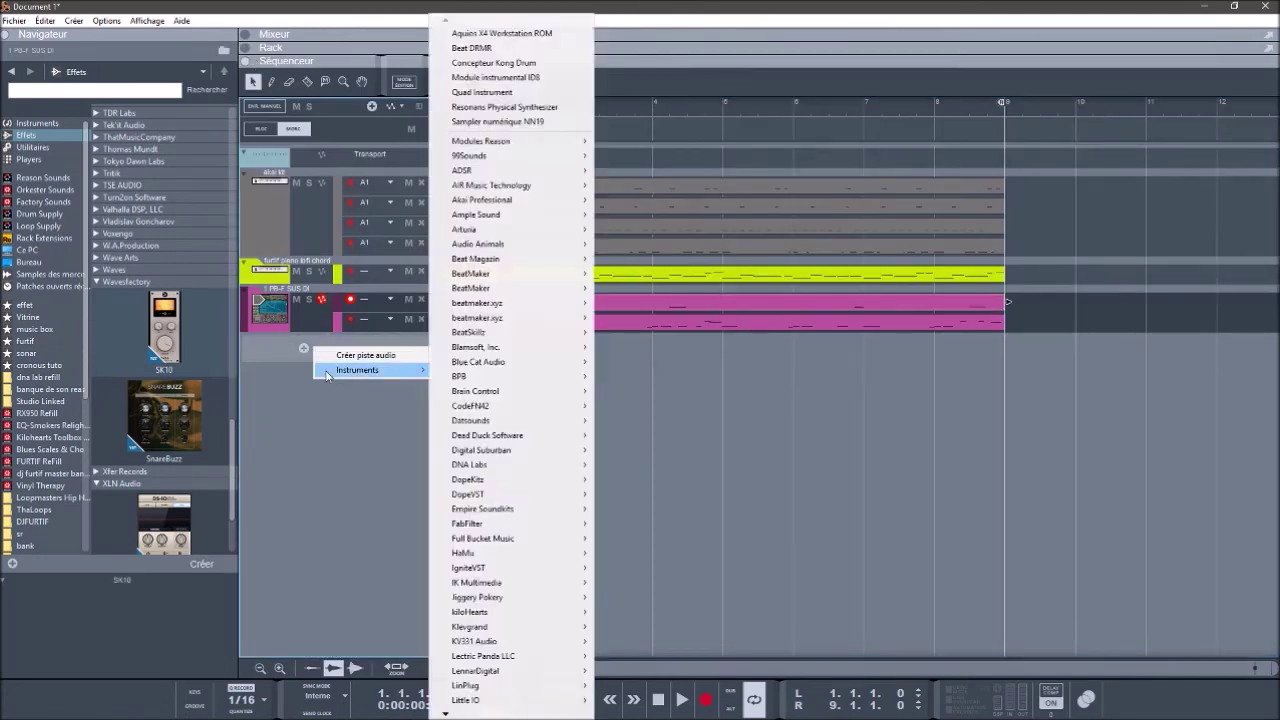
mouse_move(532, 360)
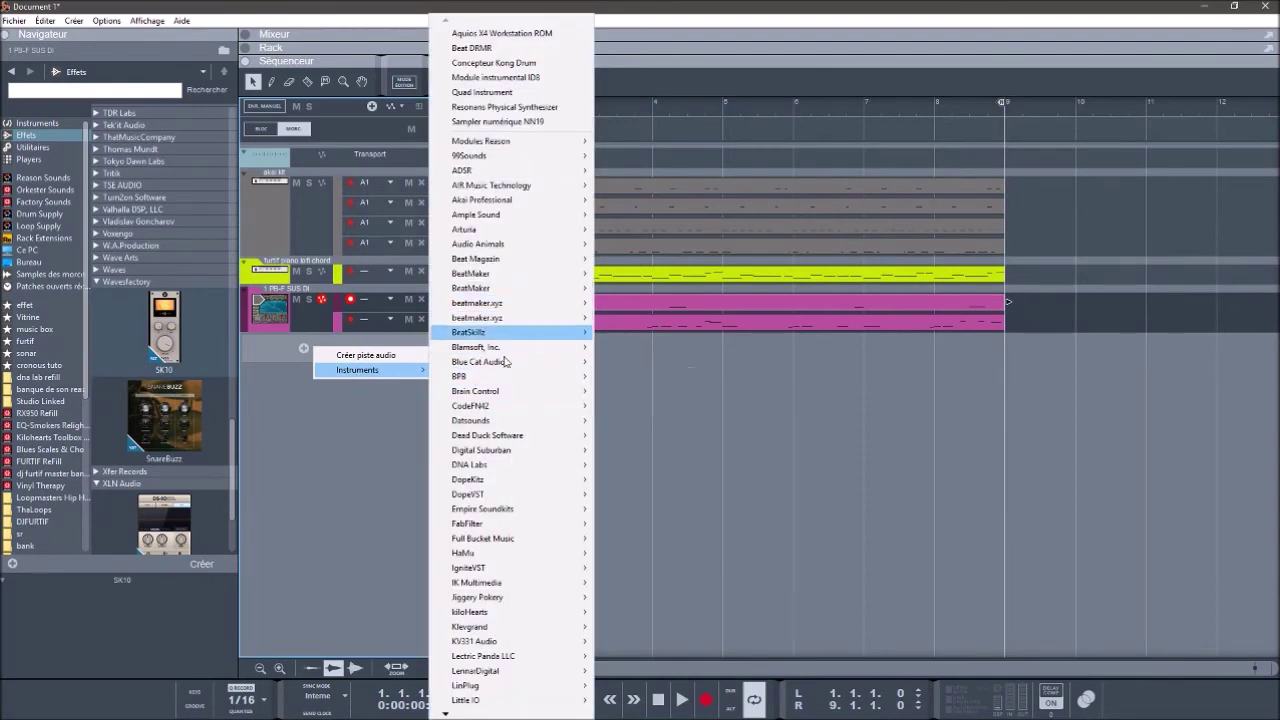
mouse_move(510, 540)
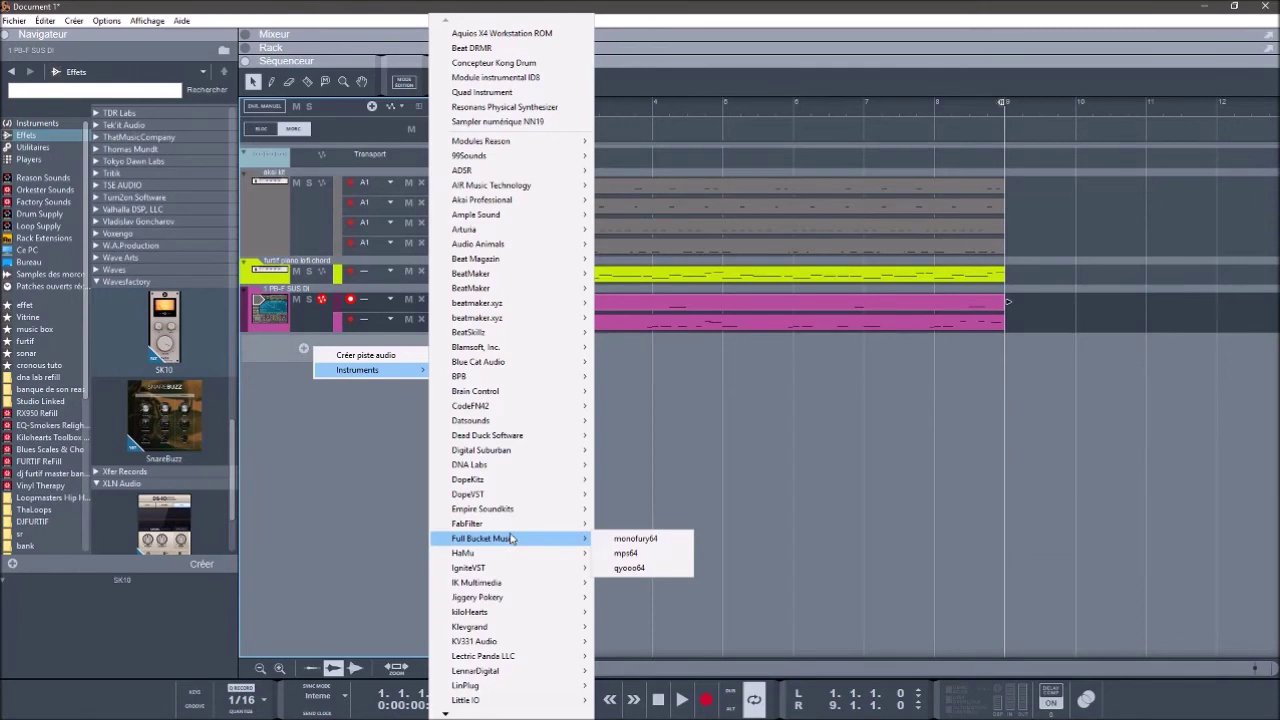
left_click(333, 434)
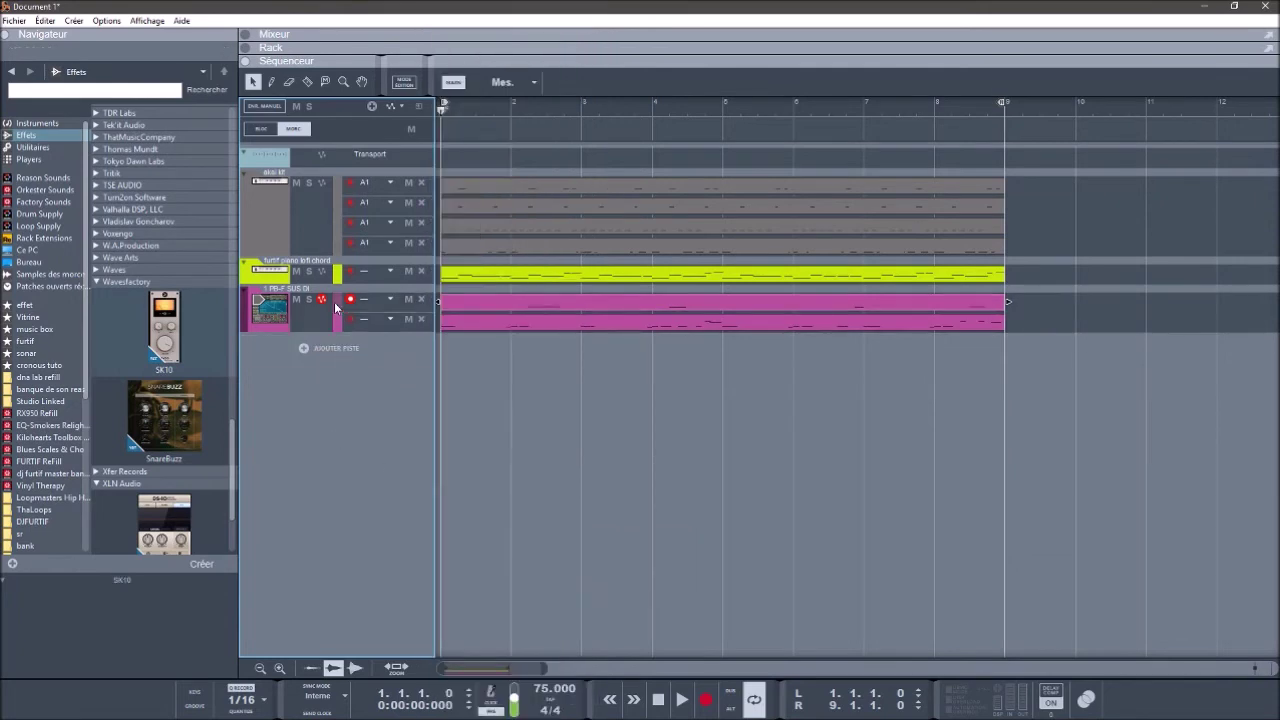
Step: Fold the sequencer and mixer so that only the rack shows, and locate the kick mix channel
left_click(245, 61)
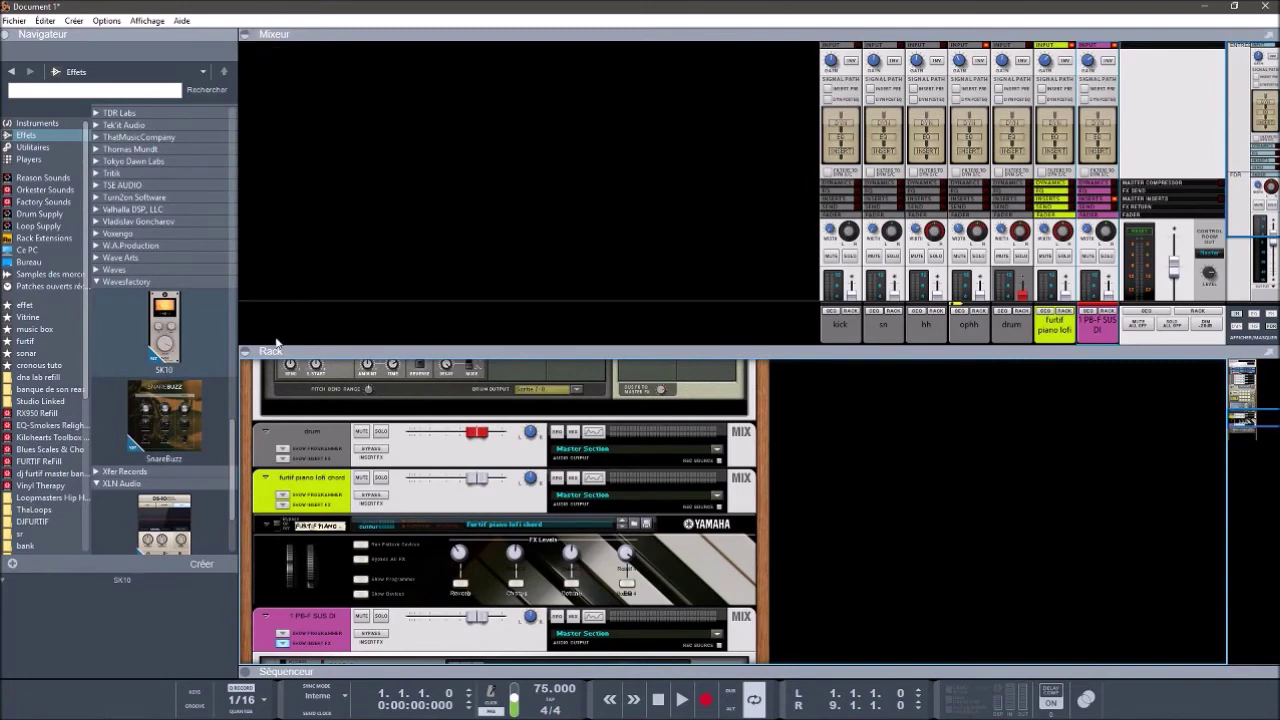
left_click(246, 352)
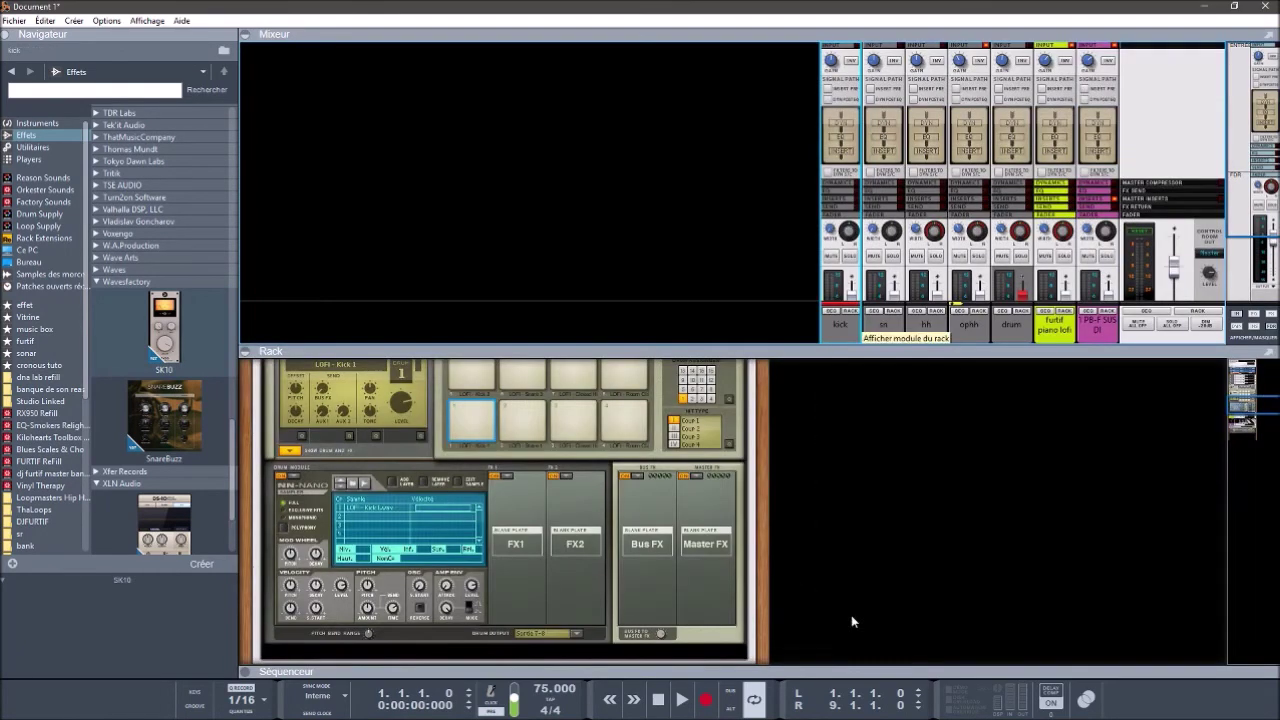
left_click(851, 617)
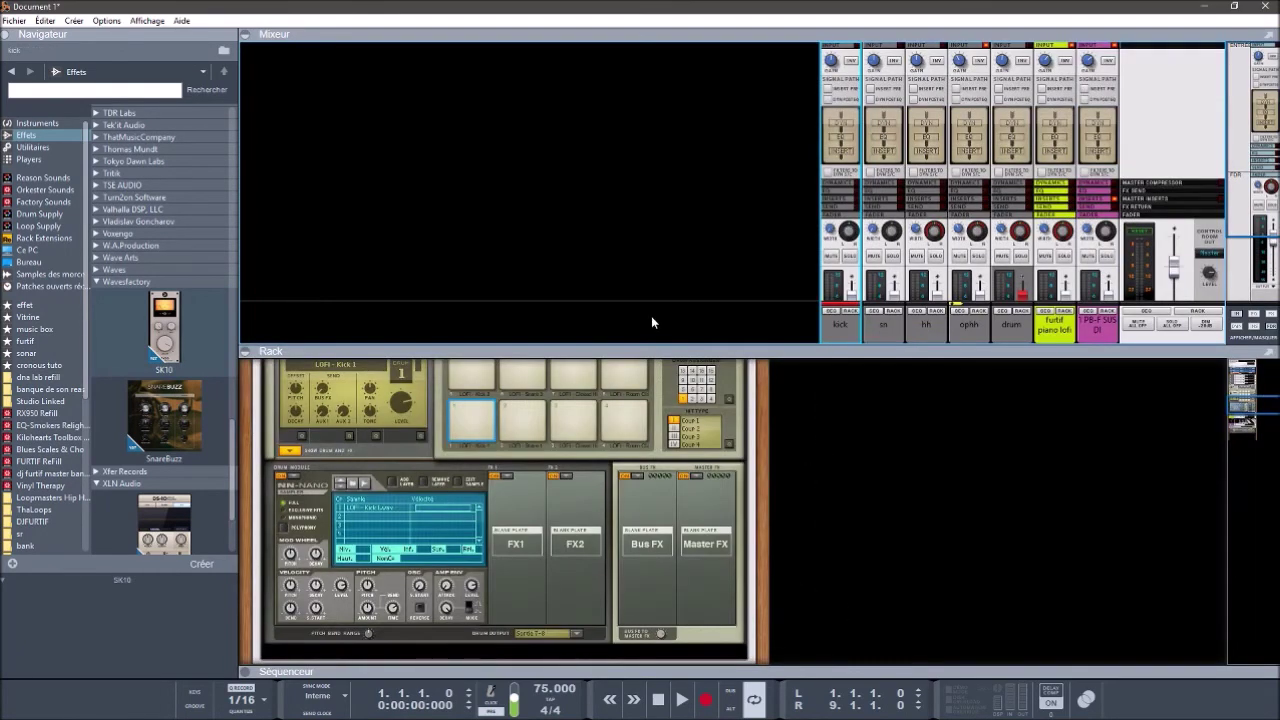
left_click(248, 36)
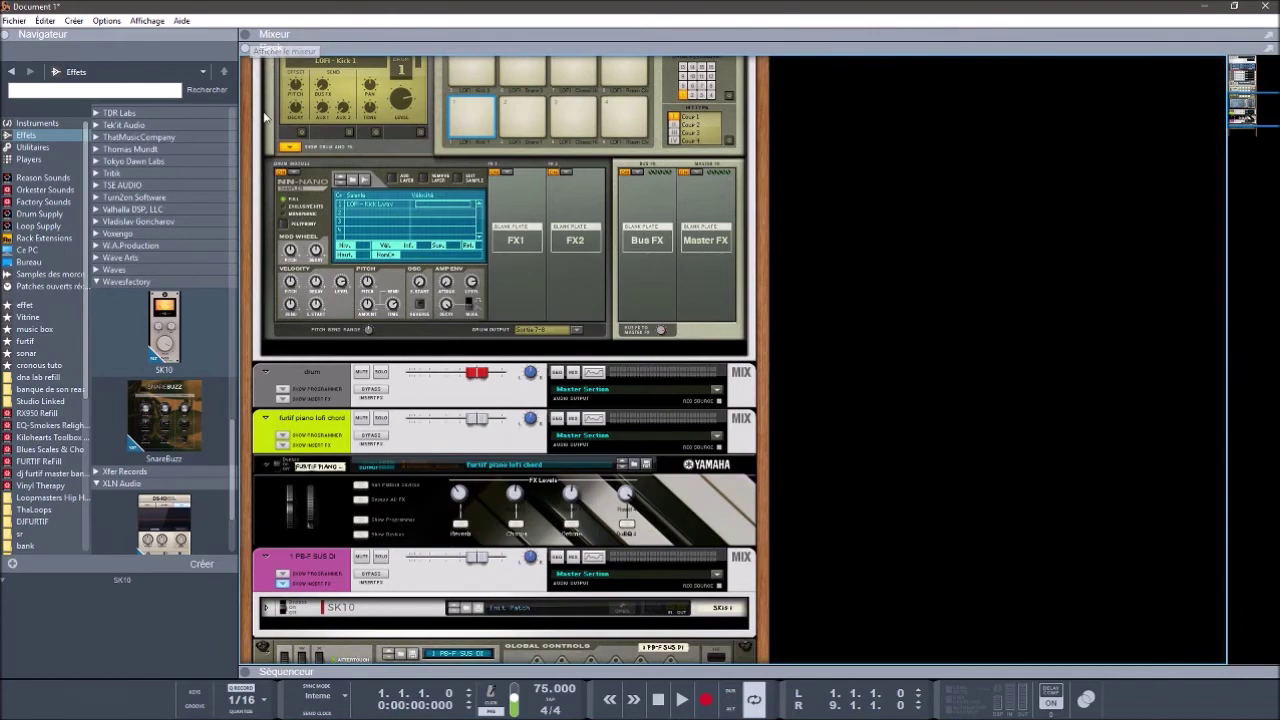
left_click_drag(1245, 120, 1247, 76)
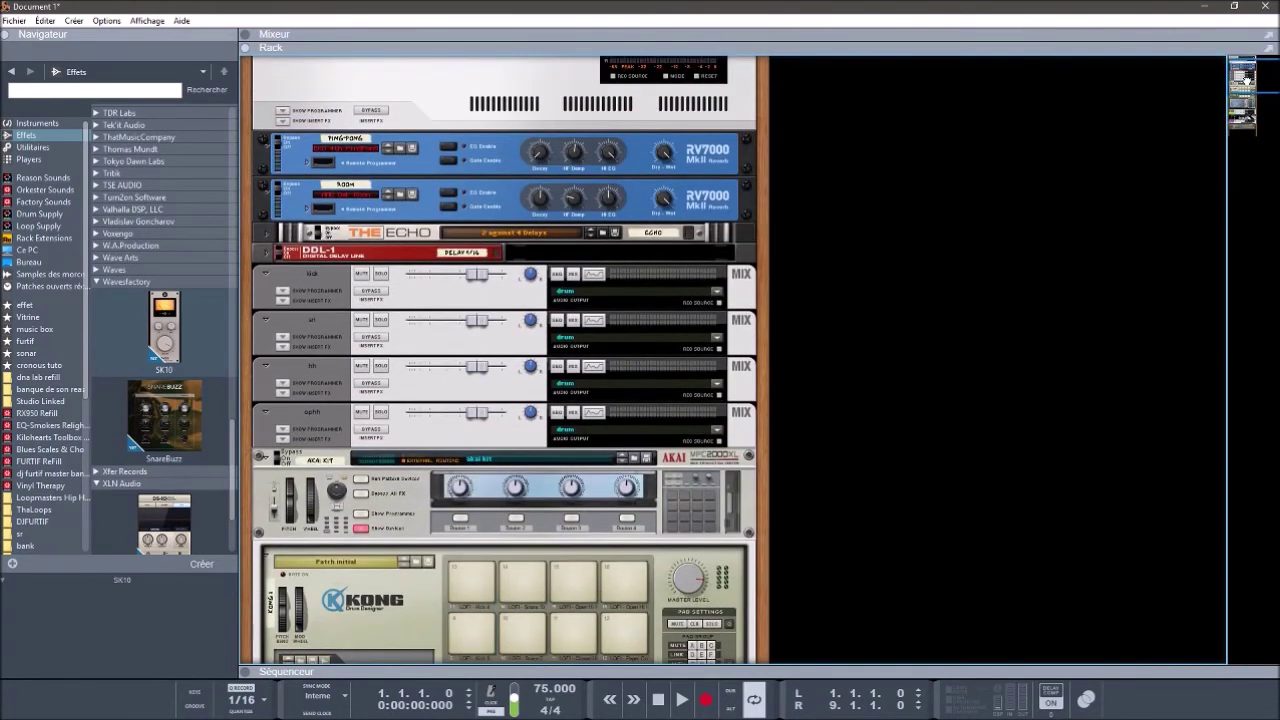
Step: Show the kick channel's insert effects, briefly play the loop, and add an SK10 to that insert section
left_click(285, 302)
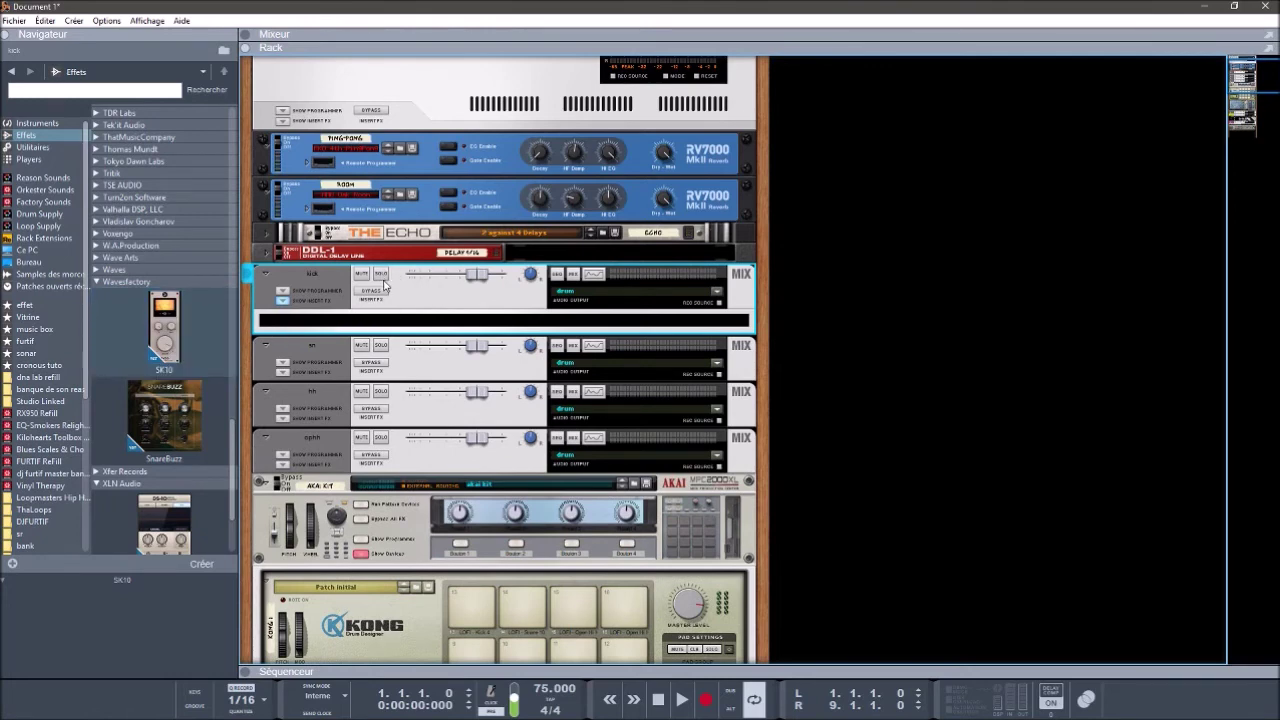
key("space")
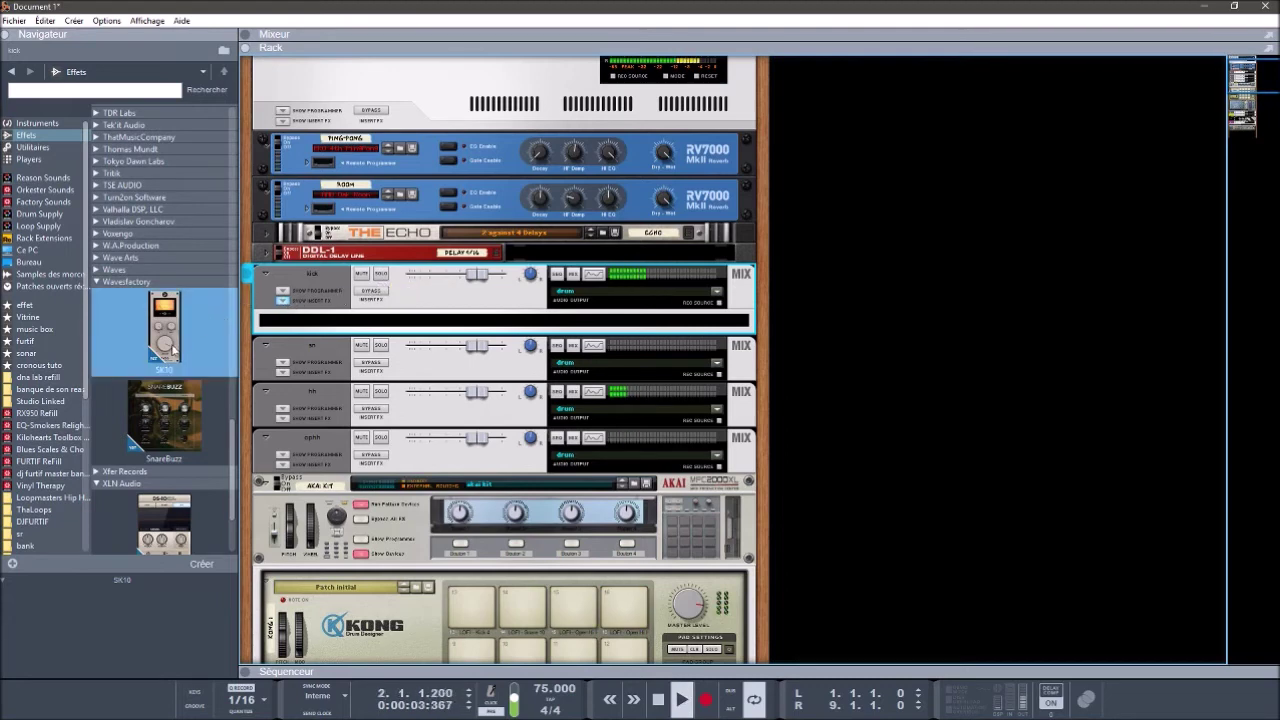
key("space")
left_click_drag(169, 345, 410, 327)
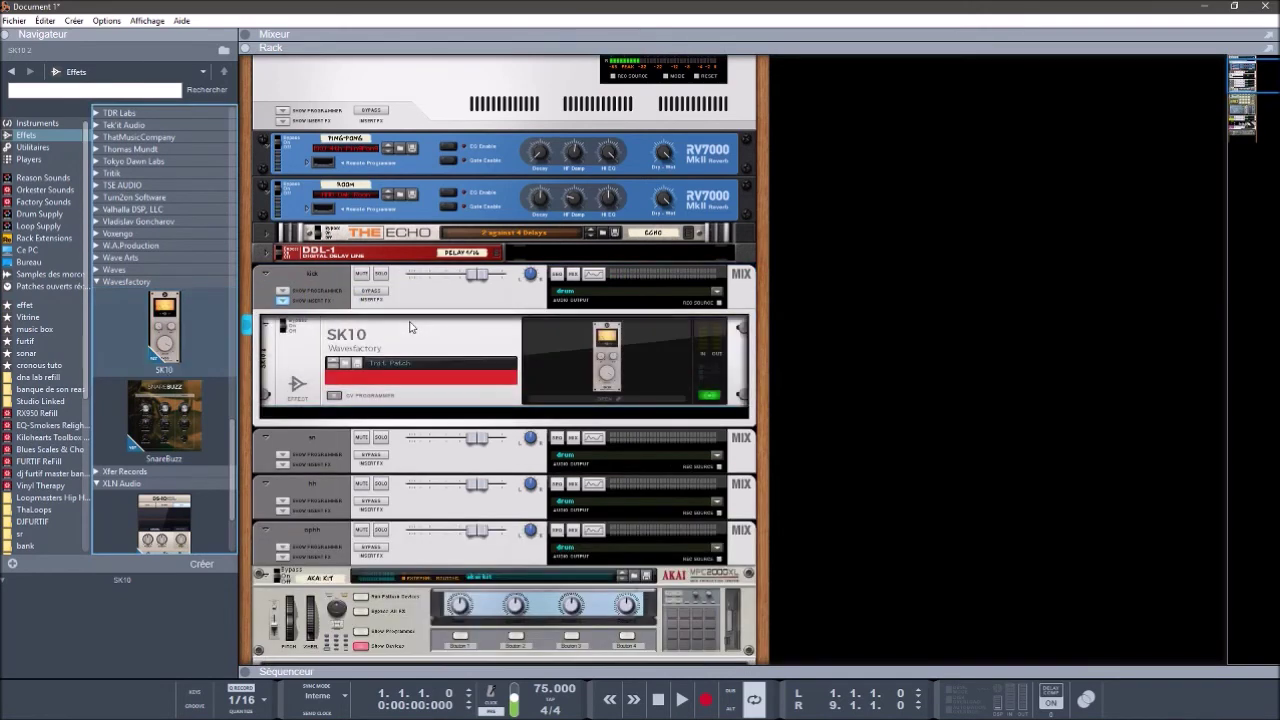
Step: During playback, open the kick's SK10 editor beside the rack, lower its low-pass and set the amount to about -8.64 dB
key("space")
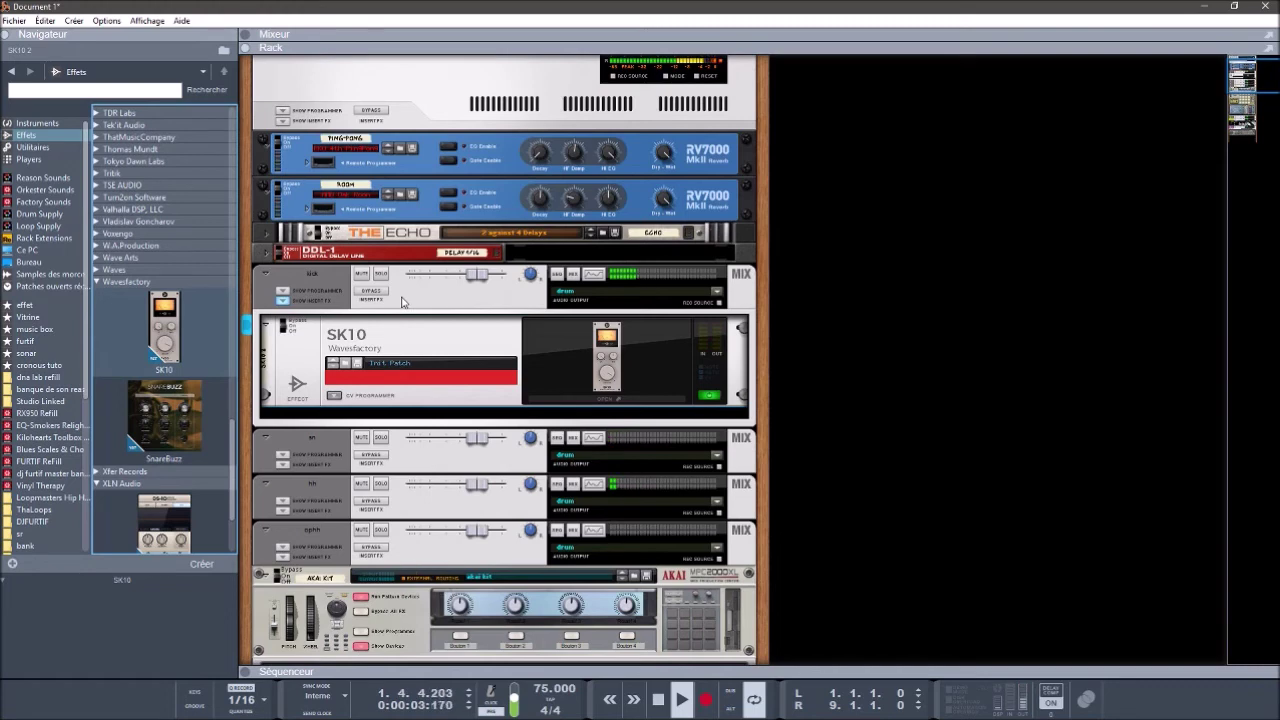
left_click(597, 399)
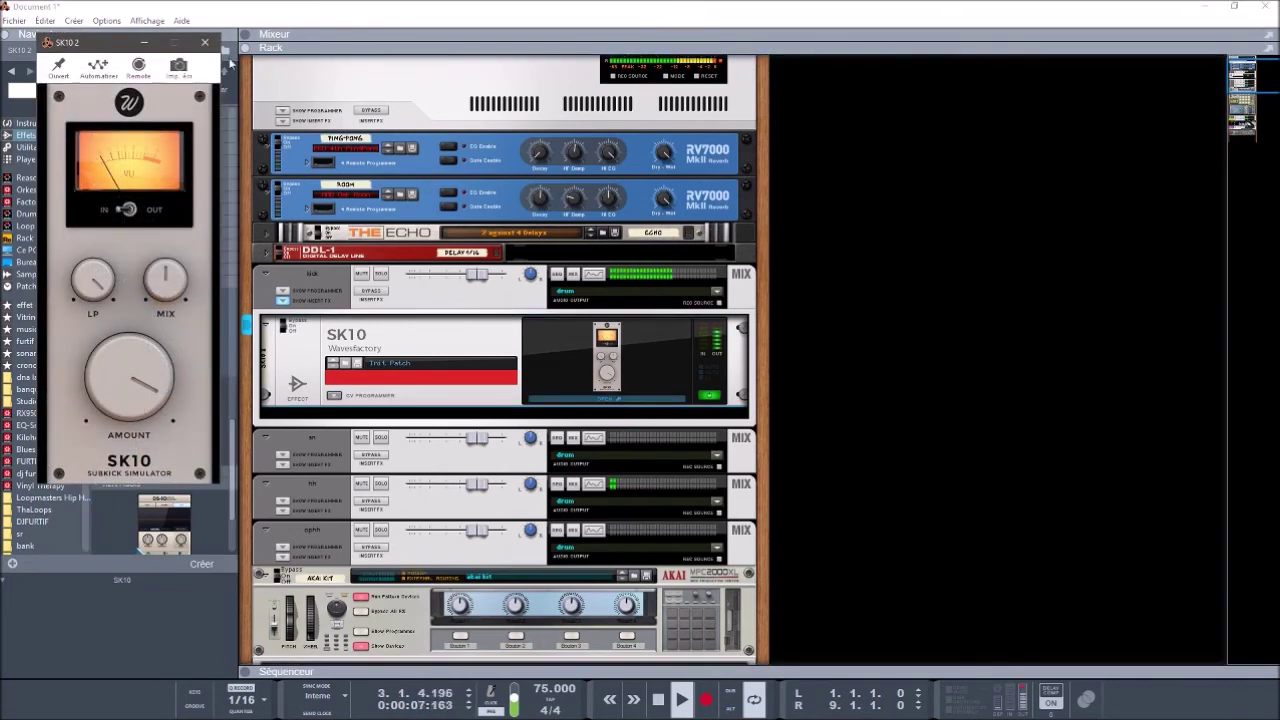
left_click_drag(117, 50, 853, 72)
left_click_drag(828, 300, 842, 426)
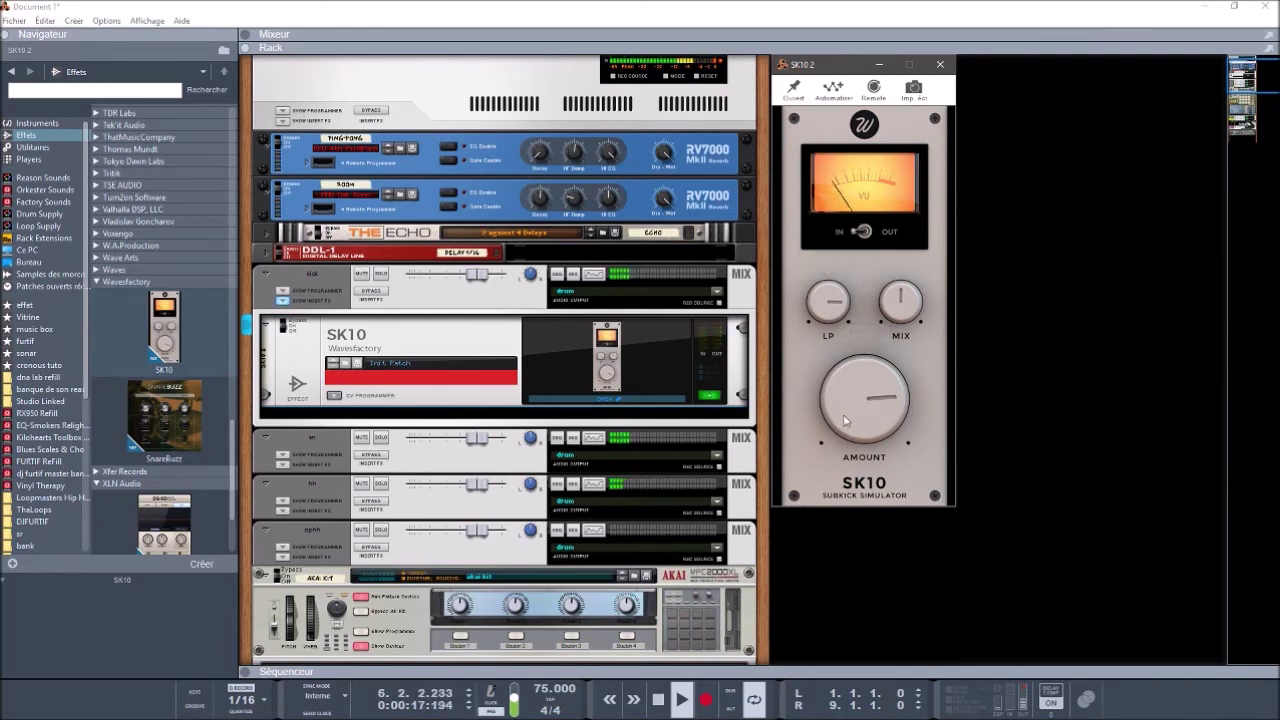
left_click_drag(842, 426, 839, 387)
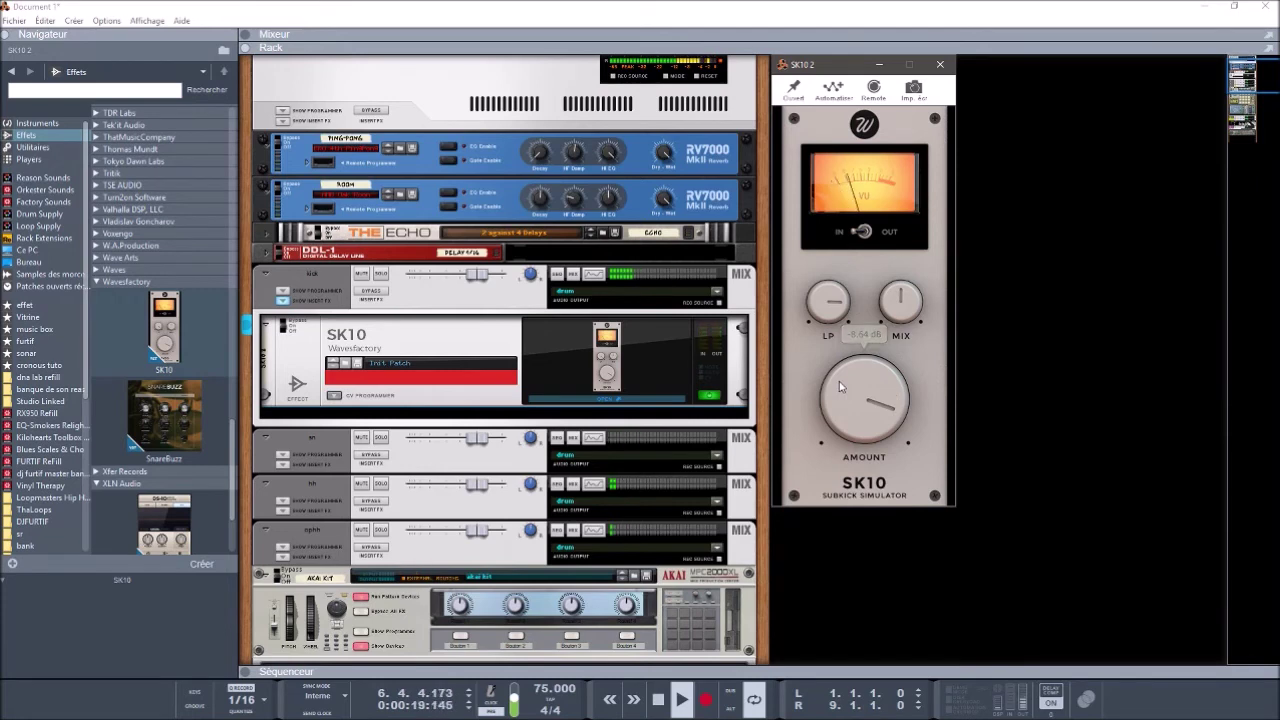
Step: Solo the kick channel, compare its sound with the insert effects bypassed and active, and release the solo
left_click(381, 276)
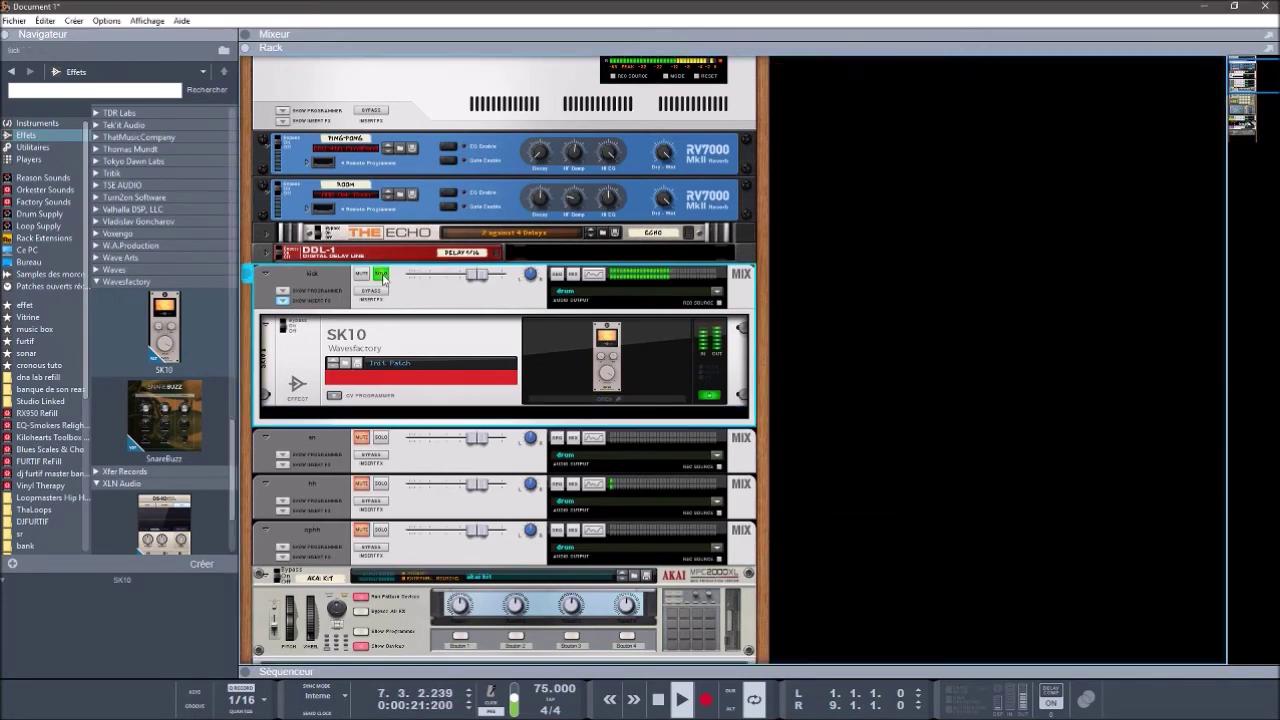
left_click(380, 292)
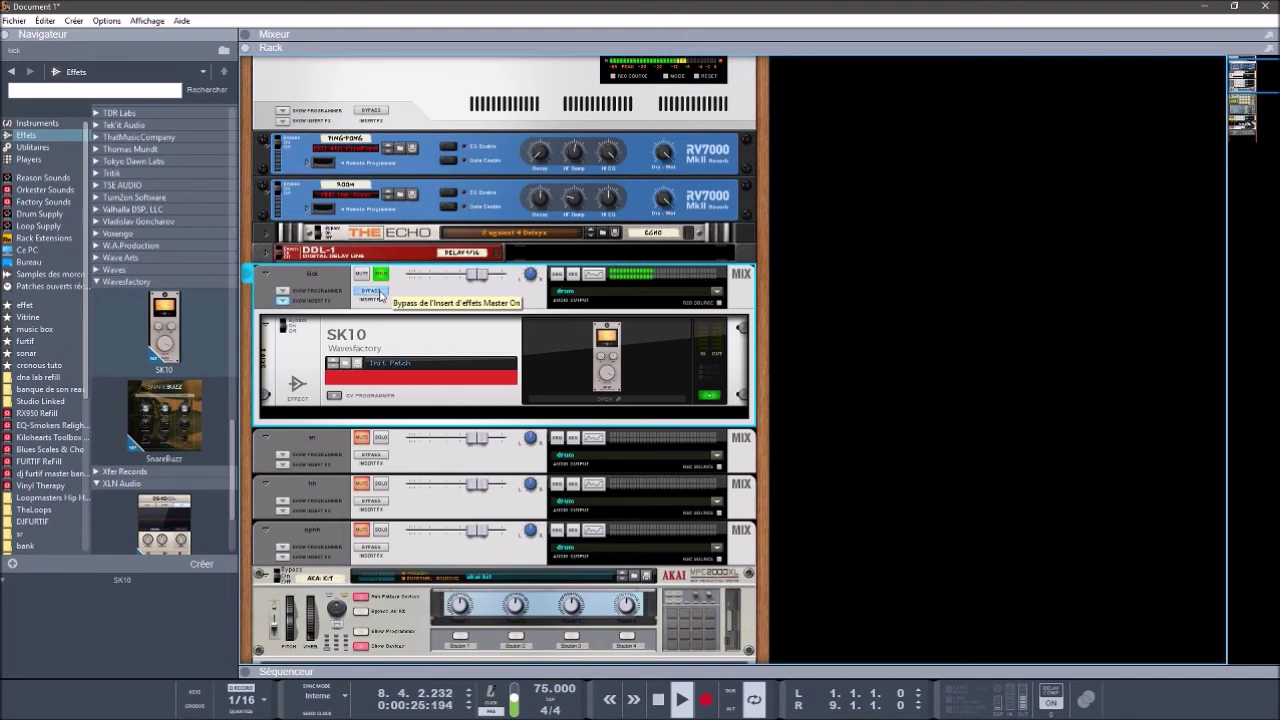
left_click(380, 292)
left_click(380, 273)
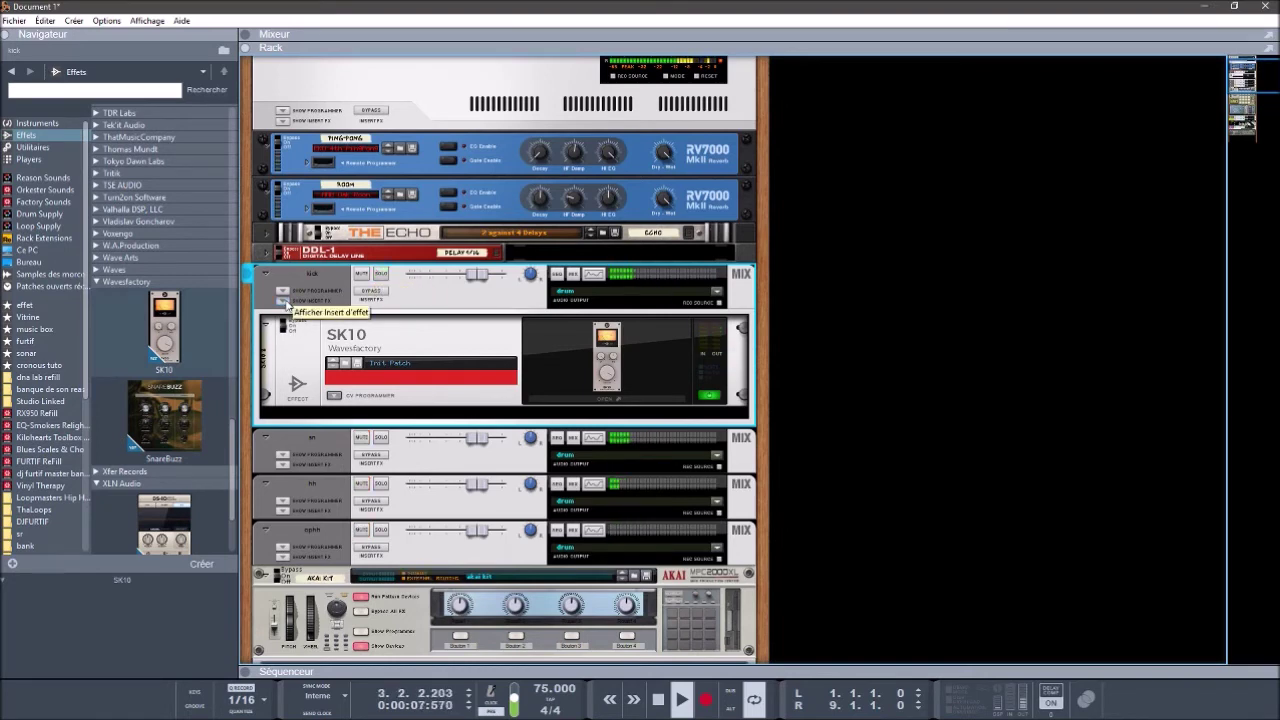
Step: Fold the SK10 device in the kick channel's insert section while keeping the section shown
left_click(283, 300)
left_click(284, 300)
left_click(267, 329)
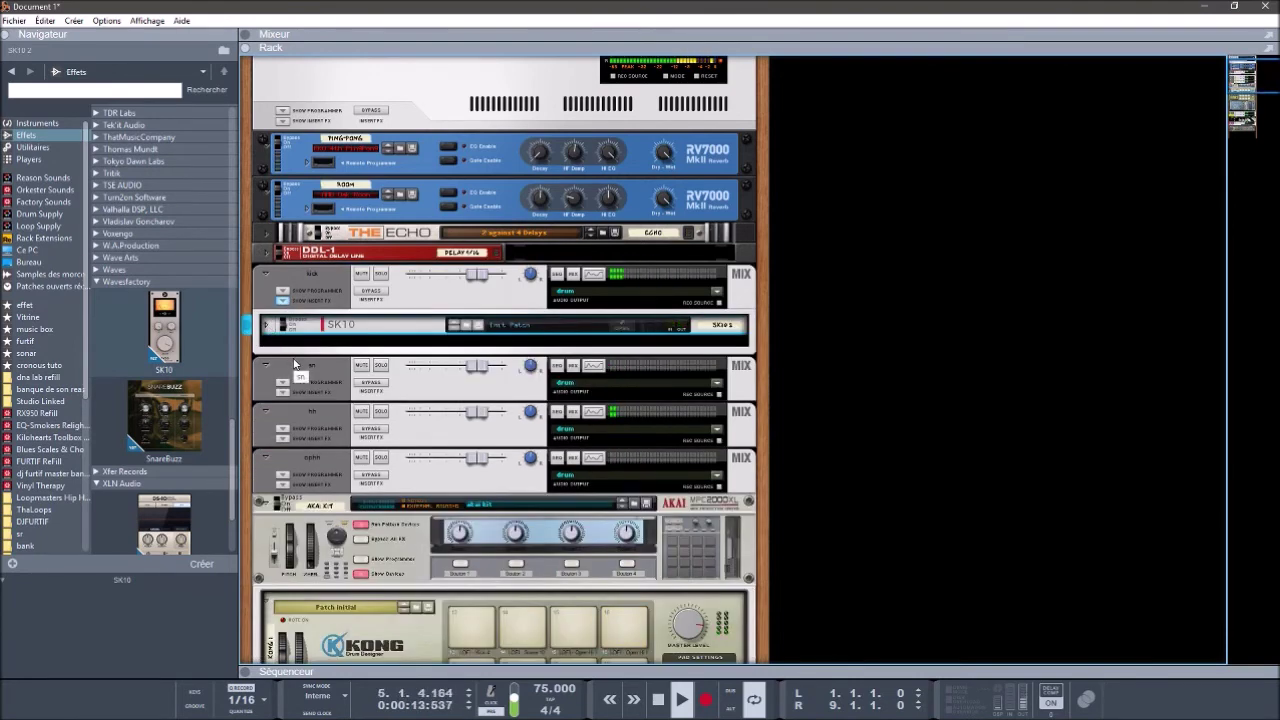
Step: Solo the snare channel (sn), show its insert effects and add SnareBuzz there
left_click(383, 366)
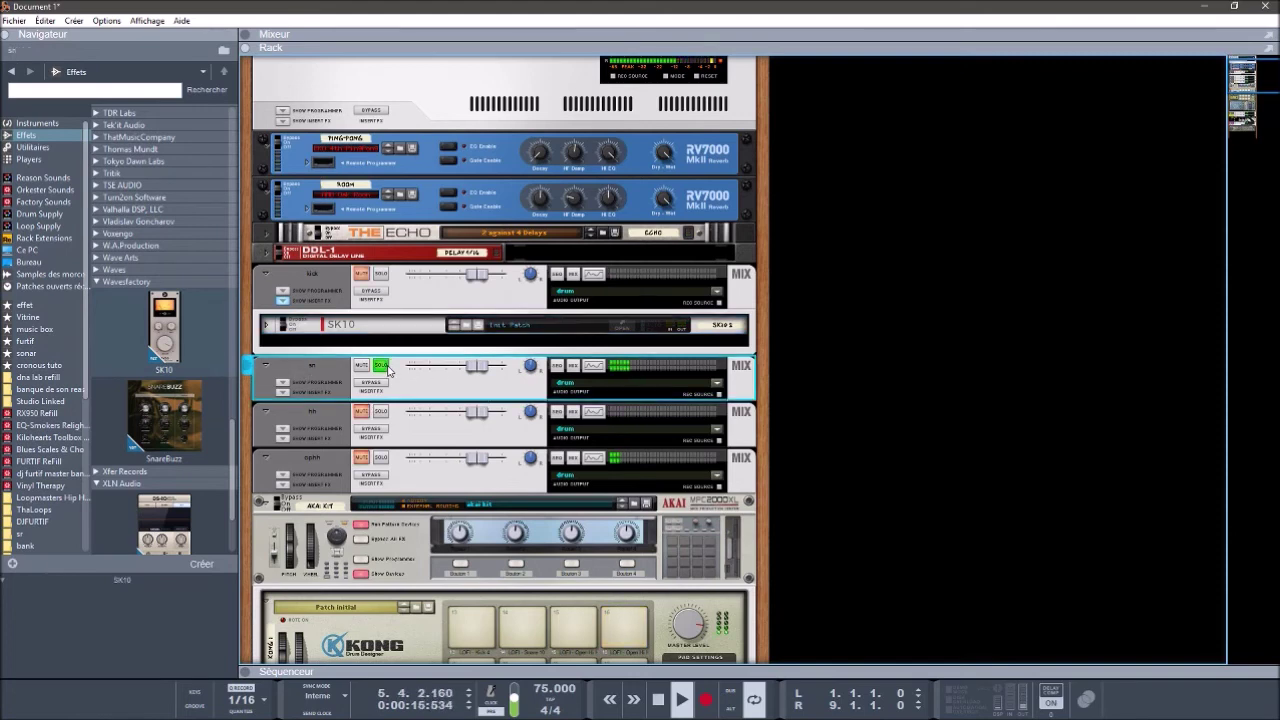
left_click(283, 393)
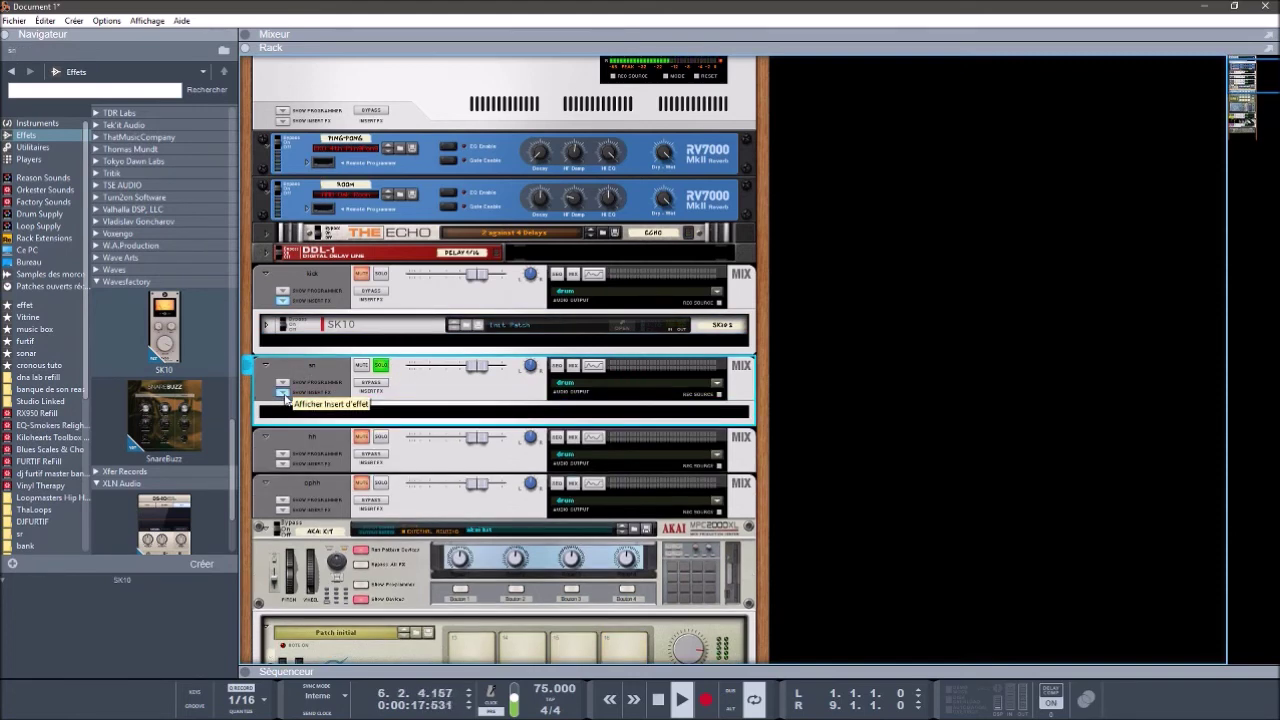
left_click_drag(173, 404, 503, 412)
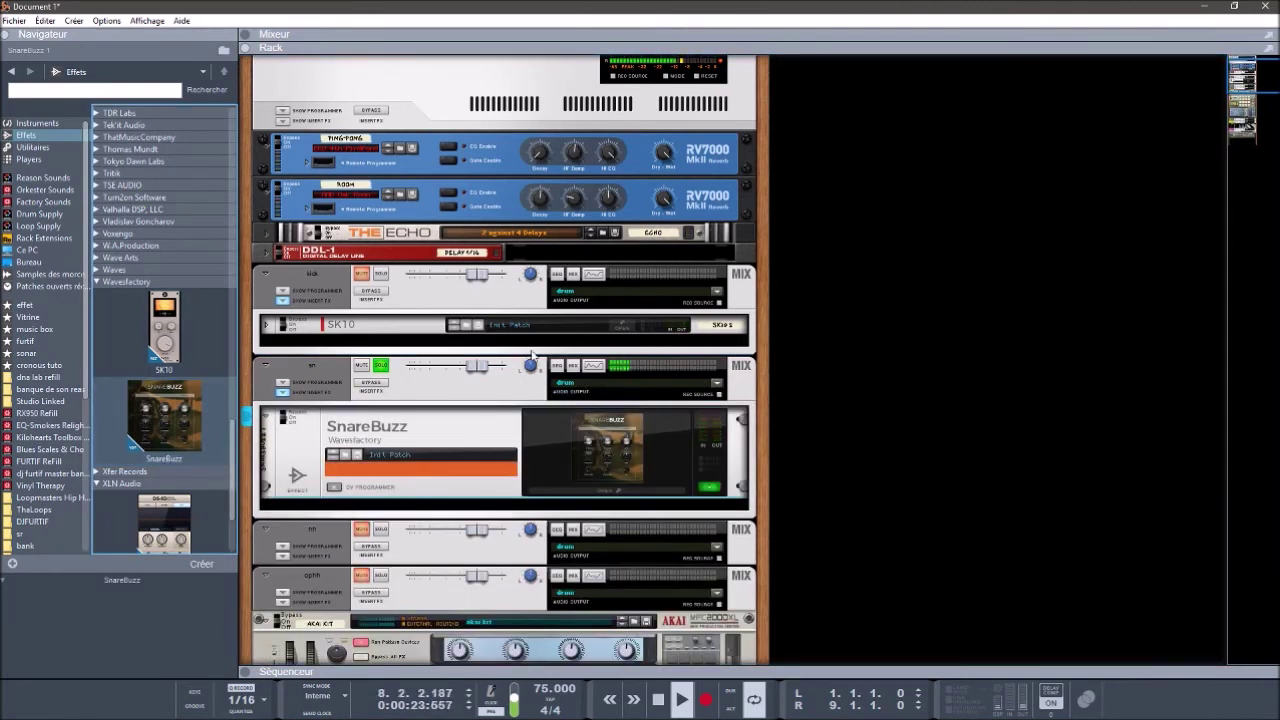
Step: In SnareBuzz's editor, set release to 280.01 ms, room size to 0.40 %, room mix to 0.17 % and mix to about 0.20 %
left_click(615, 489)
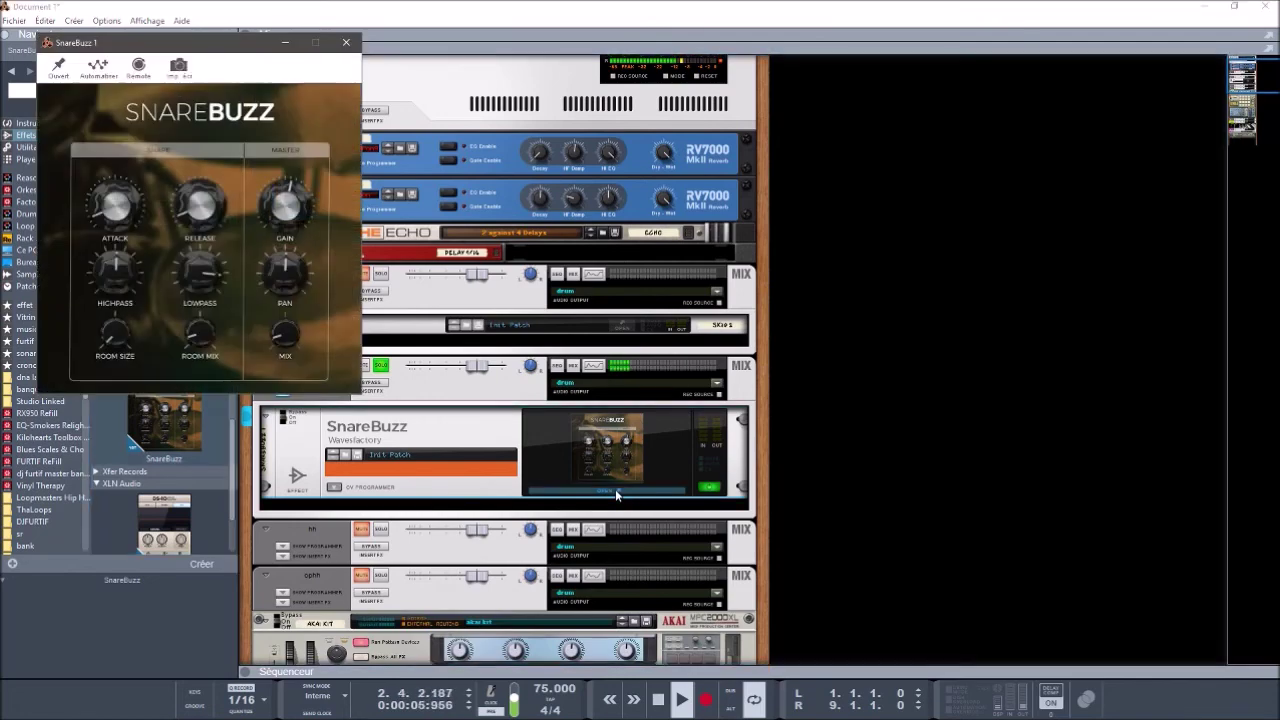
left_click_drag(220, 52, 967, 140)
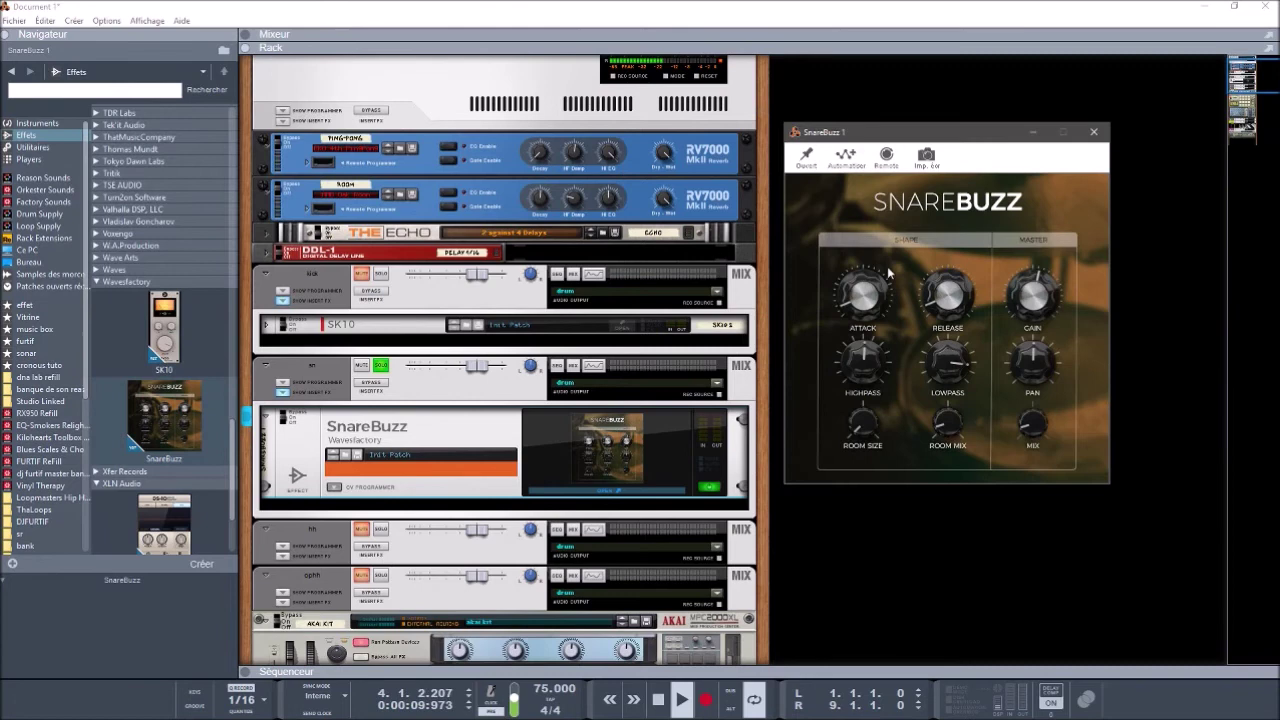
left_click_drag(937, 308, 947, 237)
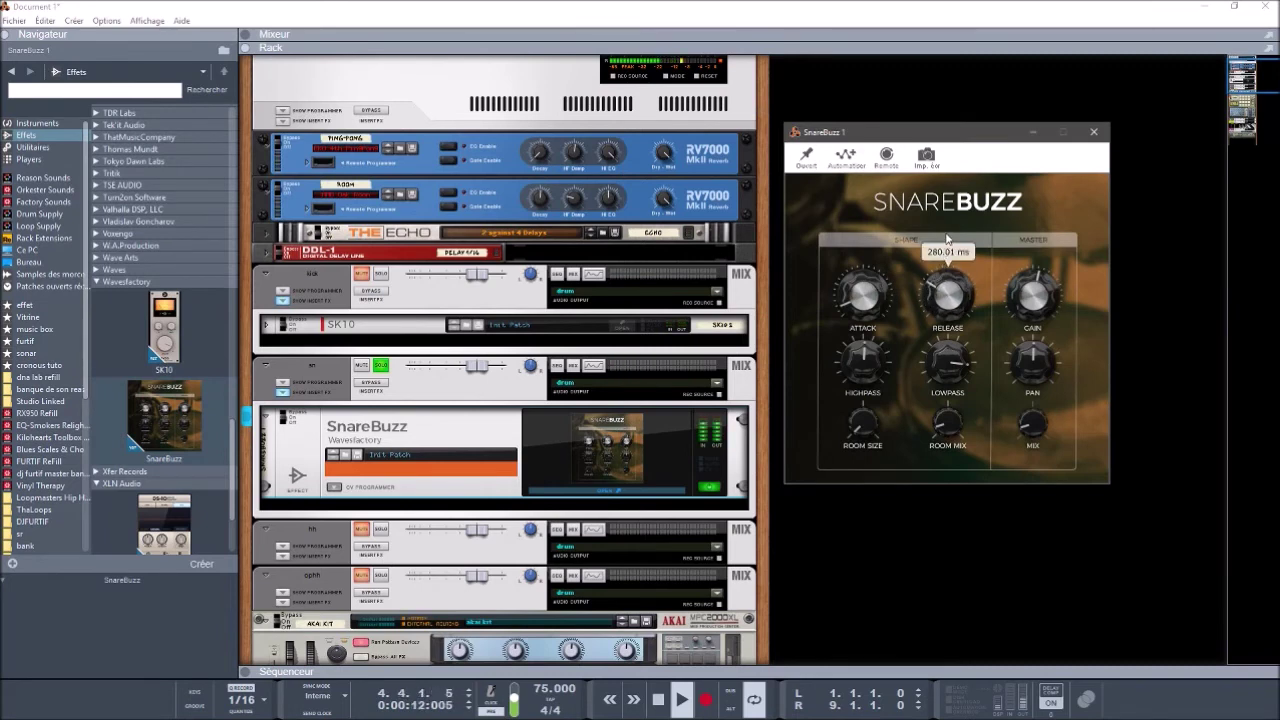
left_click_drag(863, 425, 884, 343)
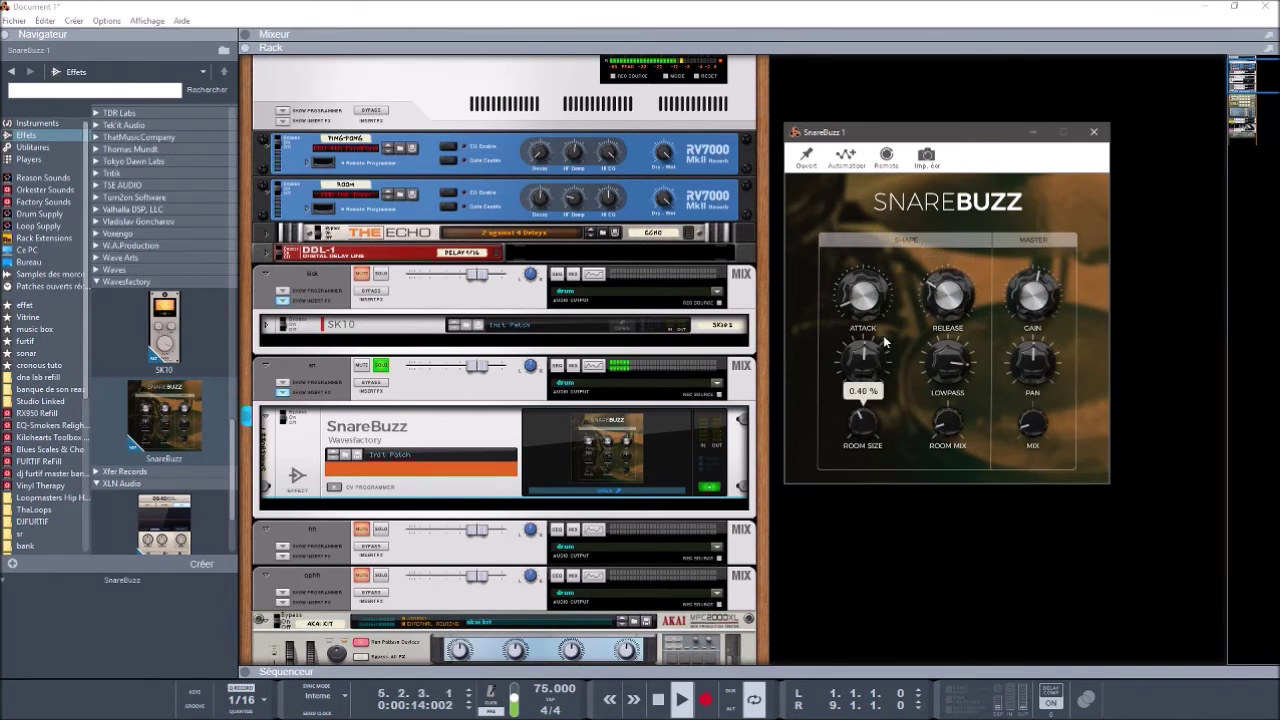
left_click_drag(948, 423, 948, 410)
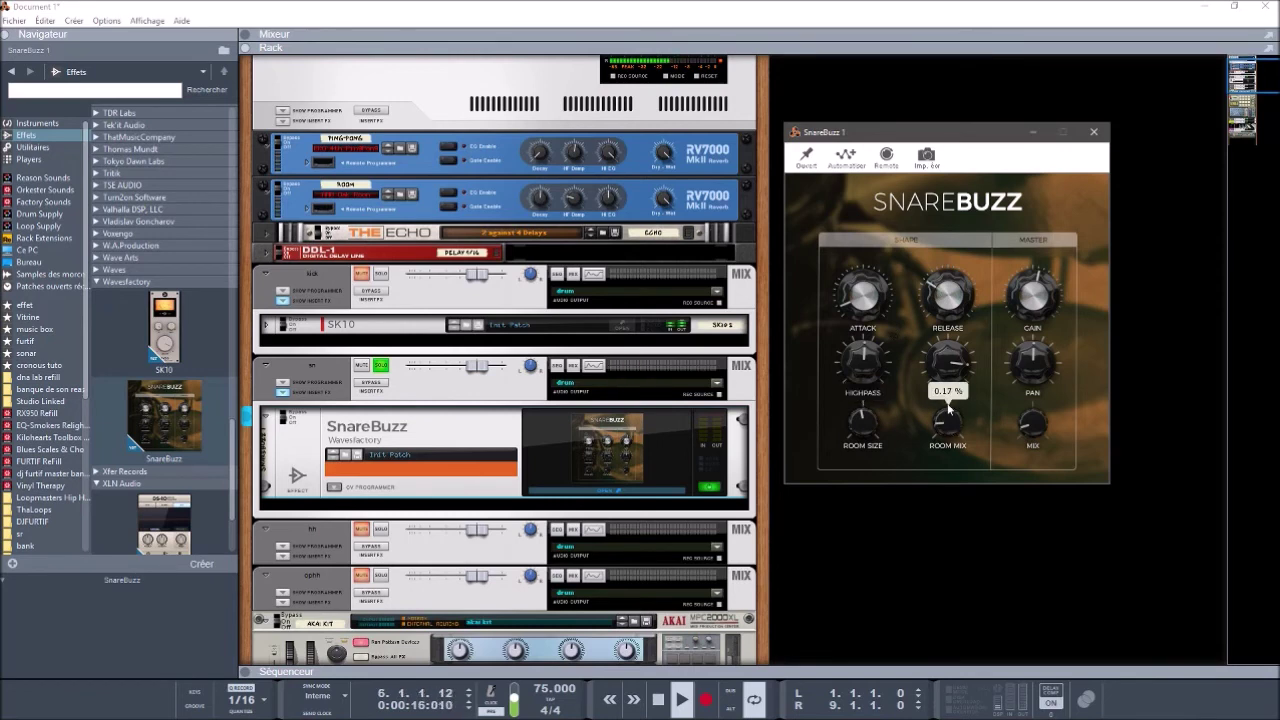
left_click_drag(1025, 427, 1025, 383)
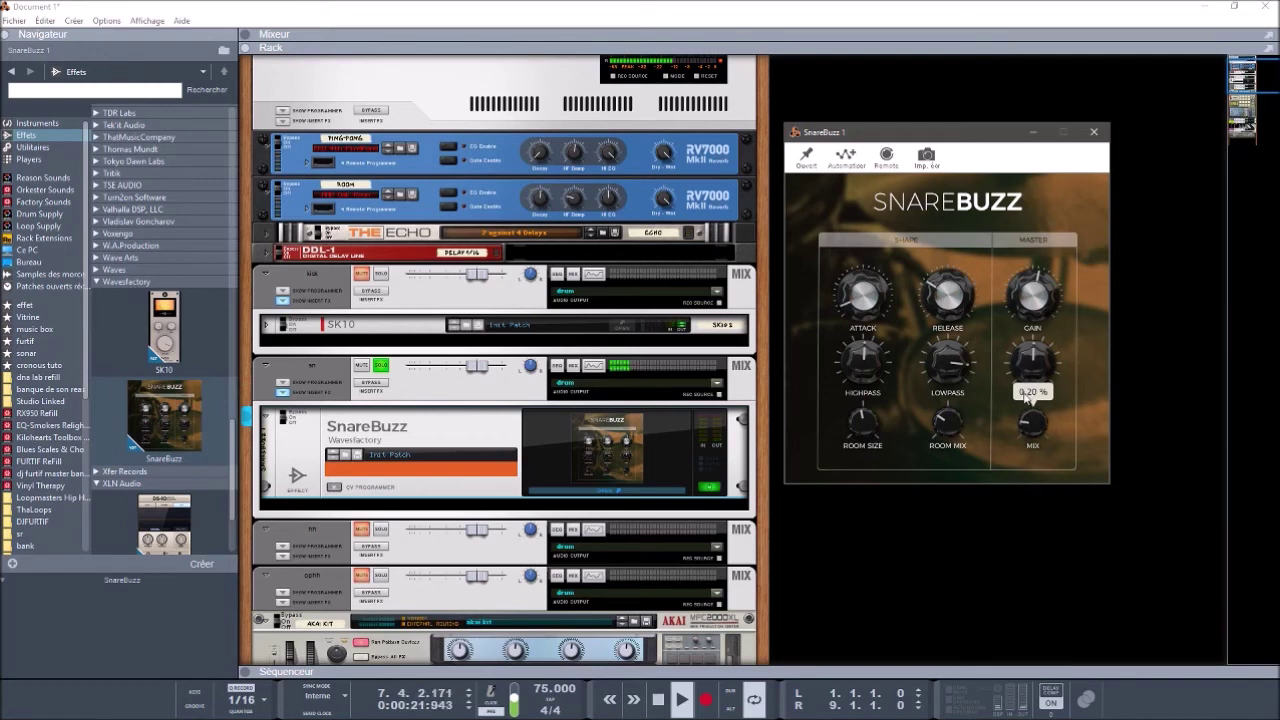
Step: Set SnareBuzz's lowpass to 2206.639 Hz and release the solo on the snare channel (sn)
left_click_drag(949, 366, 953, 403)
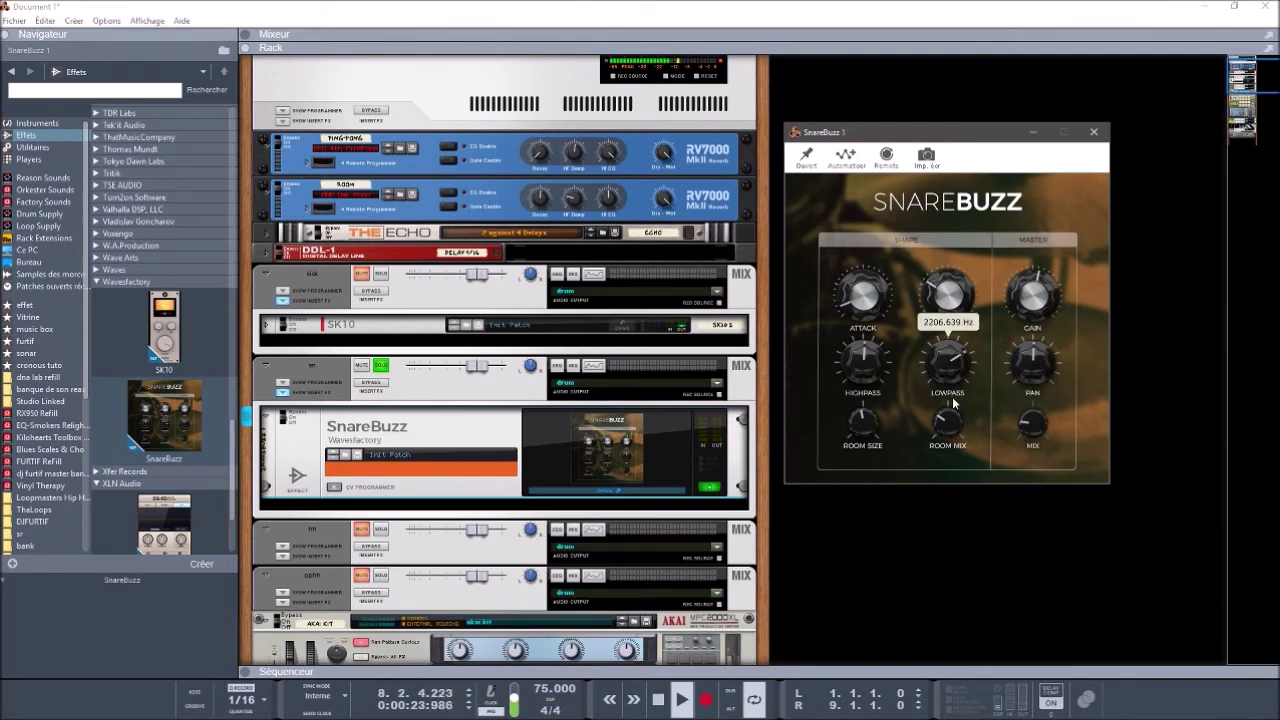
left_click(381, 366)
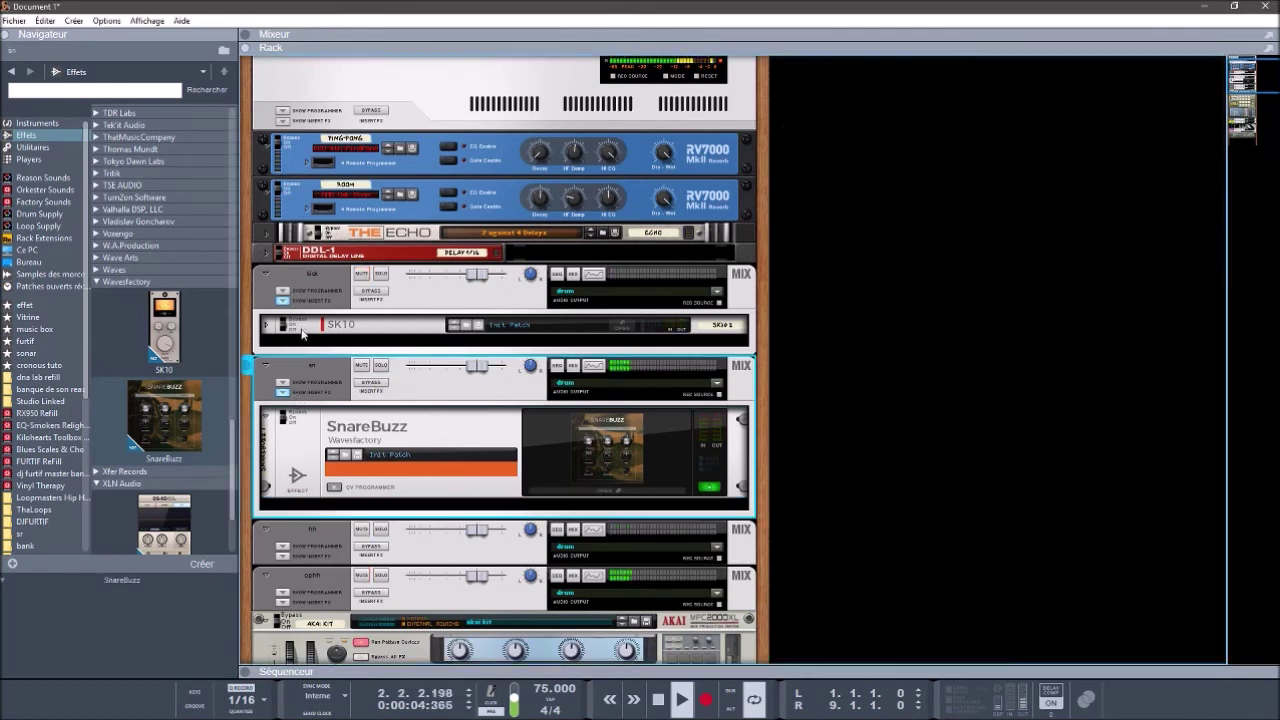
Step: Fold the SnareBuzz device in the snare channel's insert section and stop playback
left_click(266, 421)
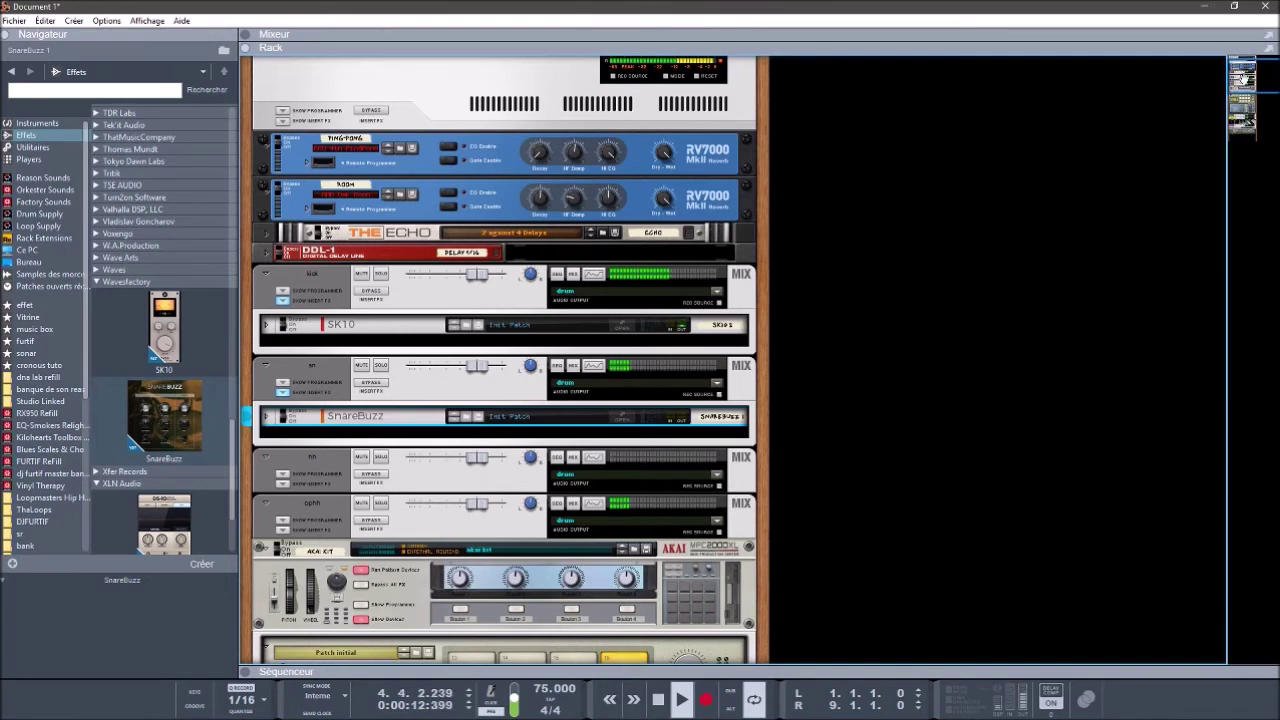
scroll(1240, 86, "down", 3)
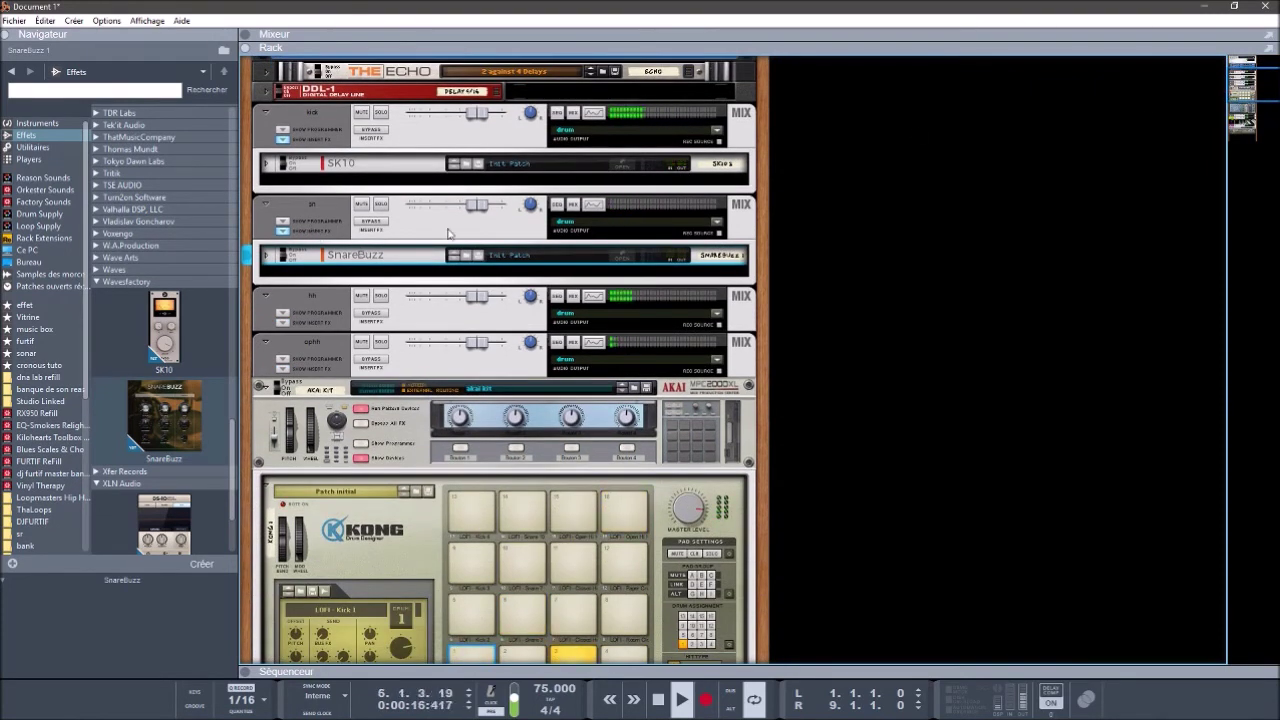
left_click_drag(1246, 92, 1246, 118)
key("space")
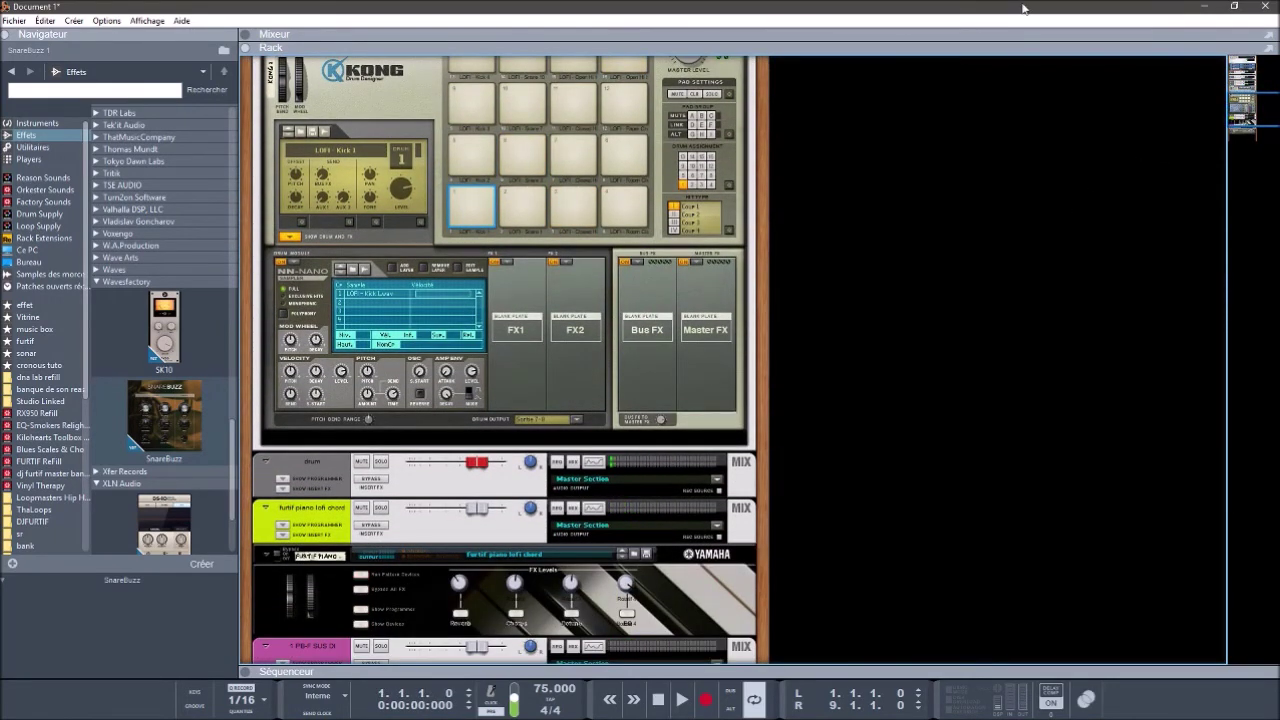
Step: Show the mixer alone, with the rack and the sequencer collapsed
left_click(250, 47)
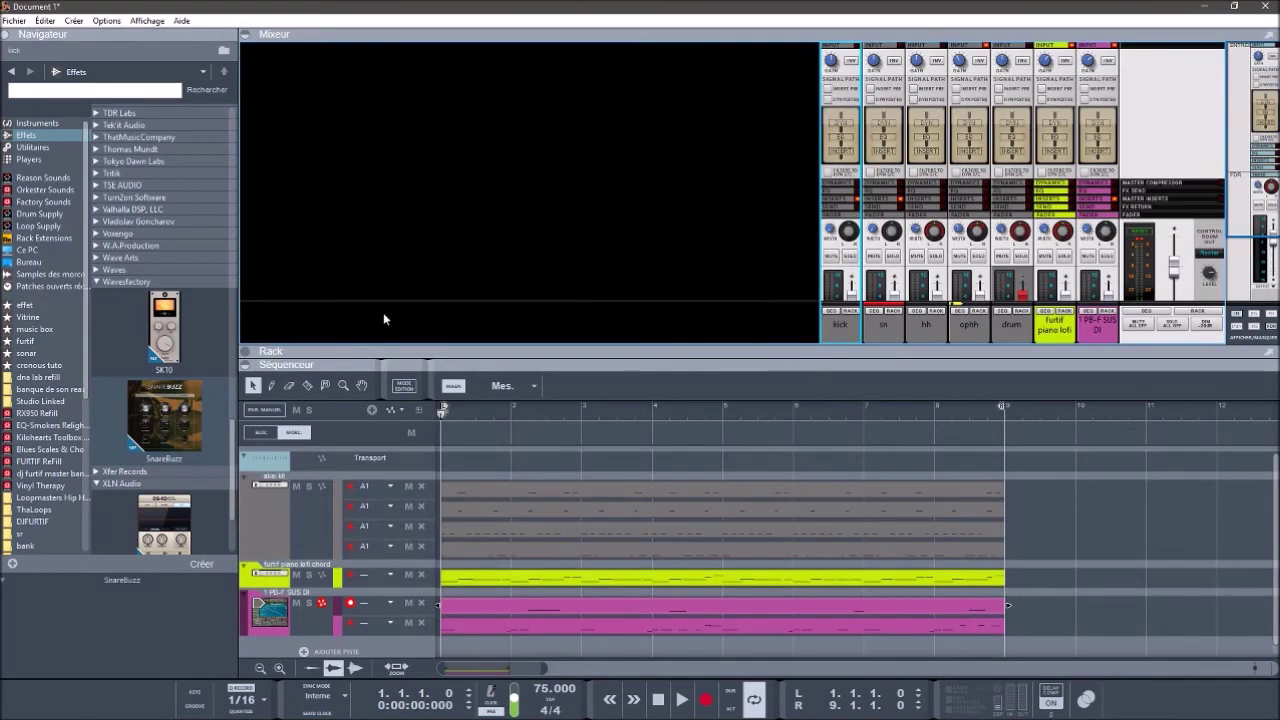
left_click(245, 353)
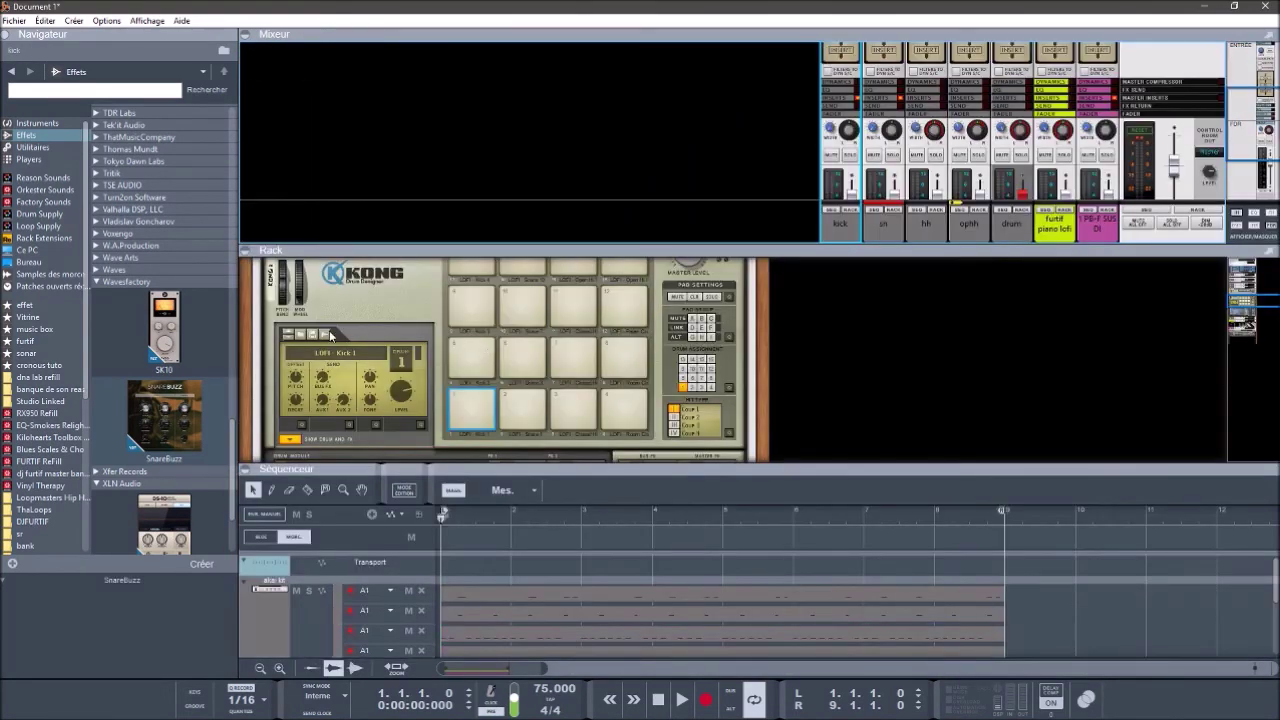
left_click(245, 256)
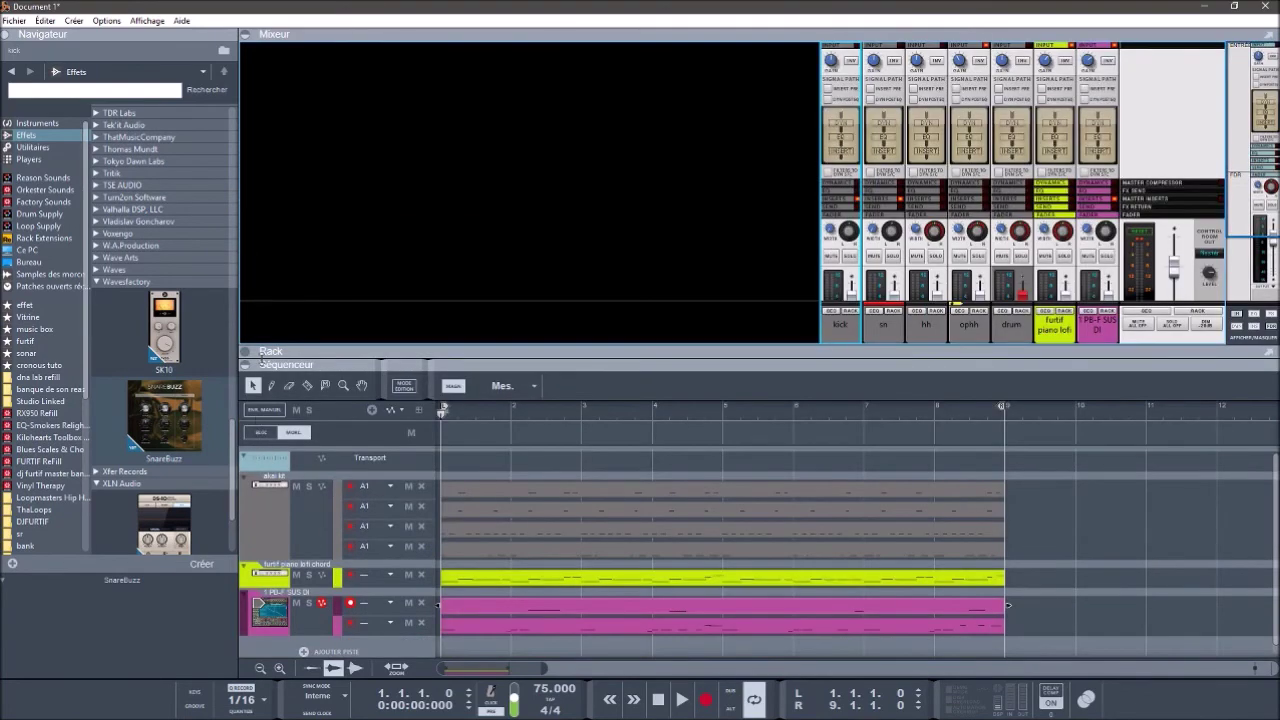
left_click(245, 365)
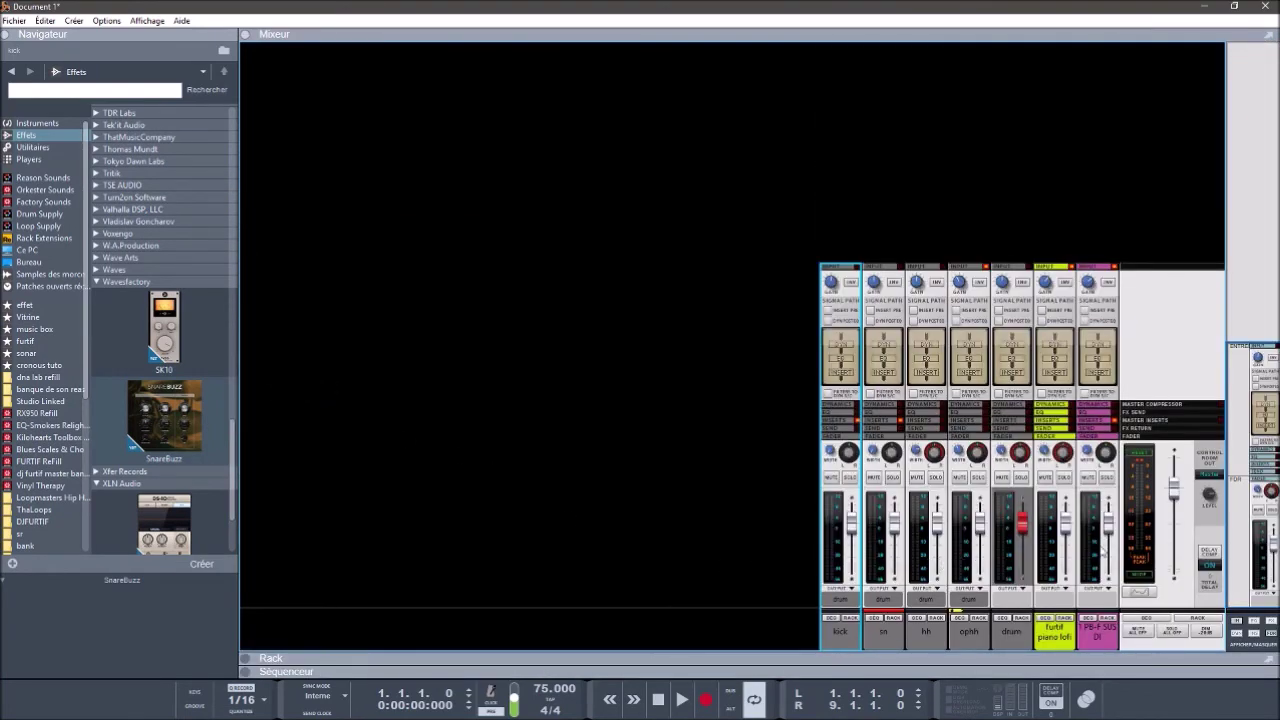
Step: Select all mixer channels and sort the selected device groups
left_click(766, 566)
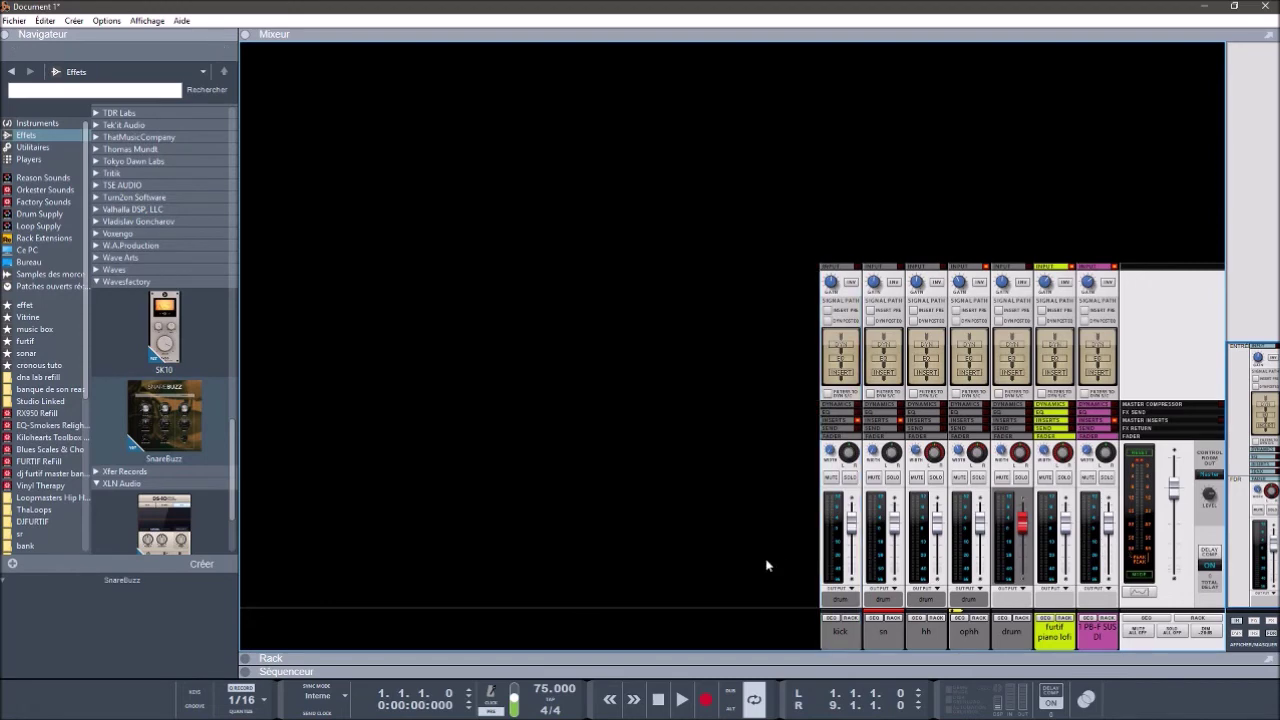
key("ctrl+a")
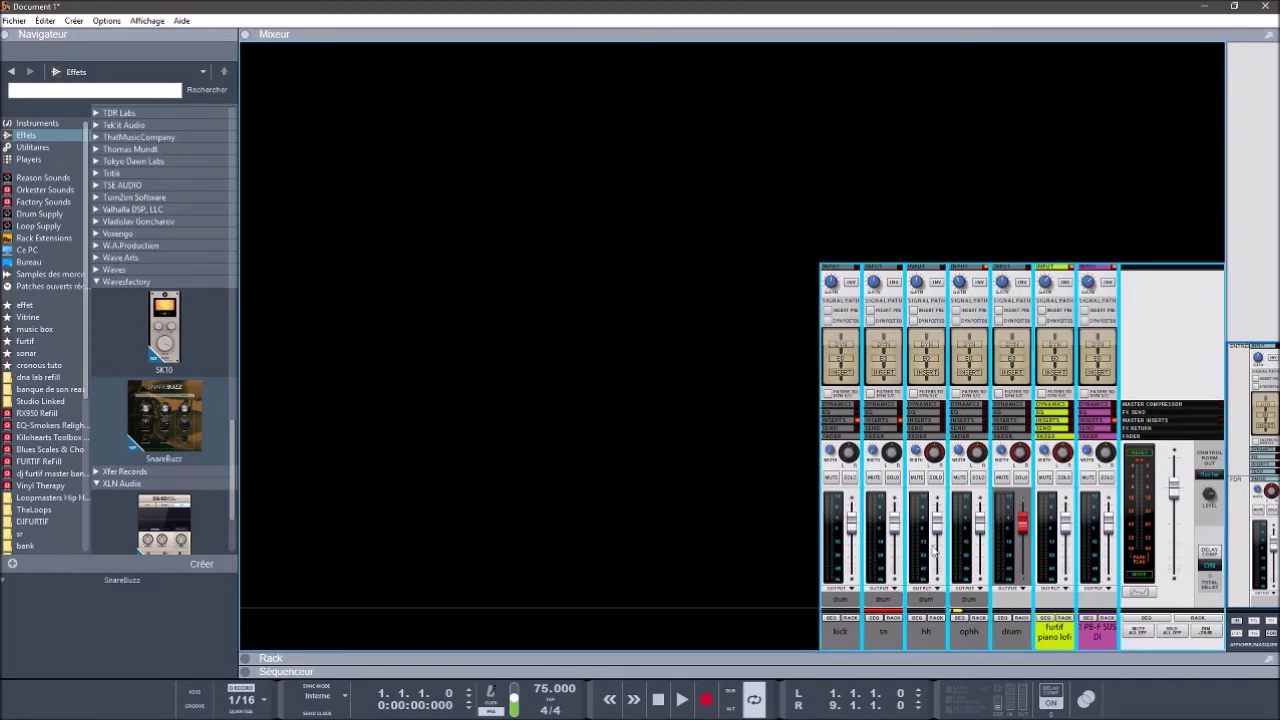
right_click(845, 633)
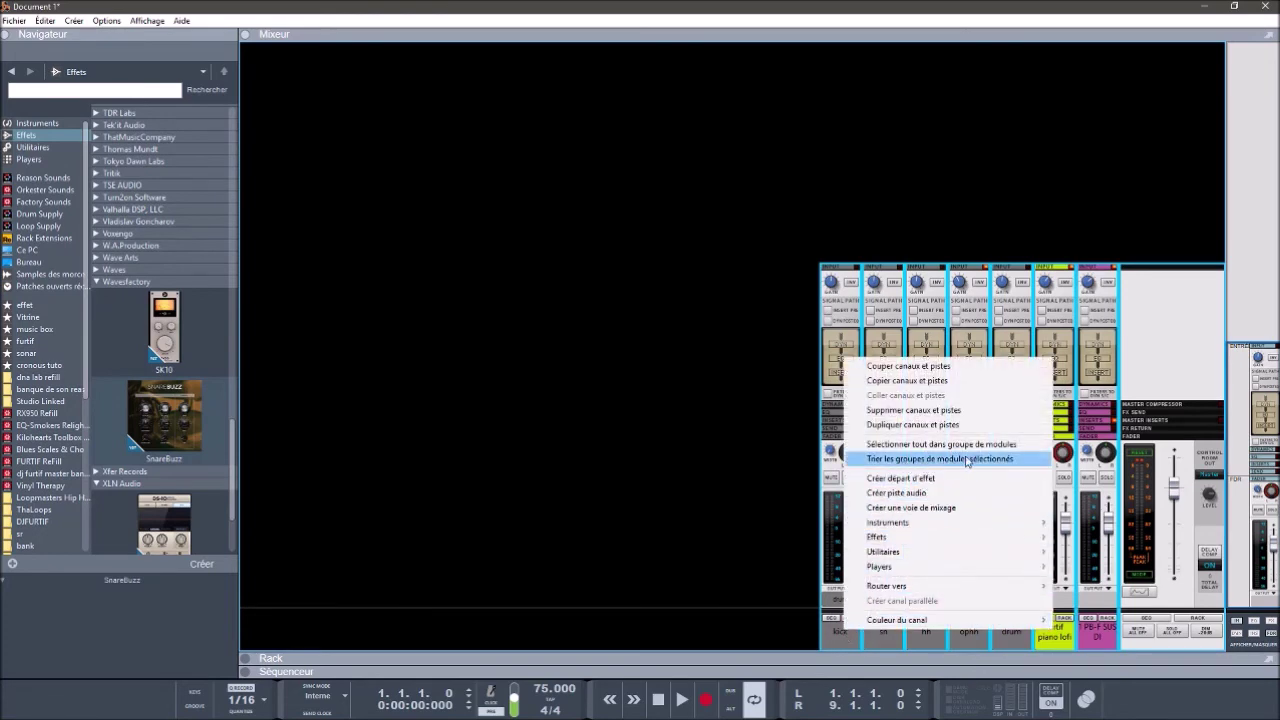
left_click(984, 460)
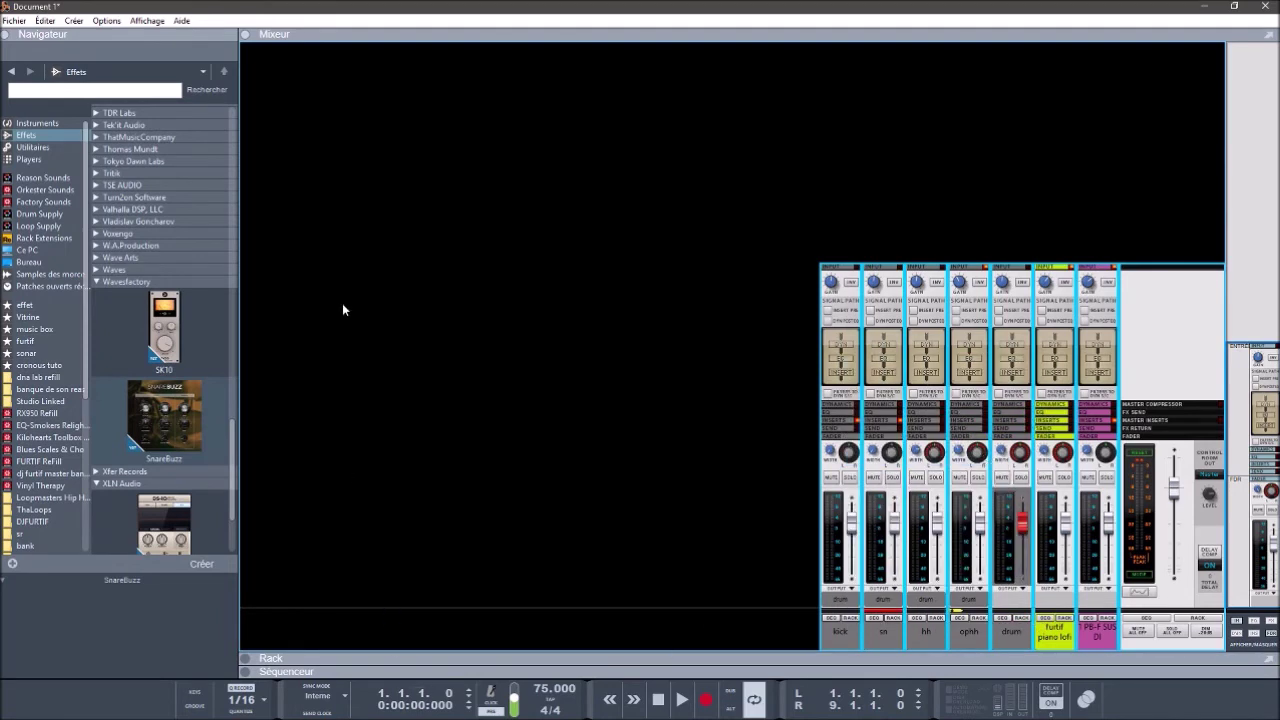
Step: Switch from the mixer to the rack alone and hide the internal devices of the akai kit Combinator
left_click(245, 36)
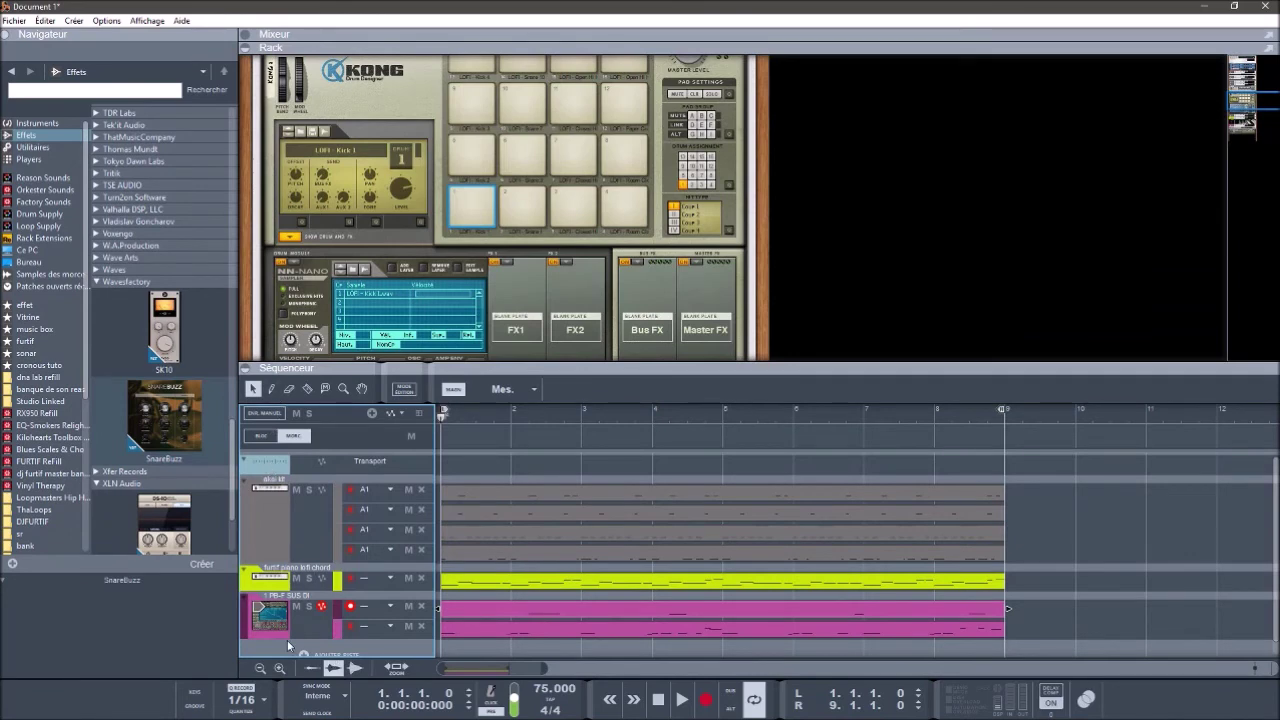
left_click(245, 369)
left_click_drag(1240, 115, 1245, 96)
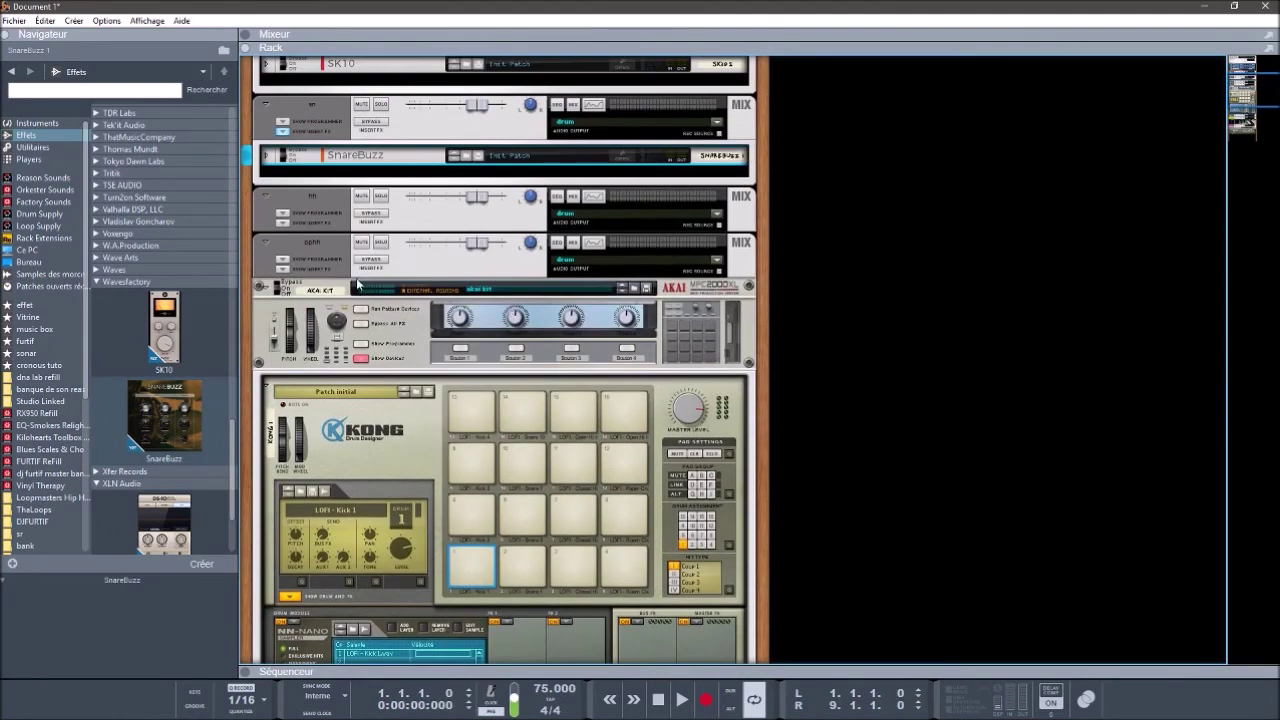
left_click(362, 359)
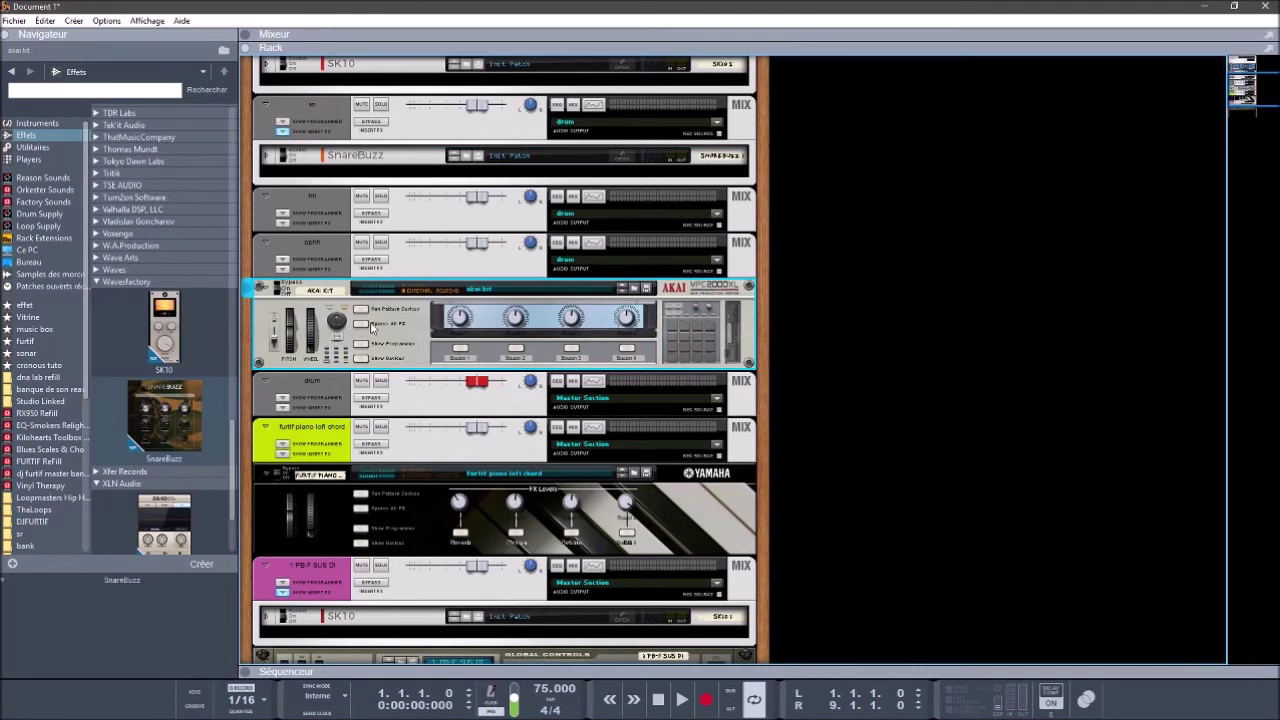
Step: Start playback and show the insert effects section of the drum channel
key("space")
left_click(284, 410)
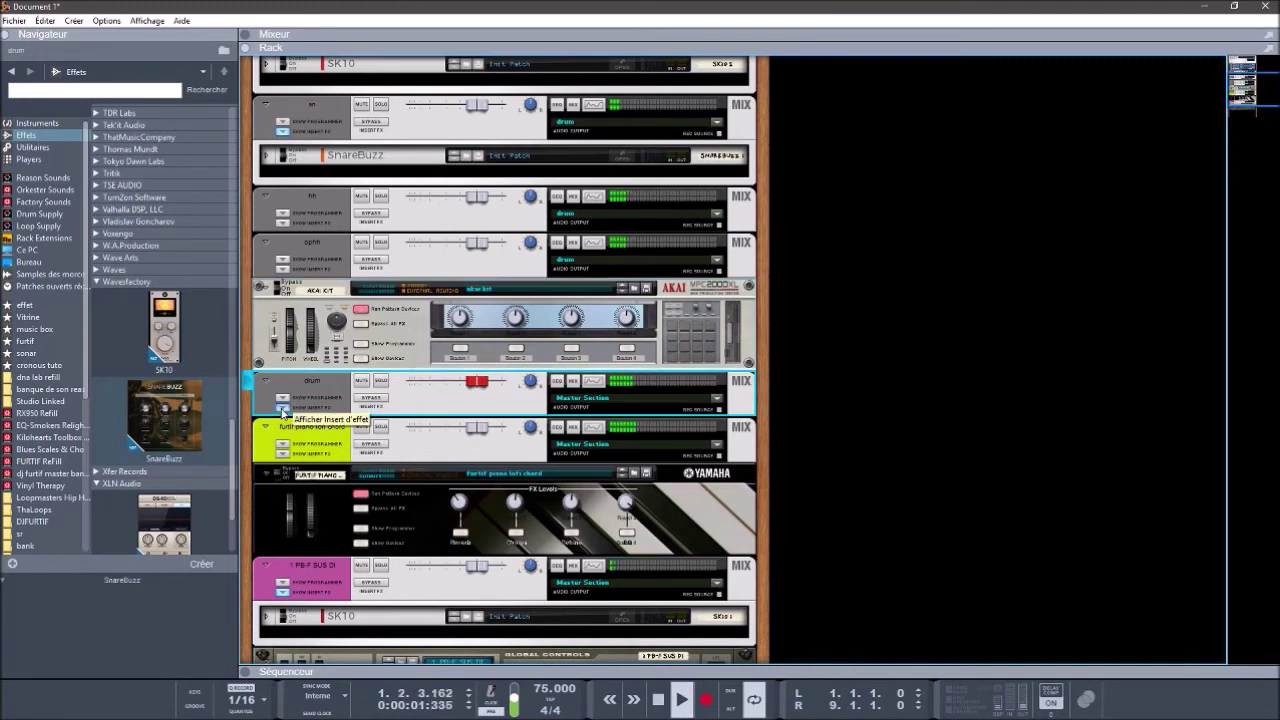
left_click(284, 408)
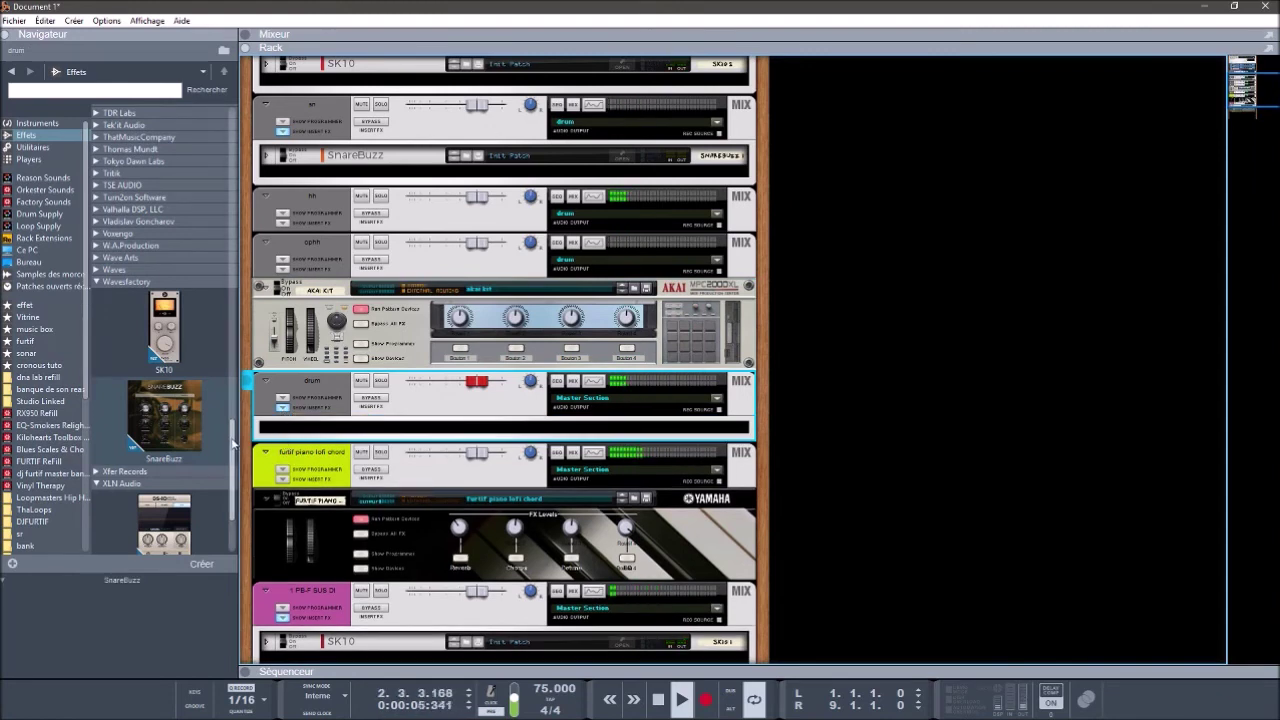
Step: Collapse the Sugar Bytes group and expand the Modules Reason group in the effects browser, and stop playback
left_click_drag(233, 445, 236, 380)
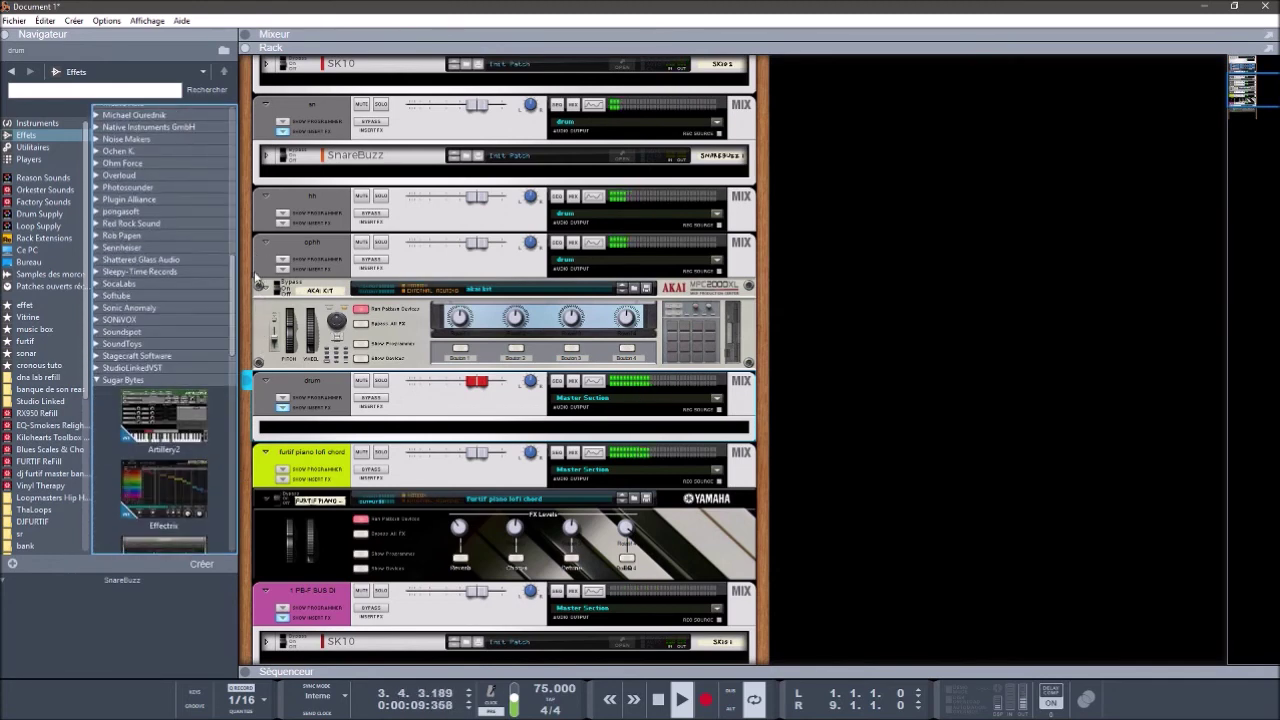
left_click(112, 381)
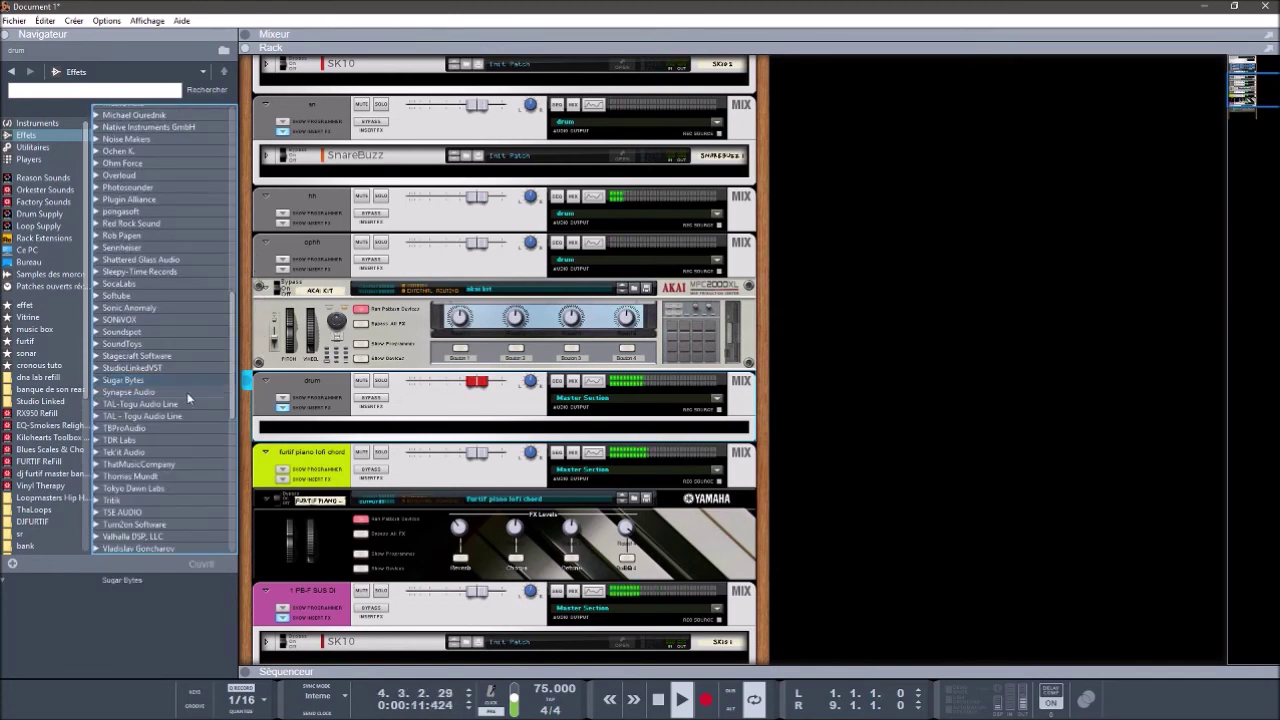
left_click_drag(240, 370, 229, 138)
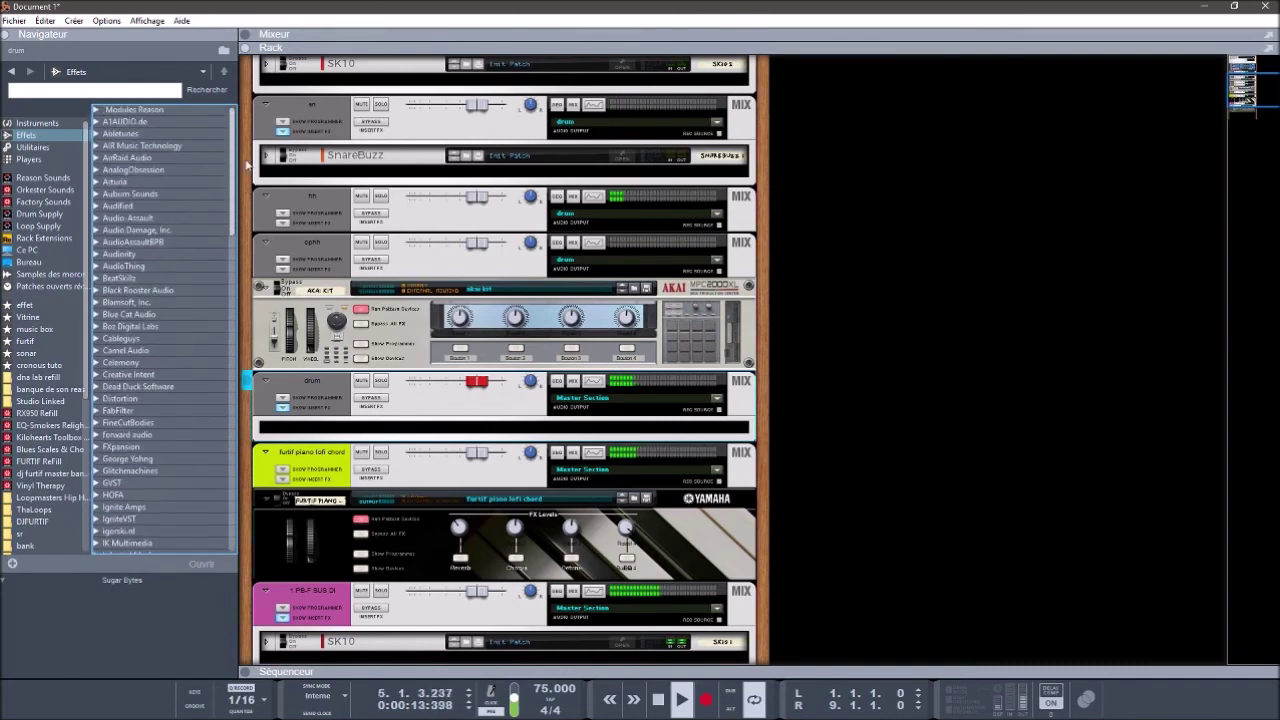
left_click(100, 111)
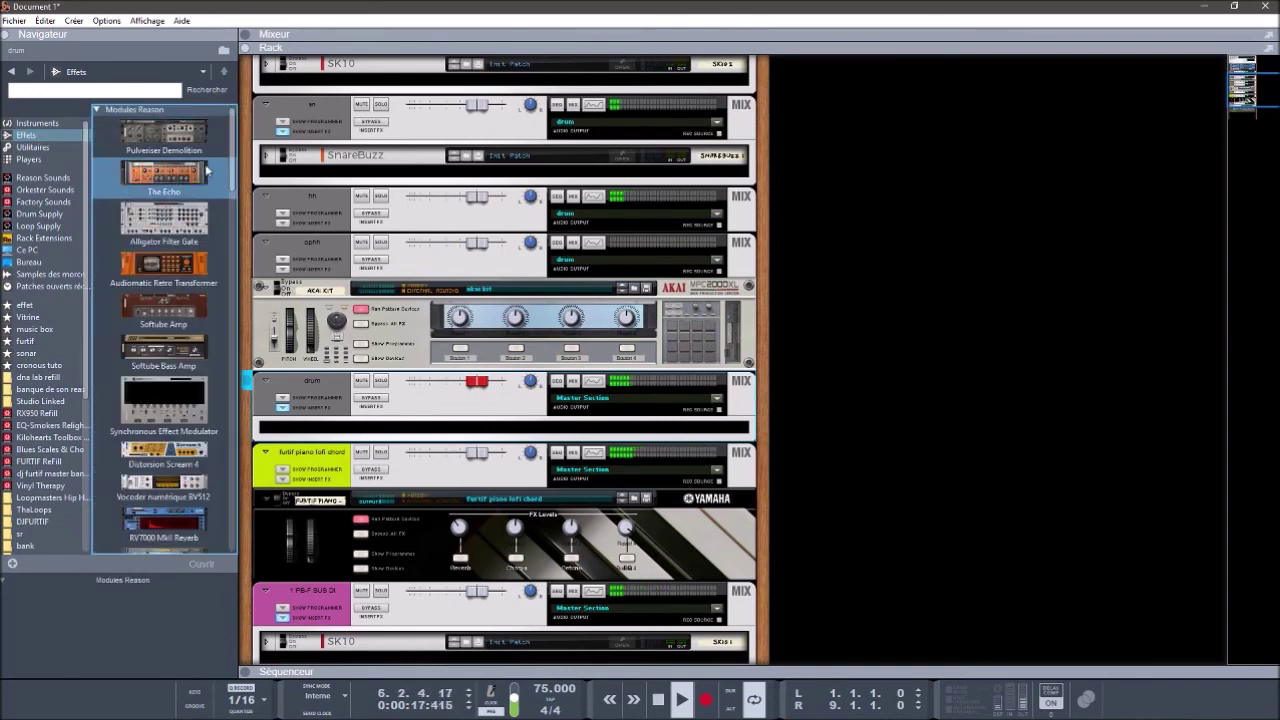
mouse_move(231, 155)
left_mouse_down()
mouse_move(238, 185)
mouse_move(233, 138)
left_mouse_up()
key("space")
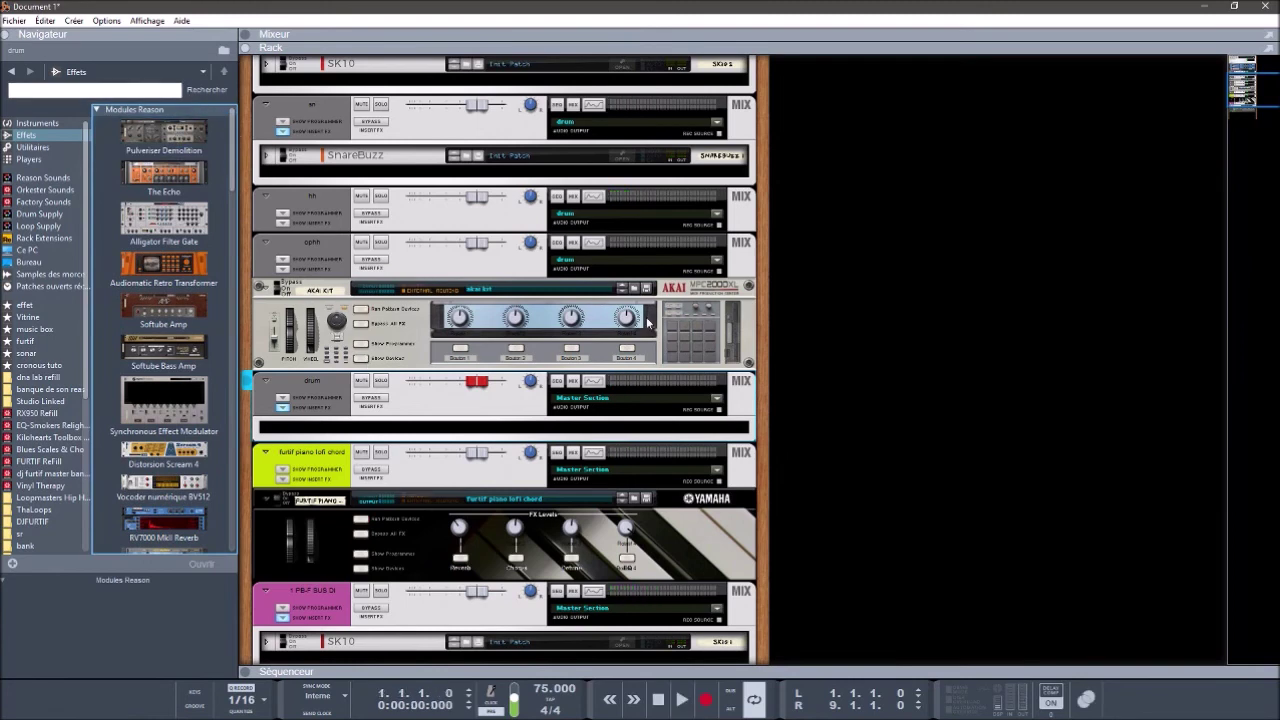
Step: Add Pulveriser Demolition to the drum channel's insert effects section
left_click(145, 138)
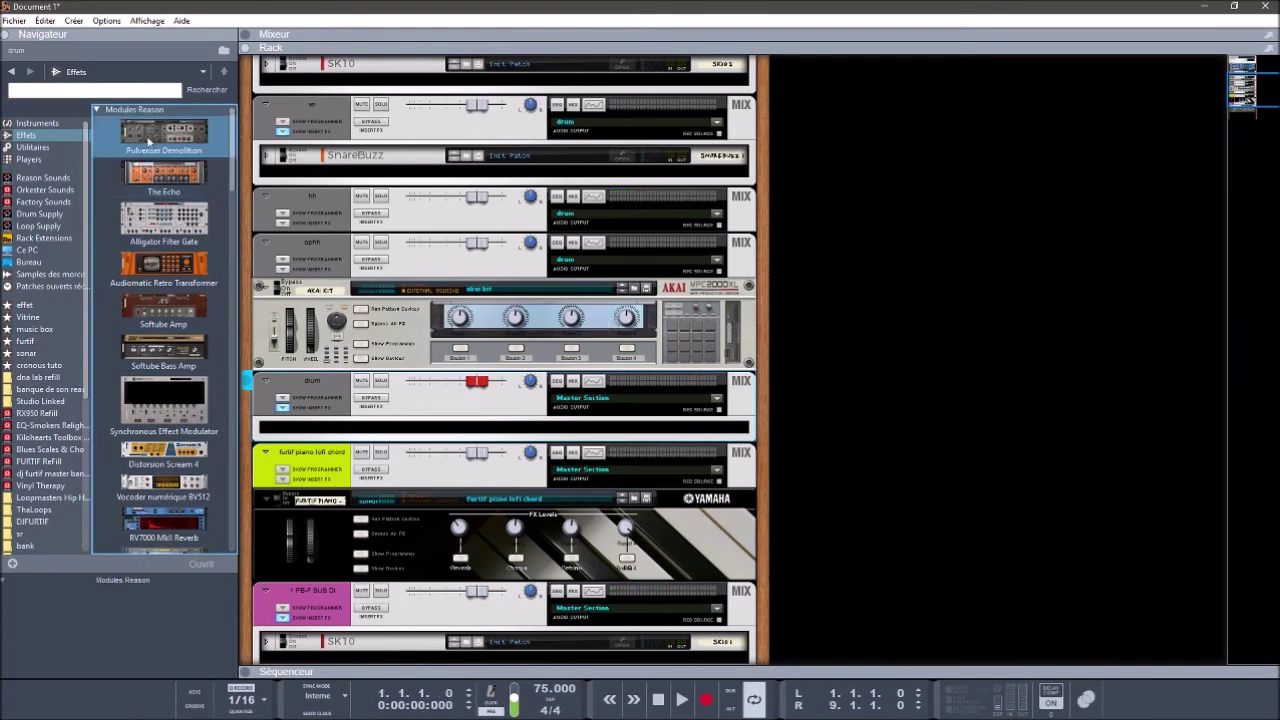
mouse_move(155, 140)
left_mouse_down()
mouse_move(290, 335)
mouse_move(405, 437)
left_mouse_up()
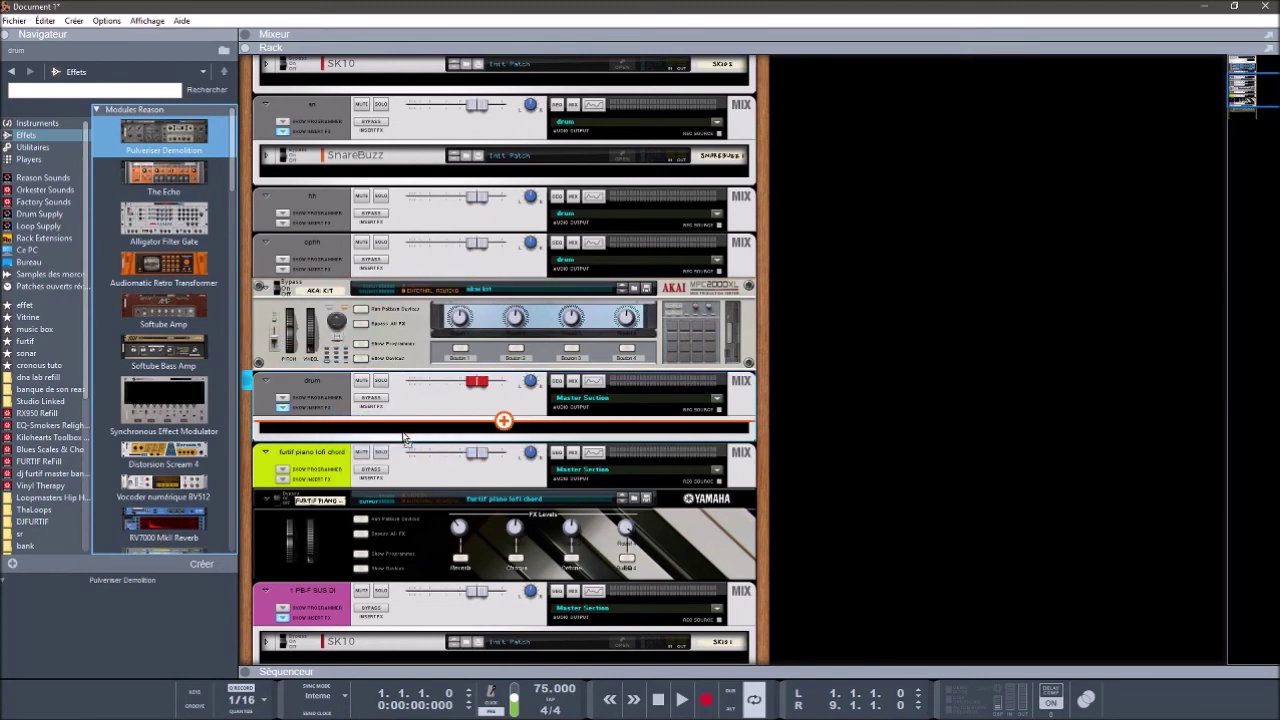
left_click_drag(561, 438, 561, 438)
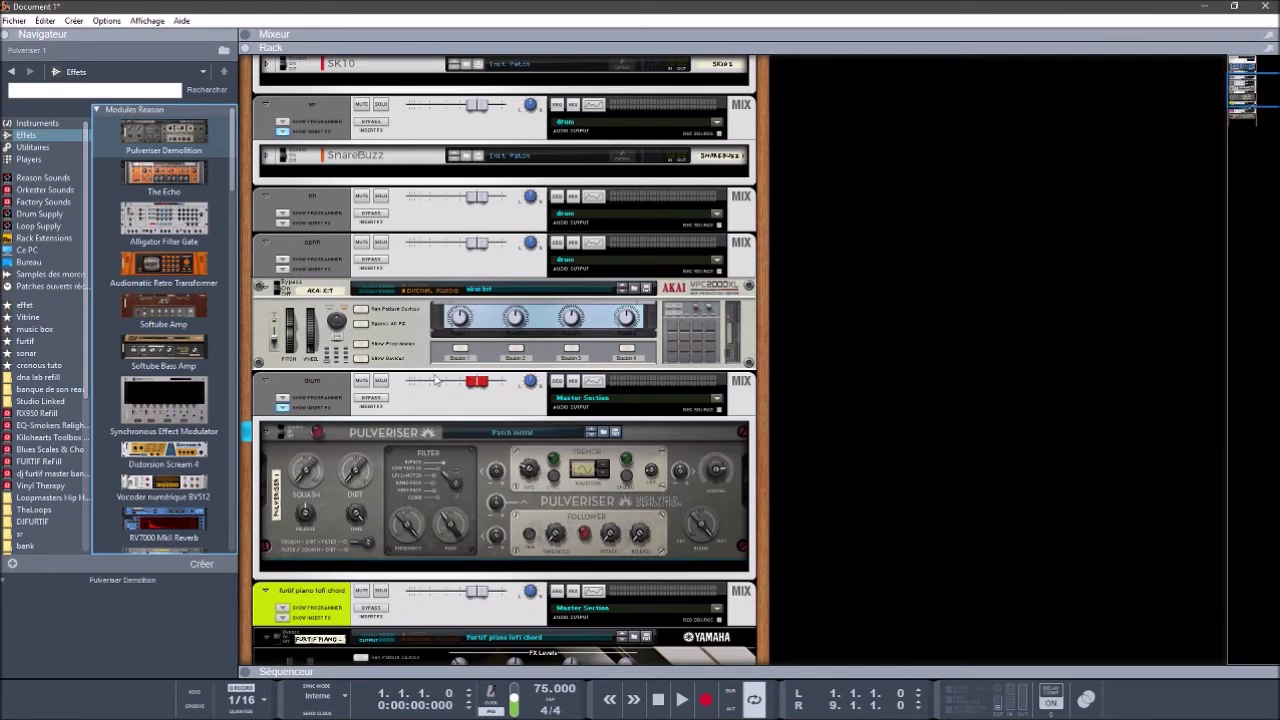
Step: Solo the drum channel during playback and adjust Pulveriser's Dirt, its filter frequency to about 6.8 kHz and Squash to about 6 %
left_click(380, 382)
key("space")
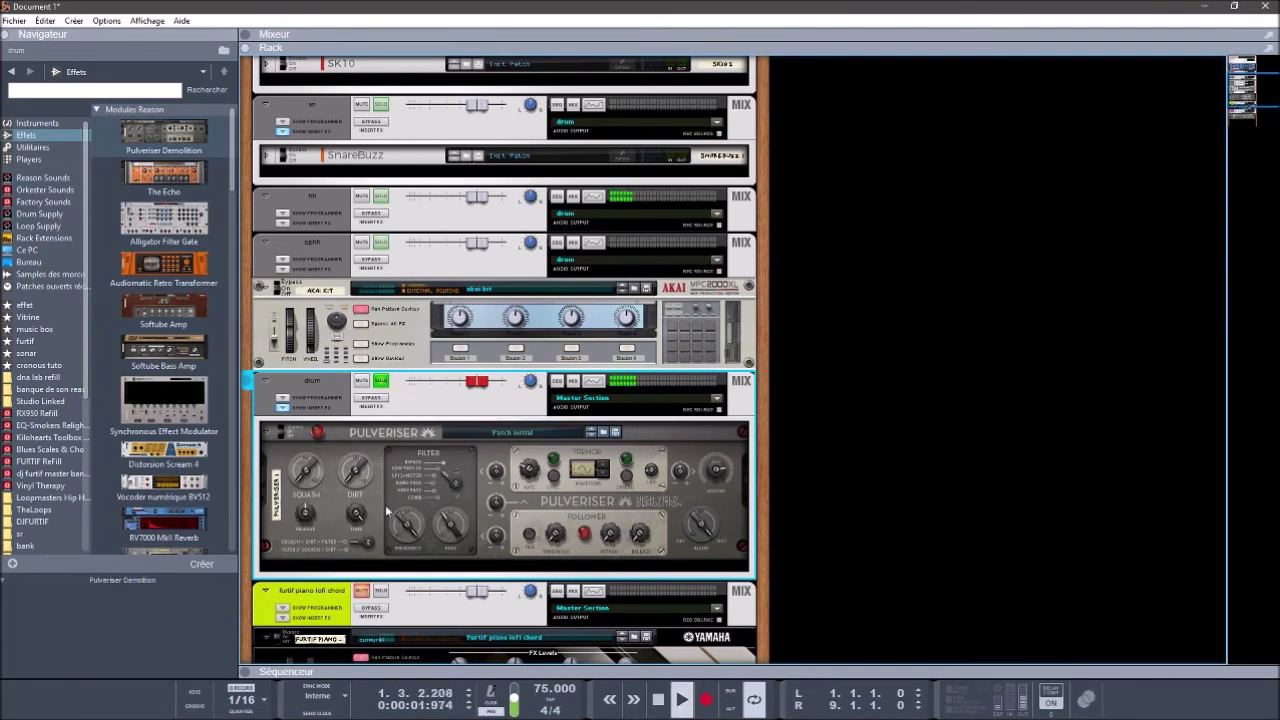
left_click(357, 470)
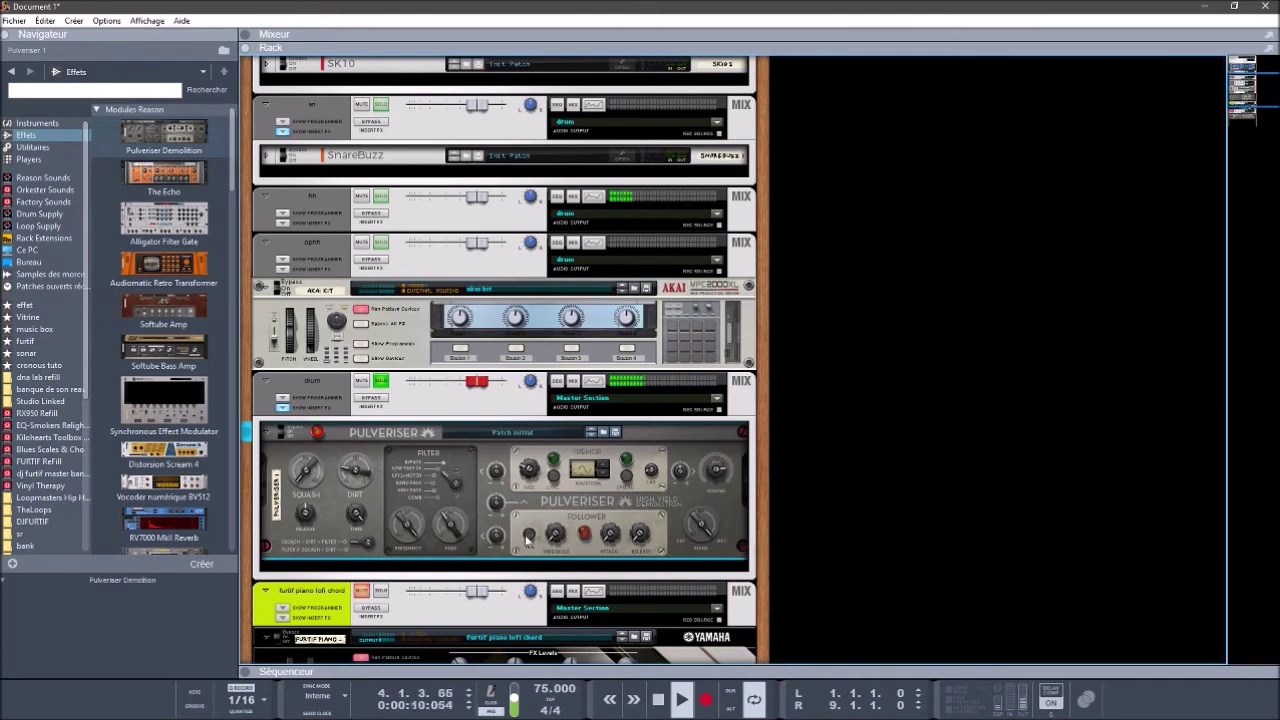
mouse_move(407, 521)
left_mouse_down()
mouse_move(407, 556)
mouse_move(397, 533)
left_mouse_up()
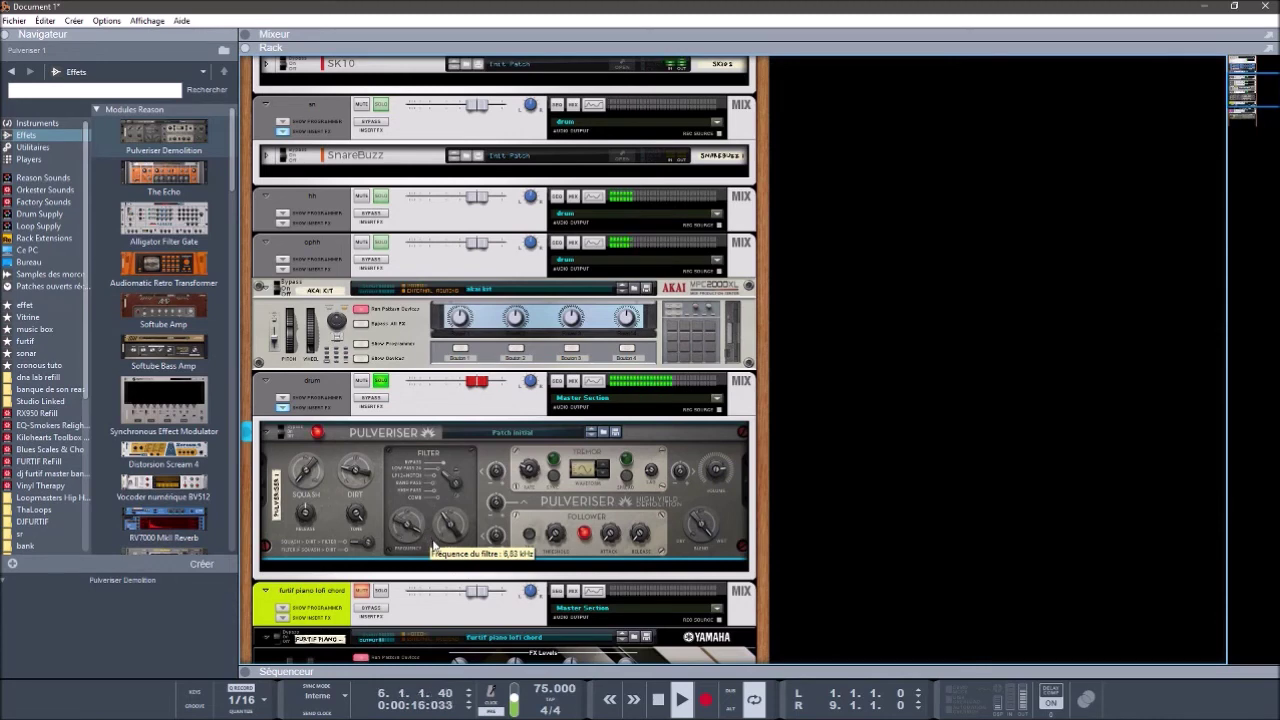
mouse_move(436, 545)
mouse_move(309, 445)
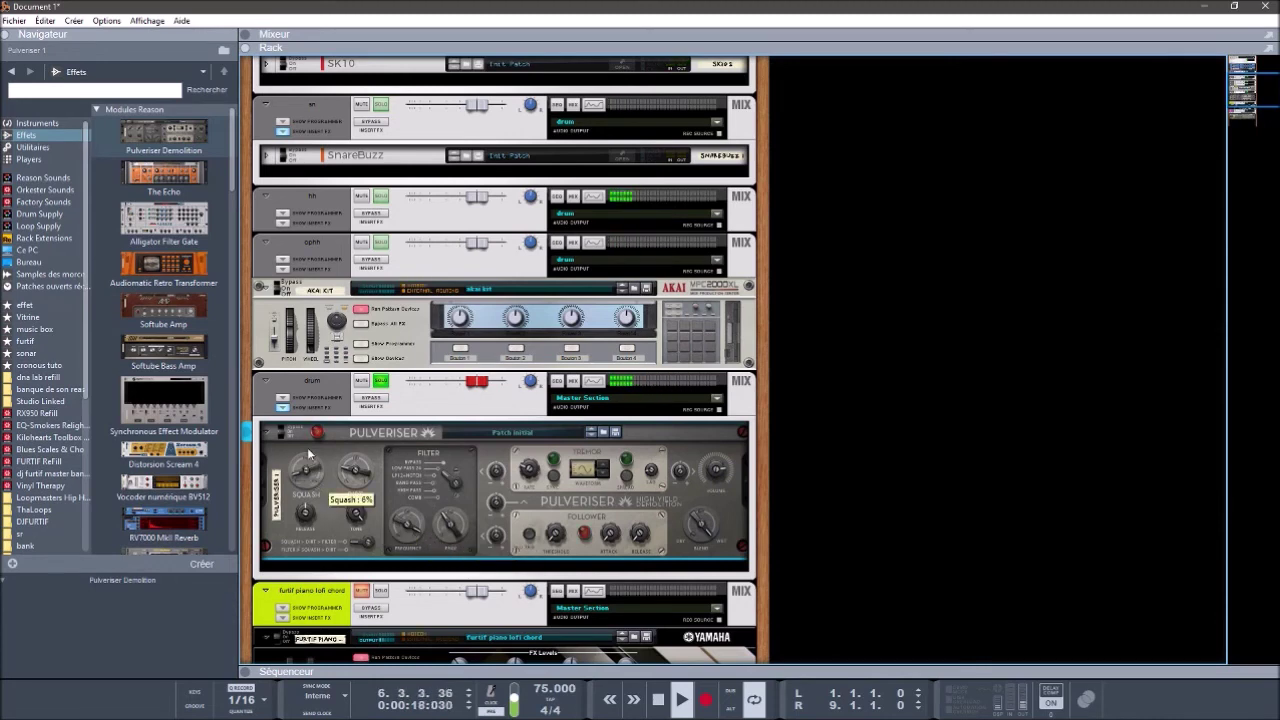
left_click_drag(309, 445, 310, 436)
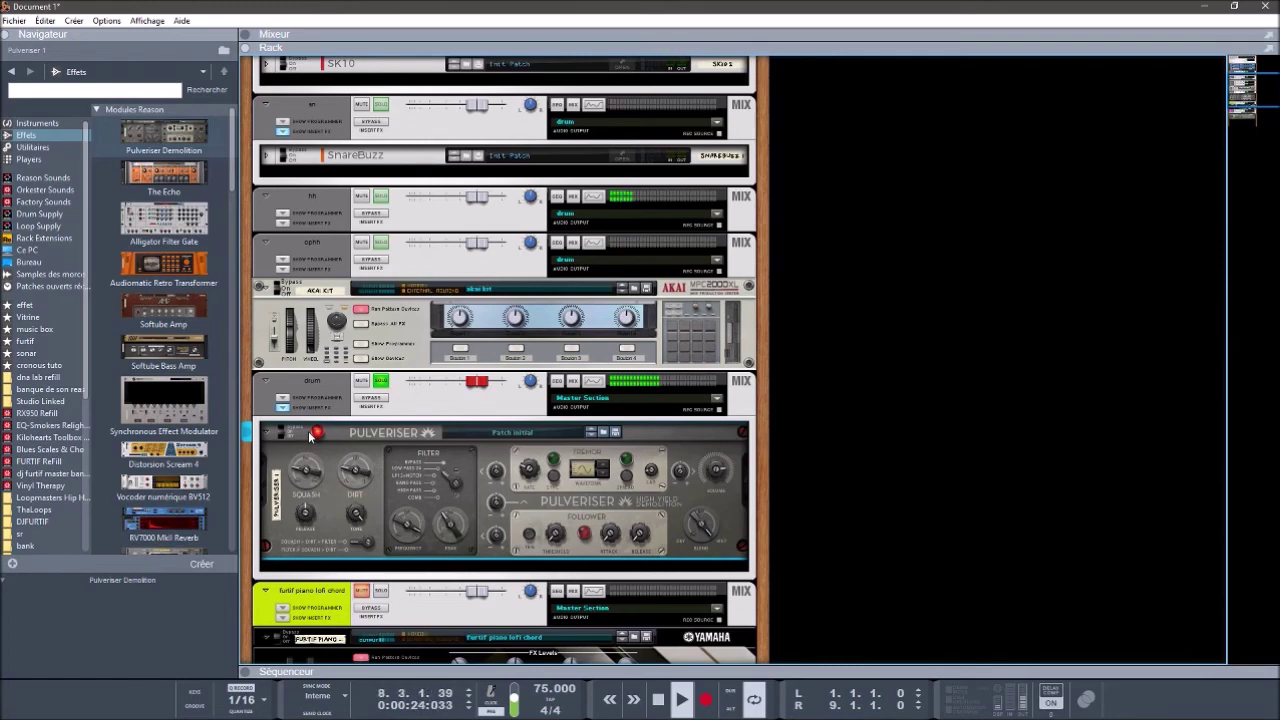
Step: Show the mixer alone with the rack collapsed and turn off all channel solos
key("F5")
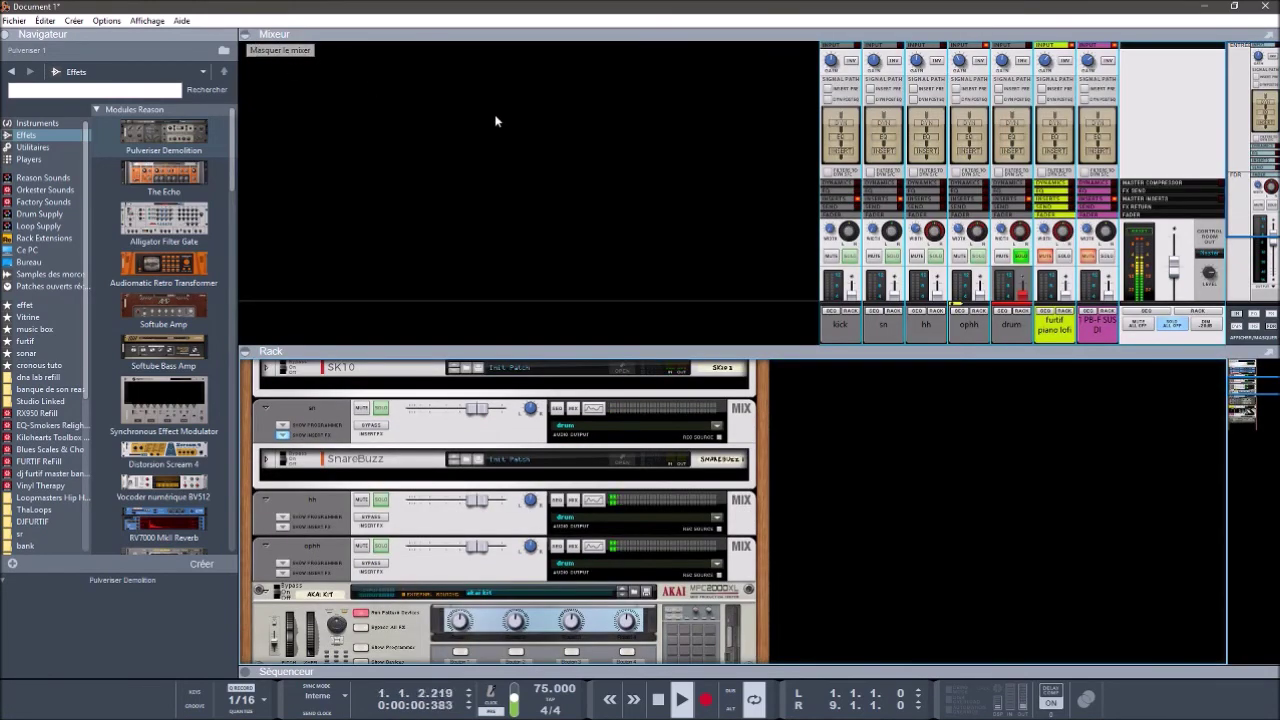
left_click(1150, 235)
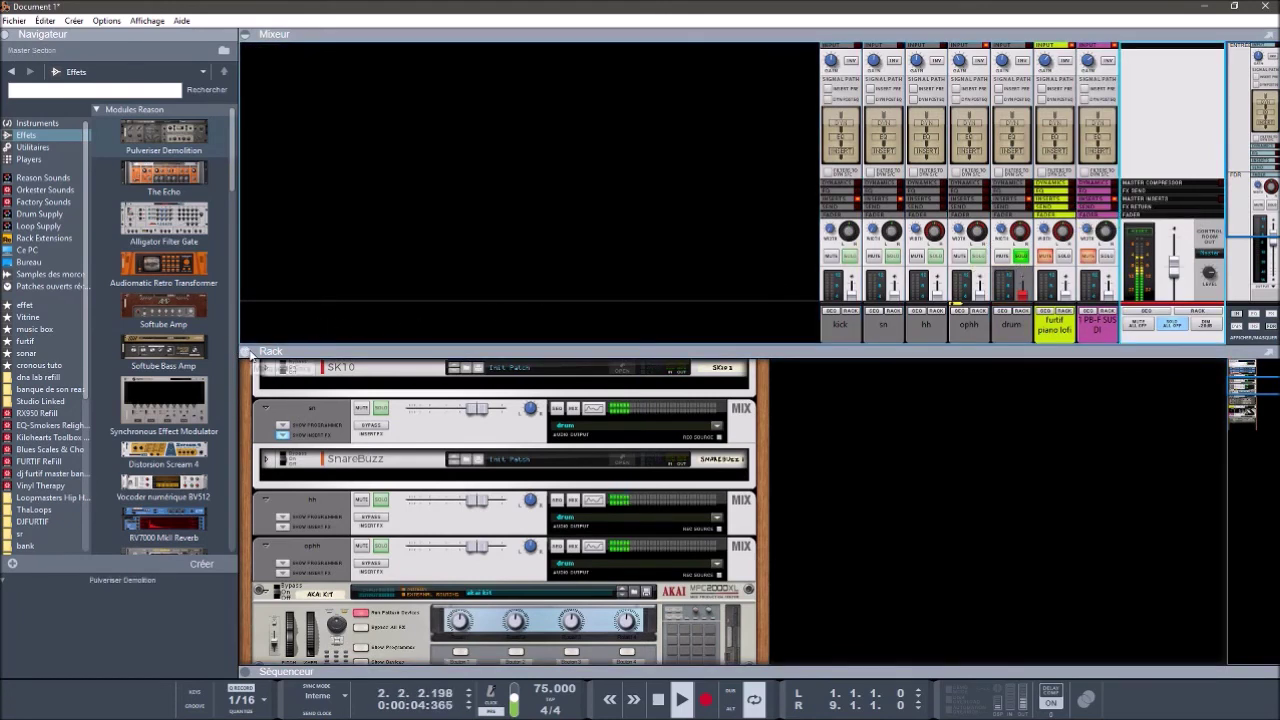
left_click(245, 352)
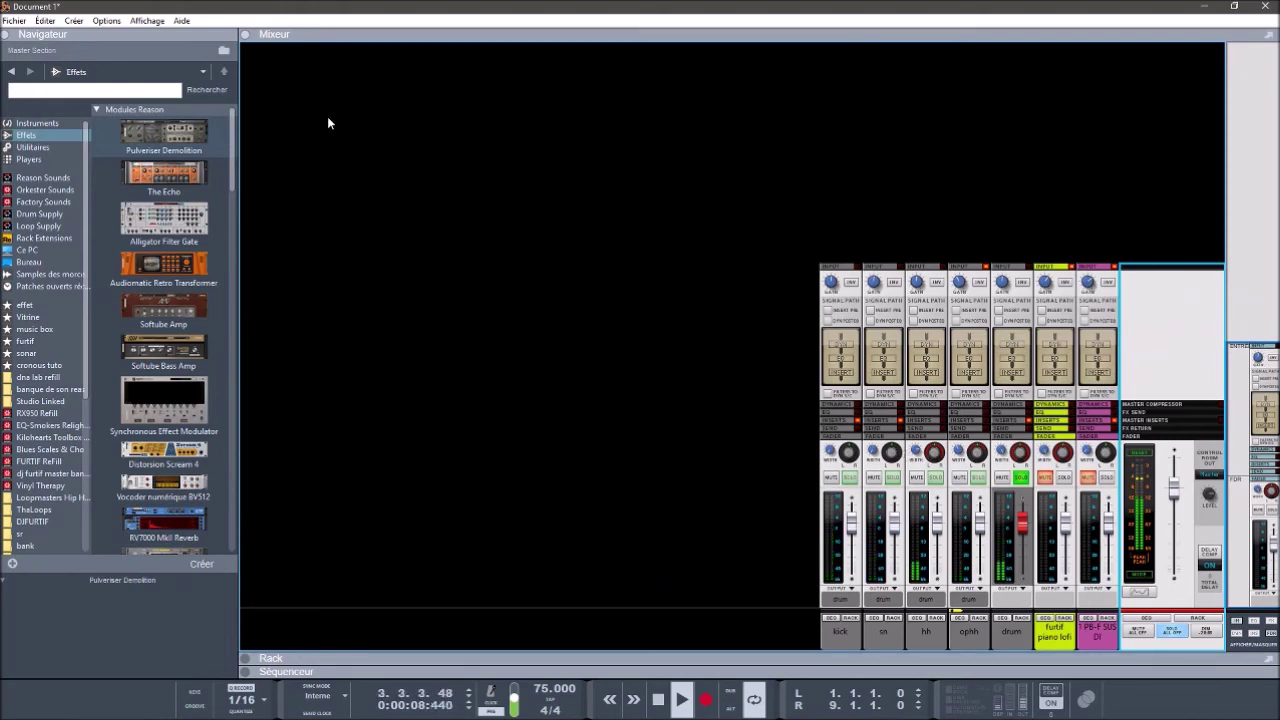
left_click(1178, 634)
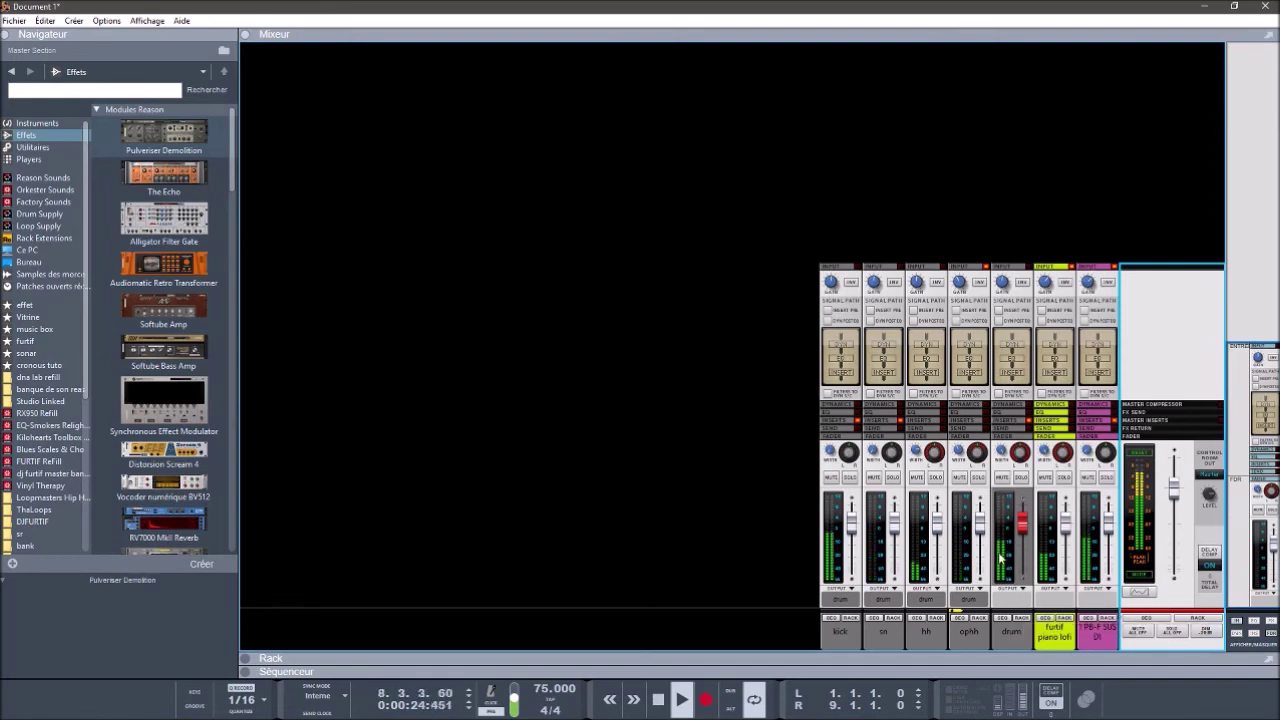
Step: Solo the hh channel, locate its device in the rack, stop playback and hide the mixer
left_click(937, 480)
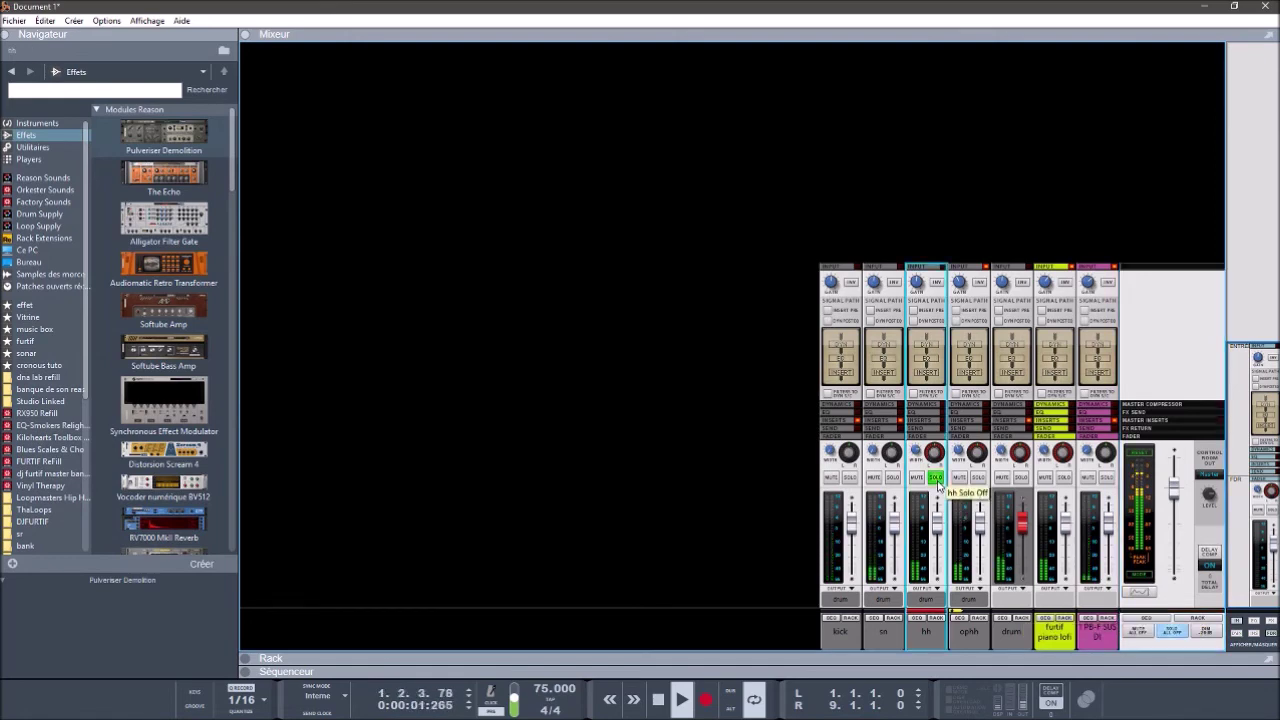
left_click(936, 620)
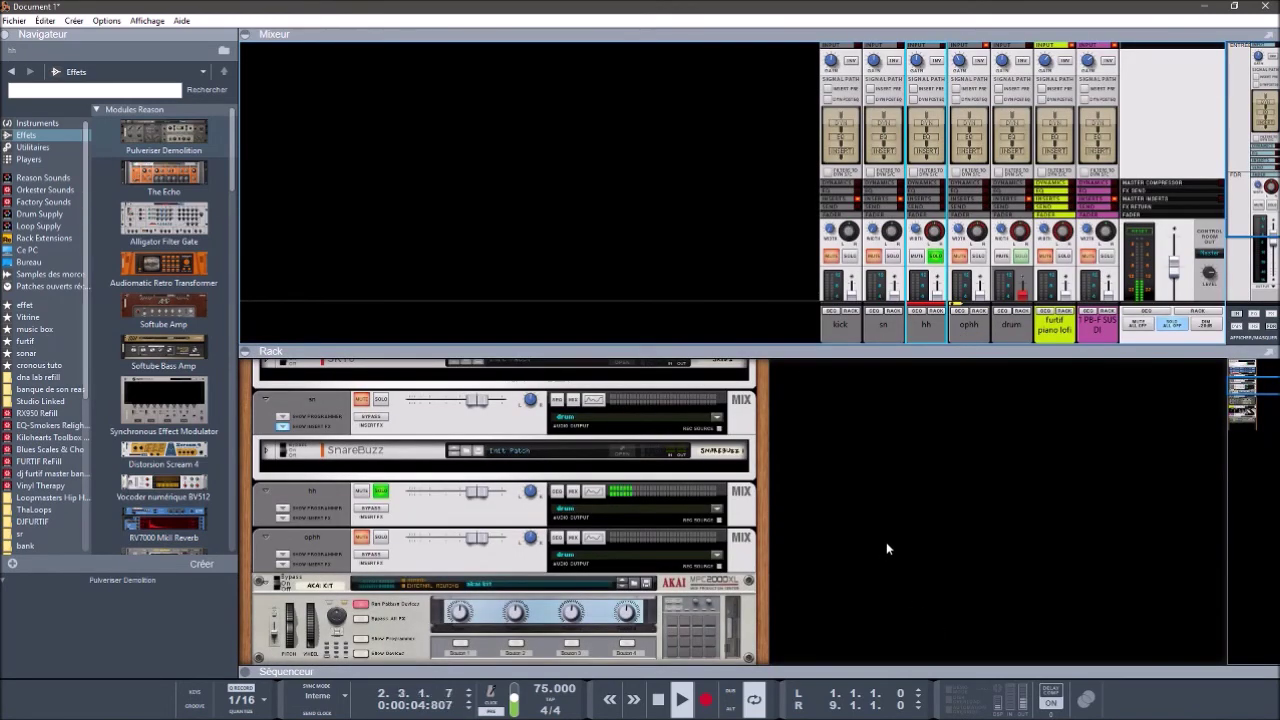
key("space")
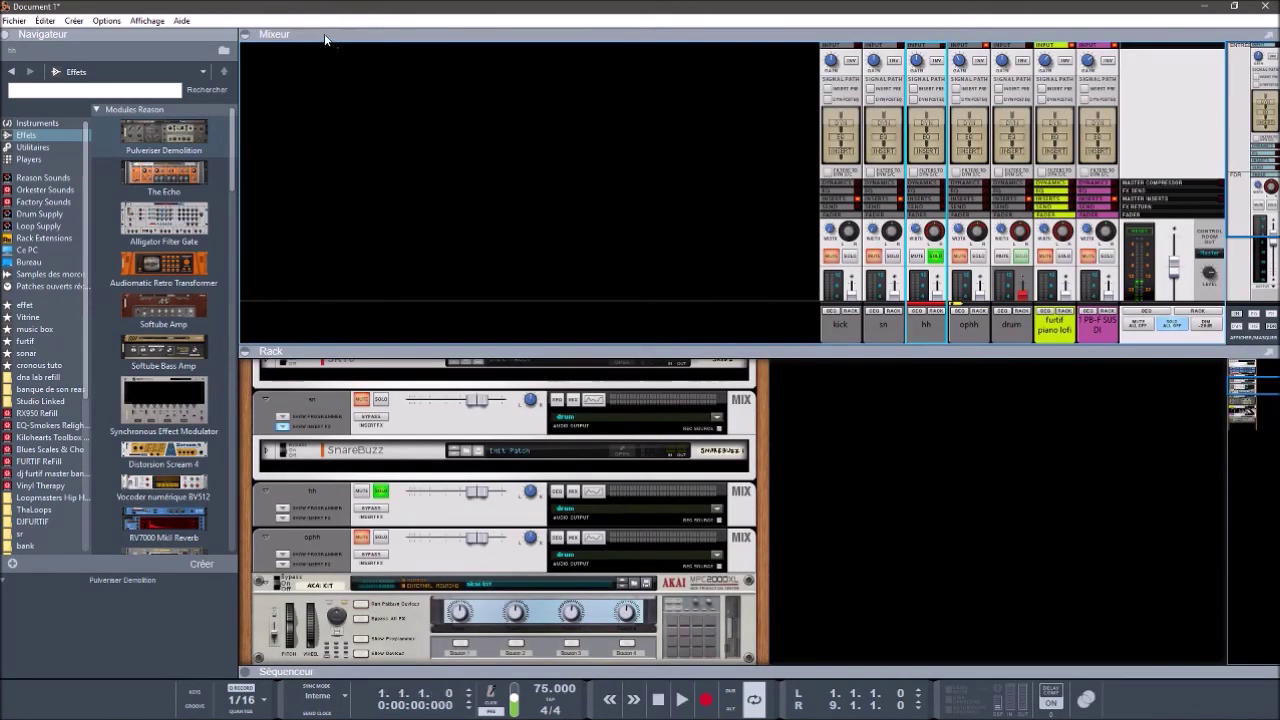
left_click(247, 36)
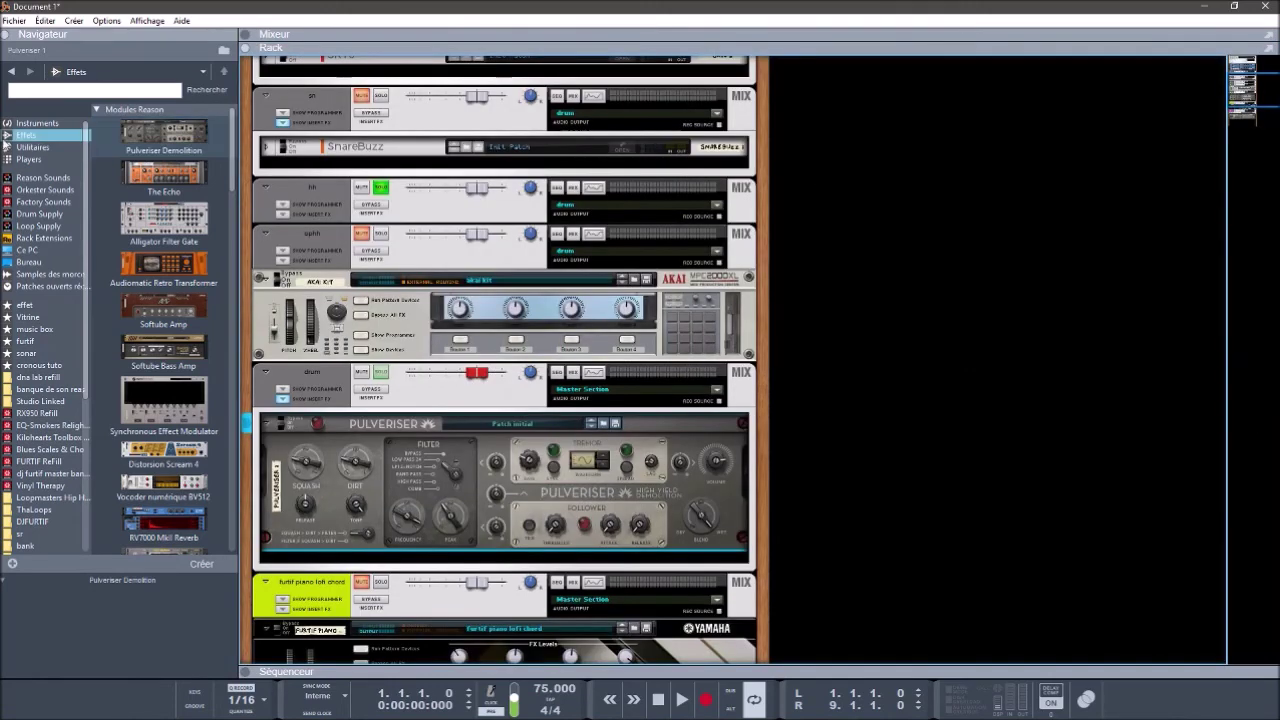
Step: Add DD AutoPan from the Dead Duck Software effects to the hh channel's insert effects section
left_click(96, 110)
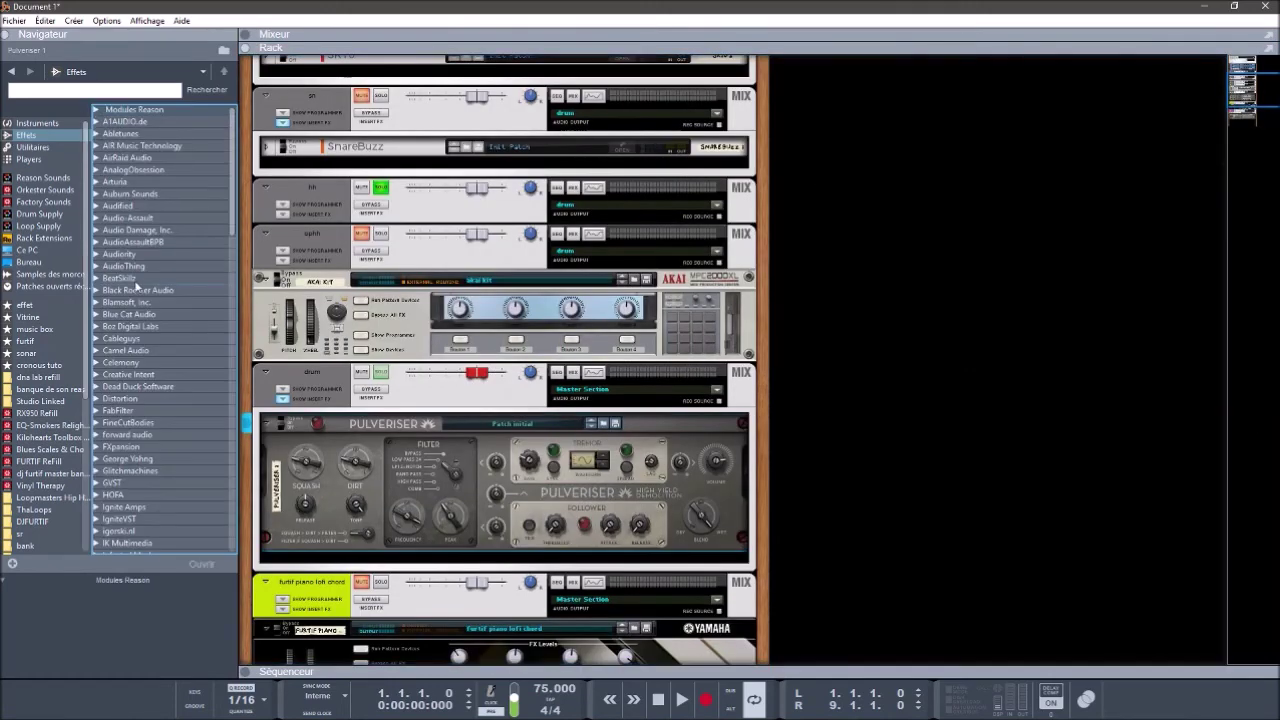
double_click(97, 390)
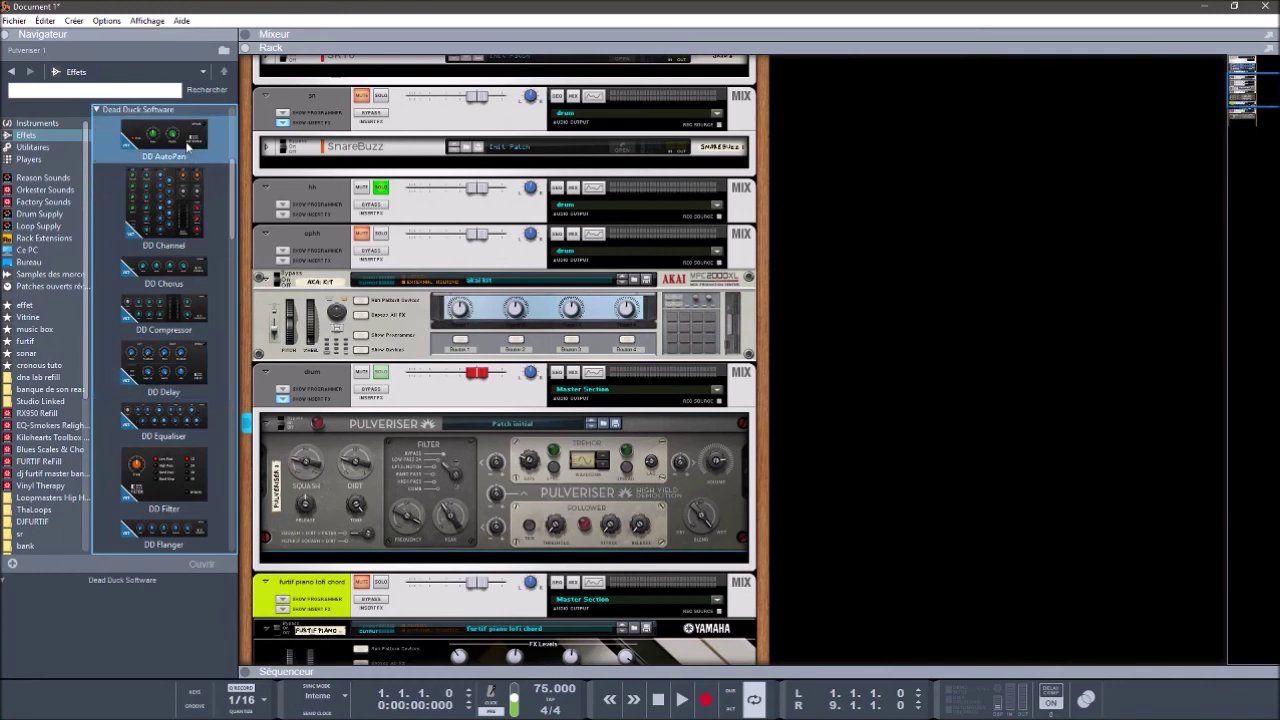
left_click(372, 211)
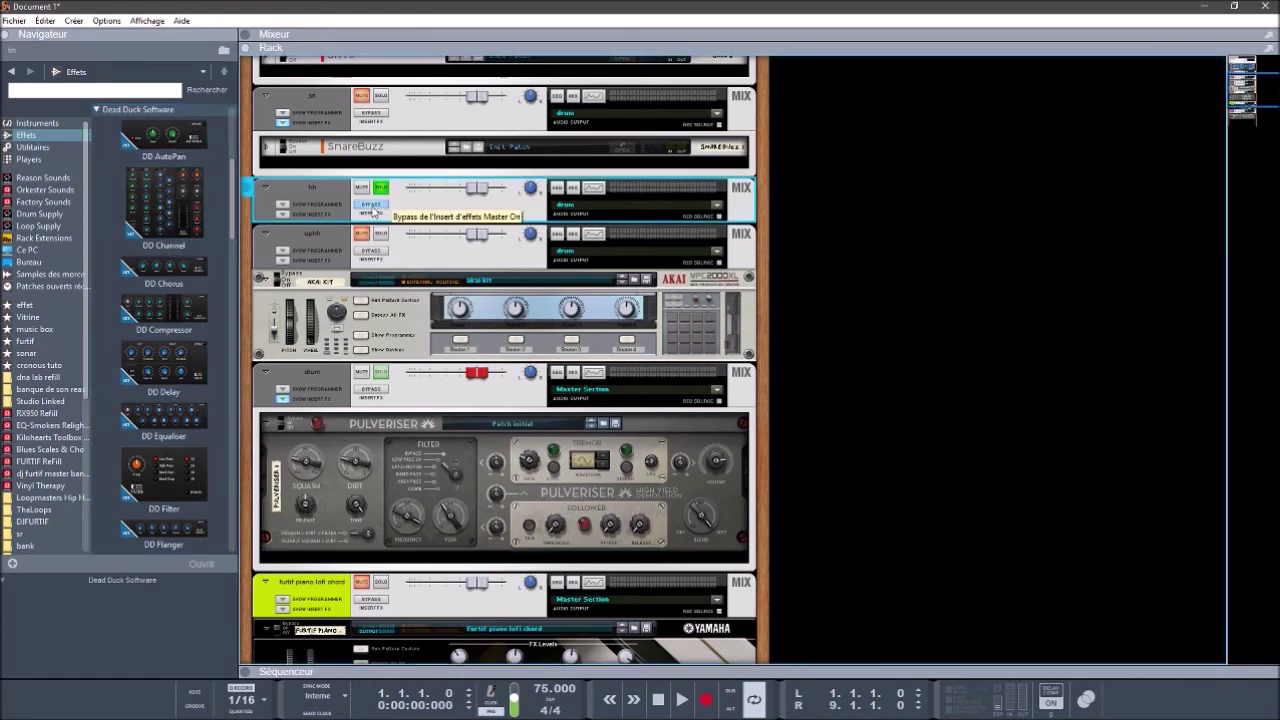
left_click(284, 215)
left_click(168, 143)
left_click_drag(168, 143, 515, 241)
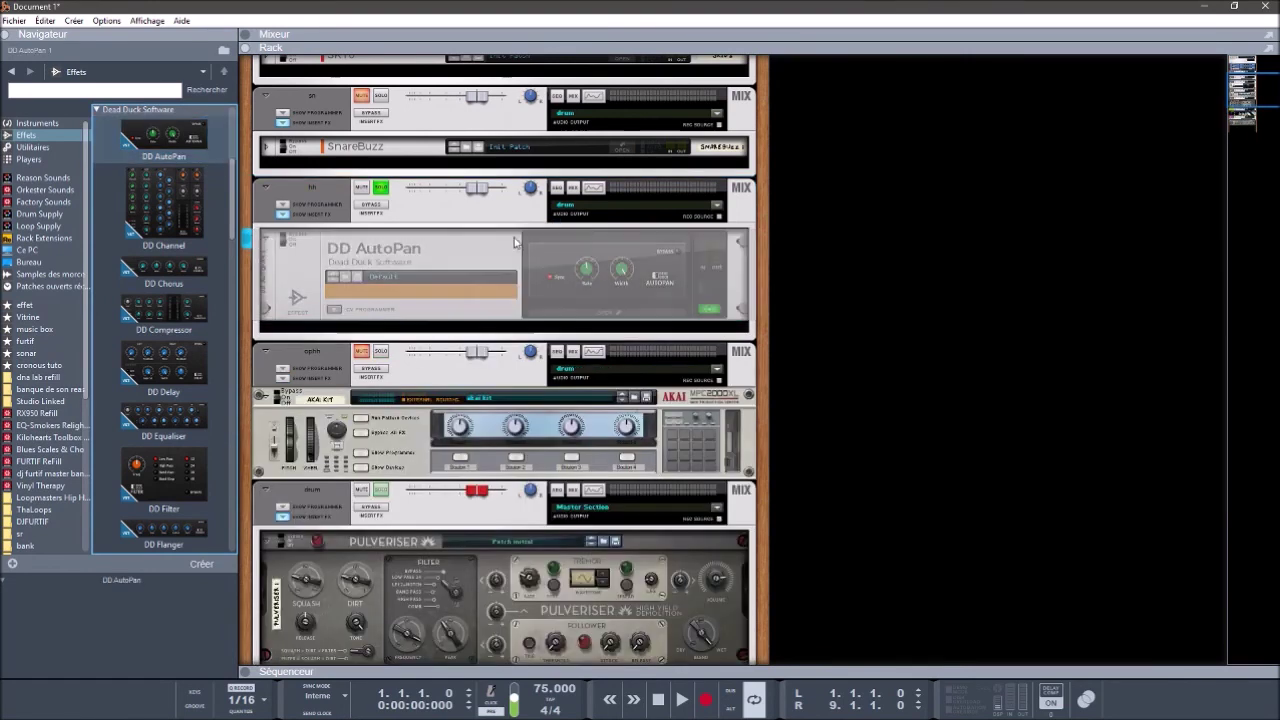
Step: Raise the Rate in DD AutoPan's editor, audition the soloed hi-hat, and turn off the hh channel's solo
left_click(601, 315)
left_click_drag(170, 43, 901, 63)
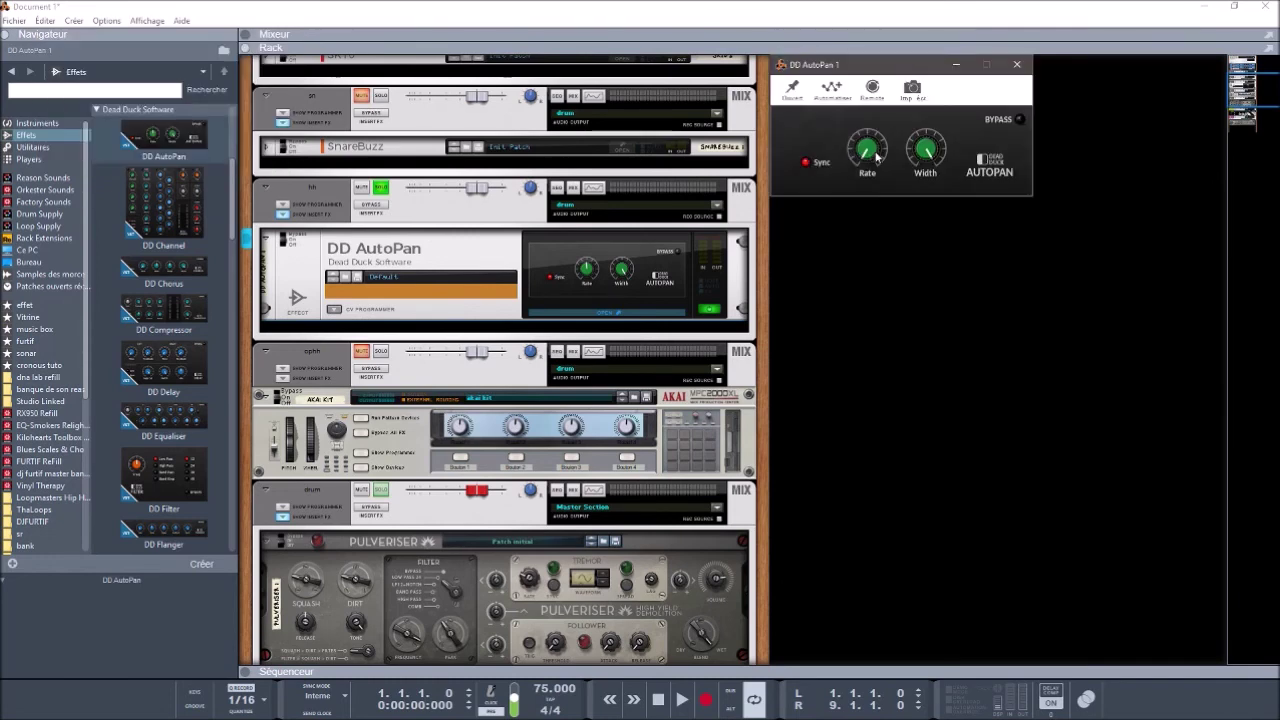
mouse_move(867, 155)
key("space")
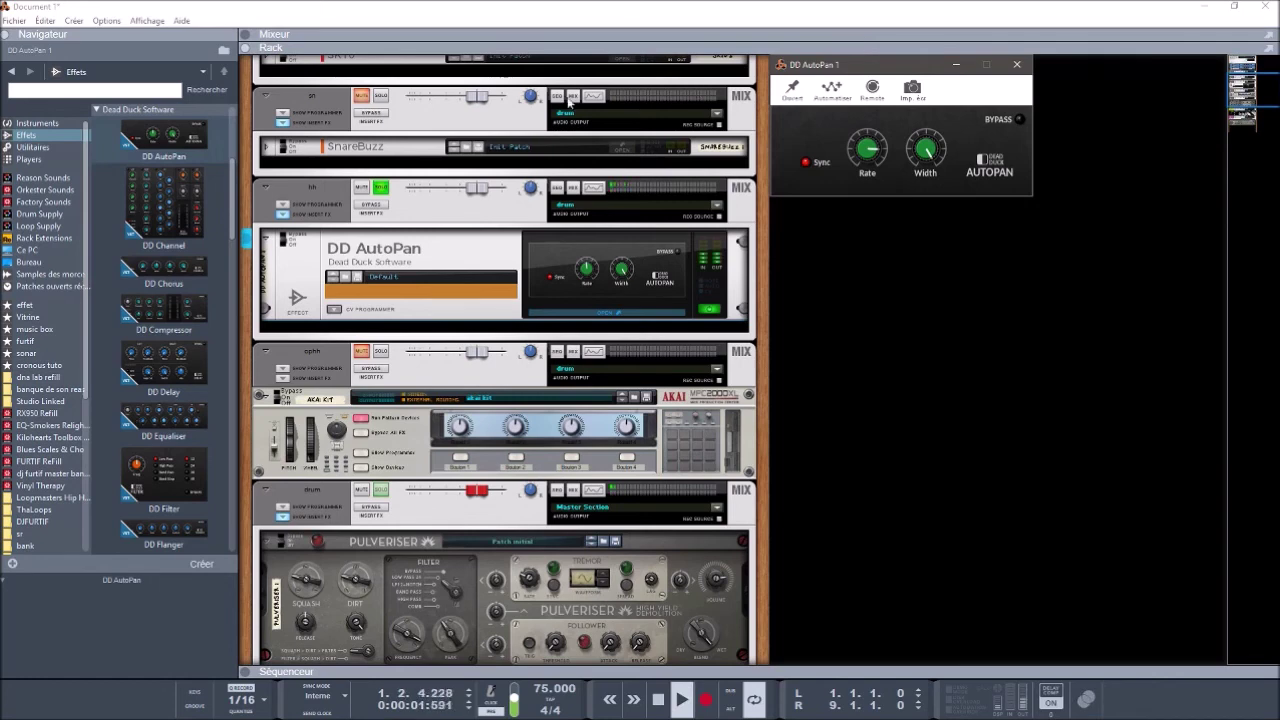
left_click(381, 188)
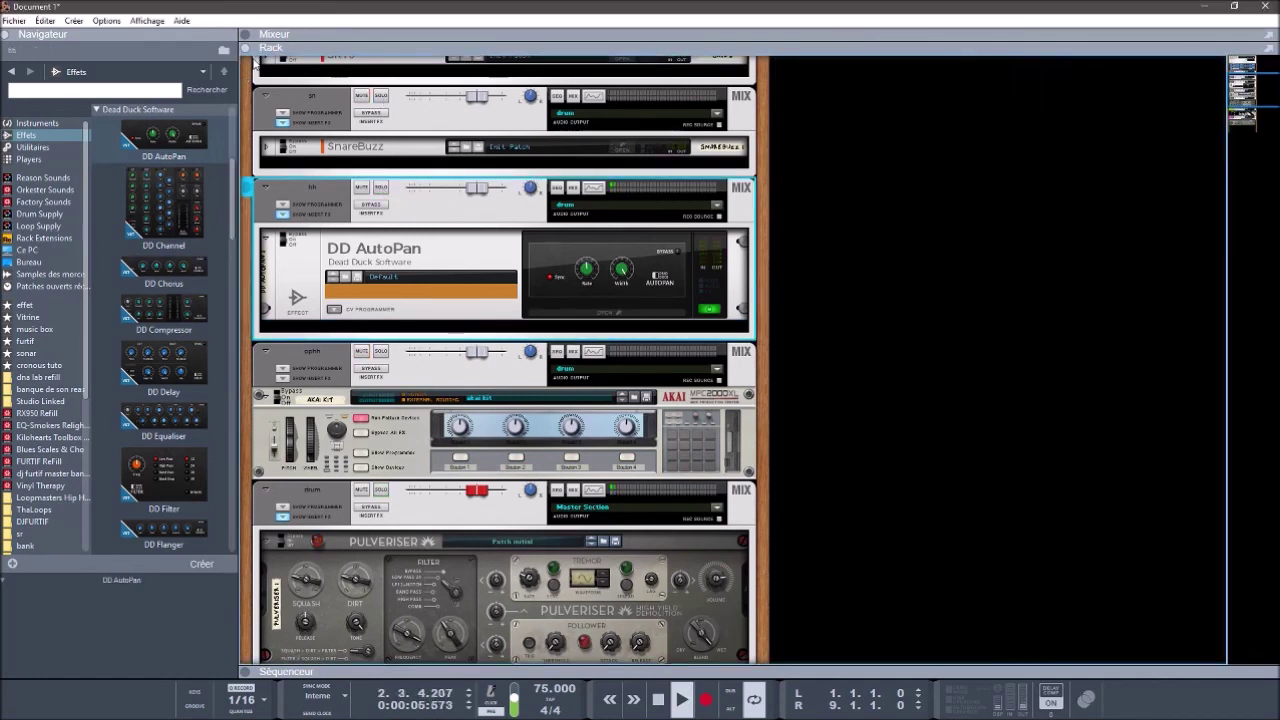
Step: Show the mixer alone and set the bass channel's input gain to about 4.29 dB during playback
left_click(248, 51)
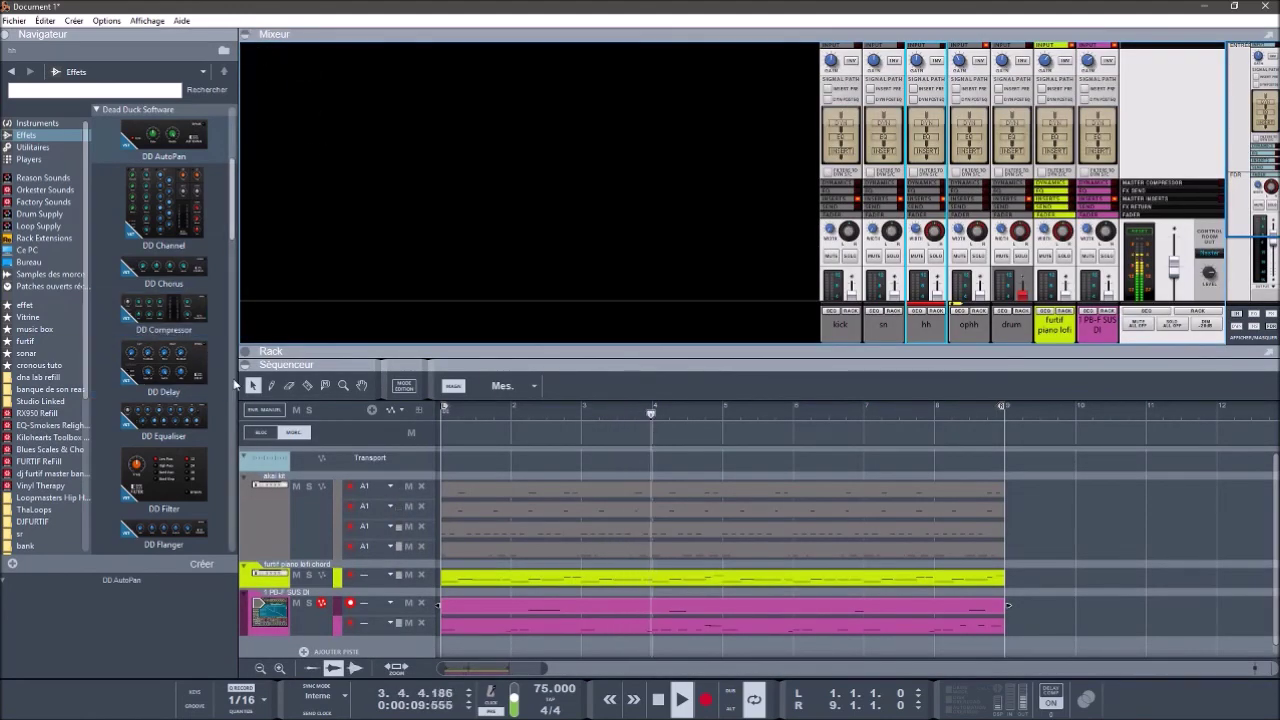
left_click(249, 365)
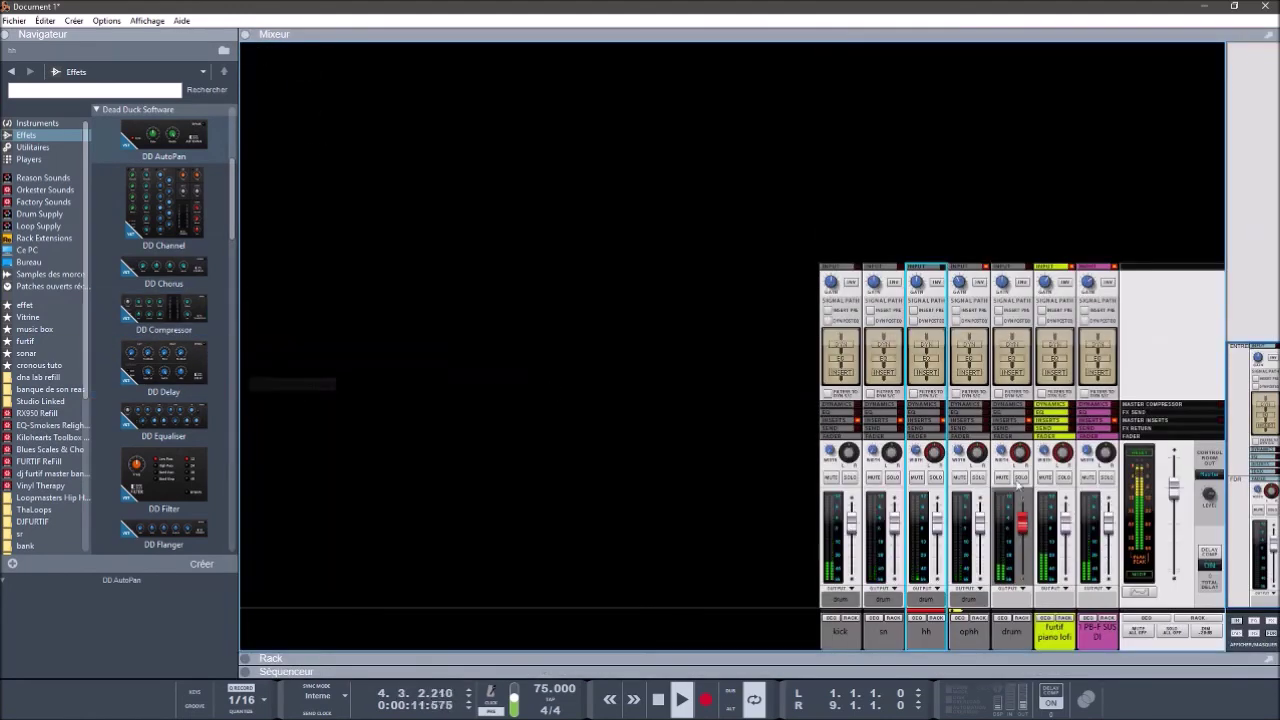
left_click(1090, 284)
left_click_drag(1090, 287, 1092, 290)
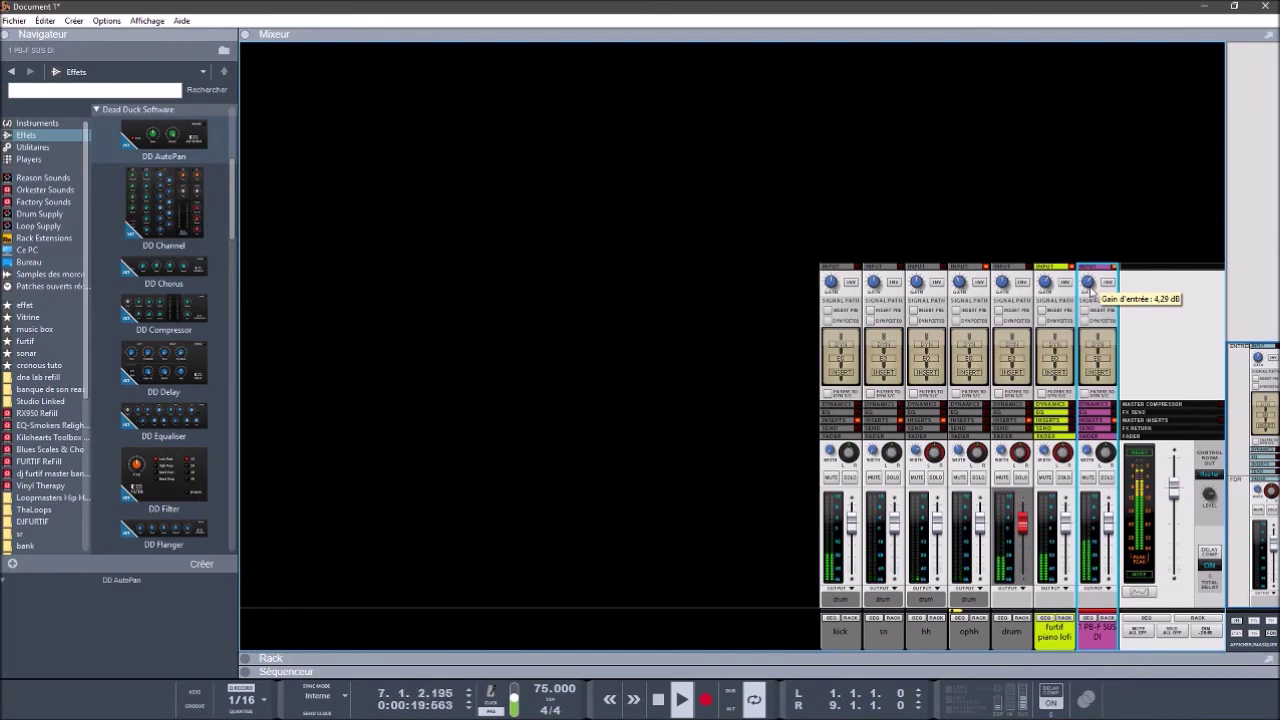
Step: Raise the furtif piano lofi channel's fader slightly and stop playback
left_click(1066, 522)
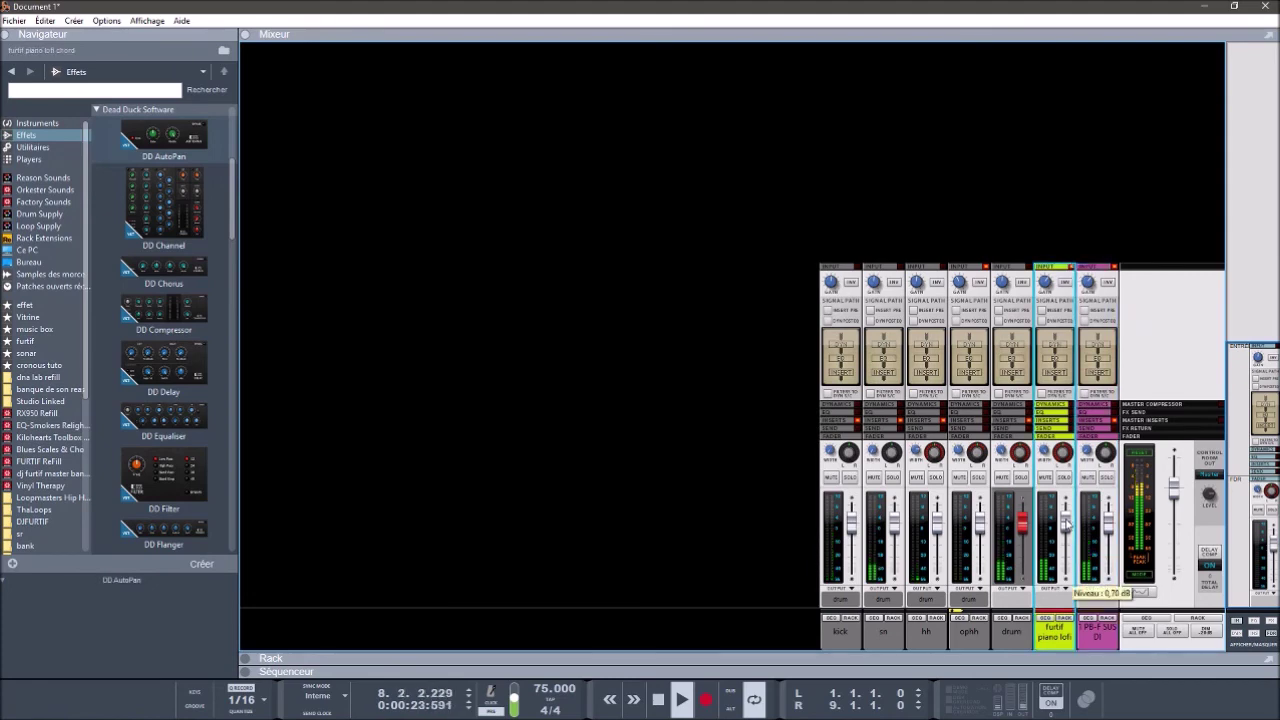
left_click_drag(1066, 521, 1066, 517)
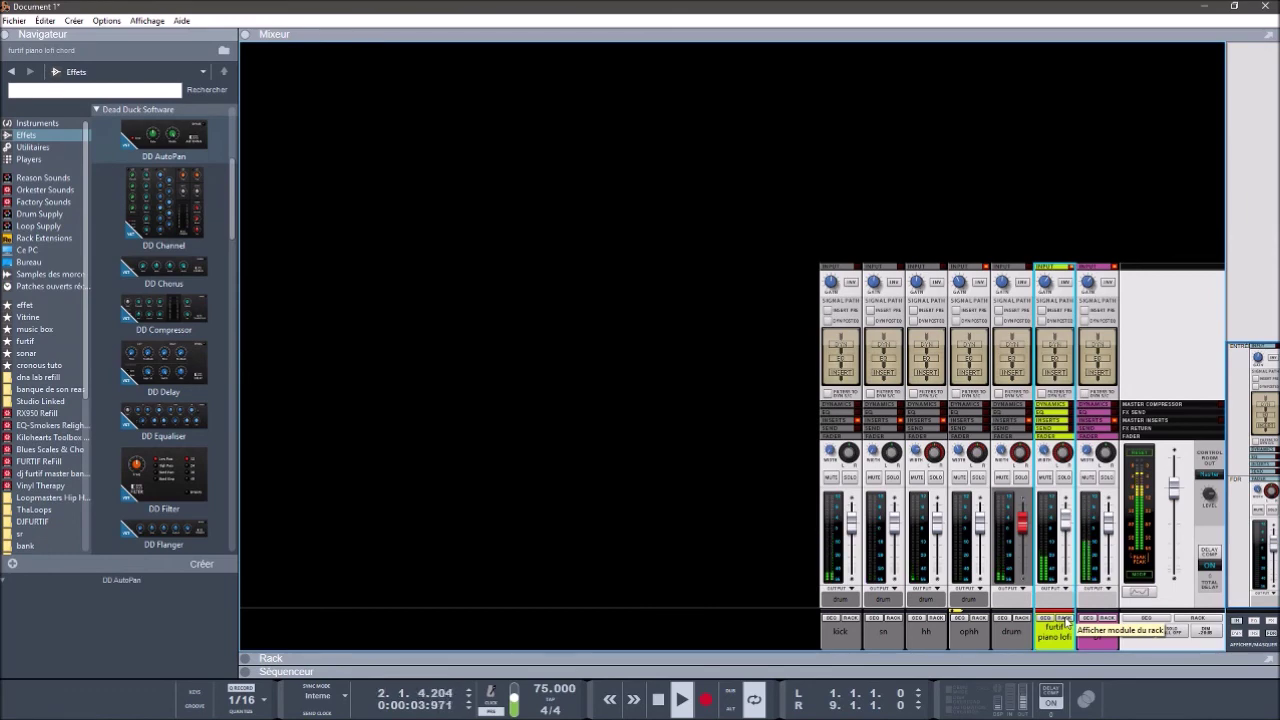
key("space")
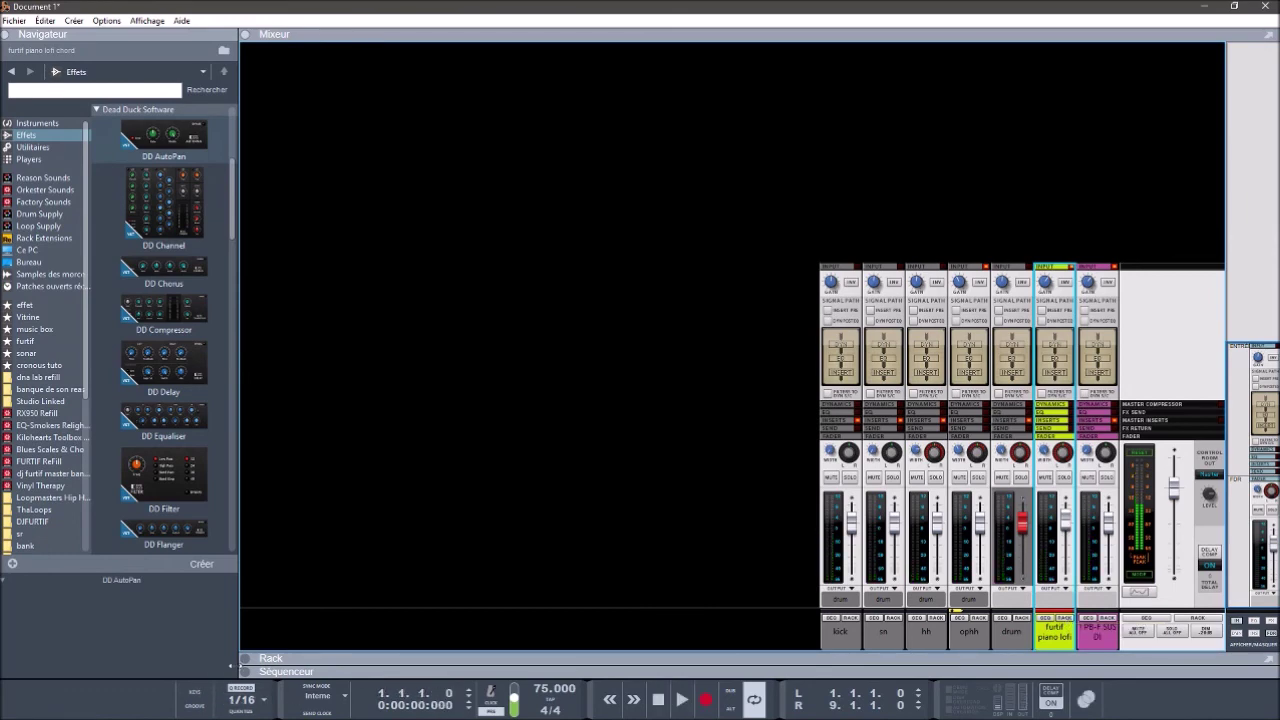
Step: Show the rack alone and add Audiomatic Retro Transformer to the furtif piano lofi chord channel's insert effects section
left_click(244, 662)
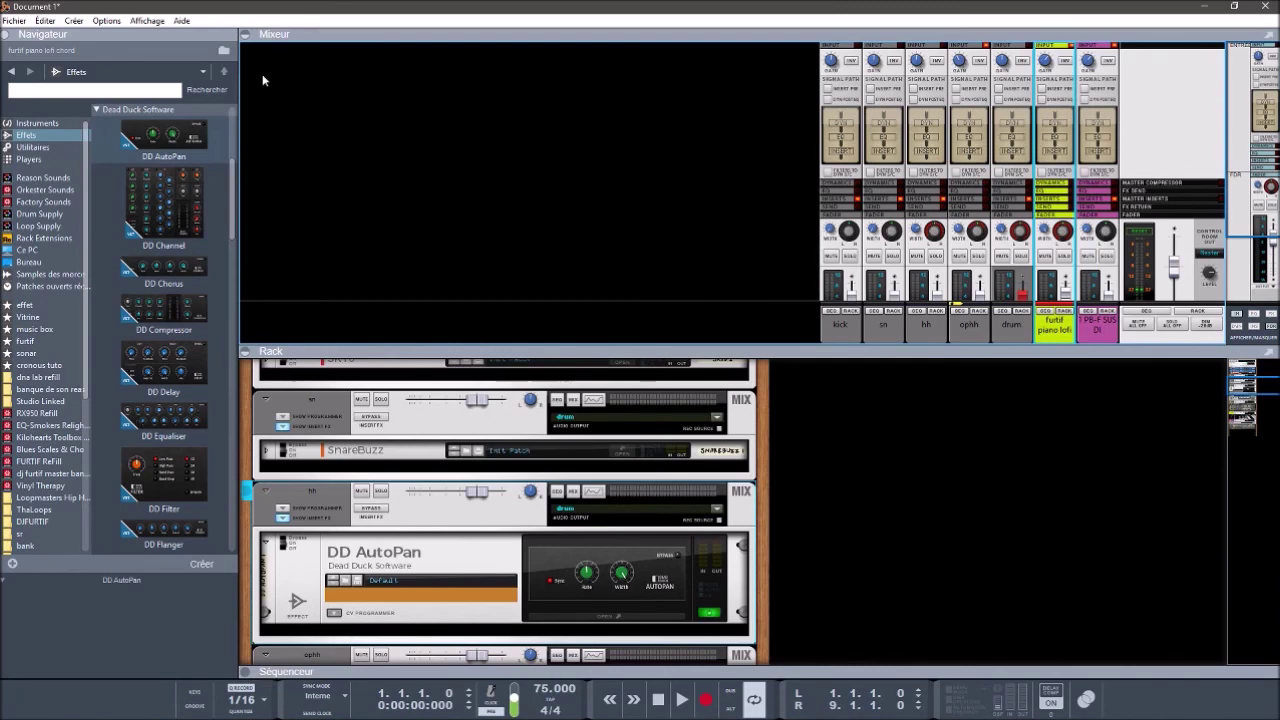
left_click(244, 33)
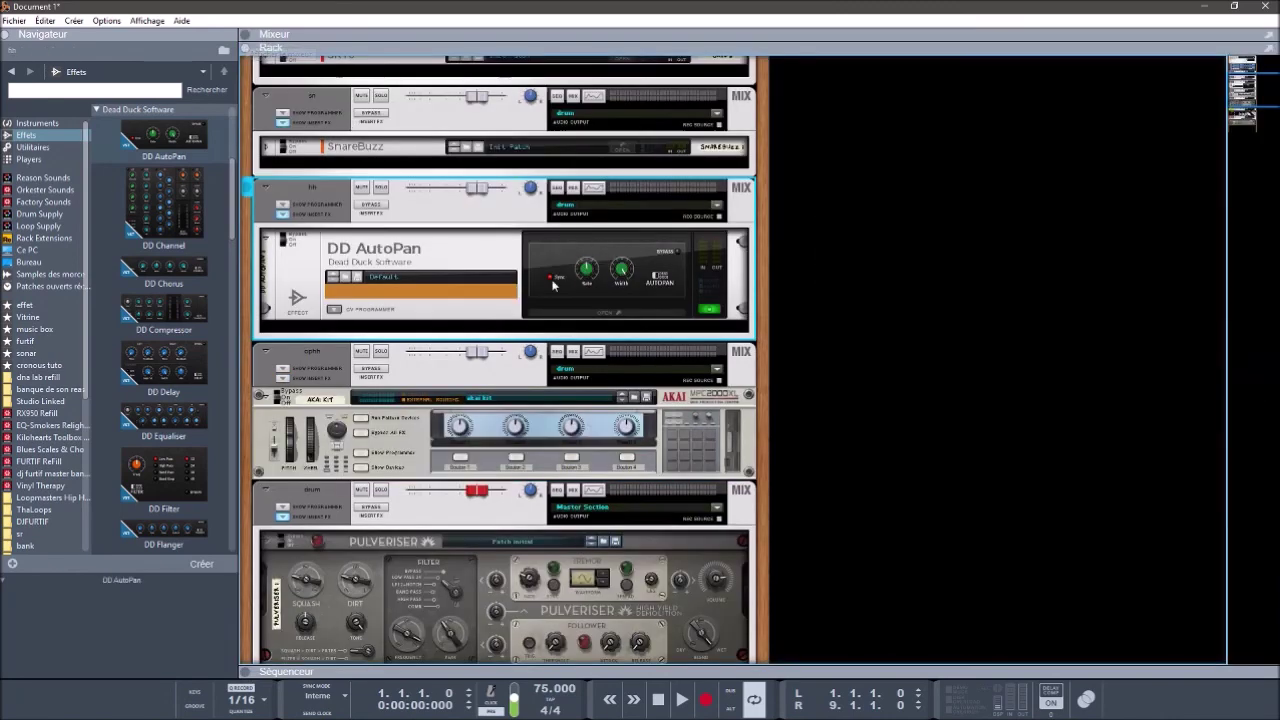
left_click_drag(1242, 100, 1236, 131)
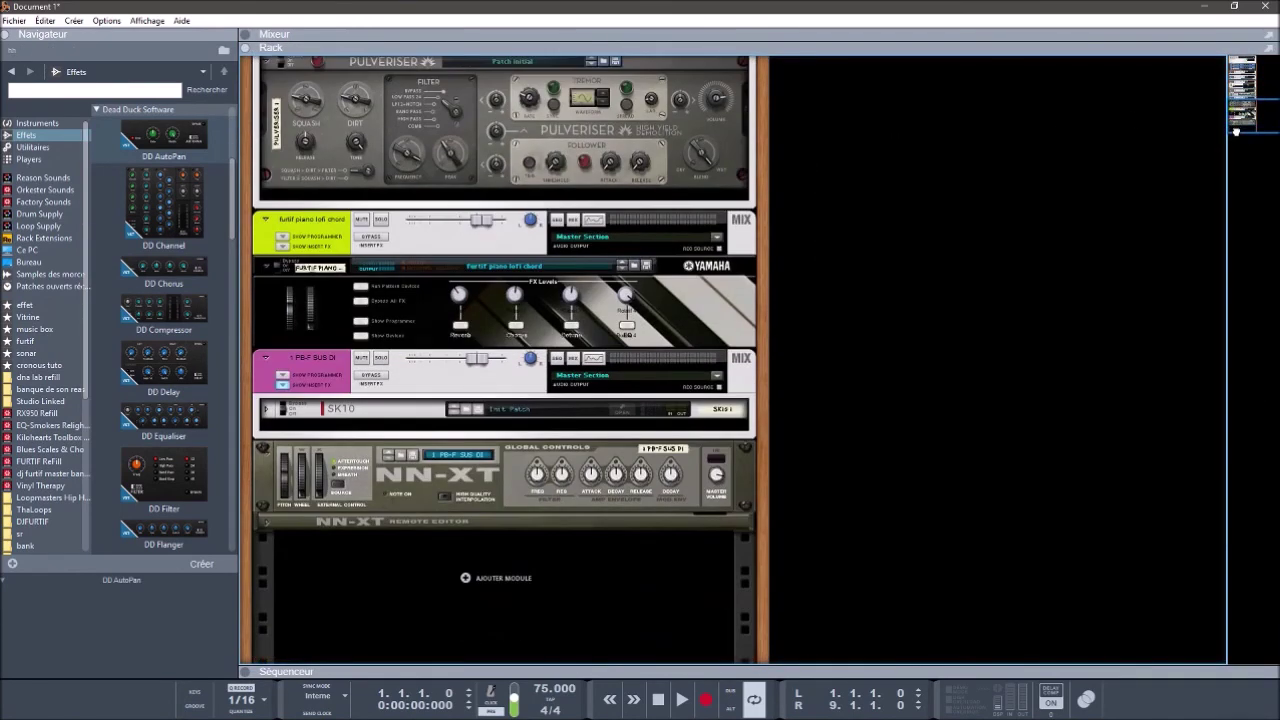
left_click(283, 246)
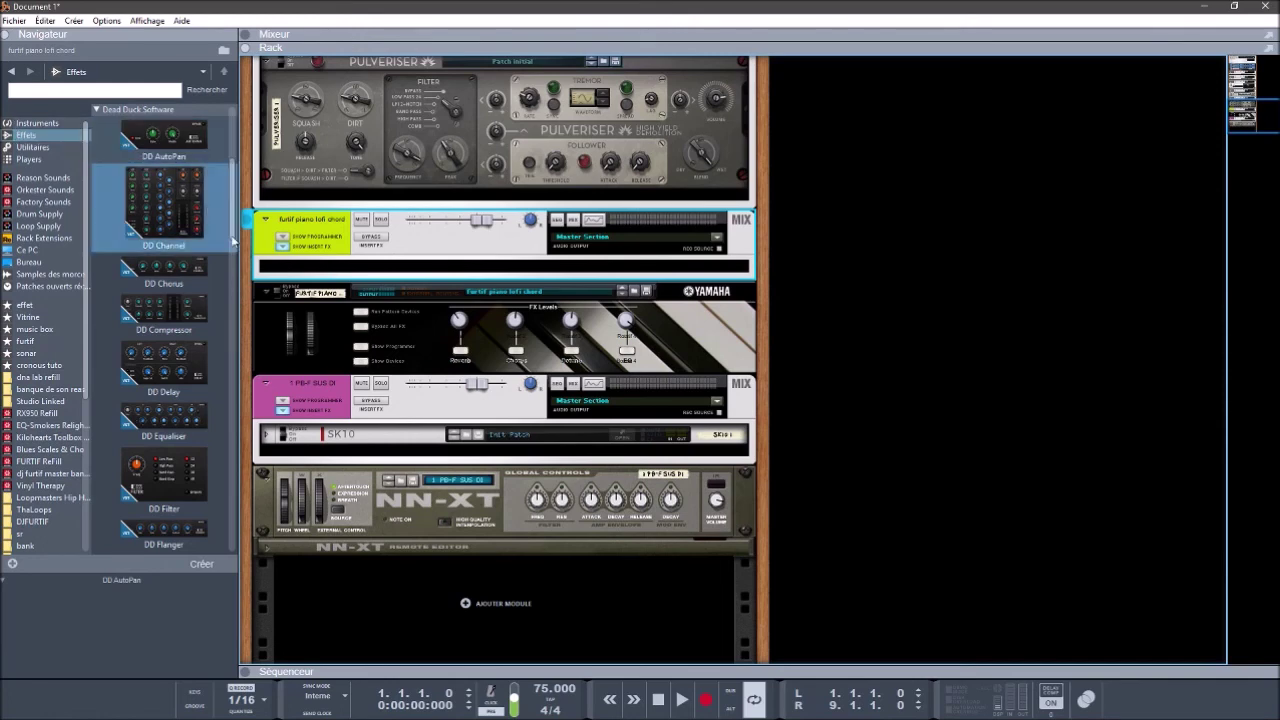
left_click_drag(233, 240, 226, 92)
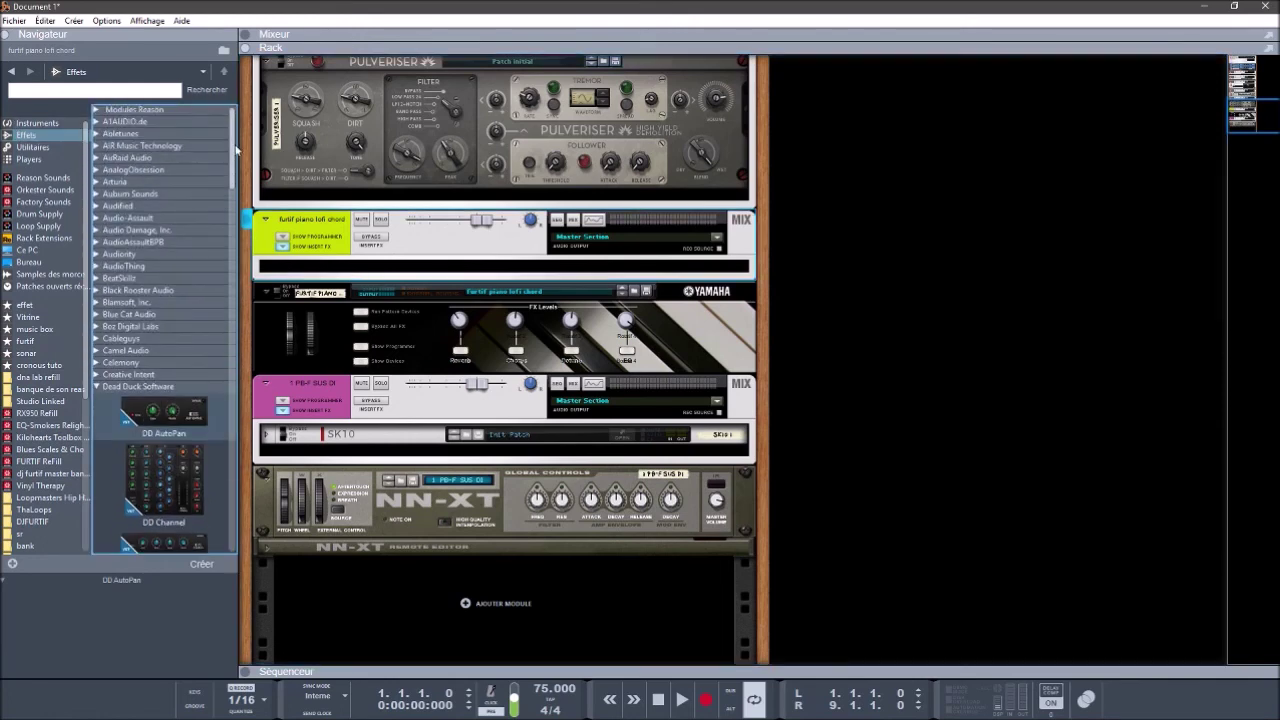
left_click(97, 109)
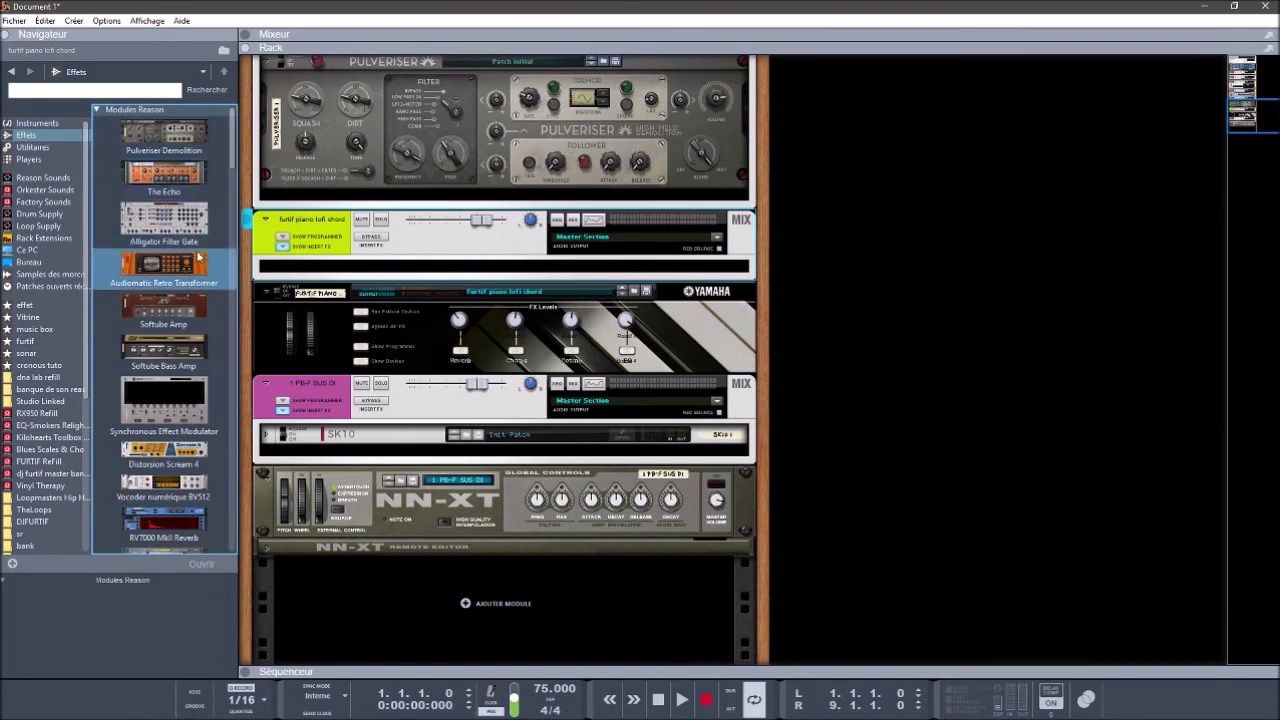
left_click_drag(165, 264, 461, 277)
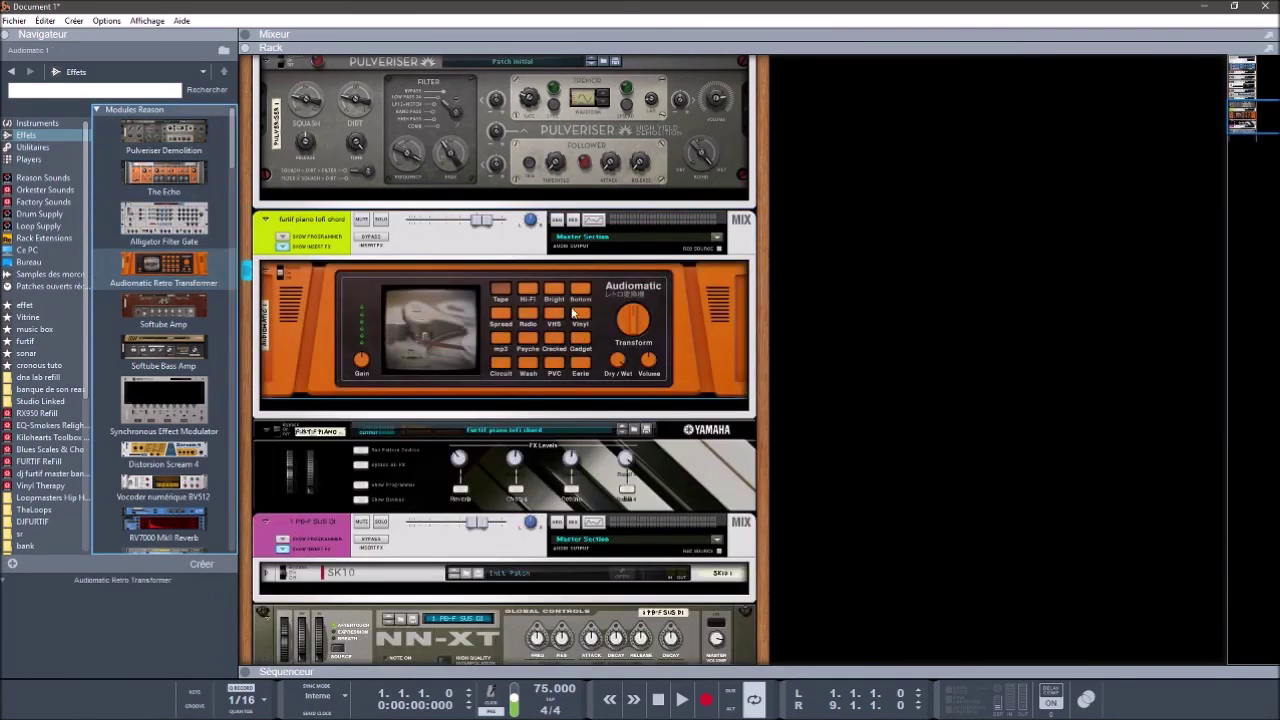
Step: Audition Audiomatic presets on the soloed piano, choose Tape, adjust Transform, set Dry/Wet to 80% and turn off the solo
left_click(380, 221)
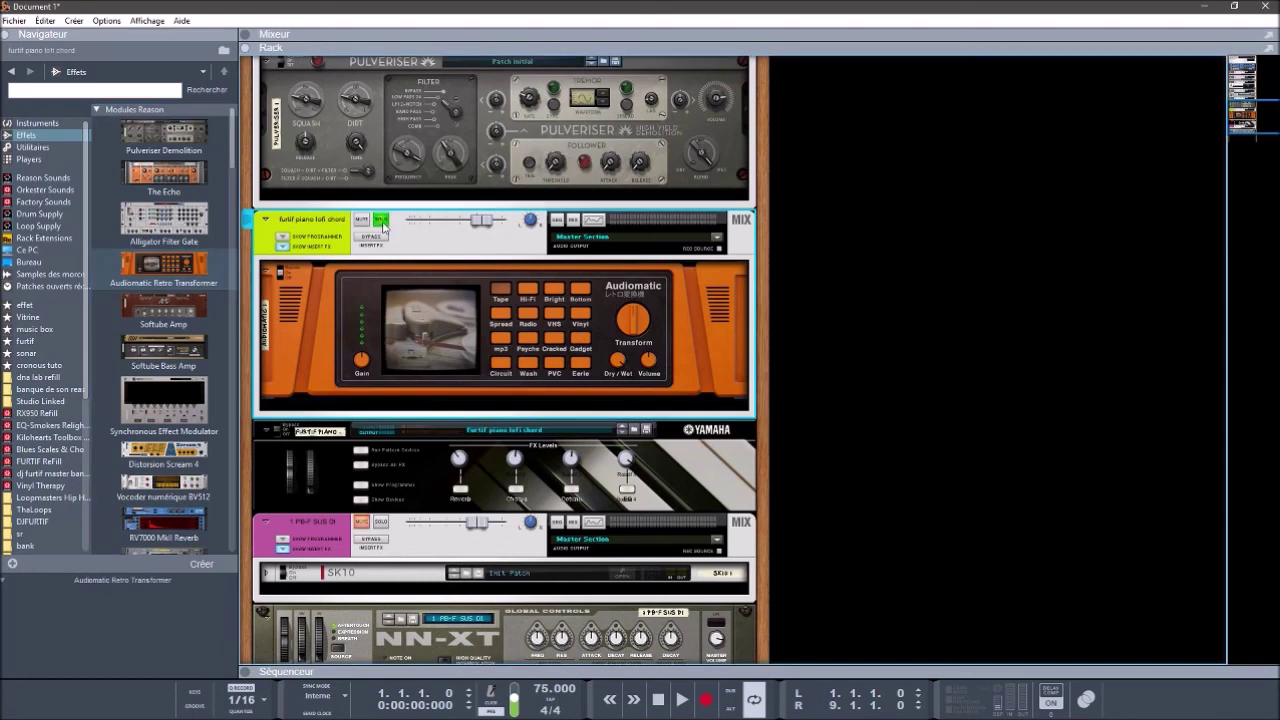
key("space")
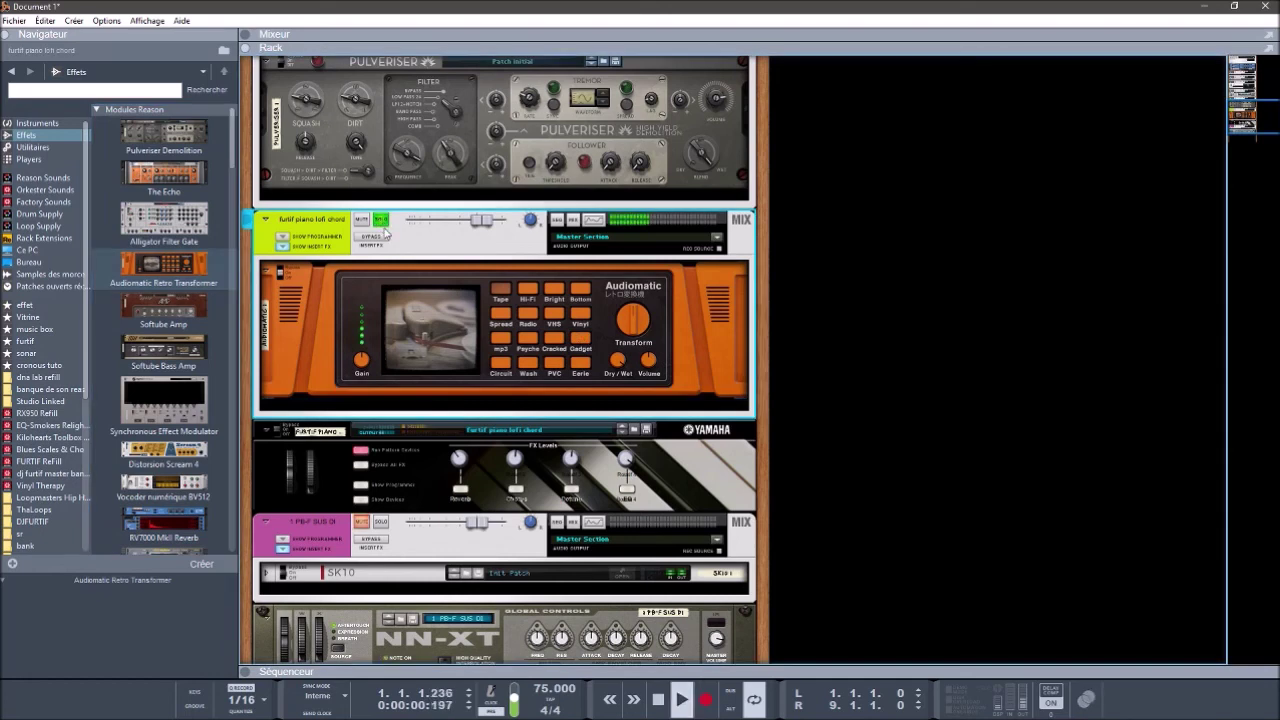
left_click(507, 318)
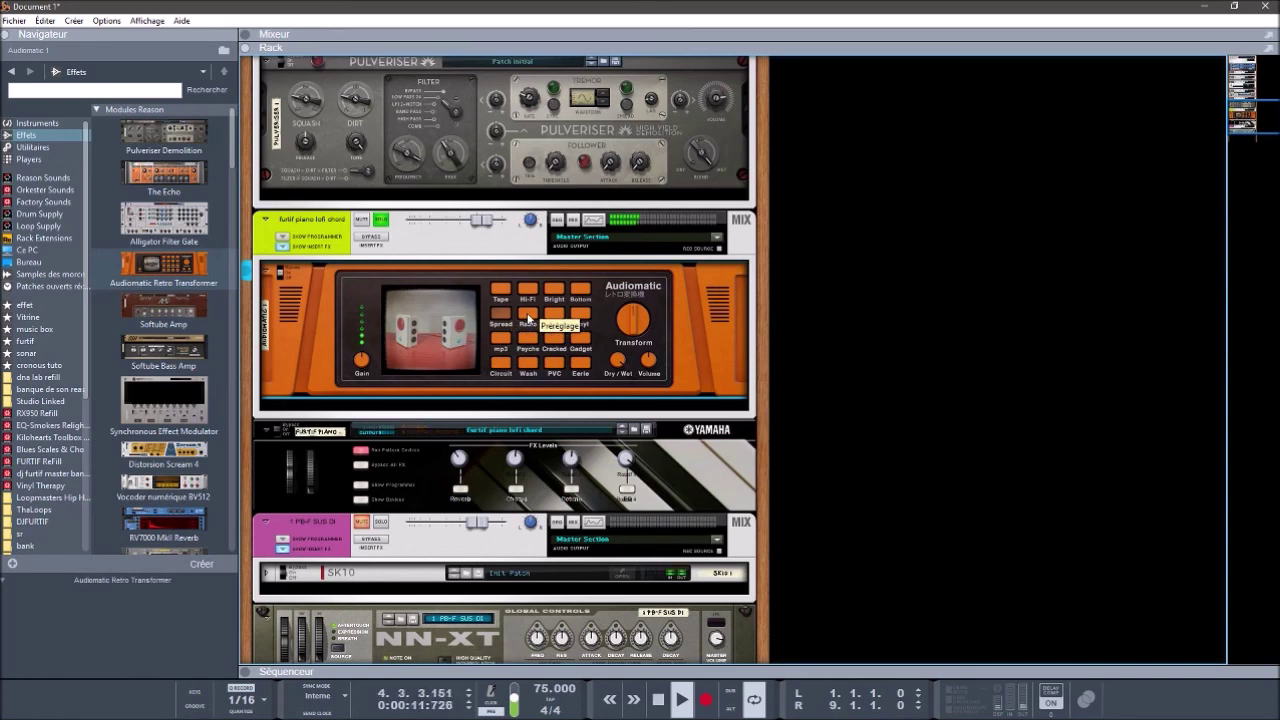
left_click(502, 291)
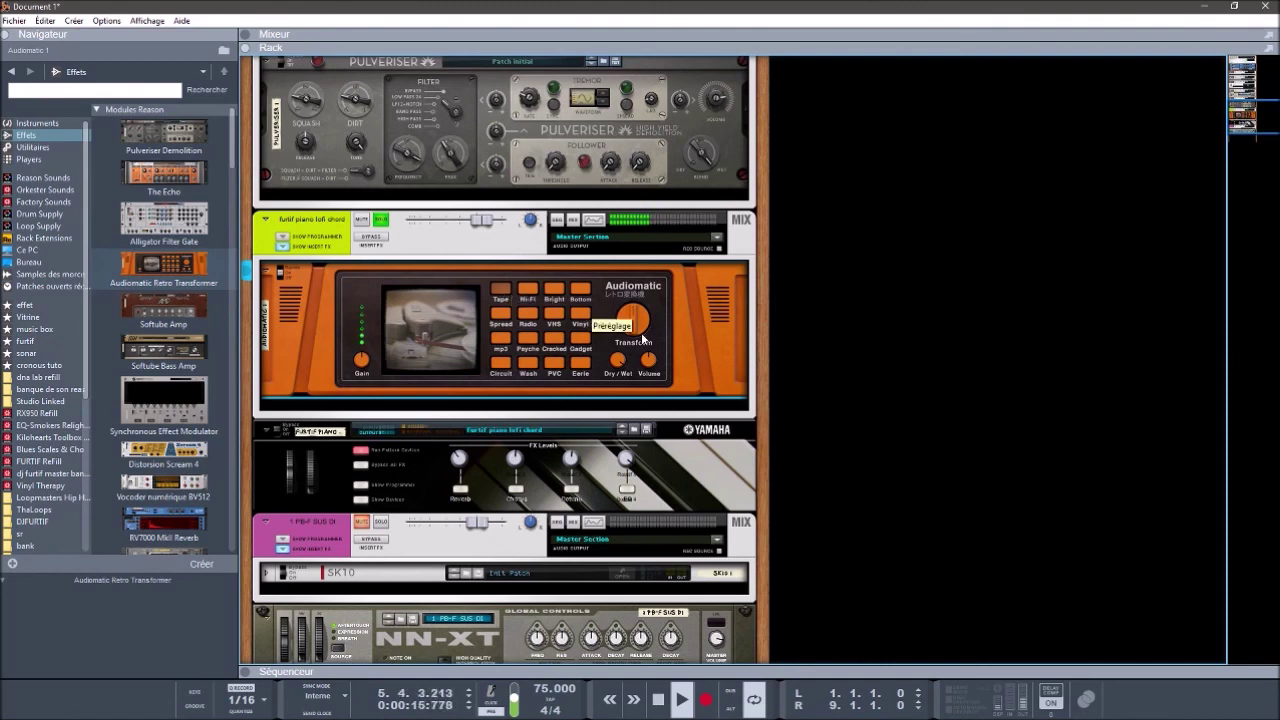
left_click_drag(632, 330, 620, 282)
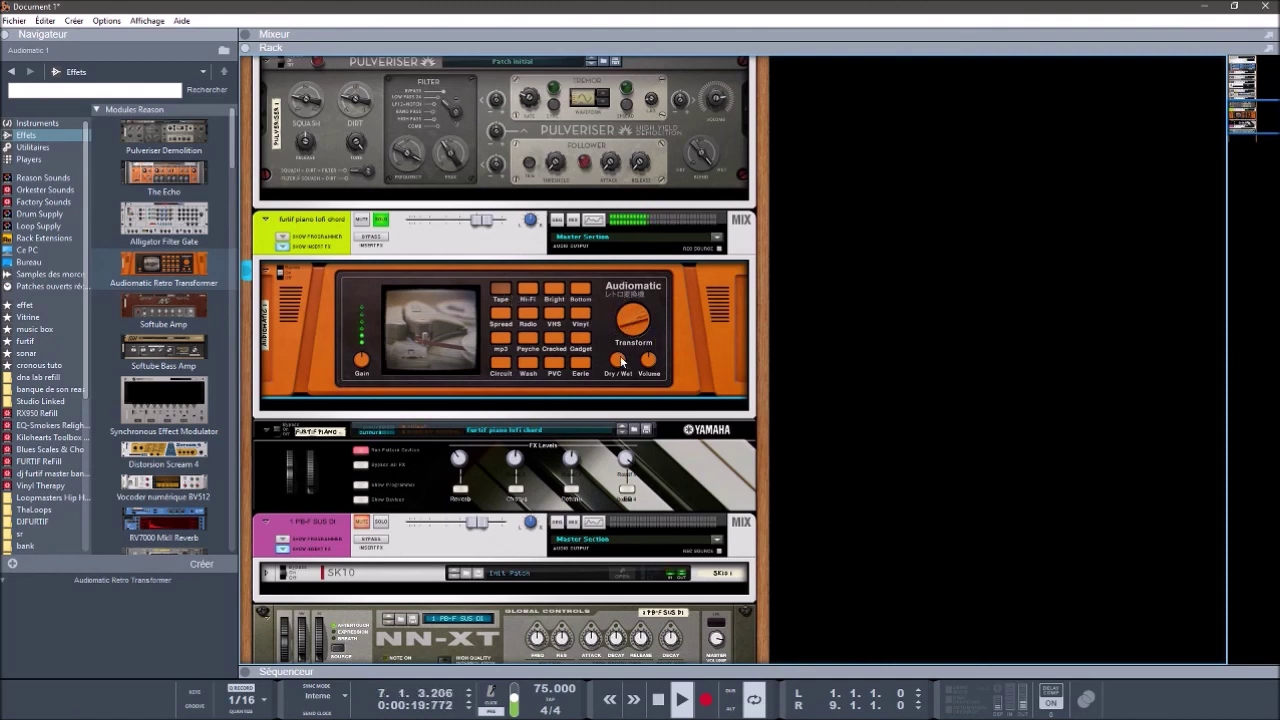
mouse_move(618, 370)
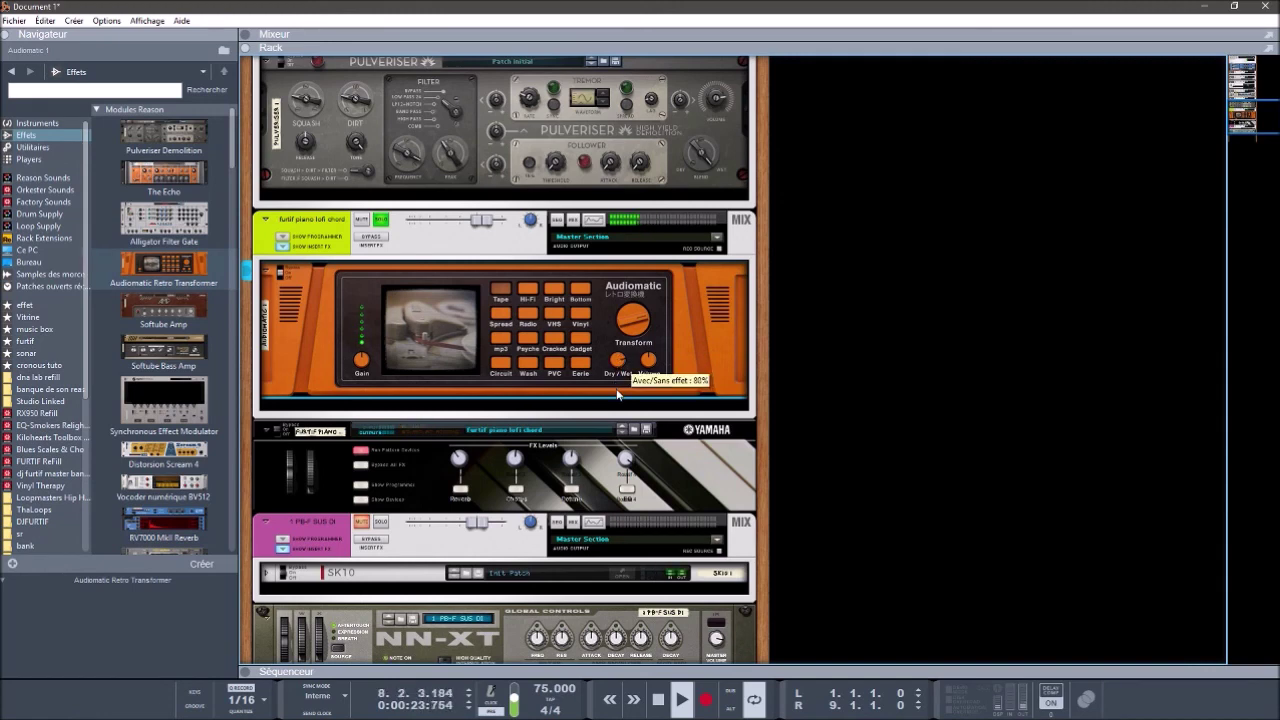
left_click(383, 222)
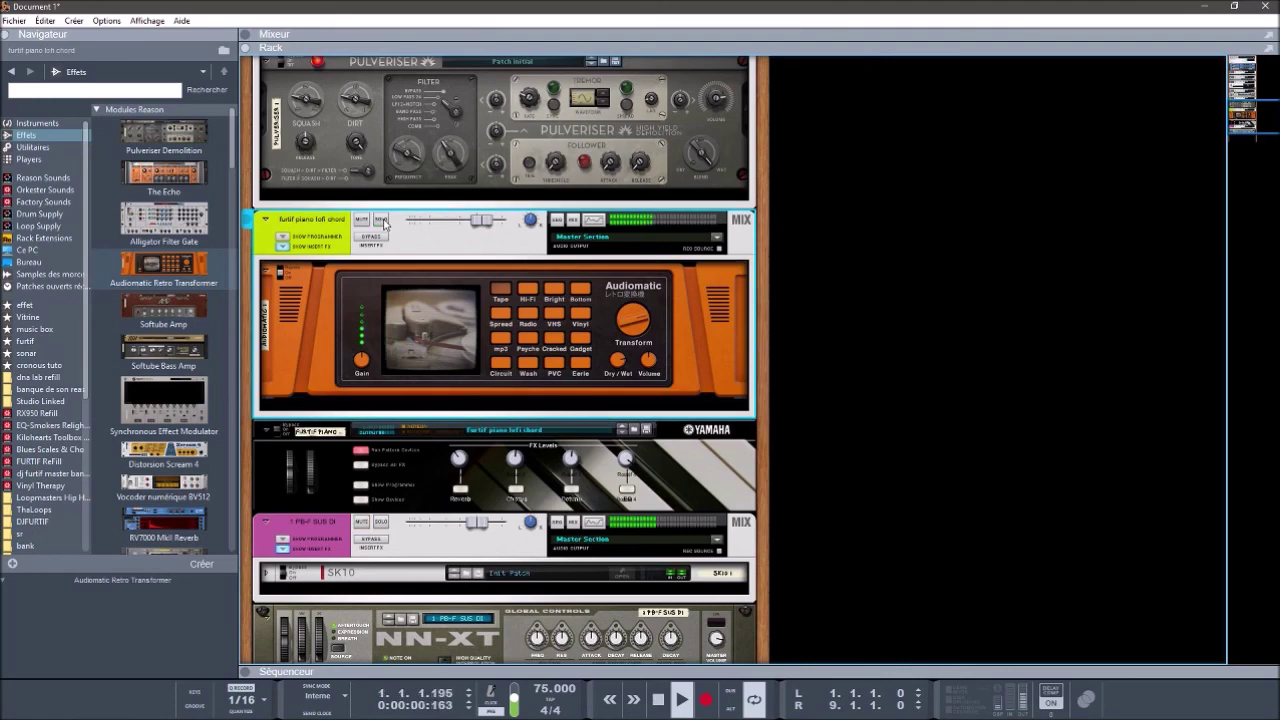
Step: Bring the Master Section into view in the rack and display the mixer above it
left_click(246, 34)
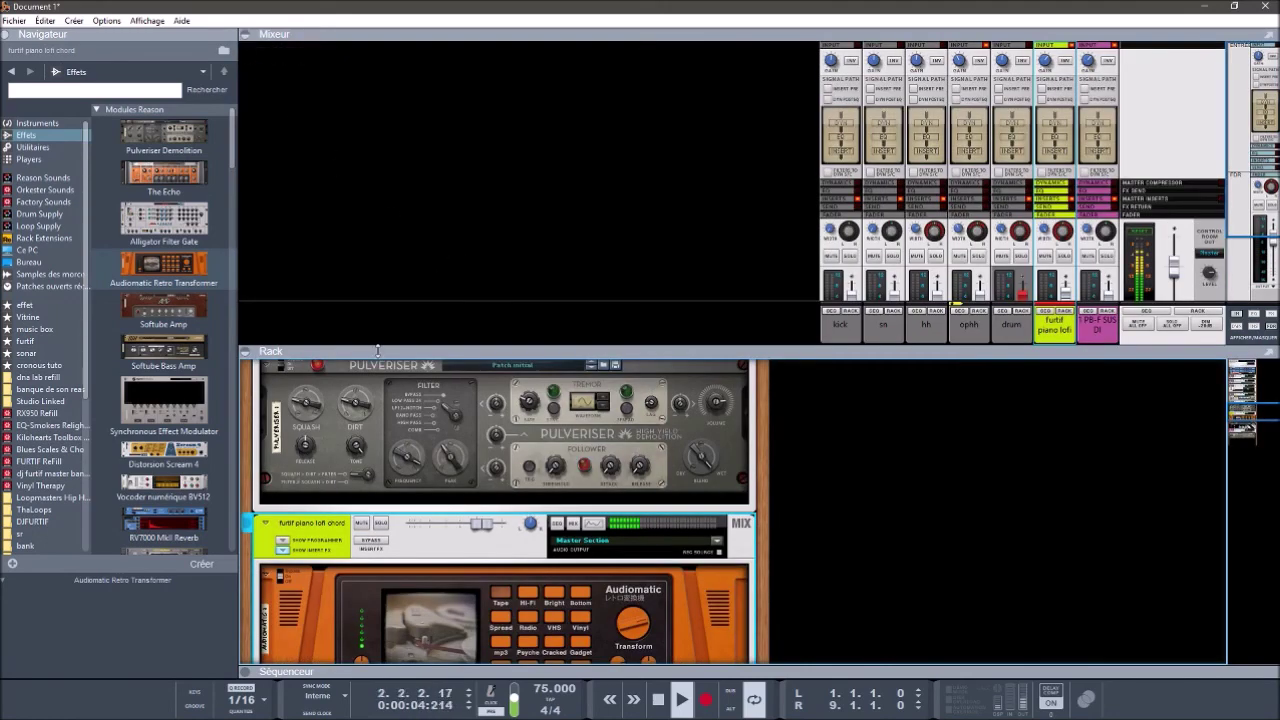
left_click(246, 36)
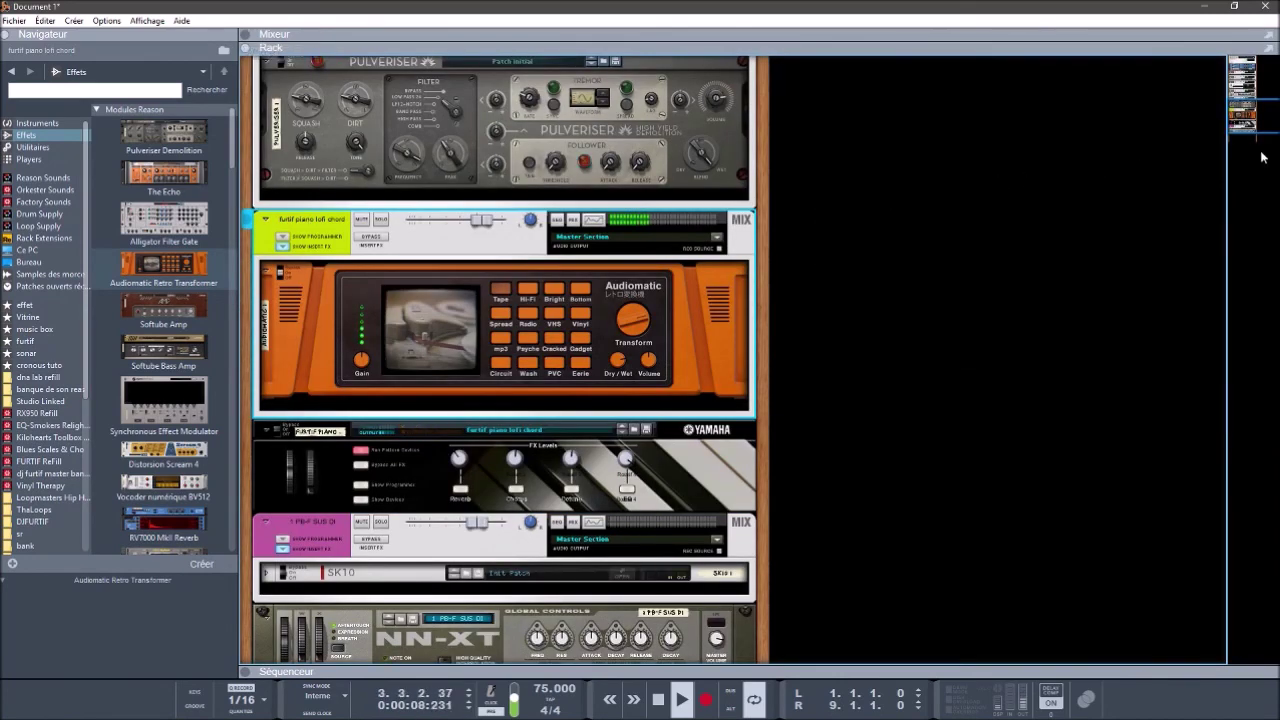
left_click_drag(1255, 128, 1248, 84)
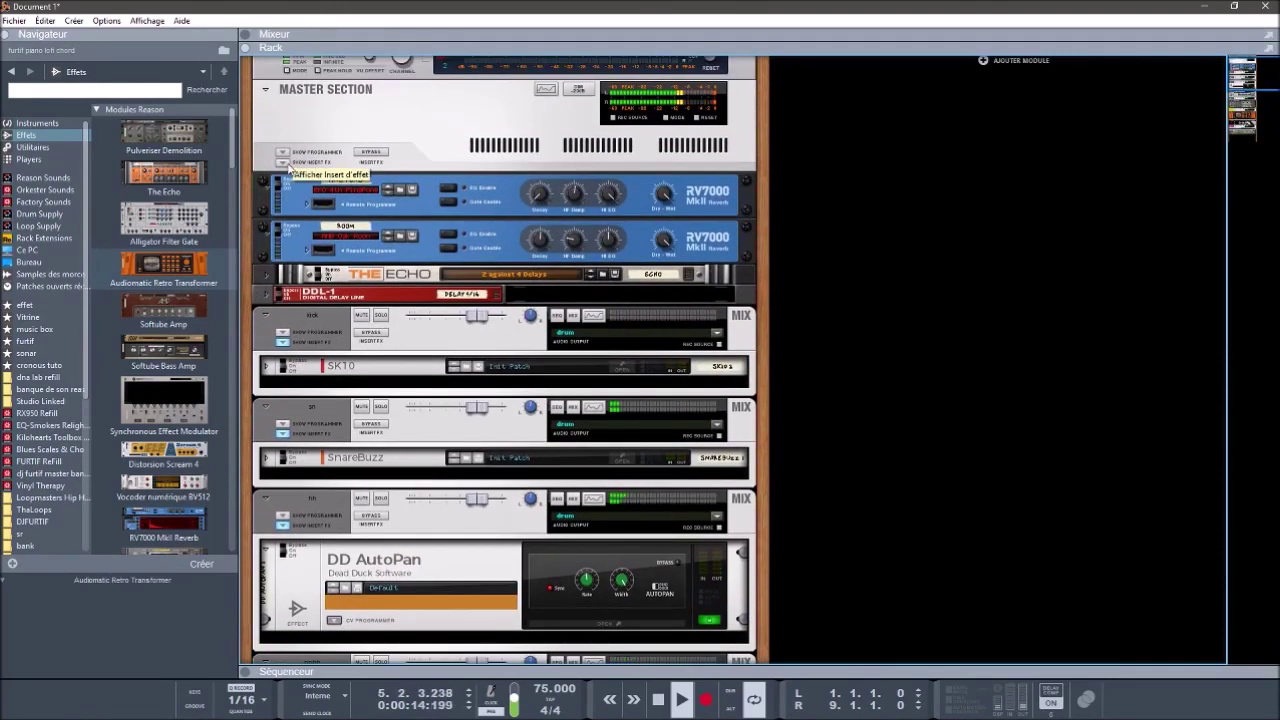
left_click(245, 34)
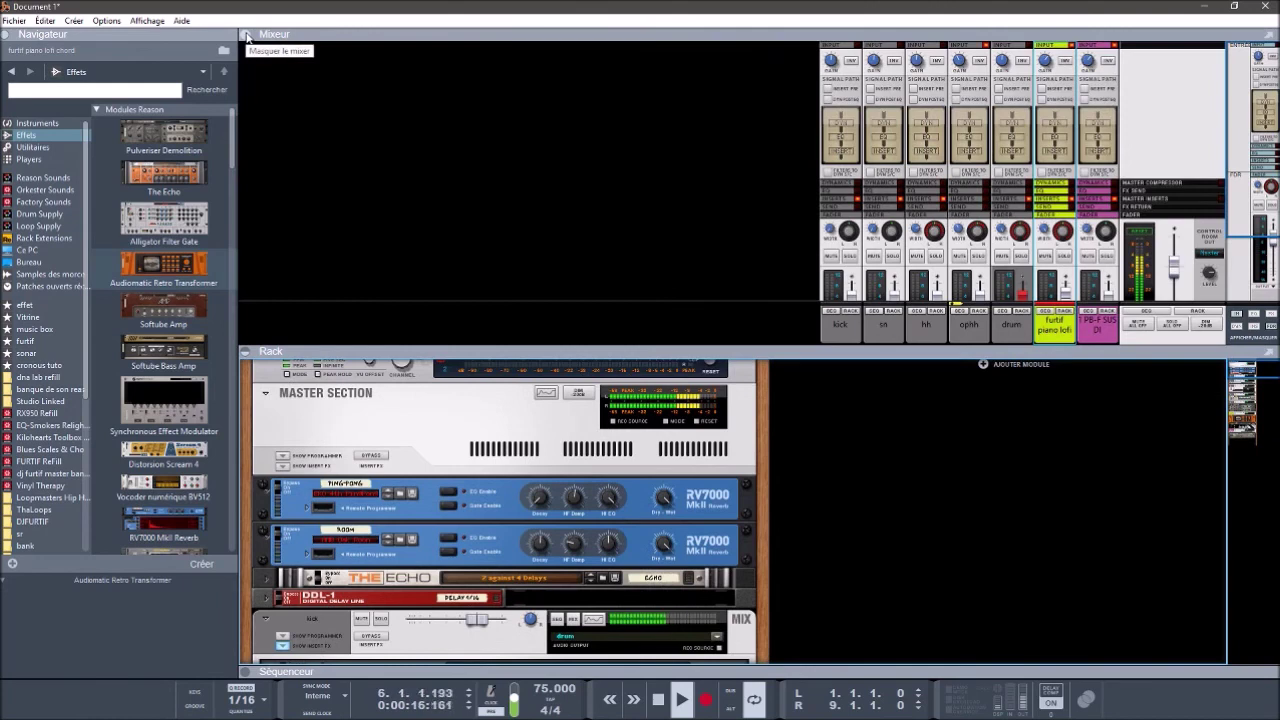
Step: Hide the rack so the mixer fills the view, and select the master channel with playback stopped
left_click(245, 351)
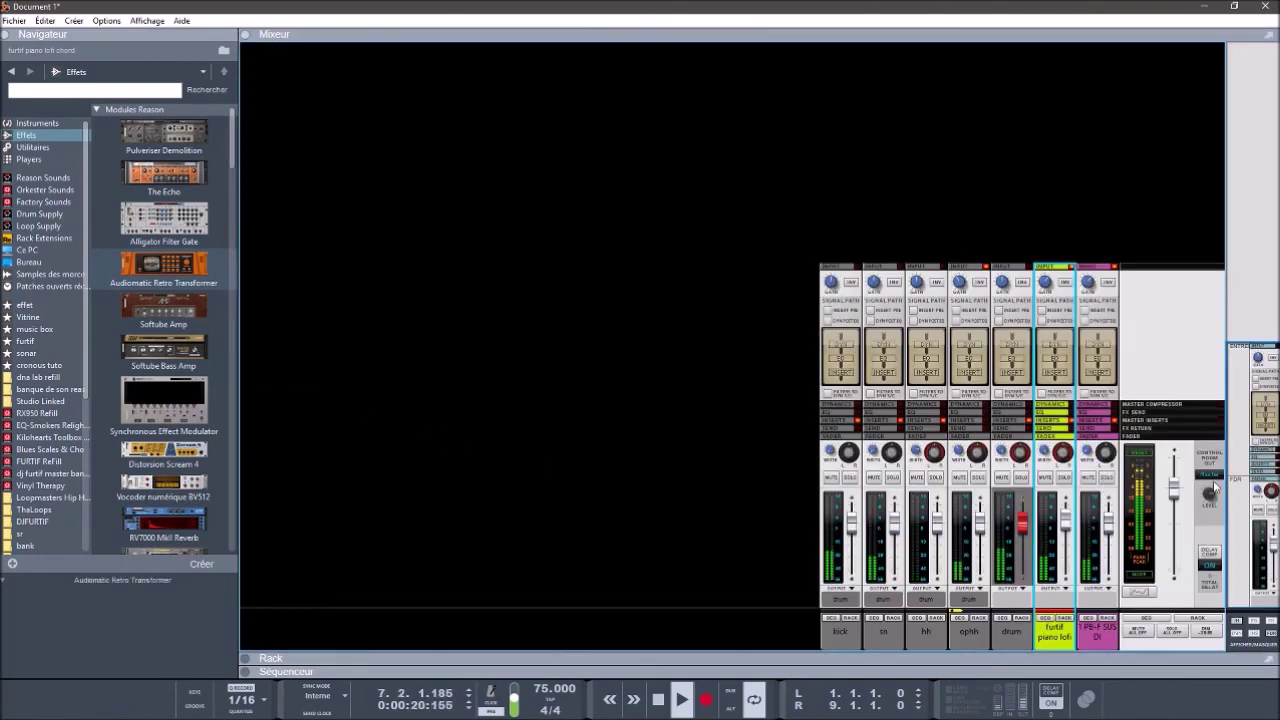
key("space")
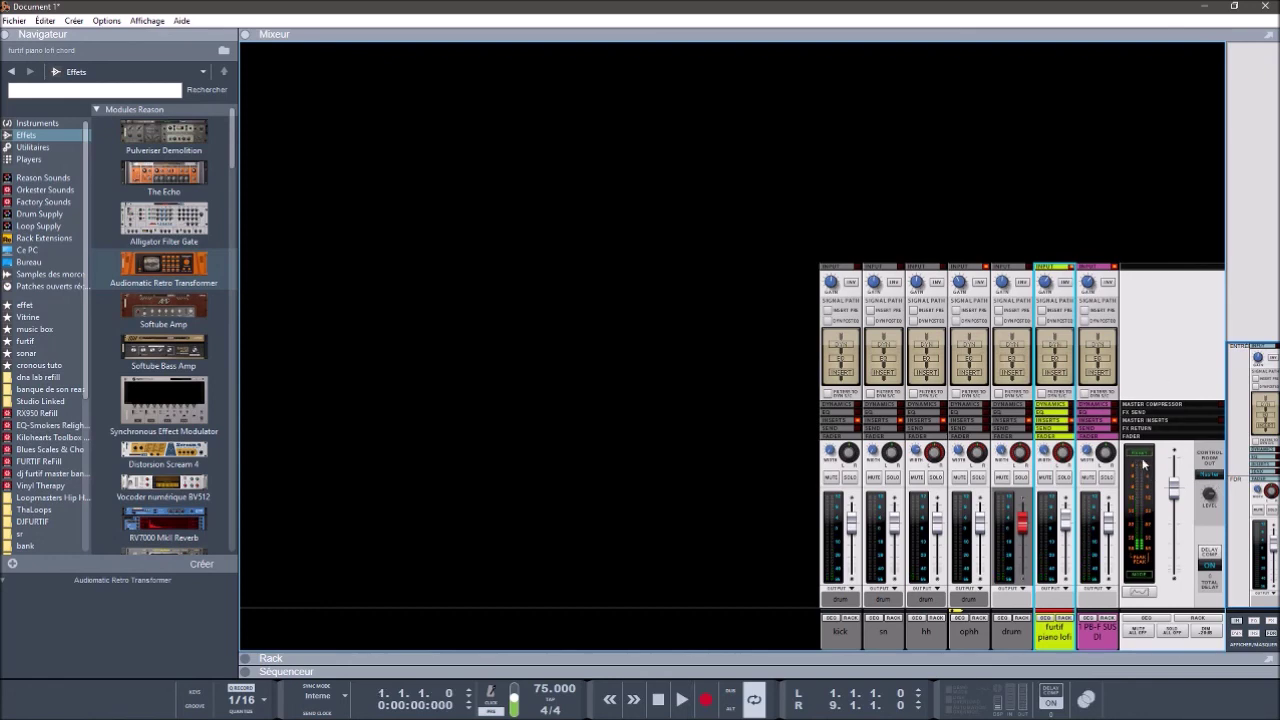
left_click(1141, 466)
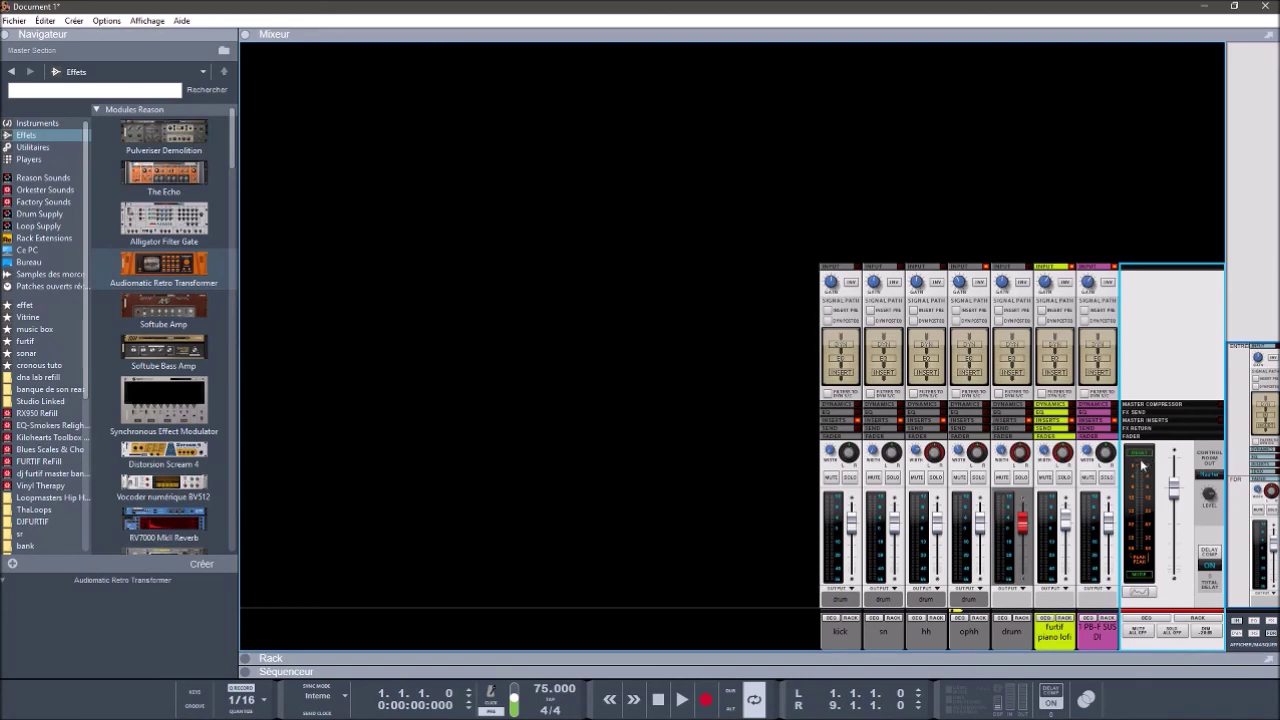
Step: During playback, trim the input gains of the furtif piano lofi, 1 PB-F SUS (2.86 dB) and drum channels slightly
key("space")
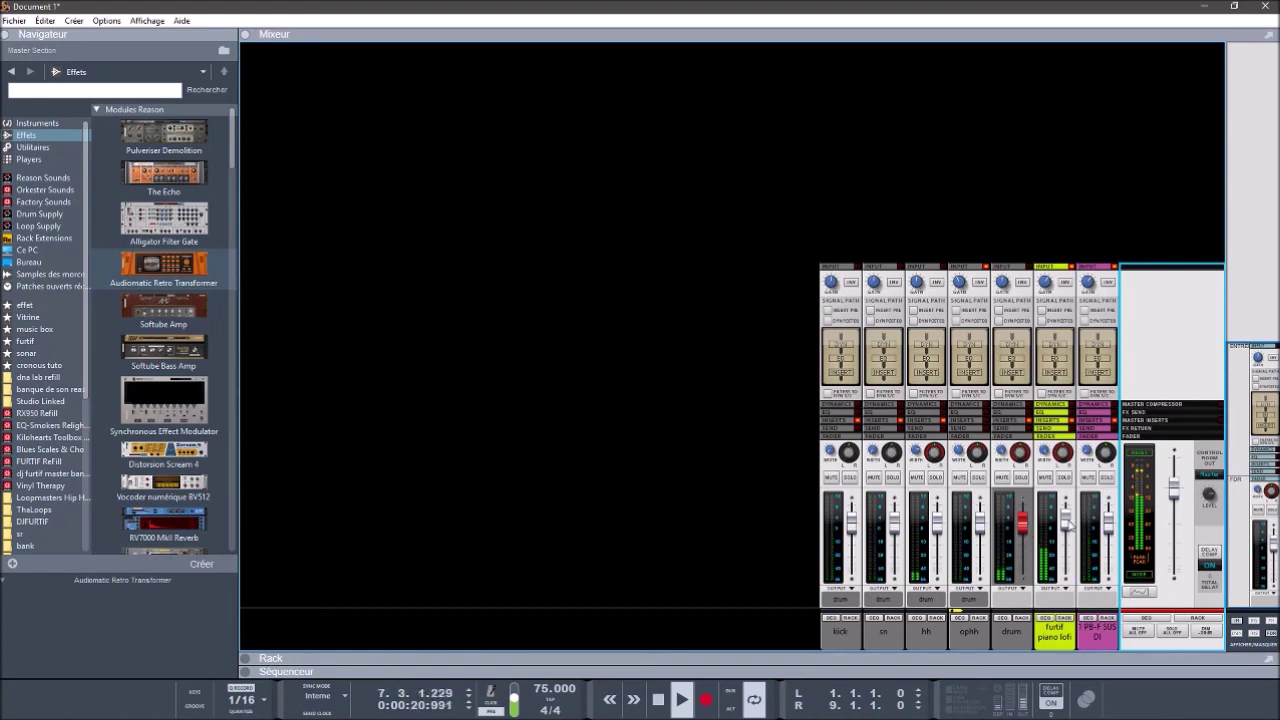
left_click(1066, 520)
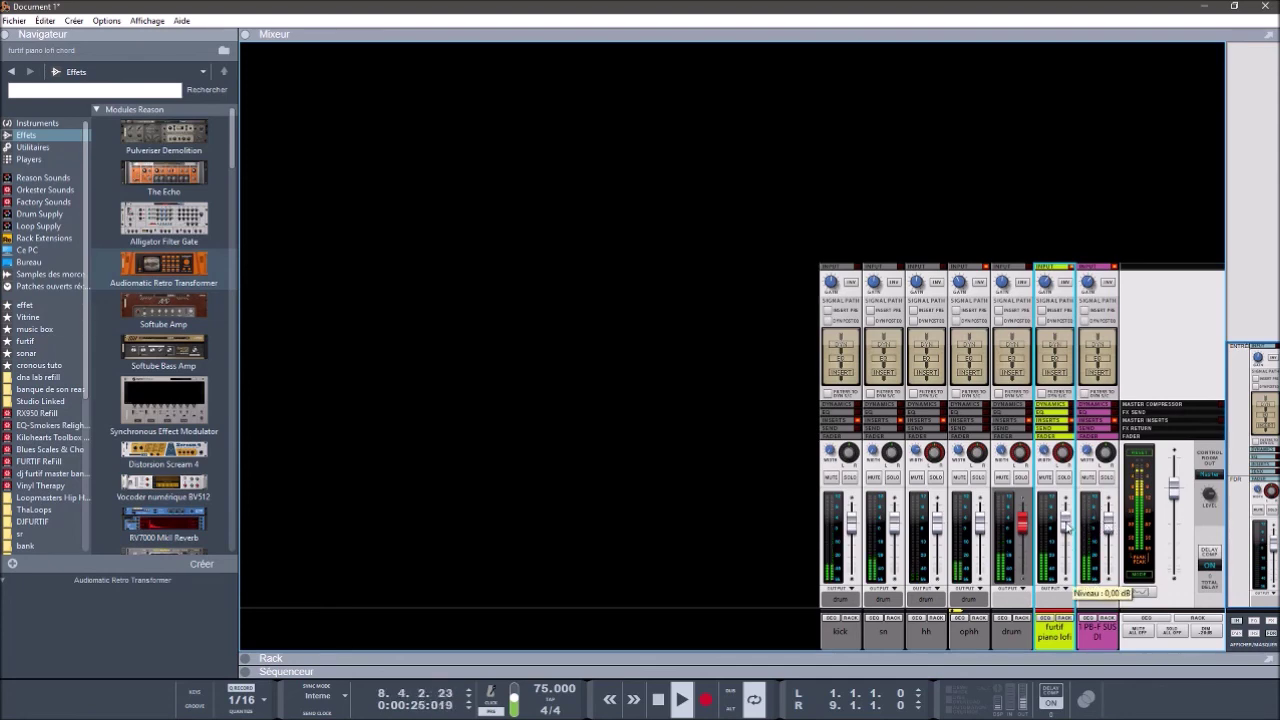
left_click_drag(1044, 284, 1046, 290)
left_click(1088, 284)
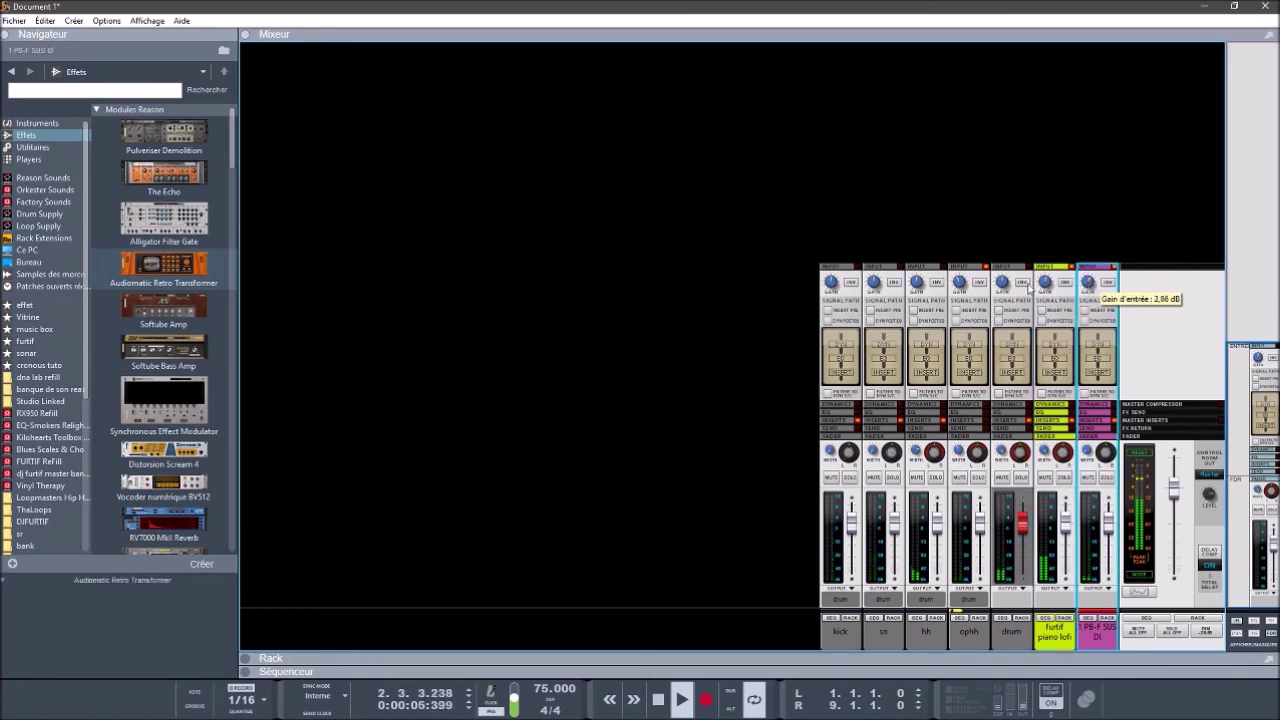
left_click_drag(1000, 283, 1000, 290)
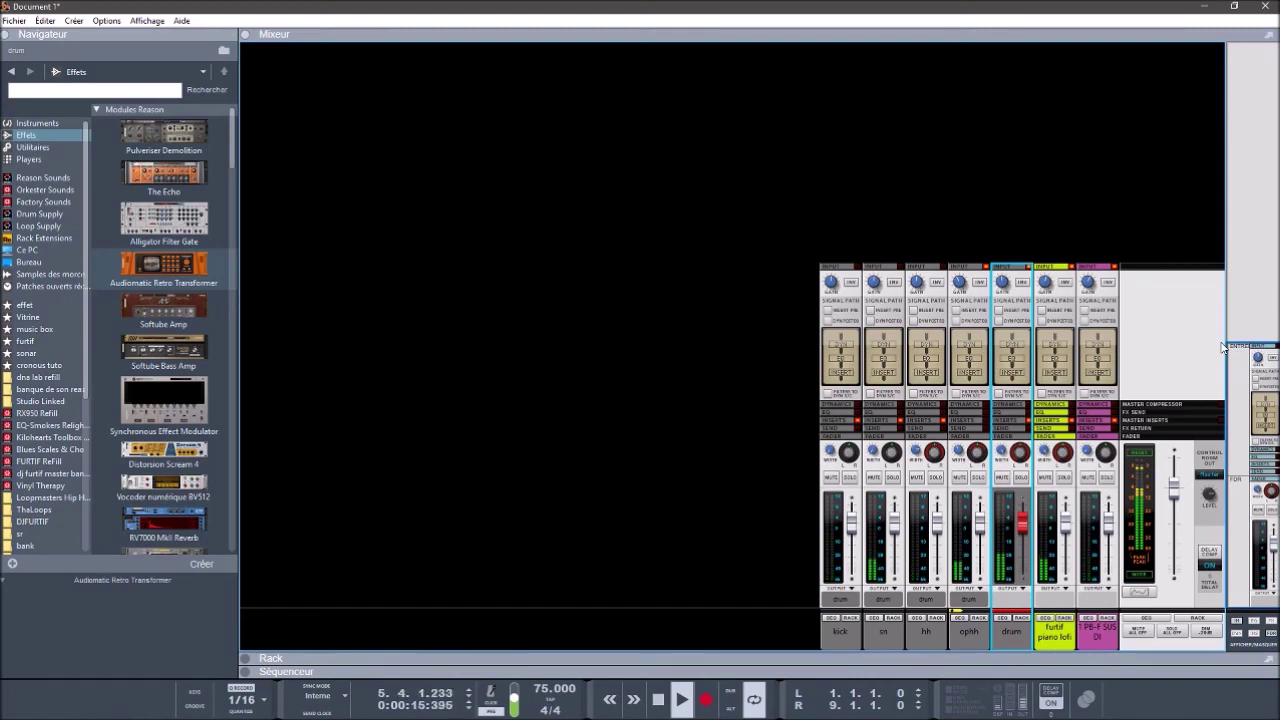
key("space")
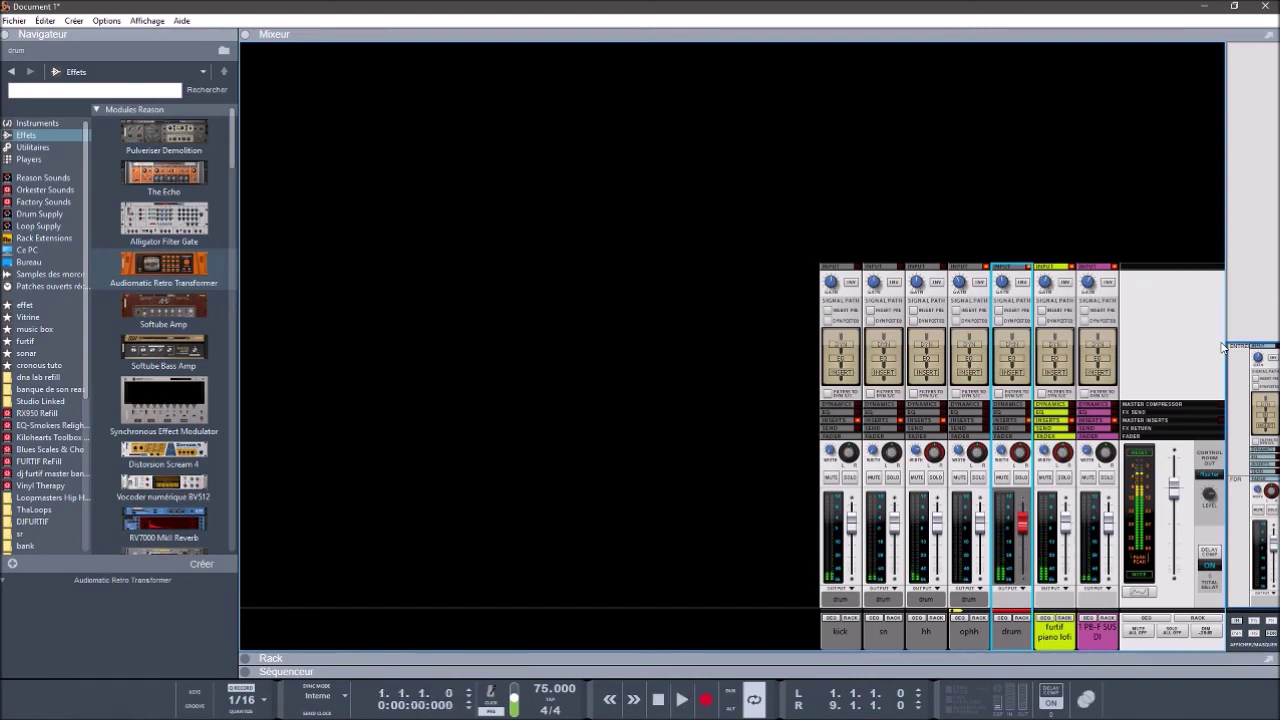